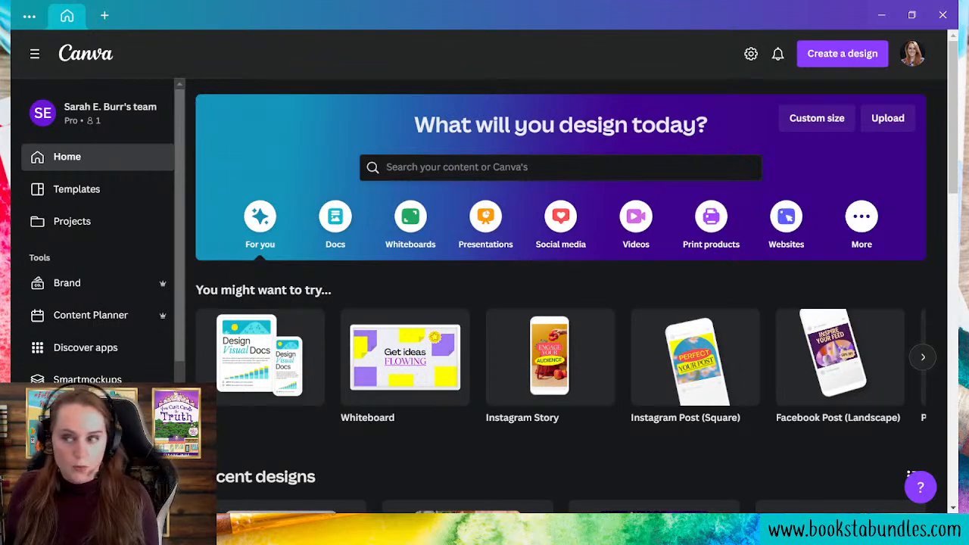
- Search the existing projects for "goals" and open the Monthly Goal Post design
{"action": "left_click", "coordinate": [386, 166]}
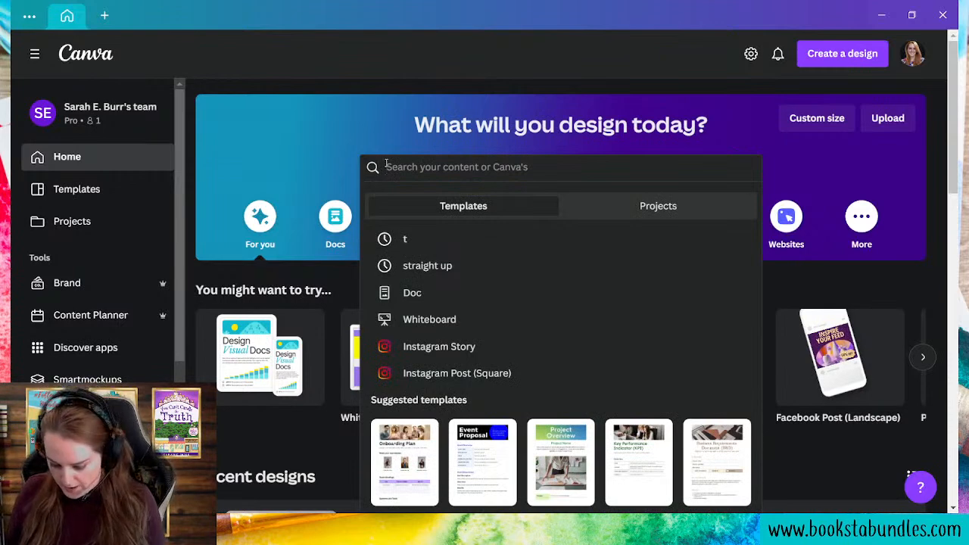
{"action": "type", "text": "goals"}
{"action": "key", "text": "Return"}
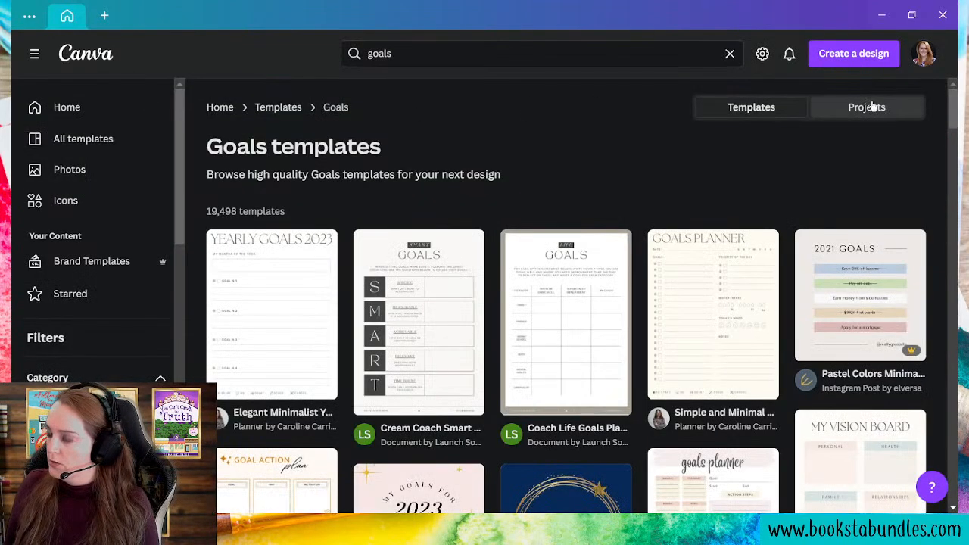
{"action": "left_click", "coordinate": [872, 108]}
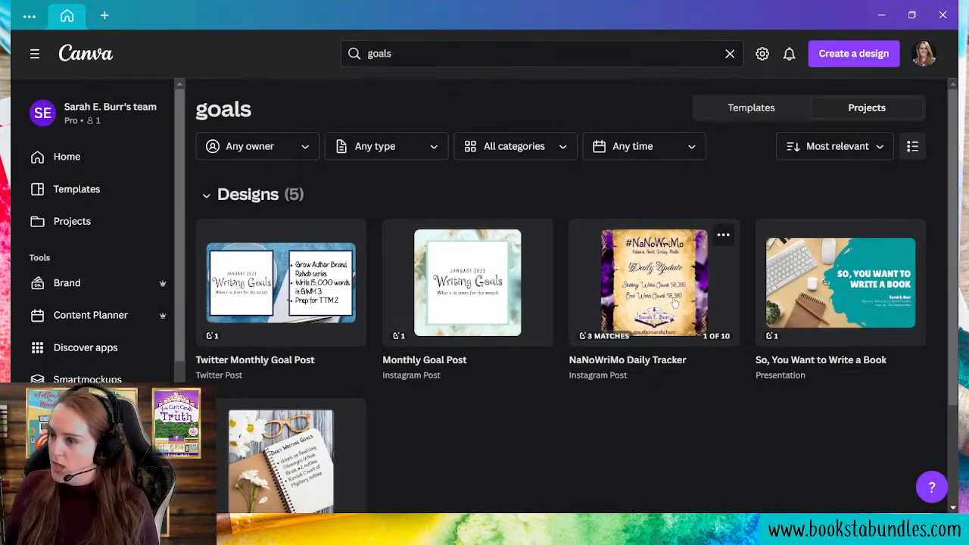
{"action": "left_click", "coordinate": [396, 281]}
{"action": "left_click", "coordinate": [658, 239]}
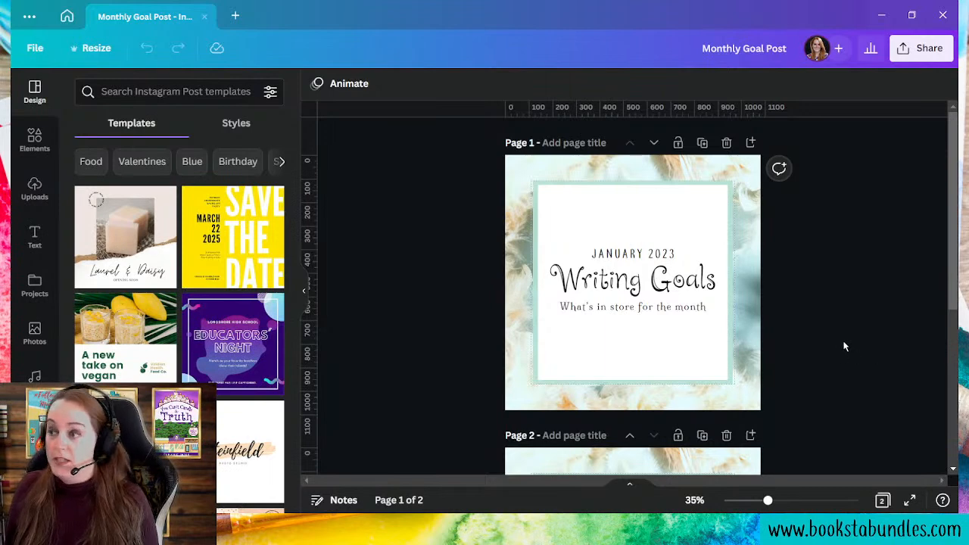
- Review the title page and the goals list page of the Monthly Goal Post design
{"action": "scroll", "coordinate": [845, 346], "scroll_direction": "down", "scroll_amount": 4}
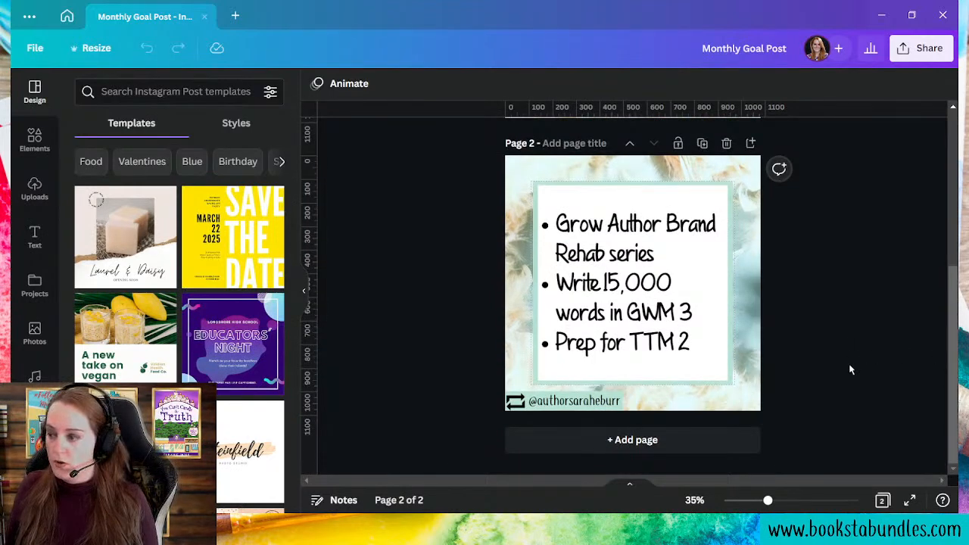
{"action": "scroll", "coordinate": [850, 369], "scroll_direction": "up", "scroll_amount": 4}
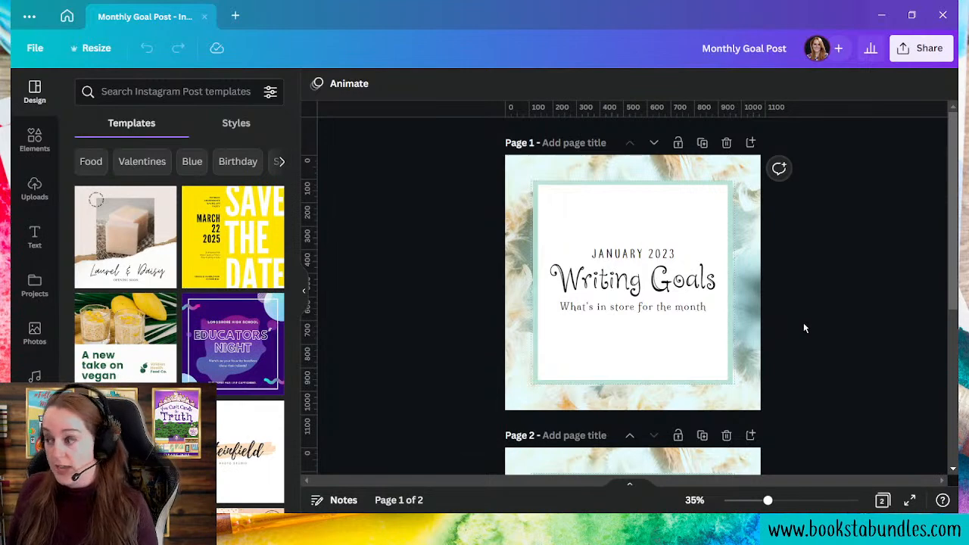
{"action": "scroll", "coordinate": [795, 324], "scroll_direction": "down", "scroll_amount": 4}
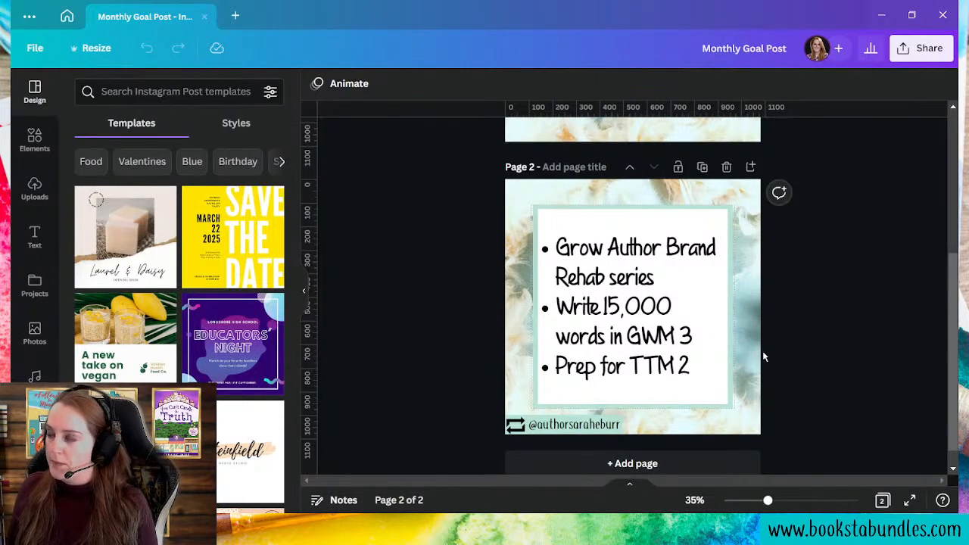
{"action": "scroll", "coordinate": [770, 353], "scroll_direction": "up", "scroll_amount": 4}
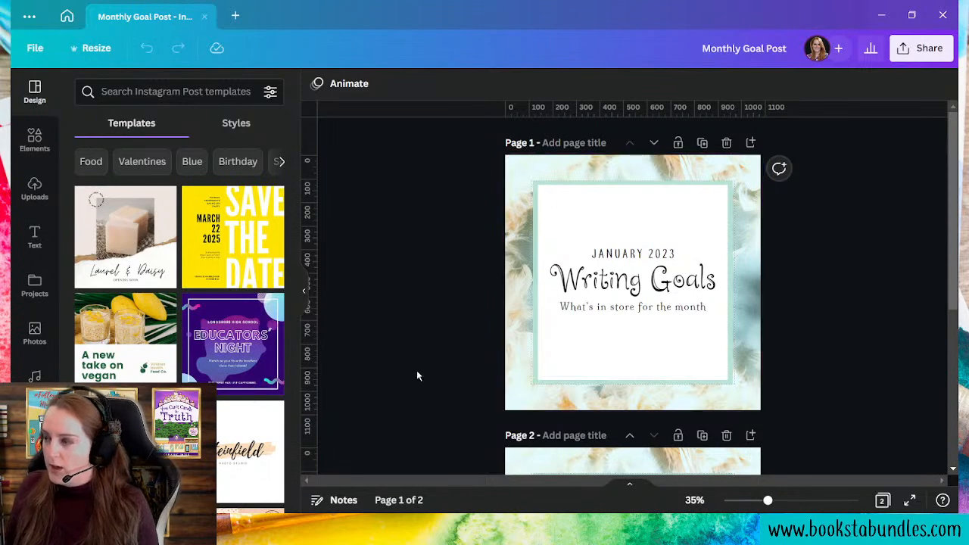
{"action": "scroll", "coordinate": [416, 360], "scroll_direction": "down", "scroll_amount": 4}
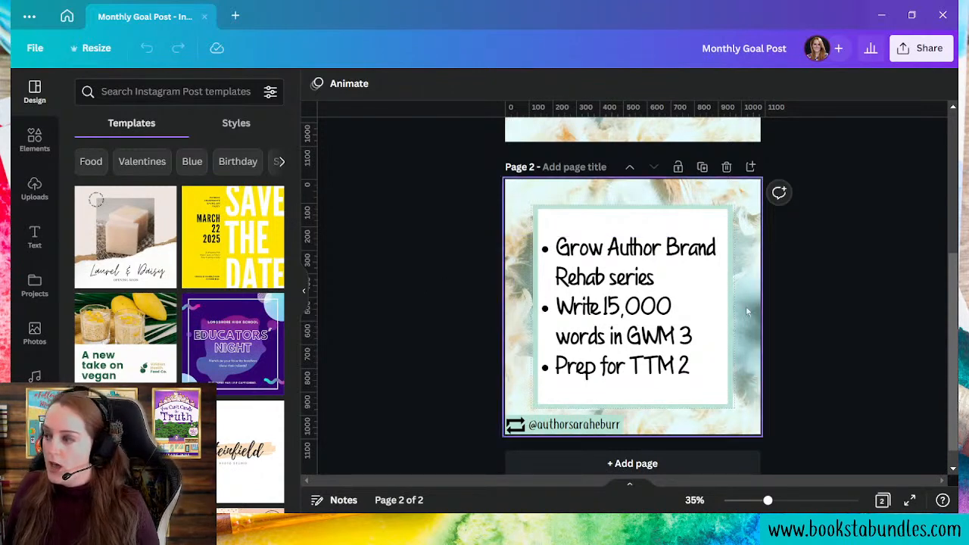
{"action": "scroll", "coordinate": [852, 330], "scroll_direction": "up", "scroll_amount": 4}
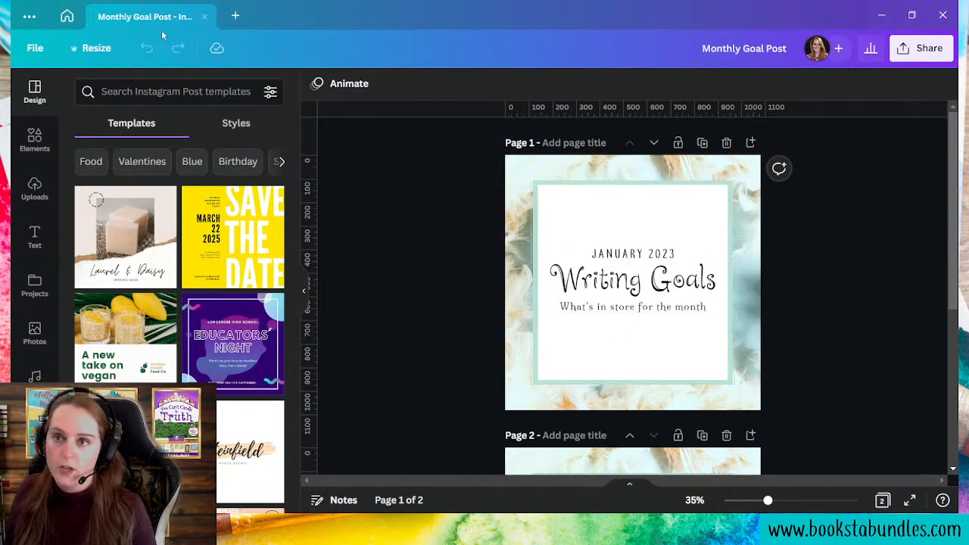
- Create a resized copy of the design at the custom size of 1080 × 1080 px
{"action": "left_click", "coordinate": [97, 47]}
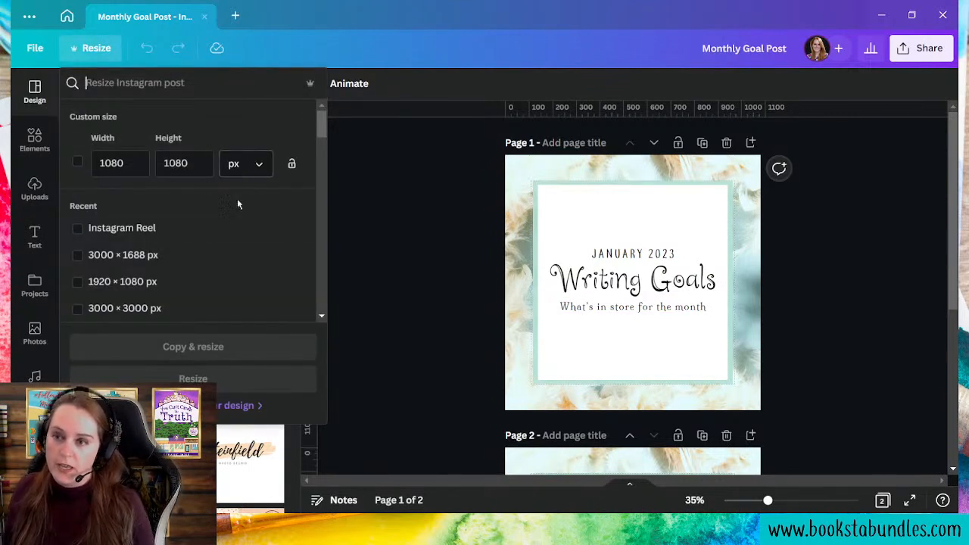
{"action": "left_click", "coordinate": [77, 161]}
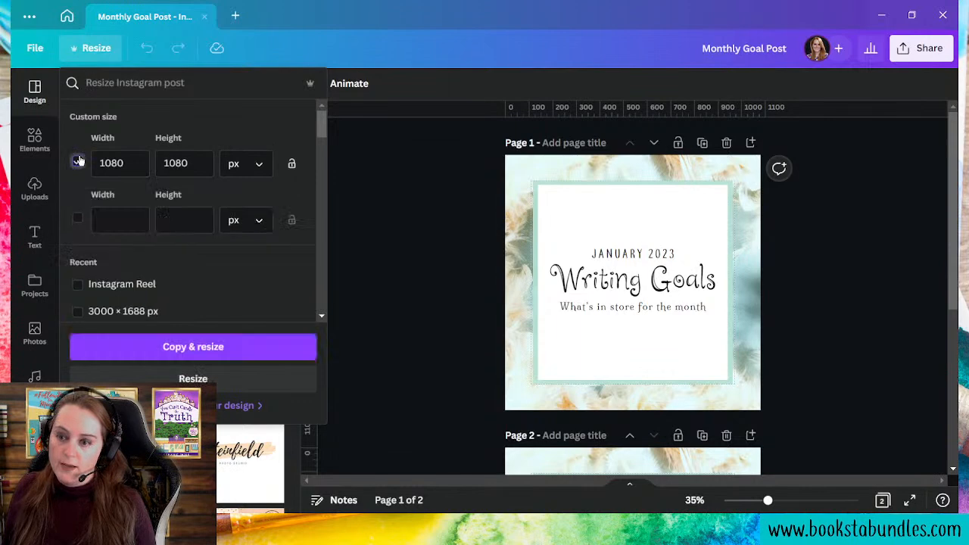
{"action": "left_click", "coordinate": [223, 348]}
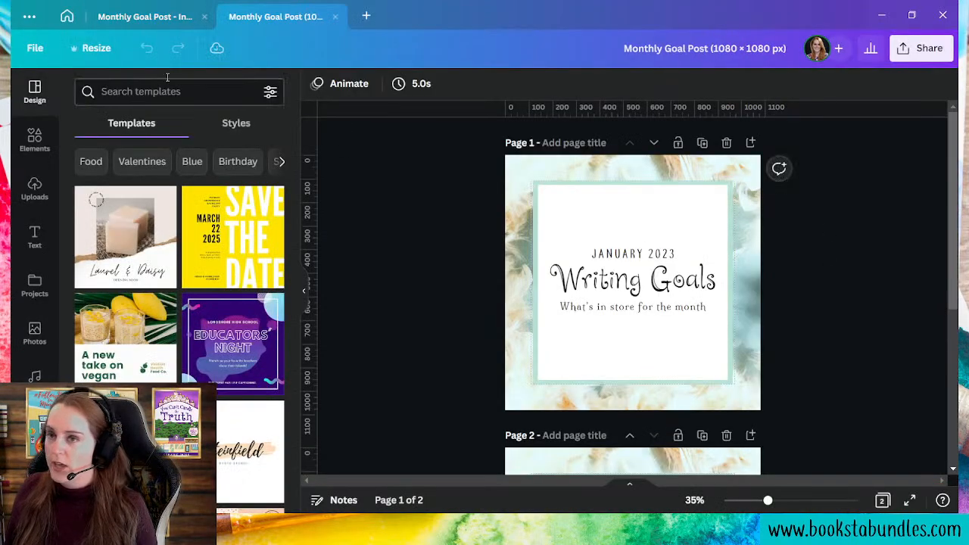
{"action": "left_click", "coordinate": [91, 48]}
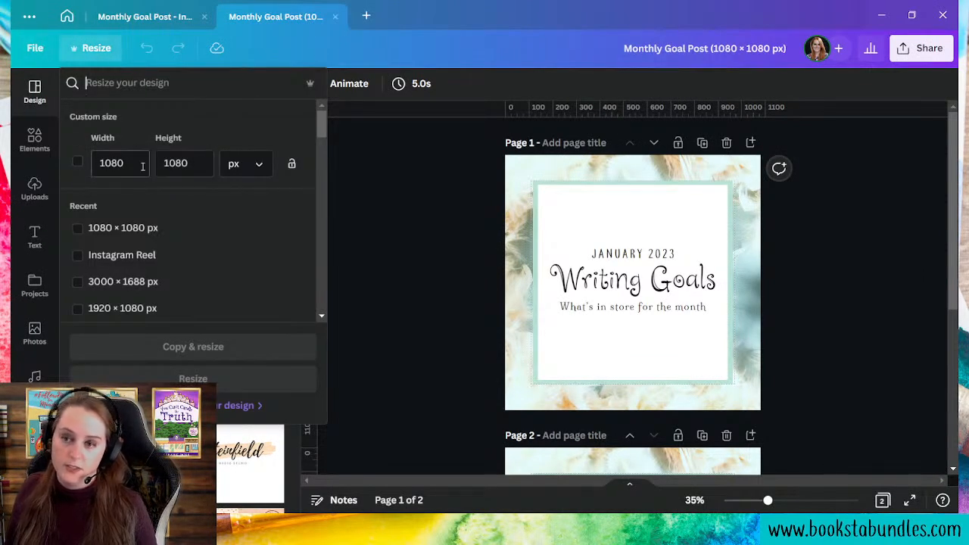
{"action": "left_click", "coordinate": [34, 48]}
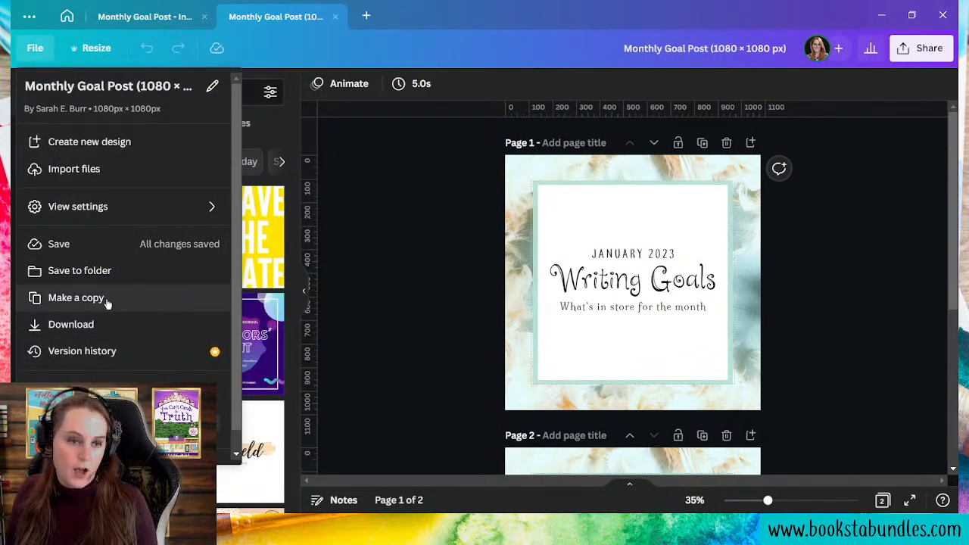
{"action": "left_click", "coordinate": [448, 227]}
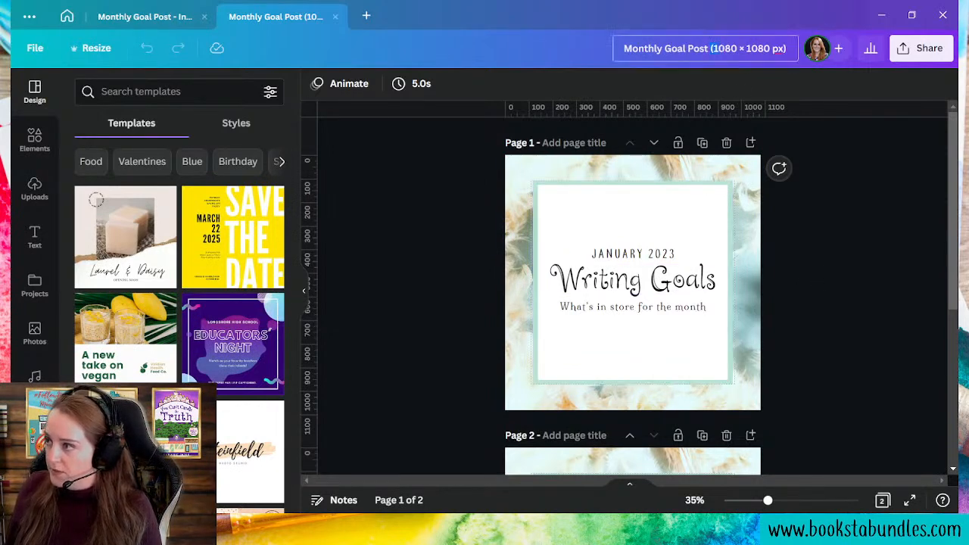
- Rename the copied design as "2023 Monthly Goal Post", removing the size suffix from its title
{"action": "left_click", "coordinate": [796, 60]}
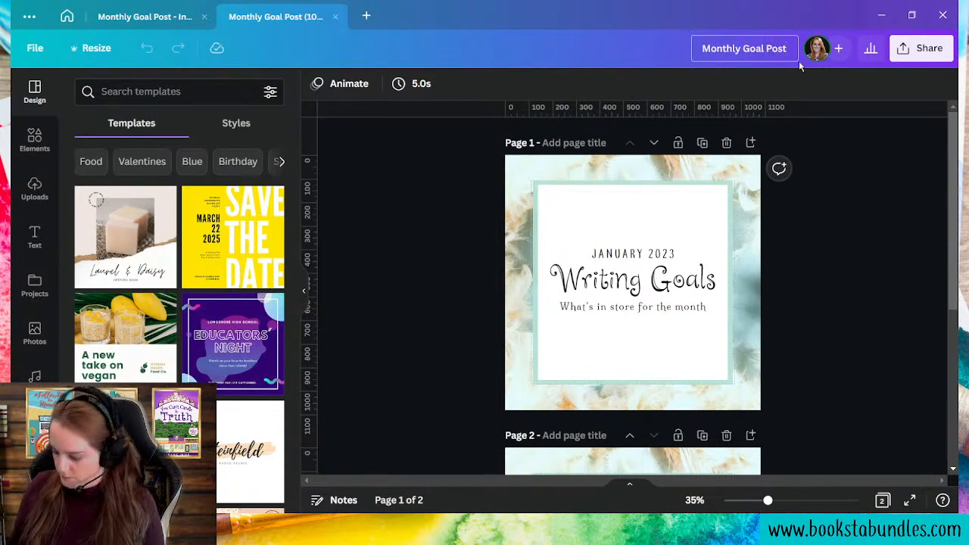
{"action": "key", "text": "ctrl+Left"}
{"action": "key", "text": "ctrl+Left"}
{"action": "key", "text": "ctrl+Left"}
{"action": "type", "text": "2023"}
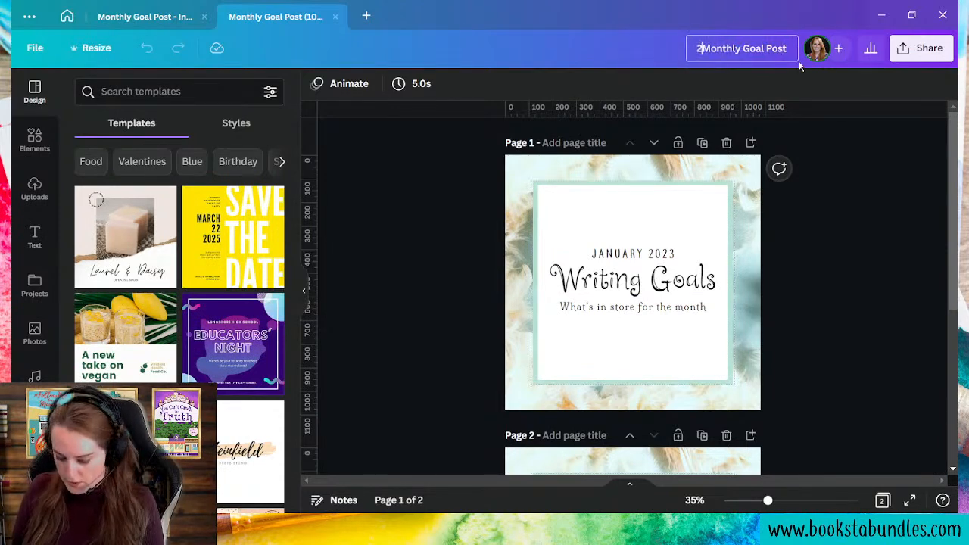
{"action": "left_click", "coordinate": [862, 205]}
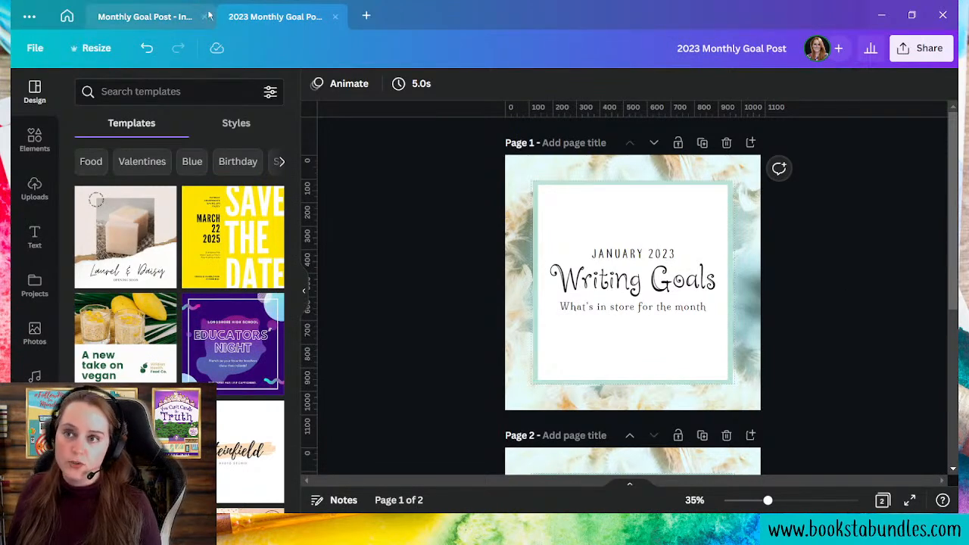
{"action": "left_click", "coordinate": [184, 9]}
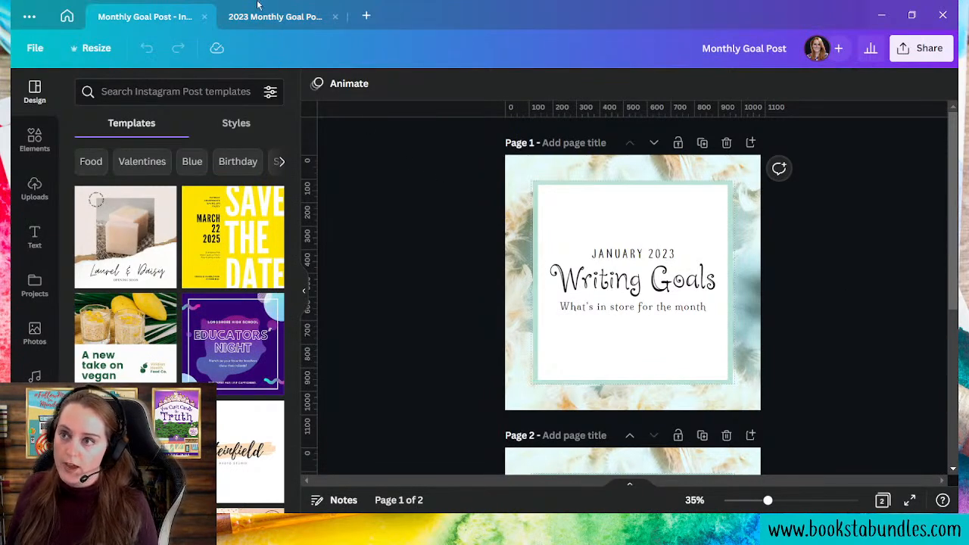
{"action": "left_click", "coordinate": [280, 14]}
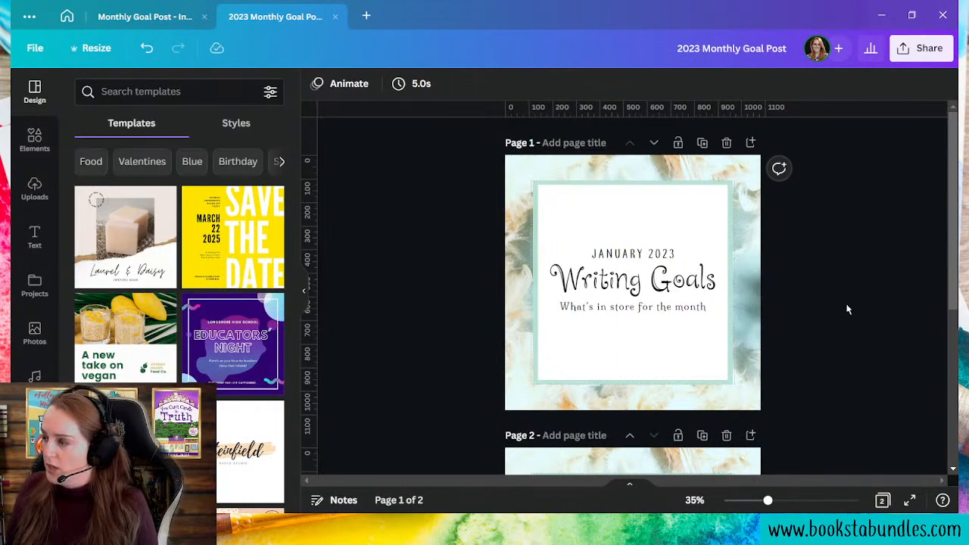
{"action": "scroll", "coordinate": [855, 312], "scroll_direction": "down", "scroll_amount": 4}
{"action": "scroll", "coordinate": [856, 315], "scroll_direction": "up", "scroll_amount": 4}
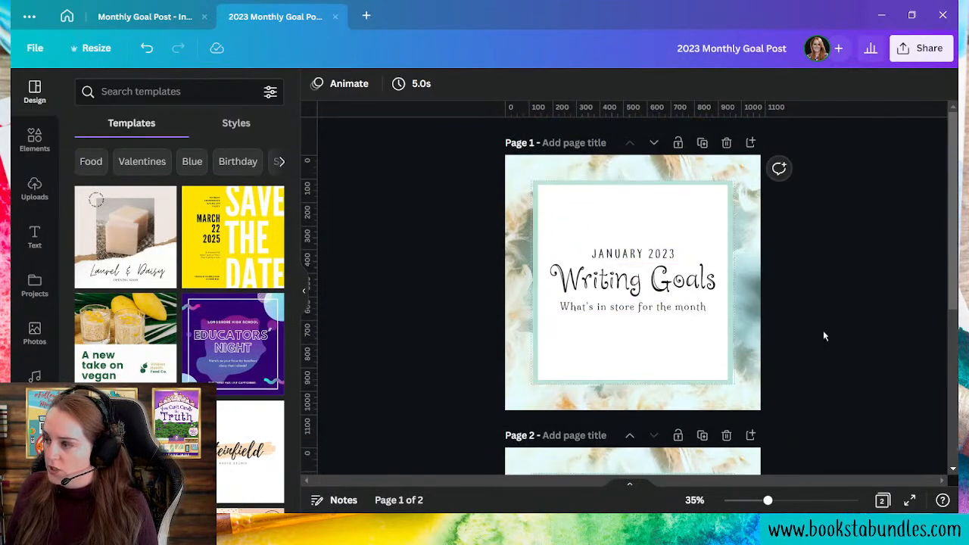
- Delete the white framed square and the calendar background image from page 1
{"action": "left_click", "coordinate": [668, 369]}
{"action": "key", "text": "Delete"}
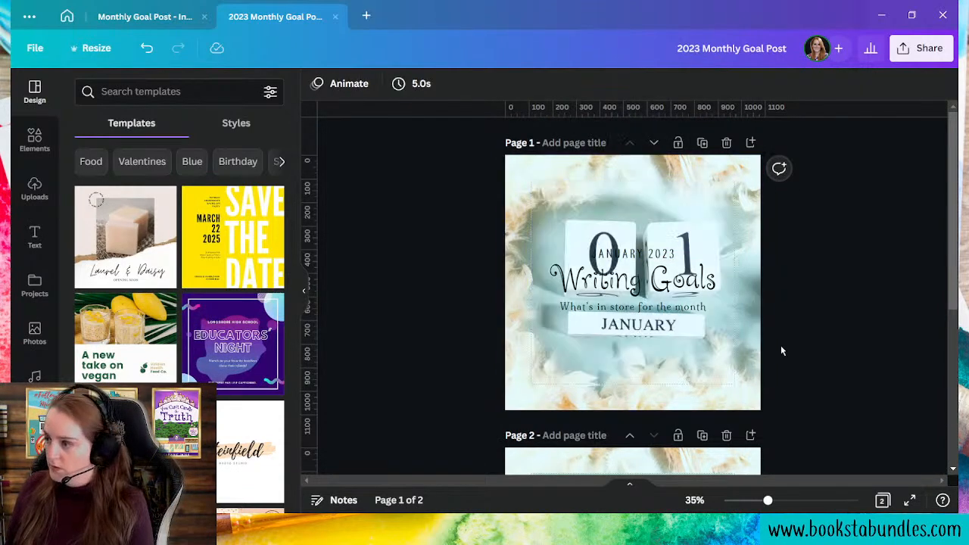
{"action": "left_click", "coordinate": [720, 369]}
{"action": "key", "text": "Delete"}
- Cut the three heading texts from page 1 and paste them onto page 2, placed near its lower-right corner
{"action": "left_click_drag", "start_coordinate": [797, 343], "coordinate": [634, 242]}
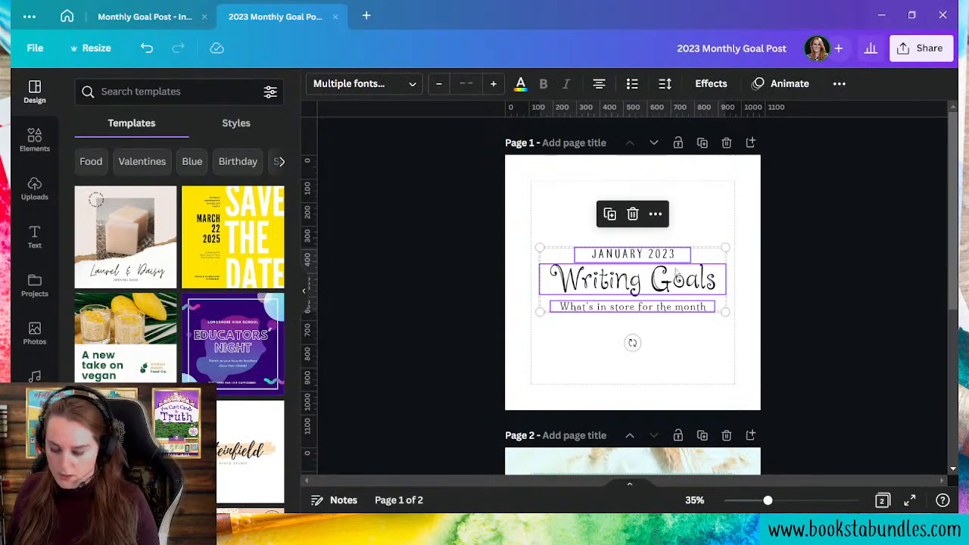
{"action": "key", "text": "Delete"}
{"action": "scroll", "coordinate": [723, 419], "scroll_direction": "down", "scroll_amount": 4}
{"action": "left_click", "coordinate": [725, 418]}
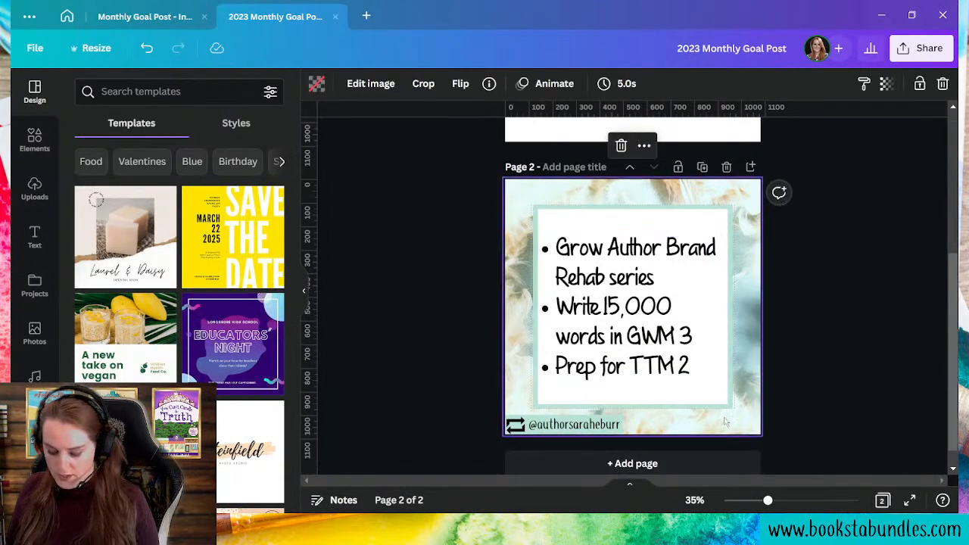
{"action": "key", "text": "ctrl+v"}
{"action": "left_click_drag", "start_coordinate": [677, 303], "coordinate": [748, 384]}
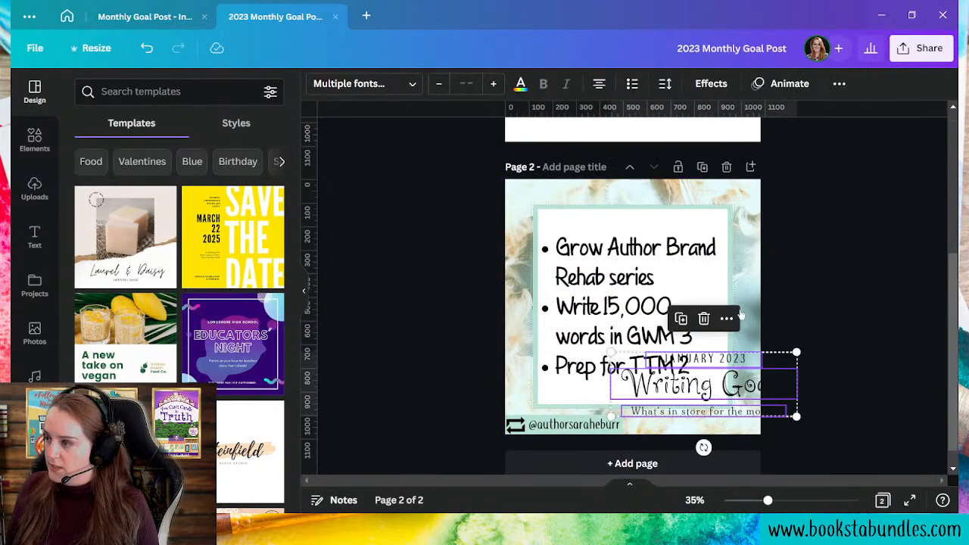
{"action": "left_click", "coordinate": [716, 282]}
{"action": "key", "text": "Delete"}
{"action": "key", "text": "Delete"}
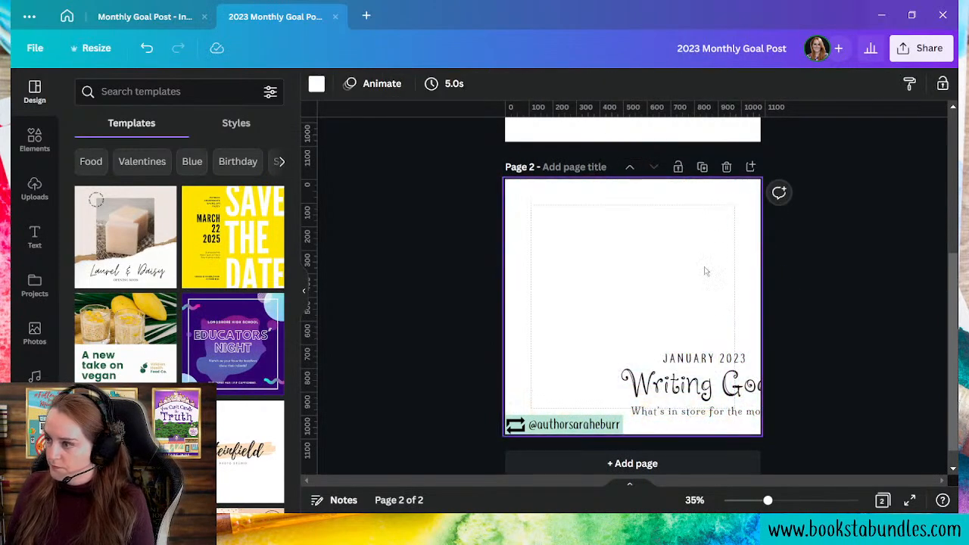
{"action": "left_click_drag", "start_coordinate": [690, 259], "coordinate": [619, 267]}
{"action": "left_click", "coordinate": [688, 363]}
{"action": "key", "text": "ctrl+z"}
{"action": "key", "text": "ctrl+z"}
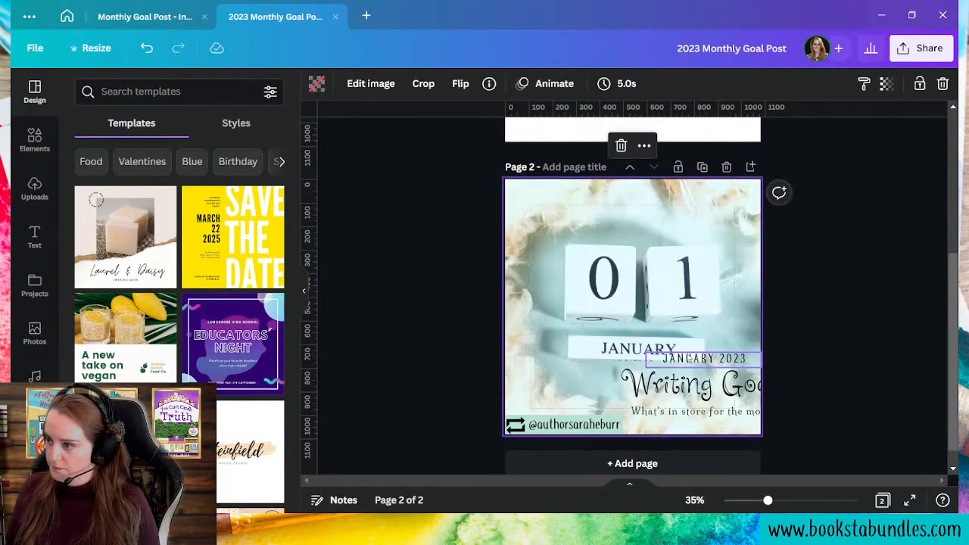
{"action": "key", "text": "ctrl+z"}
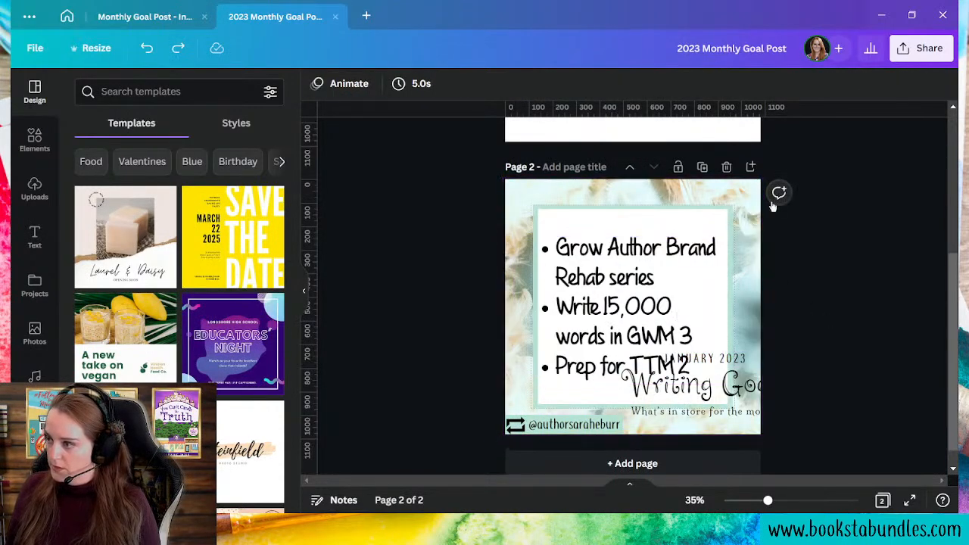
- Shift the bulleted goals list lower on page 2 and delete the framed square and background image behind it
{"action": "left_click", "coordinate": [640, 268]}
{"action": "left_click_drag", "start_coordinate": [641, 268], "coordinate": [632, 294]}
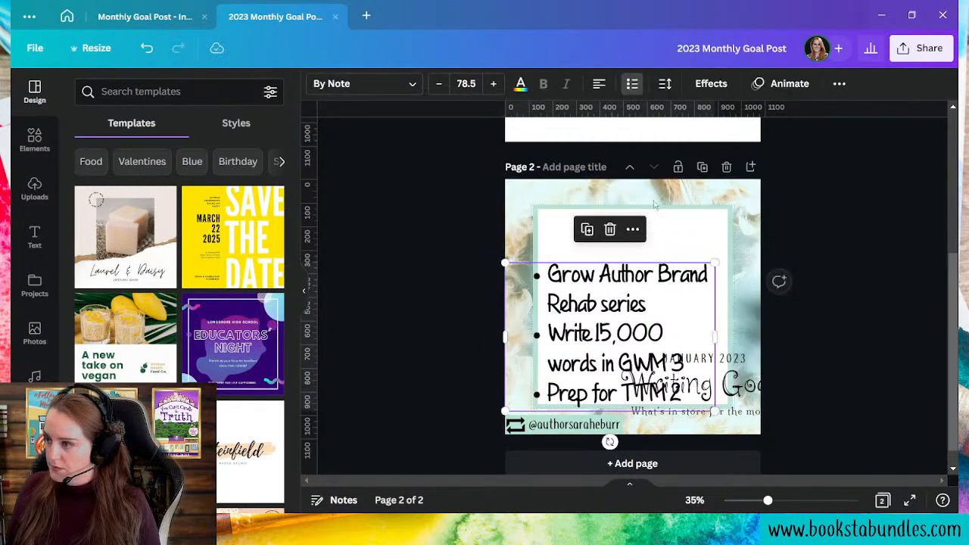
{"action": "left_click", "coordinate": [671, 229]}
{"action": "key", "text": "Delete"}
{"action": "key", "text": "Delete"}
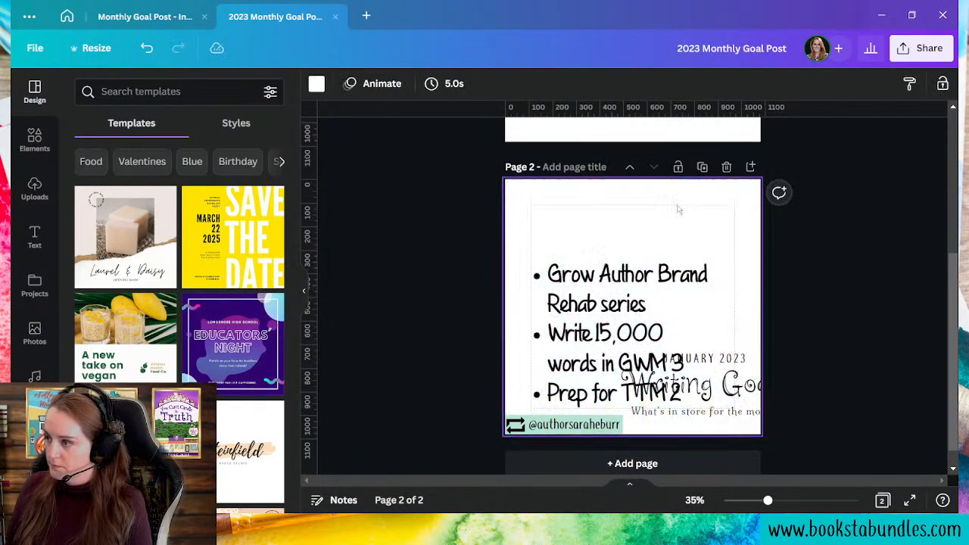
- Move the three heading texts on page 2 above the goals list, centred at the top of the page
{"action": "left_click_drag", "start_coordinate": [771, 329], "coordinate": [649, 260]}
{"action": "left_click", "coordinate": [783, 435]}
{"action": "left_click_drag", "start_coordinate": [784, 436], "coordinate": [679, 240]}
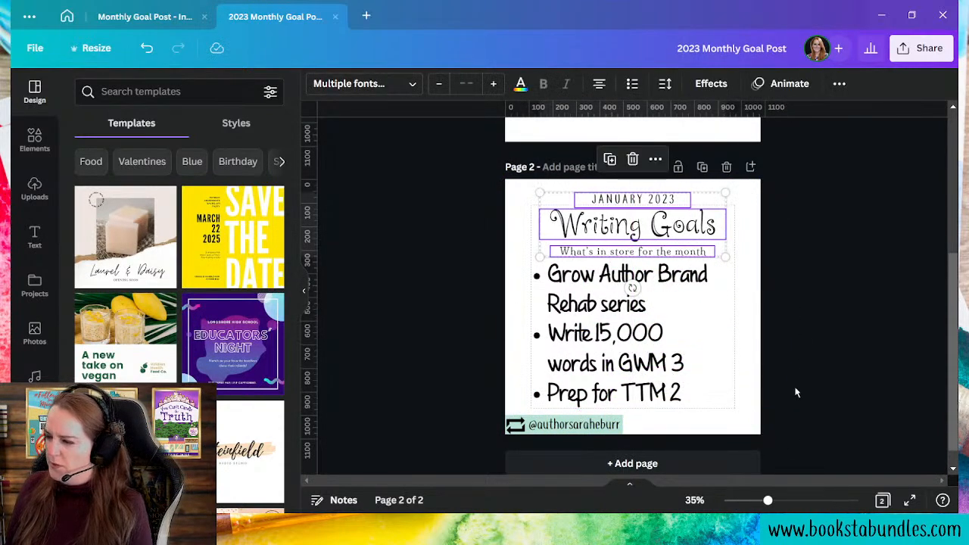
{"action": "left_click", "coordinate": [811, 385]}
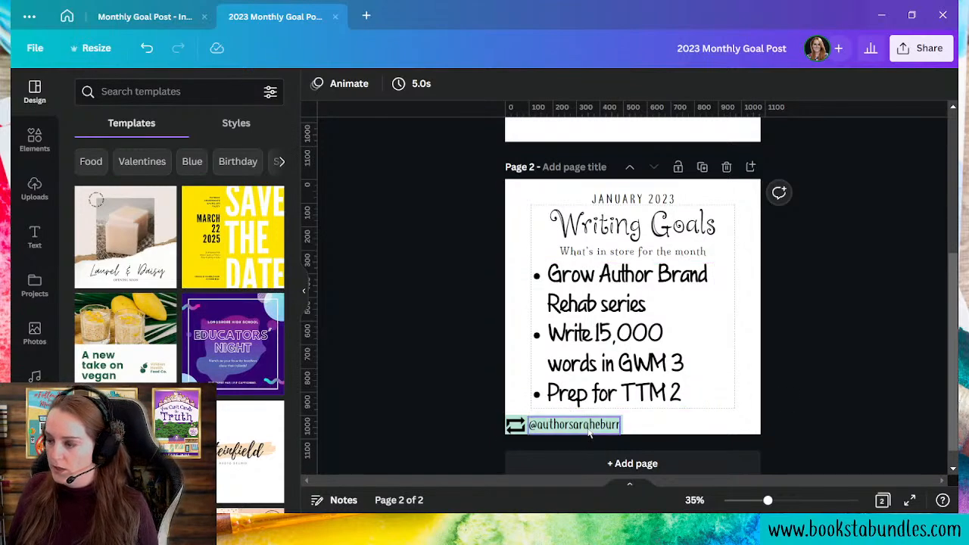
{"action": "left_click_drag", "start_coordinate": [472, 441], "coordinate": [636, 426]}
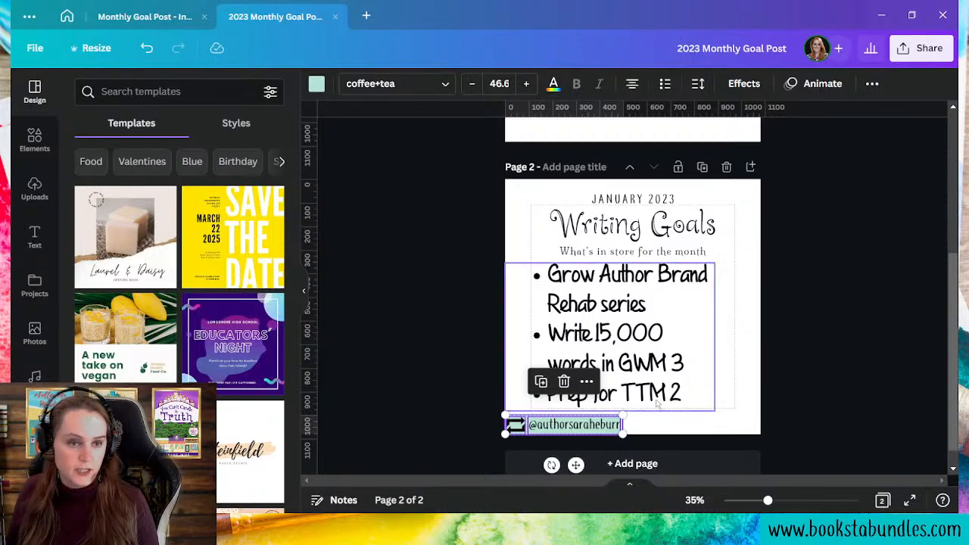
{"action": "left_click", "coordinate": [819, 388]}
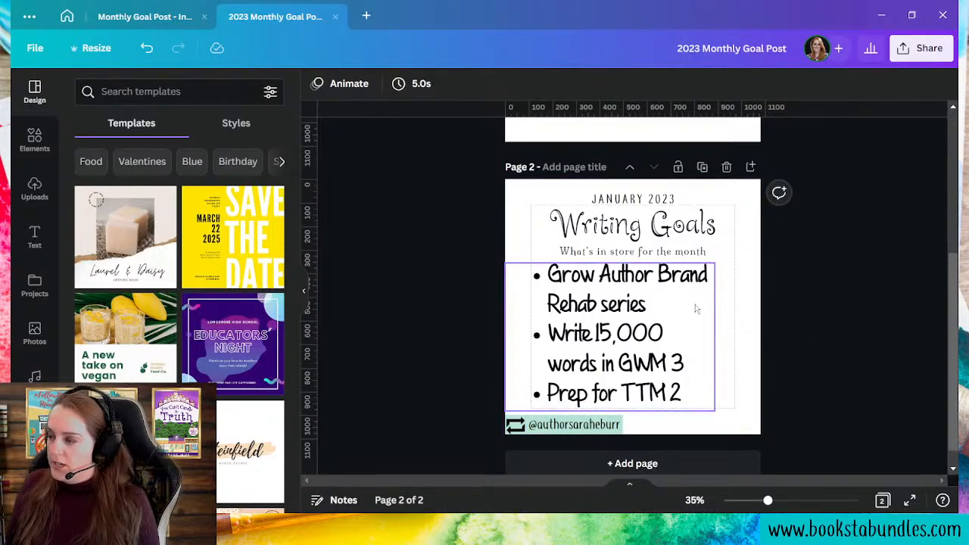
- Switch the text styles to the Author Brand kit and check the fonts of page 2's Writing Goals heading and subtitle
{"action": "scroll", "coordinate": [761, 366], "scroll_direction": "up", "scroll_amount": 4}
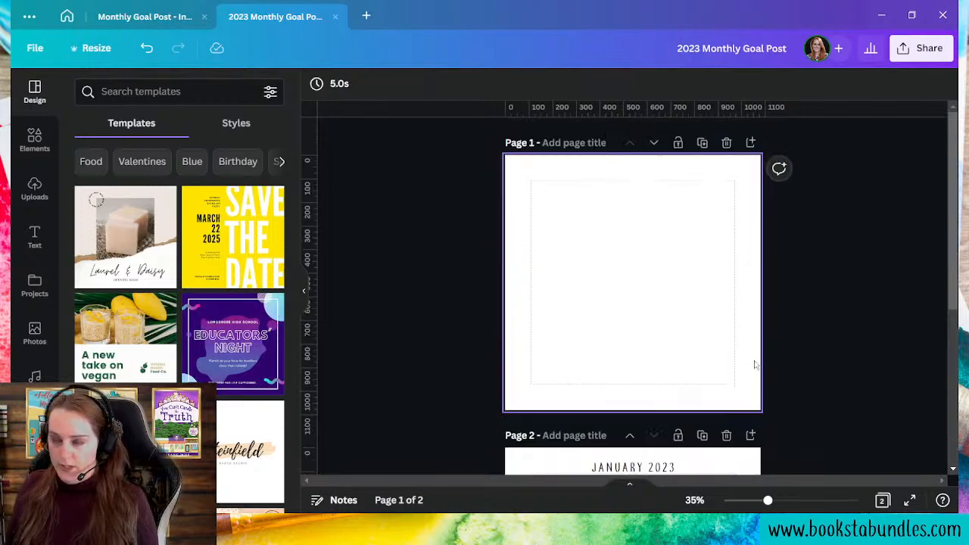
{"action": "left_click", "coordinate": [31, 244]}
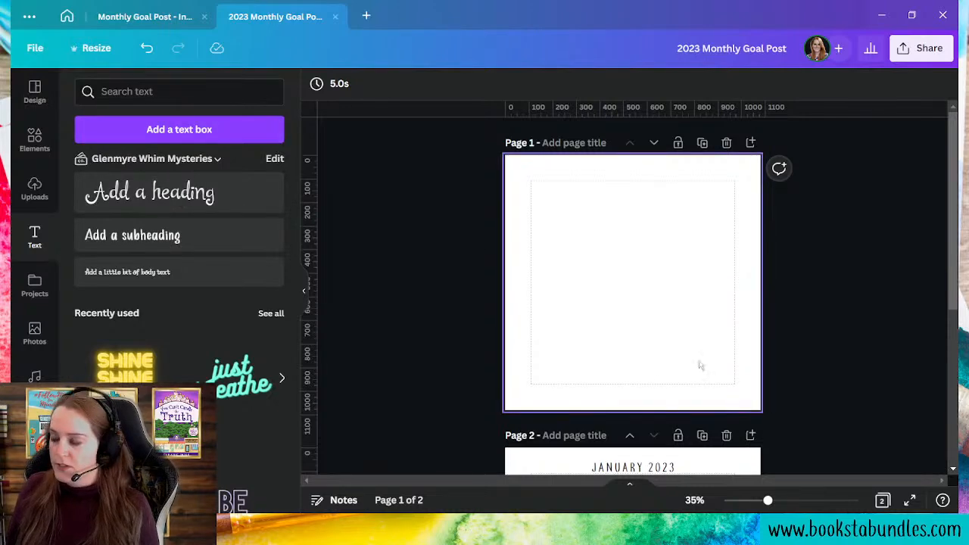
{"action": "scroll", "coordinate": [547, 382], "scroll_direction": "down", "scroll_amount": 4}
{"action": "scroll", "coordinate": [716, 322], "scroll_direction": "up", "scroll_amount": 4}
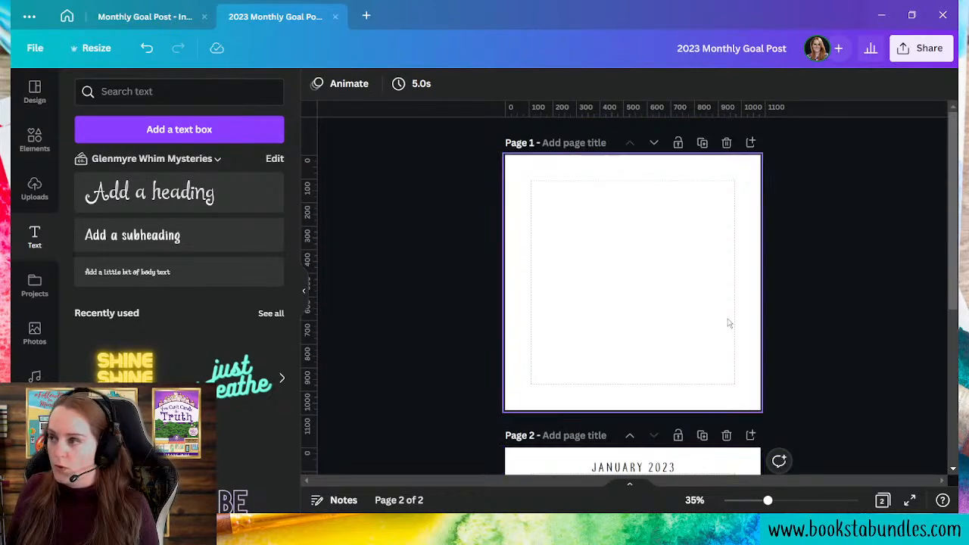
{"action": "scroll", "coordinate": [718, 339], "scroll_direction": "down", "scroll_amount": 4}
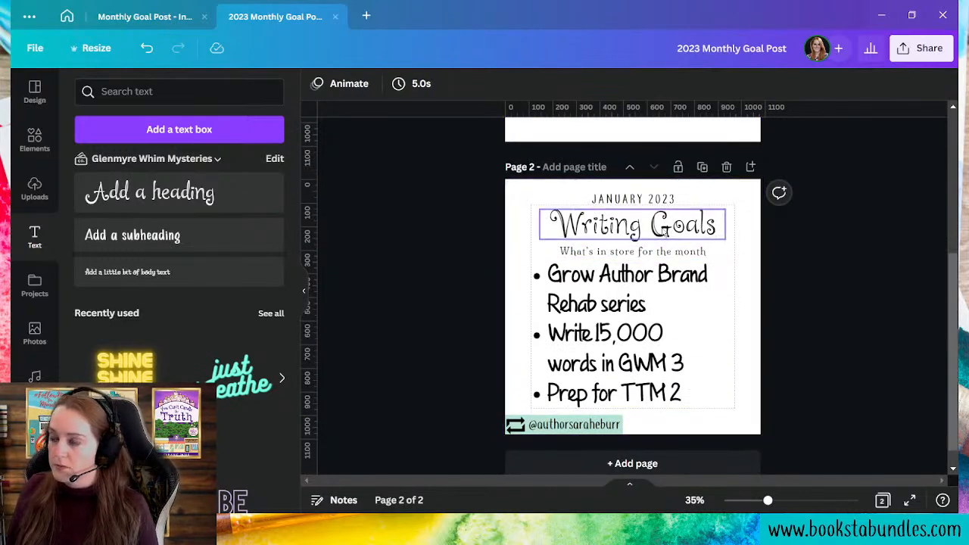
{"action": "left_click", "coordinate": [665, 232]}
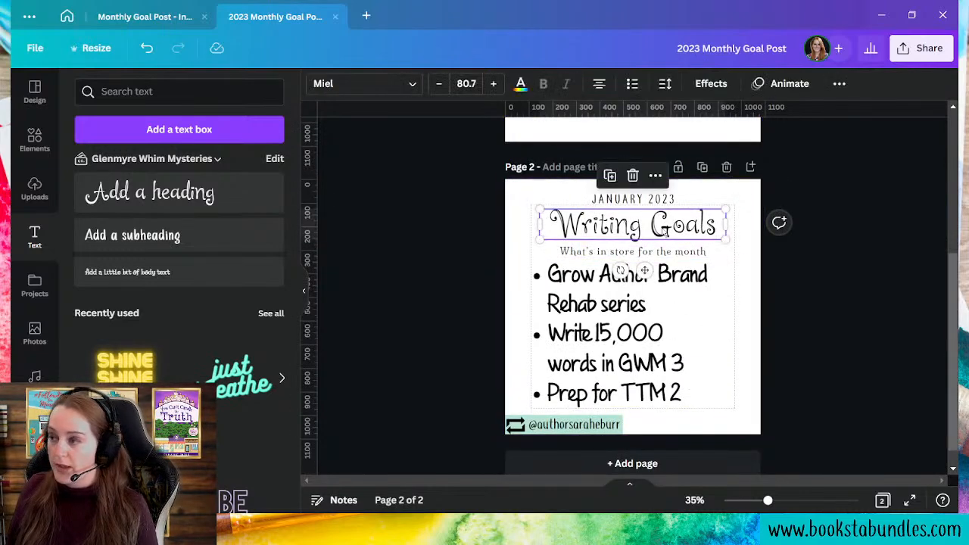
{"action": "left_click", "coordinate": [119, 161]}
{"action": "left_click", "coordinate": [558, 340]}
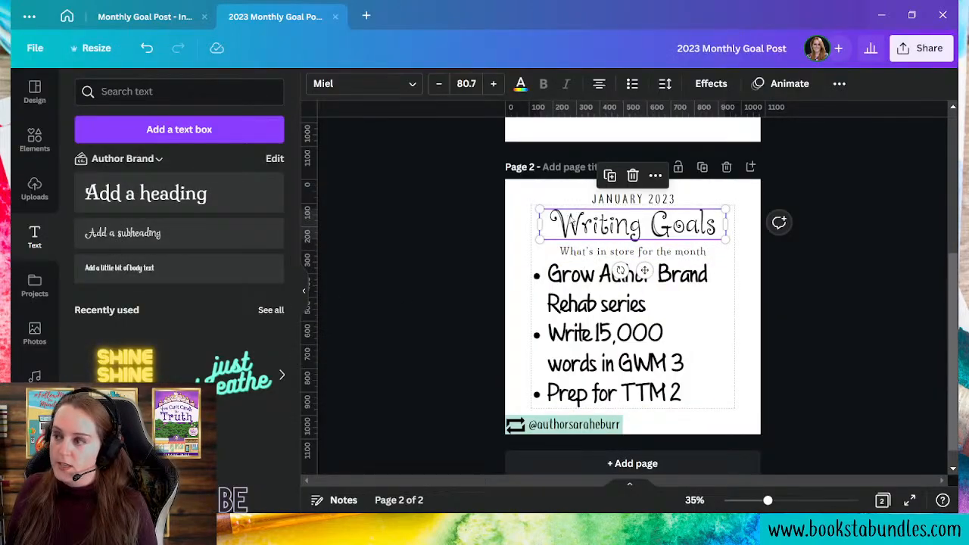
{"action": "left_click", "coordinate": [621, 252]}
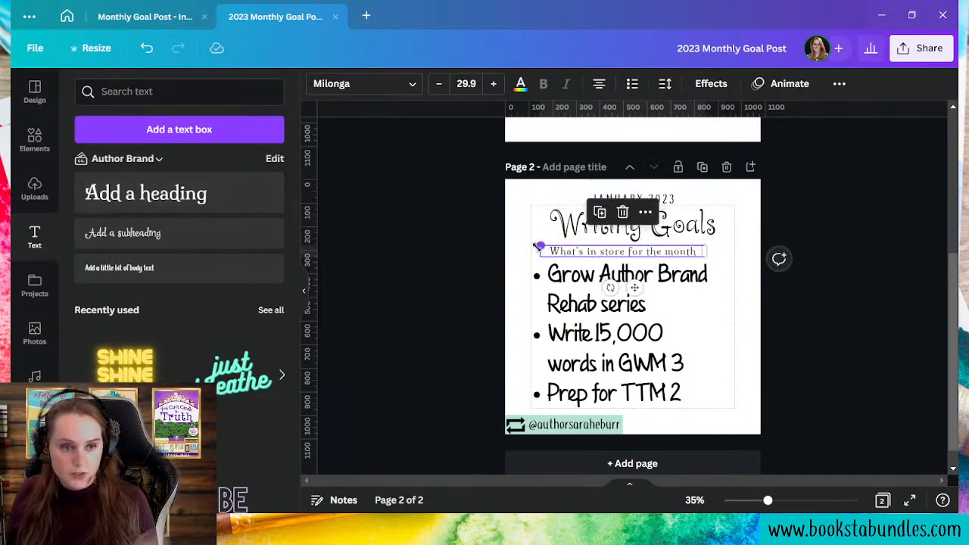
{"action": "left_click", "coordinate": [753, 361]}
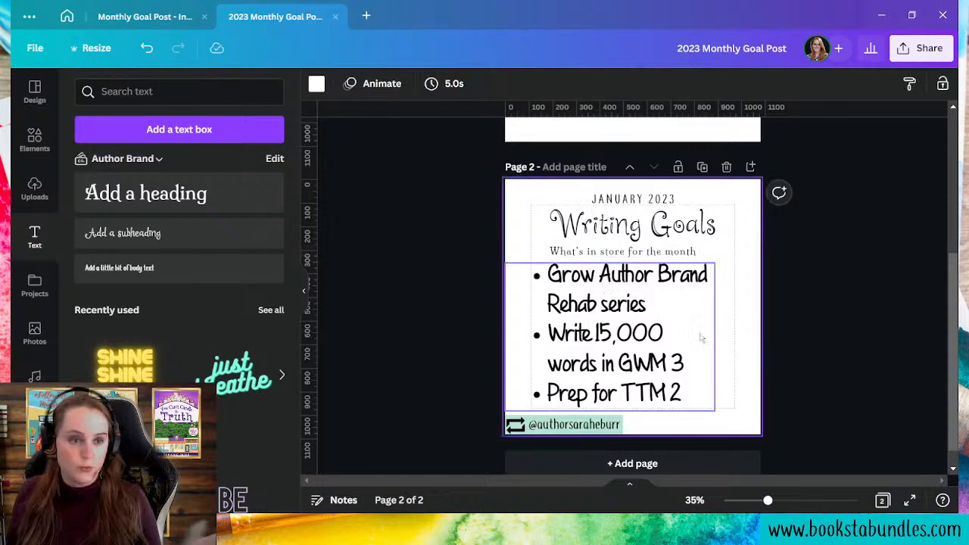
- Set page 1's background to the light purple from the Wild Orchid palette
{"action": "scroll", "coordinate": [687, 336], "scroll_direction": "up", "scroll_amount": 4}
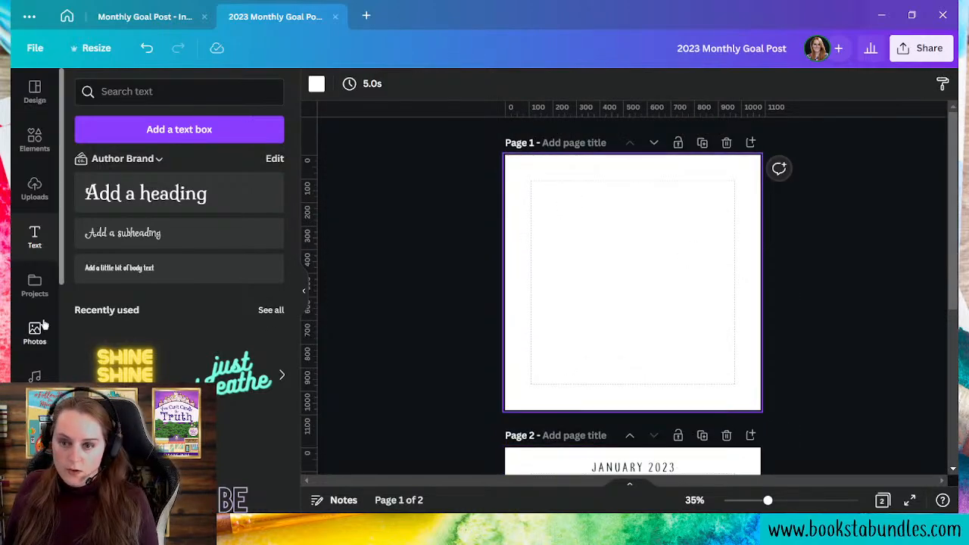
{"action": "scroll", "coordinate": [36, 370], "scroll_direction": "down", "scroll_amount": 4}
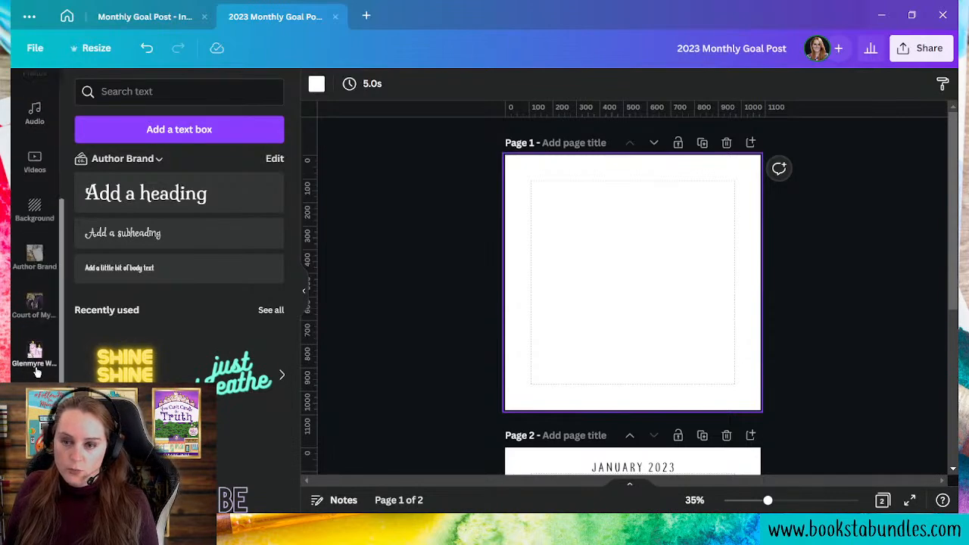
{"action": "scroll", "coordinate": [35, 350], "scroll_direction": "up", "scroll_amount": 4}
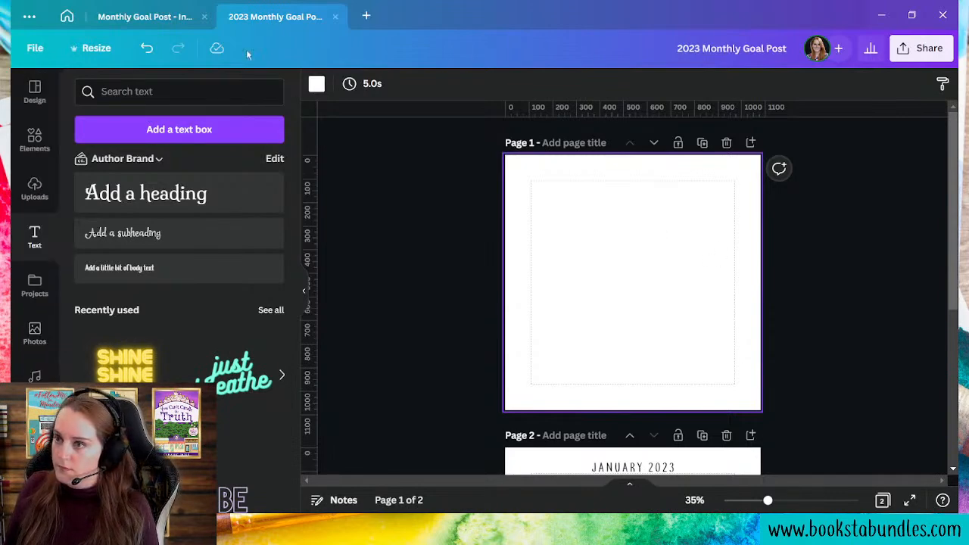
{"action": "left_click", "coordinate": [315, 85]}
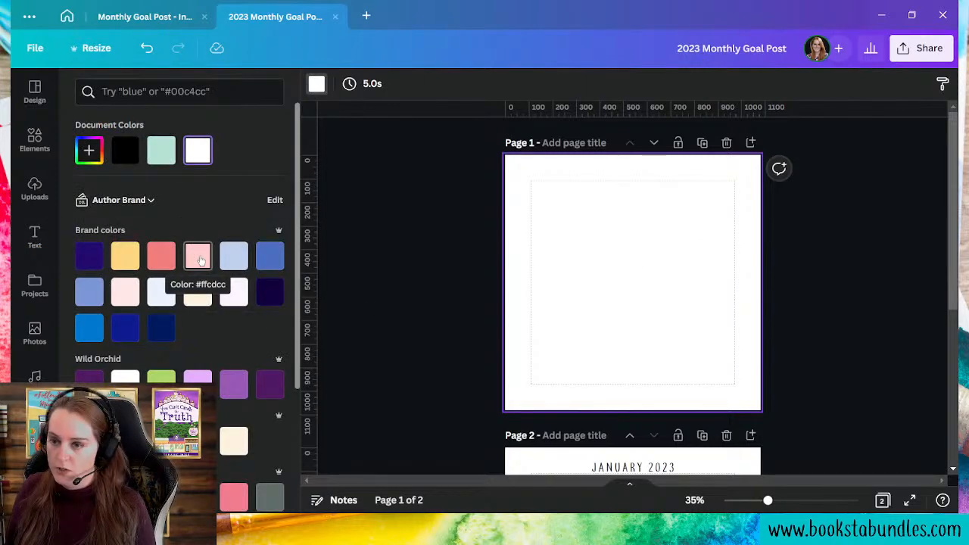
{"action": "left_click", "coordinate": [233, 390]}
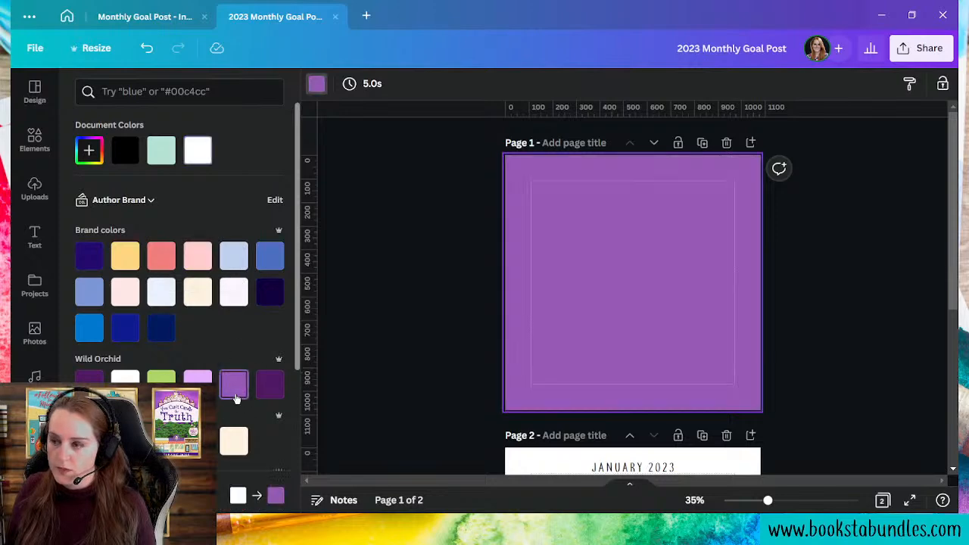
{"action": "left_click", "coordinate": [198, 378]}
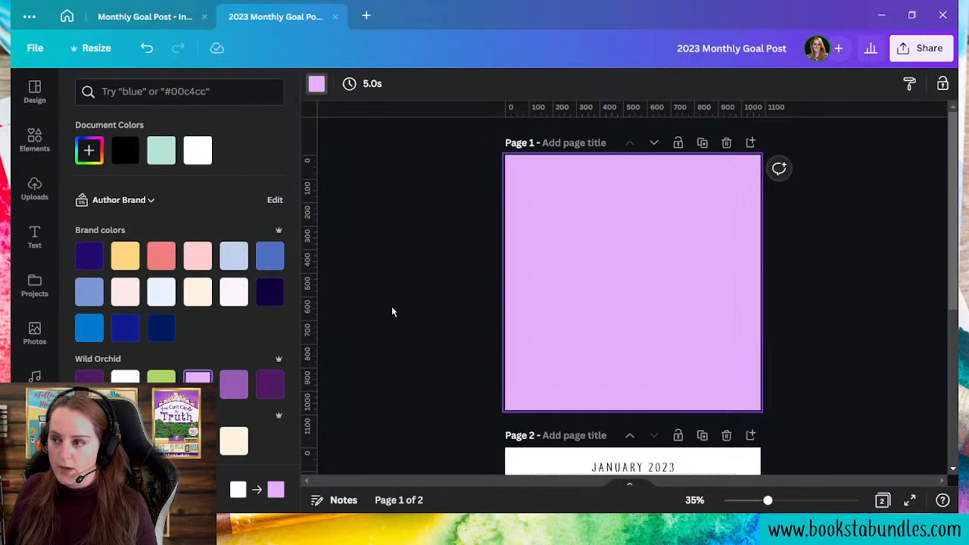
{"action": "key", "text": "Escape"}
{"action": "key", "text": "Escape"}
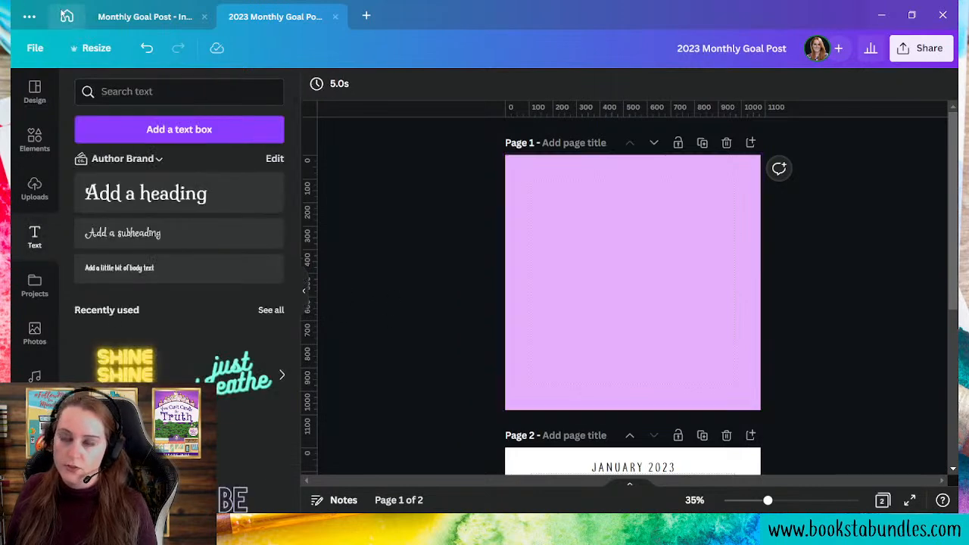
- Open the Wick Wednesday Post from the recent designs on the home page
{"action": "left_click", "coordinate": [75, 16]}
{"action": "left_click", "coordinate": [868, 120]}
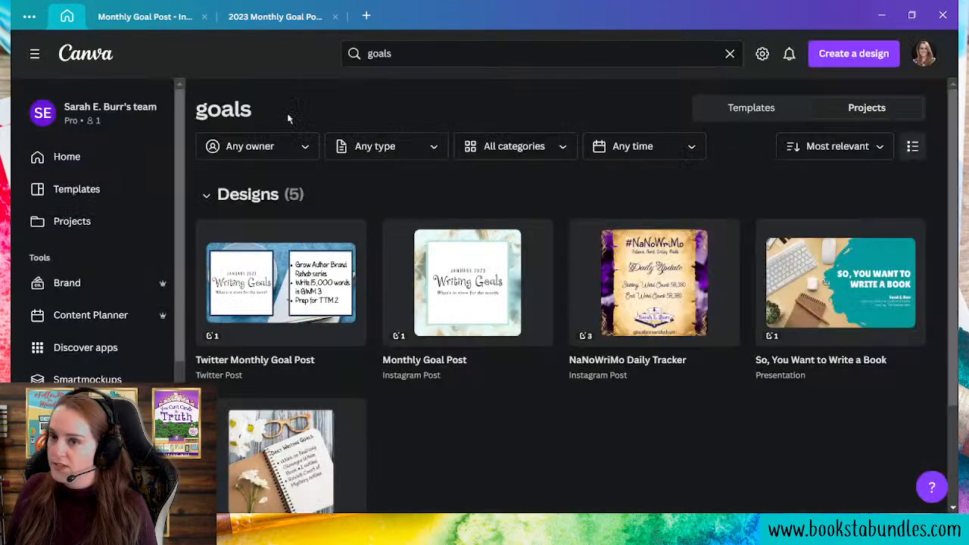
{"action": "left_click", "coordinate": [90, 156]}
{"action": "scroll", "coordinate": [583, 389], "scroll_direction": "down", "scroll_amount": 4}
{"action": "scroll", "coordinate": [584, 386], "scroll_direction": "down", "scroll_amount": 3}
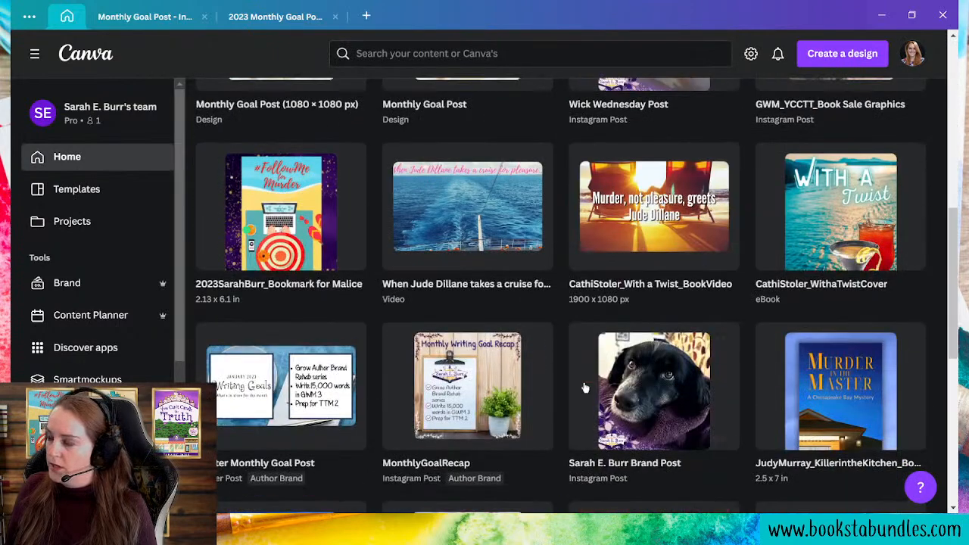
{"action": "scroll", "coordinate": [581, 356], "scroll_direction": "up", "scroll_amount": 3}
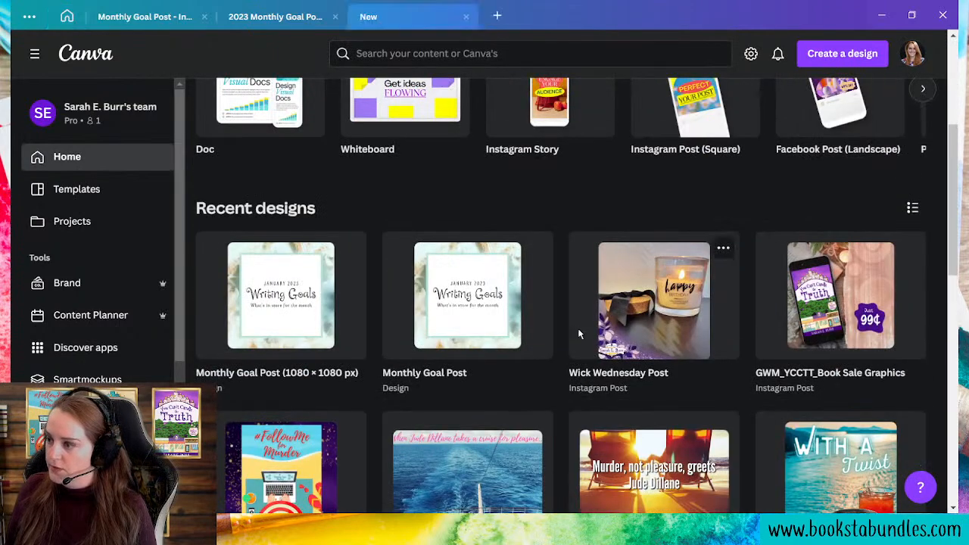
{"action": "left_click", "coordinate": [580, 333]}
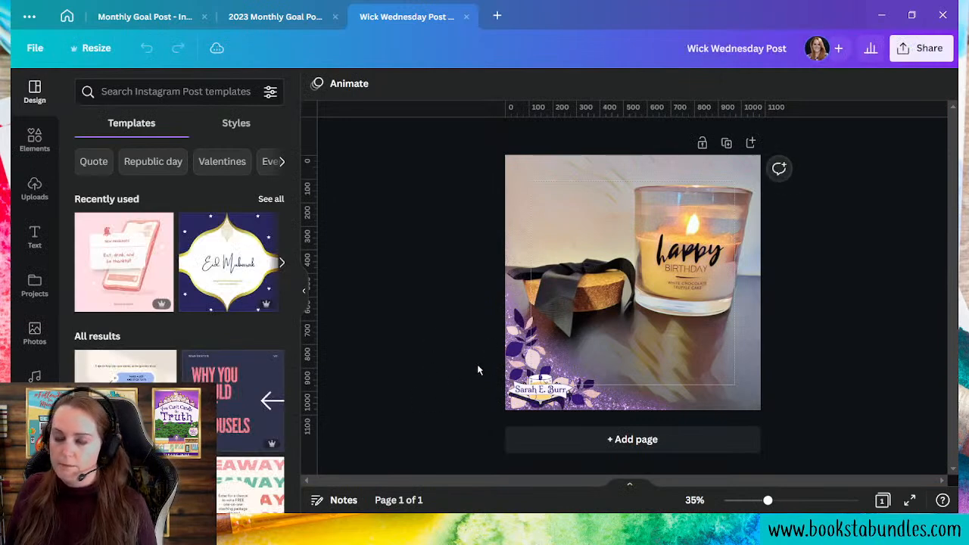
- Copy the leaf, glitter and author logo graphics into the lower-left corner of page 1 in 2023 Monthly Goal Post
{"action": "left_click_drag", "start_coordinate": [461, 373], "coordinate": [507, 393]}
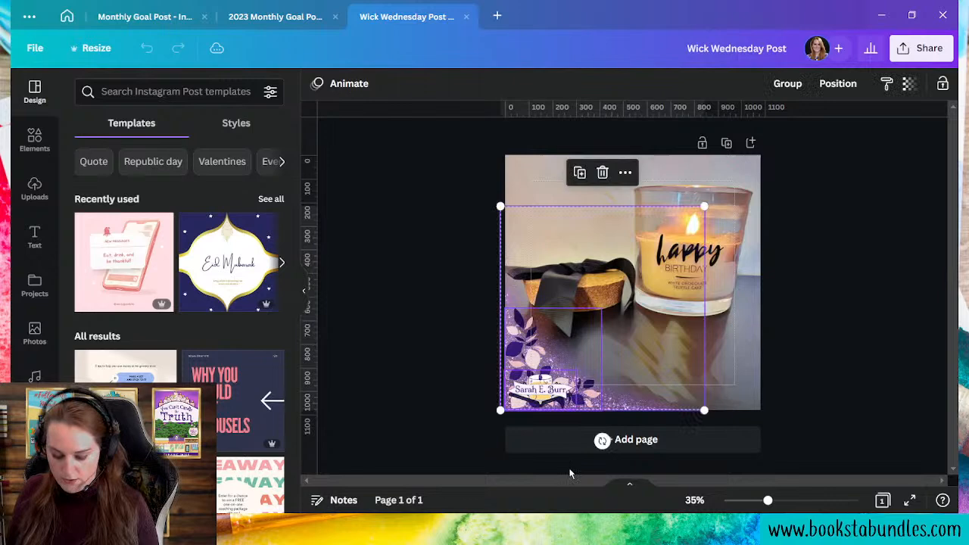
{"action": "left_click", "coordinate": [281, 15]}
{"action": "left_click", "coordinate": [589, 386]}
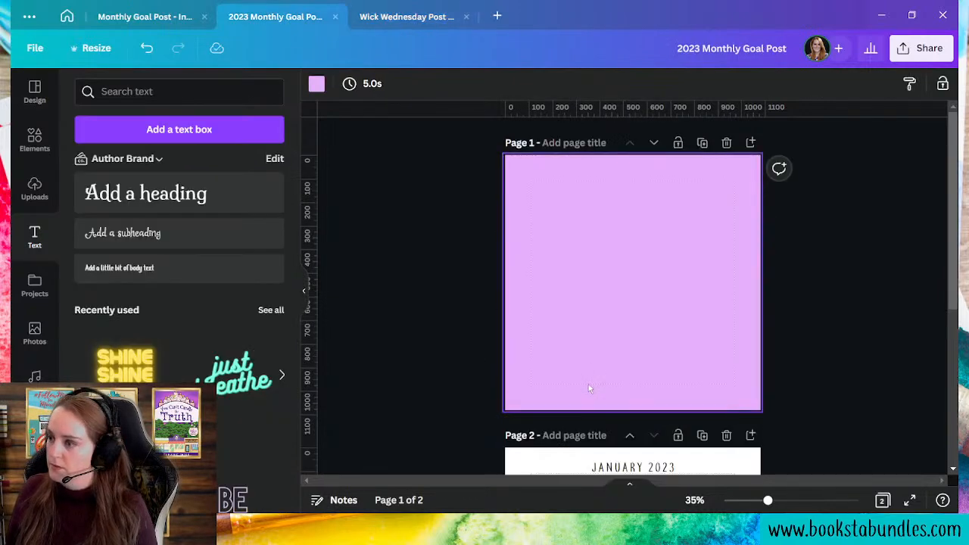
{"action": "key", "text": "ctrl+v"}
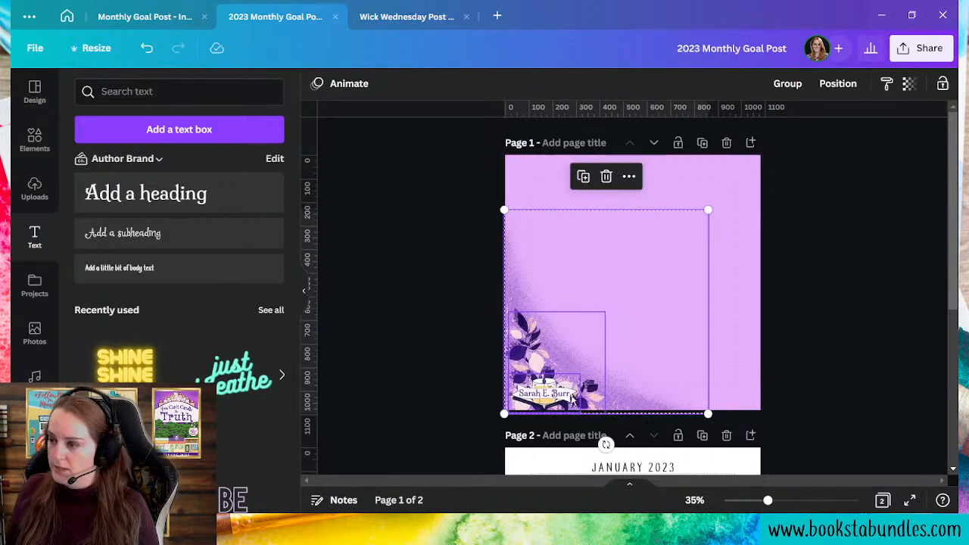
{"action": "key", "text": "ctrl+z"}
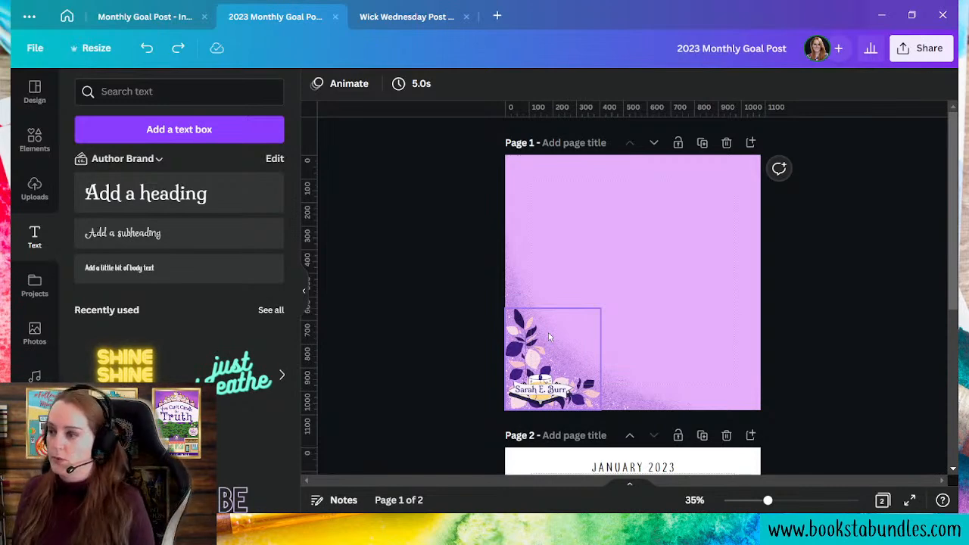
- Shift the purple glitter image on page 1 slightly down and left, partly beyond the page corner
{"action": "left_click", "coordinate": [574, 238]}
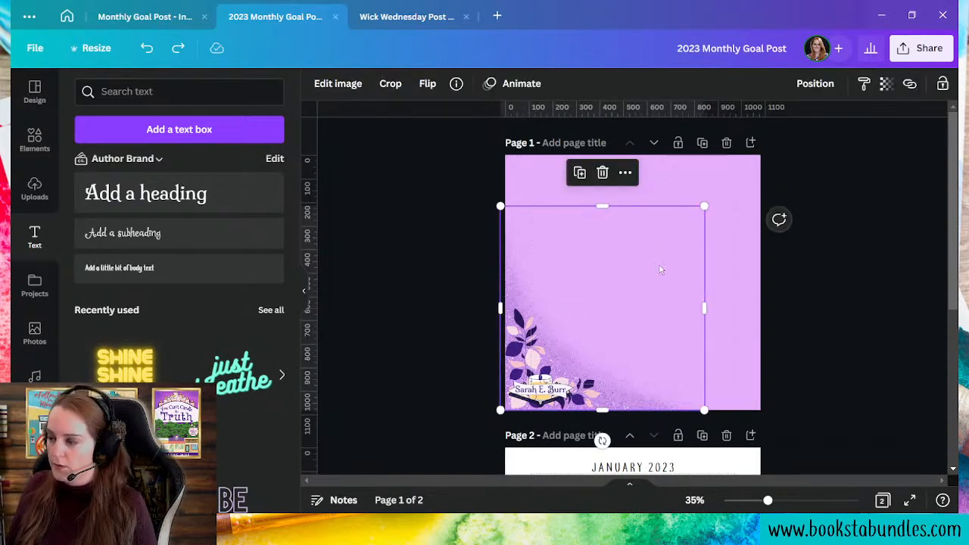
{"action": "left_click_drag", "start_coordinate": [658, 267], "coordinate": [649, 277]}
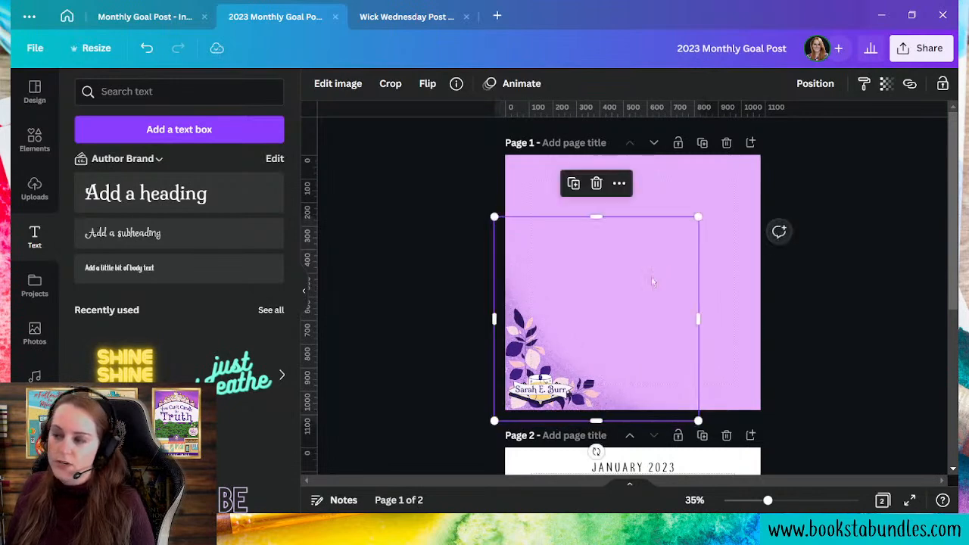
{"action": "left_click", "coordinate": [852, 360]}
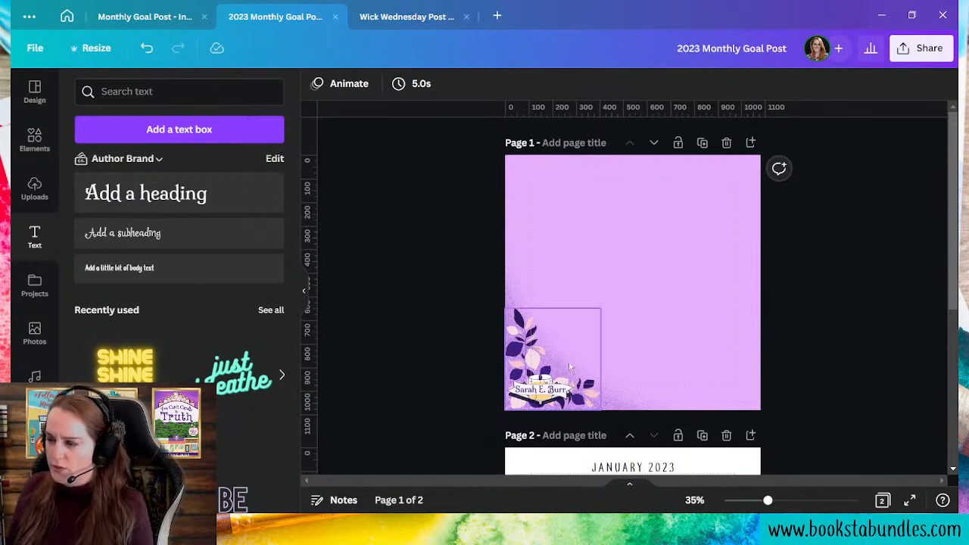
{"action": "scroll", "coordinate": [748, 390], "scroll_direction": "down", "scroll_amount": 4}
{"action": "scroll", "coordinate": [748, 391], "scroll_direction": "up", "scroll_amount": 4}
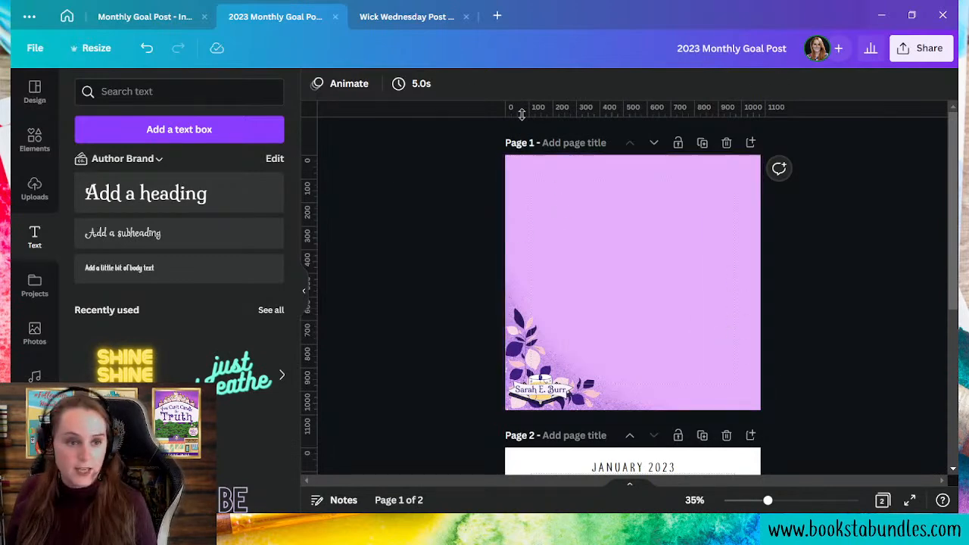
- Switch the logos to the Glenmyre Whim Mysteries brand kit and add the cauldron logo with dark purple animal silhouettes to page 1
{"action": "scroll", "coordinate": [35, 326], "scroll_direction": "down", "scroll_amount": 5}
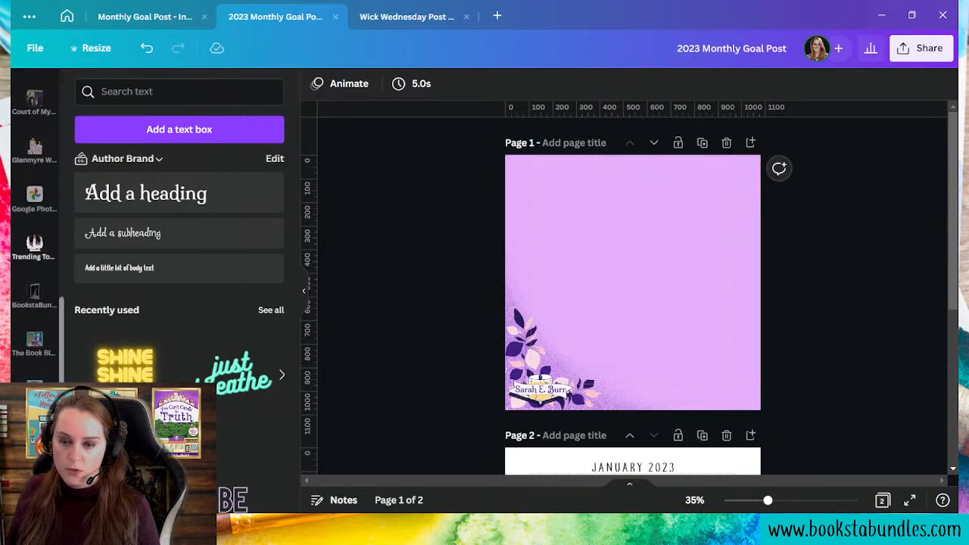
{"action": "left_click", "coordinate": [35, 443]}
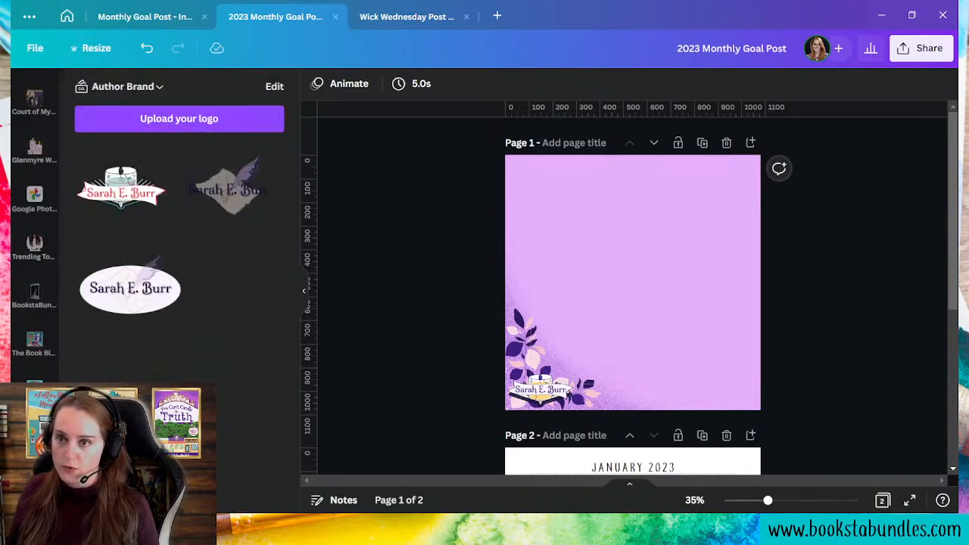
{"action": "left_click", "coordinate": [138, 87]}
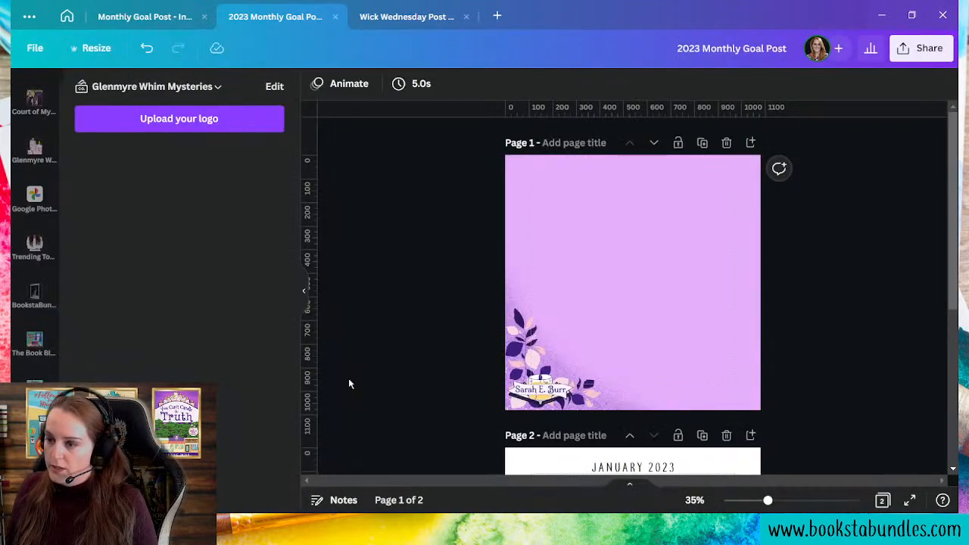
{"action": "left_click", "coordinate": [348, 378]}
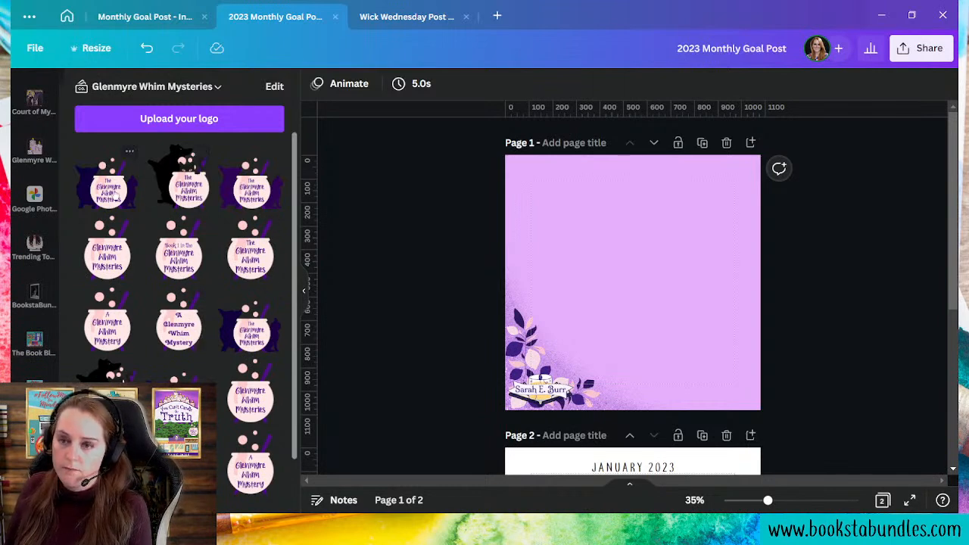
{"action": "left_click", "coordinate": [113, 178]}
- Shrink the cauldron logo to about 409 × 409 and fit it into the lower-right corner of page 1
{"action": "left_click_drag", "start_coordinate": [605, 227], "coordinate": [656, 293]}
{"action": "left_click_drag", "start_coordinate": [568, 219], "coordinate": [680, 305]}
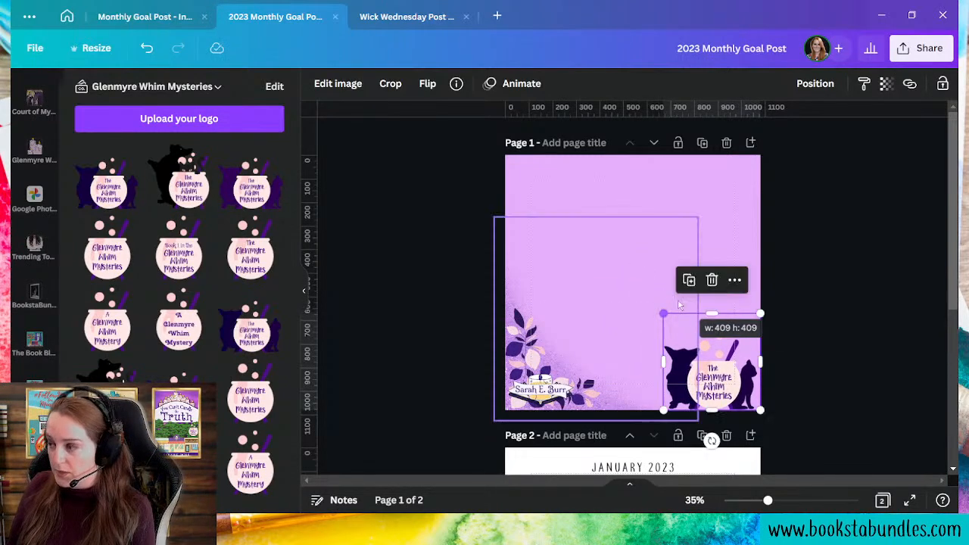
{"action": "left_click", "coordinate": [811, 356]}
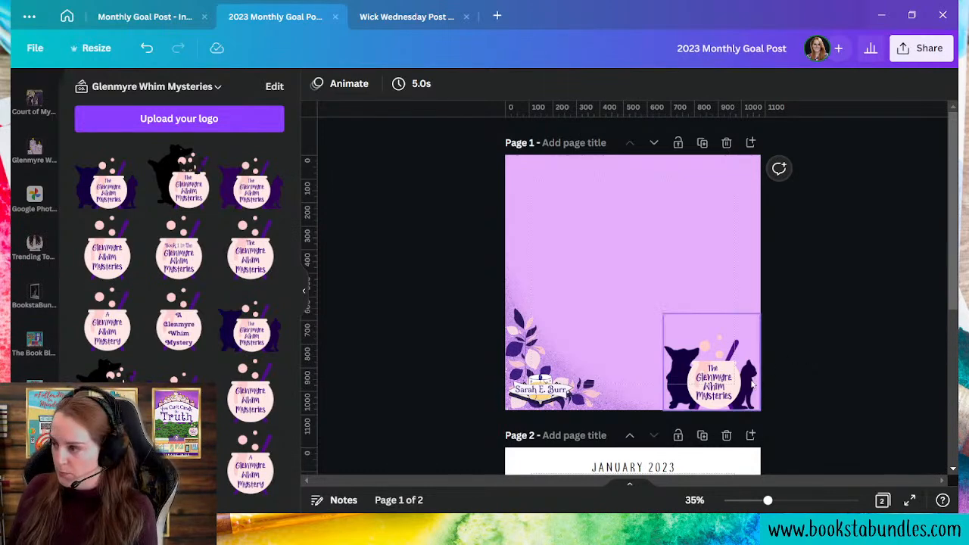
{"action": "left_click", "coordinate": [726, 383]}
{"action": "left_click_drag", "start_coordinate": [727, 384], "coordinate": [730, 385]}
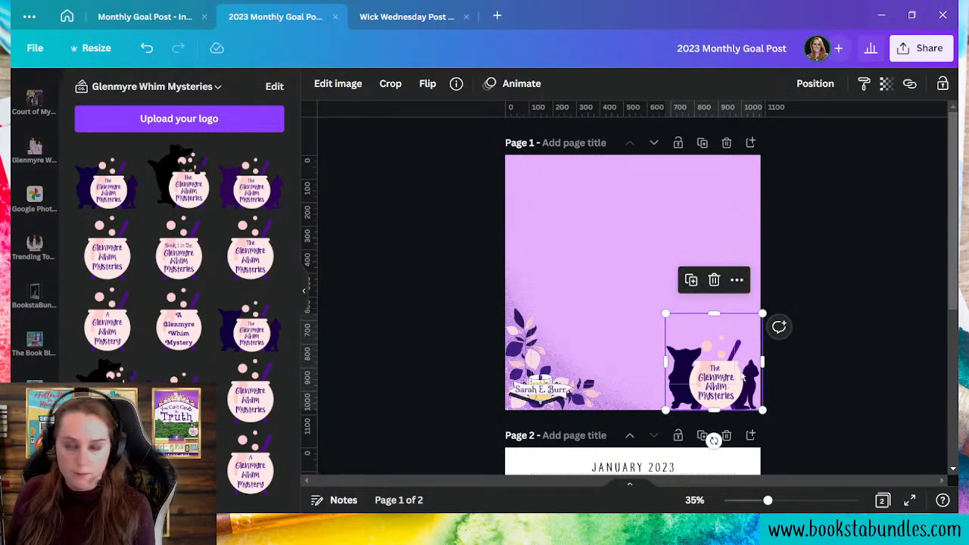
{"action": "left_click", "coordinate": [860, 401]}
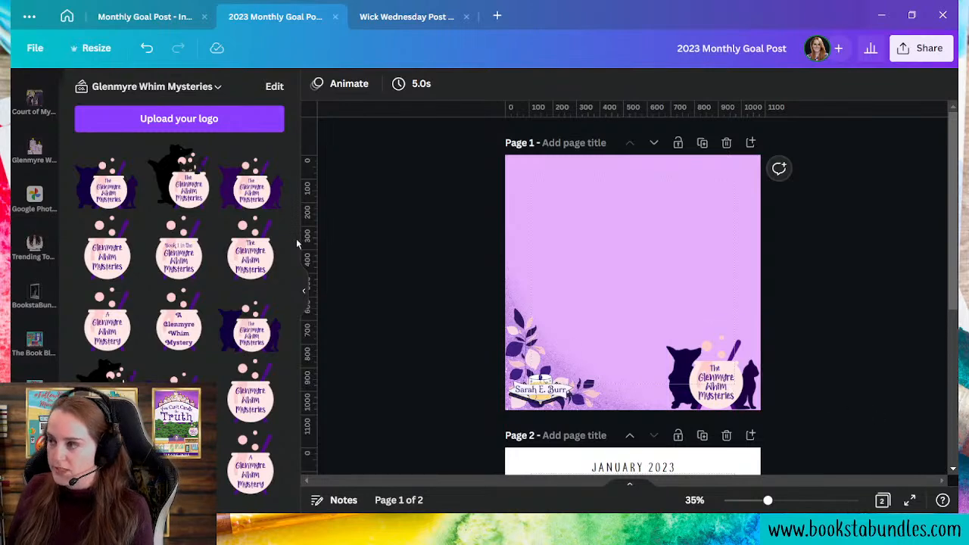
- Switch the logos to the Trending Topic Mysteries brand kit and add the teal speech-bubble logo to the upper-right corner of page 1
{"action": "left_click", "coordinate": [153, 90]}
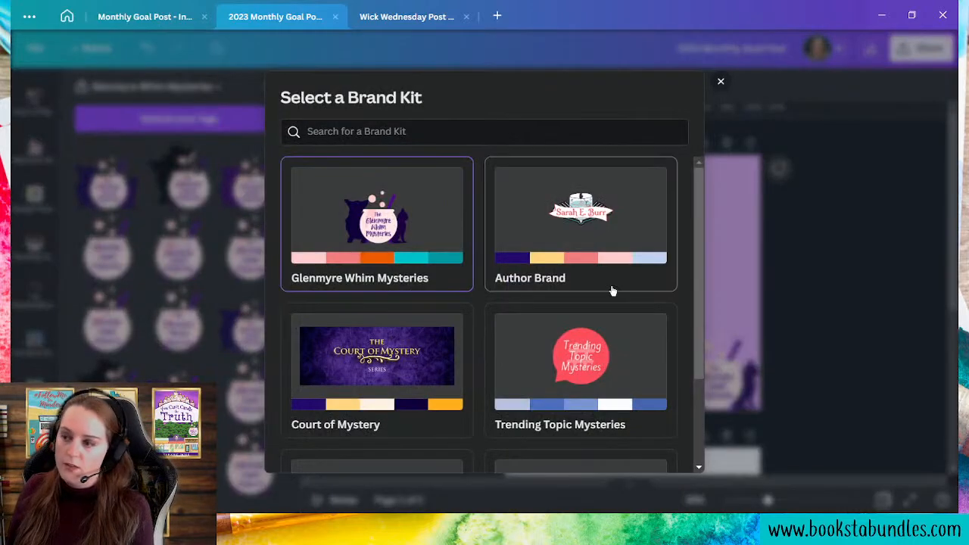
{"action": "left_click", "coordinate": [621, 405]}
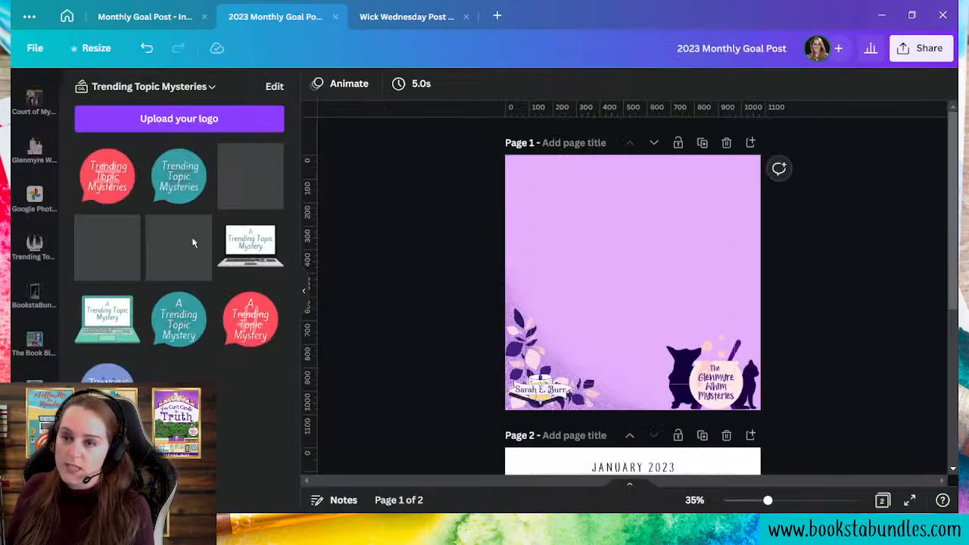
{"action": "left_click", "coordinate": [179, 184]}
{"action": "left_click_drag", "start_coordinate": [646, 296], "coordinate": [690, 244]}
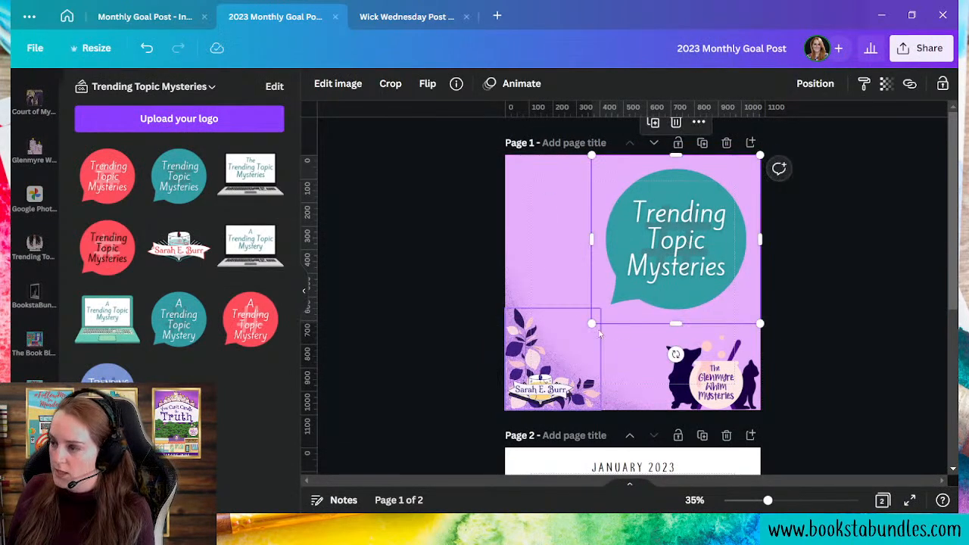
- Shrink the teal speech-bubble logo and place it directly above the cauldron logo on page 1
{"action": "left_click_drag", "start_coordinate": [591, 324], "coordinate": [732, 207]}
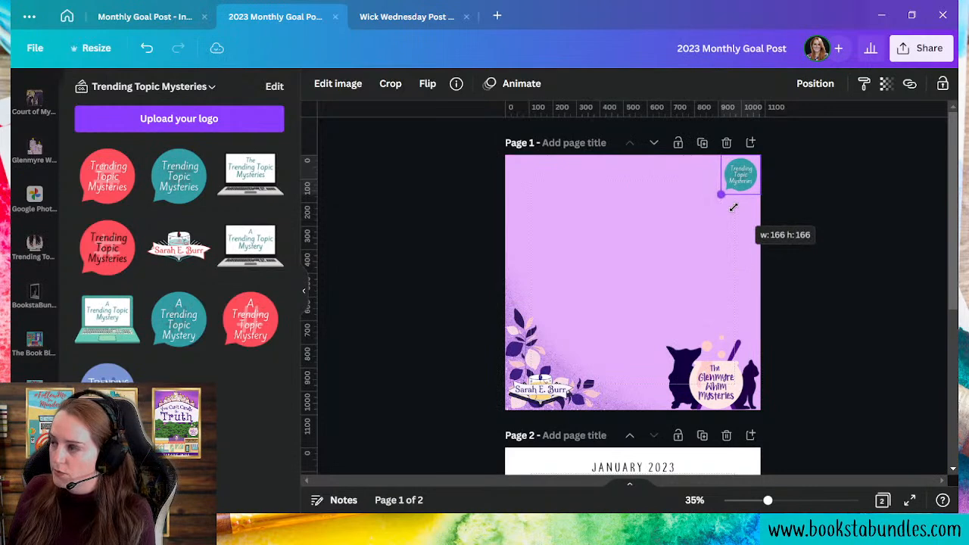
{"action": "left_click_drag", "start_coordinate": [733, 207], "coordinate": [720, 201]}
{"action": "right_click", "coordinate": [723, 210]}
{"action": "left_click", "coordinate": [839, 161]}
{"action": "left_click", "coordinate": [738, 176]}
{"action": "left_click_drag", "start_coordinate": [717, 199], "coordinate": [712, 301]}
{"action": "left_click", "coordinate": [848, 383]}
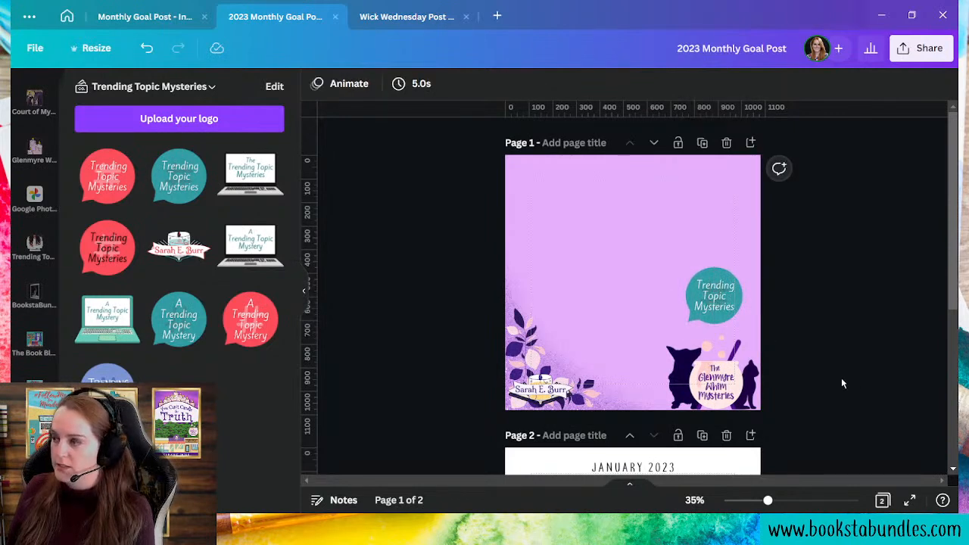
- Shift the cauldron logo slightly up from the bottom edge of page 1
{"action": "left_click", "coordinate": [718, 399]}
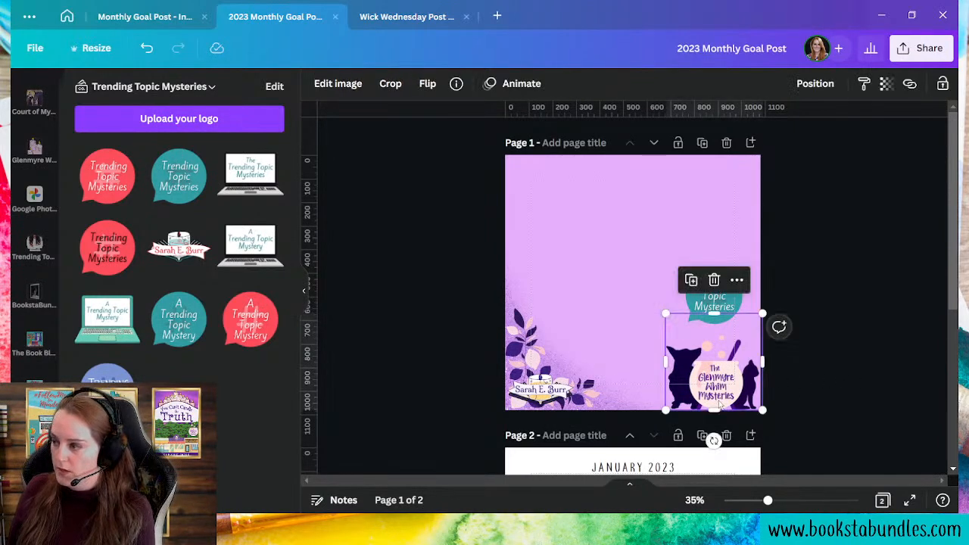
{"action": "left_click_drag", "start_coordinate": [719, 406], "coordinate": [717, 402]}
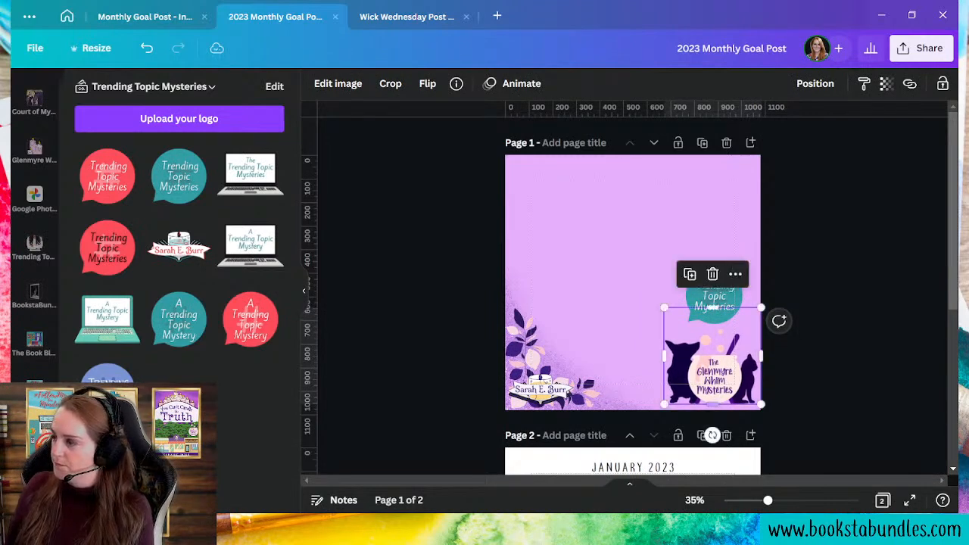
{"action": "left_click", "coordinate": [859, 410]}
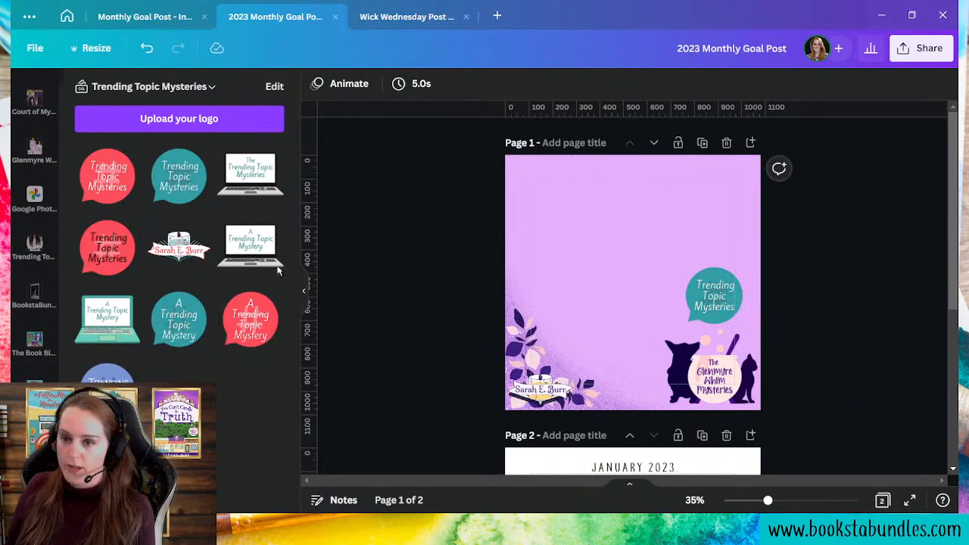
- Switch to the Court of Mystery brand kit, add the gold crest logo, and place it small above the teal speech-bubble logo
{"action": "left_click", "coordinate": [189, 92]}
{"action": "left_click", "coordinate": [443, 370]}
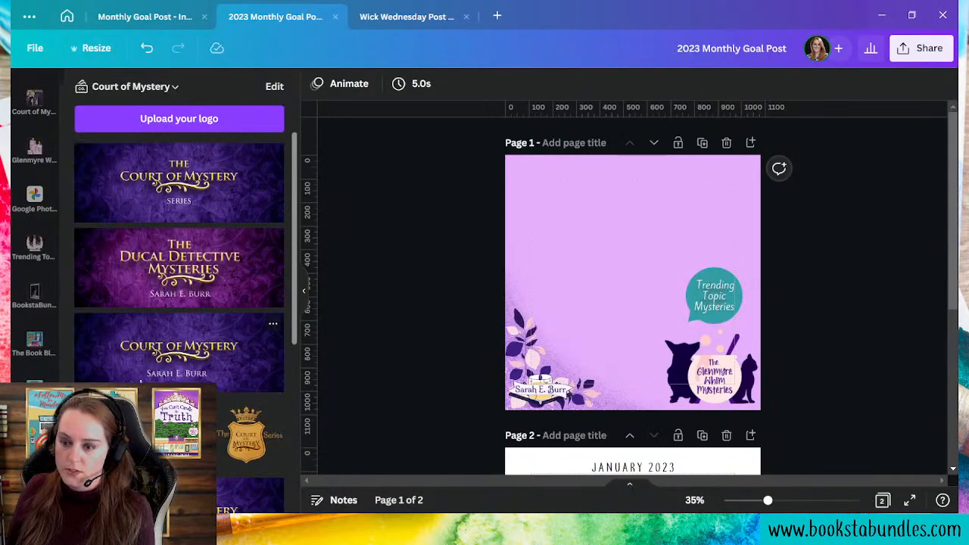
{"action": "left_click", "coordinate": [246, 433]}
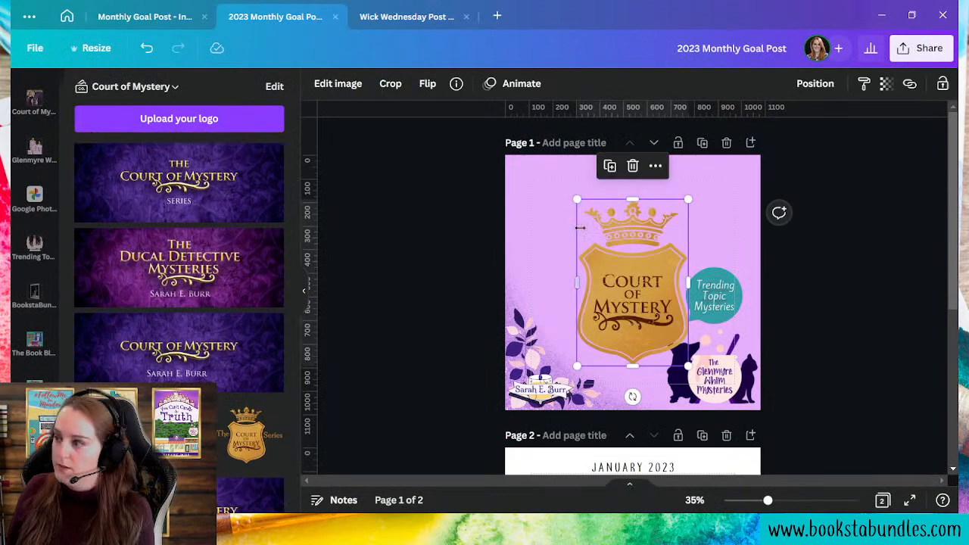
{"action": "left_click_drag", "start_coordinate": [631, 318], "coordinate": [697, 229]}
{"action": "left_click_drag", "start_coordinate": [642, 281], "coordinate": [696, 206]}
{"action": "left_click_drag", "start_coordinate": [734, 175], "coordinate": [723, 227]}
{"action": "left_click", "coordinate": [851, 348]}
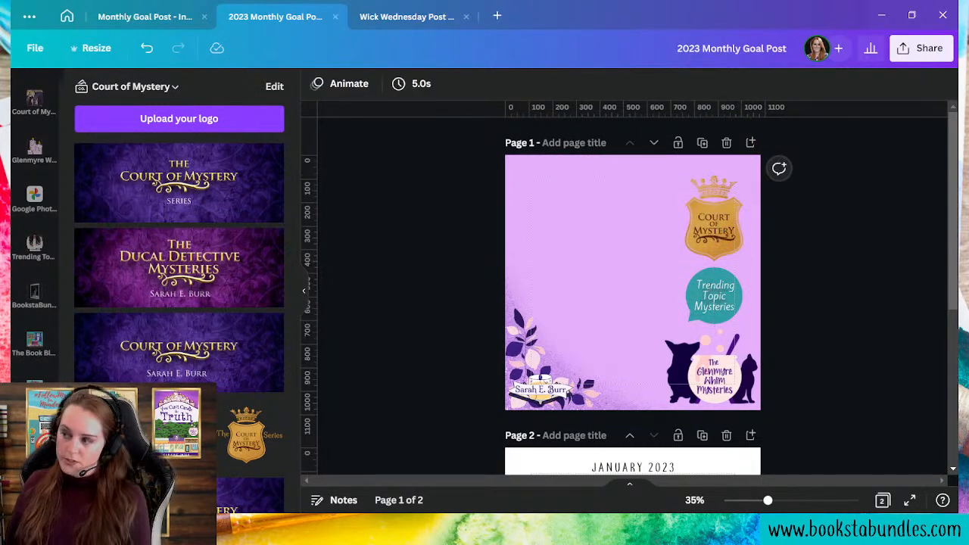
- Move the three series logos together down to the page's bottom edge and enlarge them until the column fills the page height
{"action": "left_click_drag", "start_coordinate": [828, 367], "coordinate": [674, 172]}
{"action": "left_click", "coordinate": [828, 363]}
{"action": "left_click_drag", "start_coordinate": [820, 366], "coordinate": [666, 173]}
{"action": "left_click_drag", "start_coordinate": [709, 334], "coordinate": [708, 340]}
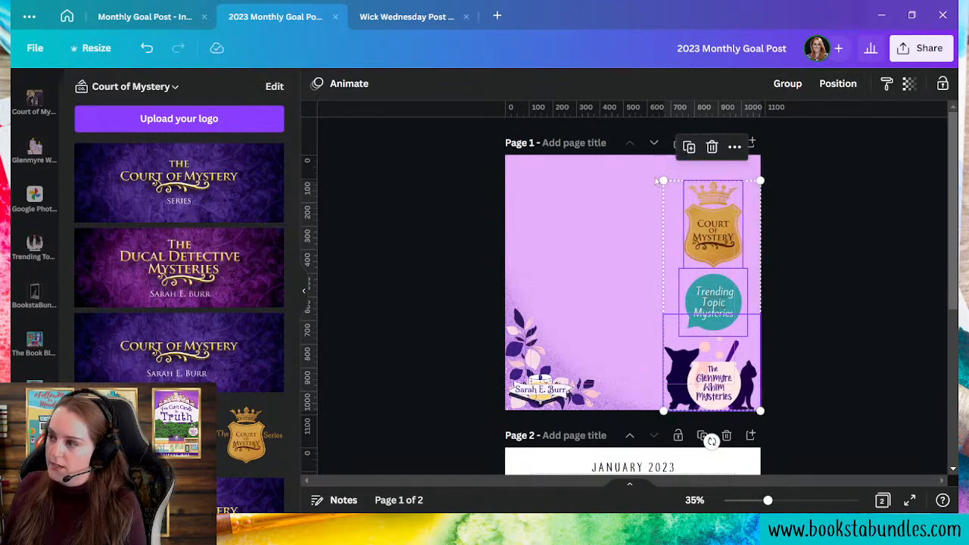
{"action": "left_click_drag", "start_coordinate": [664, 180], "coordinate": [646, 154]}
{"action": "left_click", "coordinate": [857, 442]}
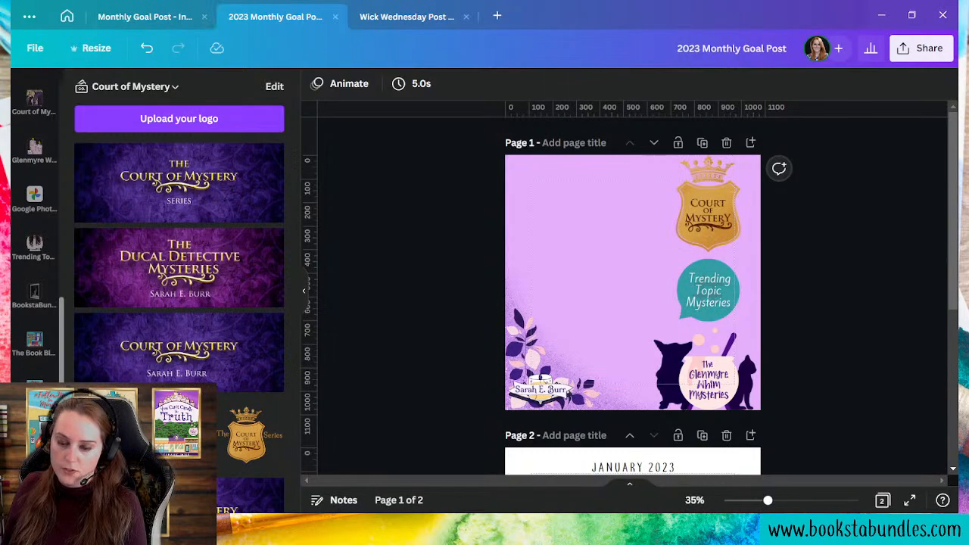
- Replace the silhouetted cauldron logo with the plain cauldron logo from the Glenmyre Whim Mysteries brand kit, fitted below the teal speech bubble
{"action": "left_click", "coordinate": [157, 83]}
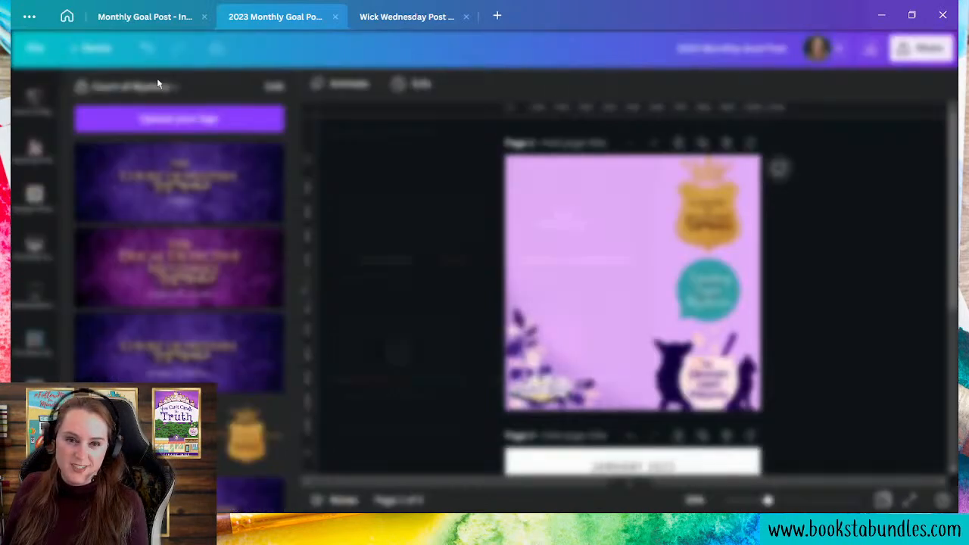
{"action": "left_click", "coordinate": [377, 363]}
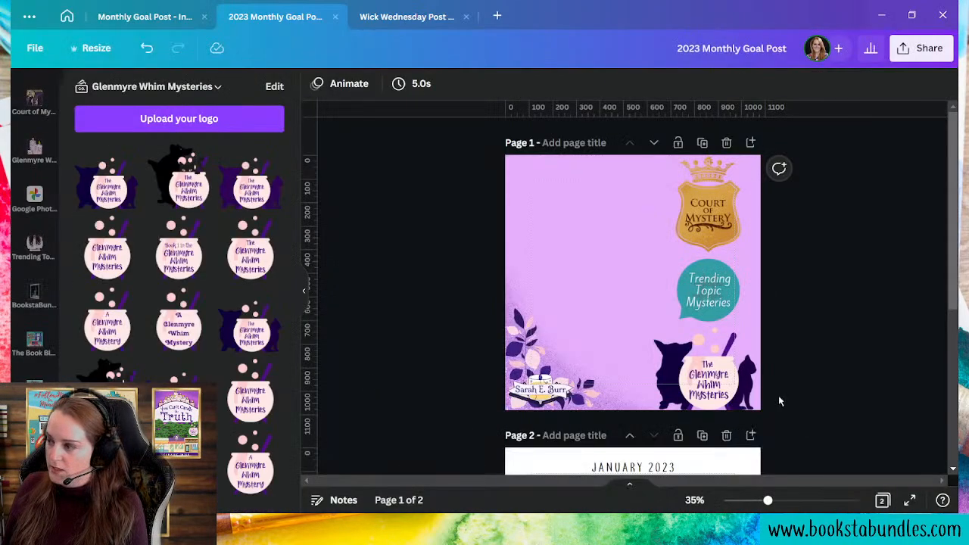
{"action": "left_click", "coordinate": [742, 390]}
{"action": "key", "text": "Delete"}
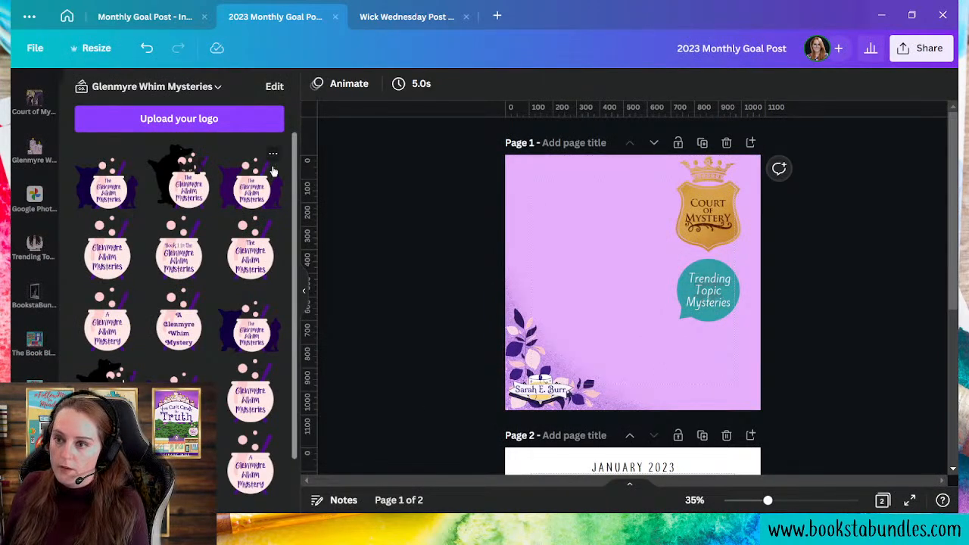
{"action": "left_click", "coordinate": [268, 194]}
{"action": "left_click_drag", "start_coordinate": [607, 324], "coordinate": [679, 366]}
{"action": "left_click_drag", "start_coordinate": [616, 241], "coordinate": [700, 328]}
{"action": "left_click_drag", "start_coordinate": [743, 400], "coordinate": [705, 395]}
{"action": "left_click", "coordinate": [854, 428]}
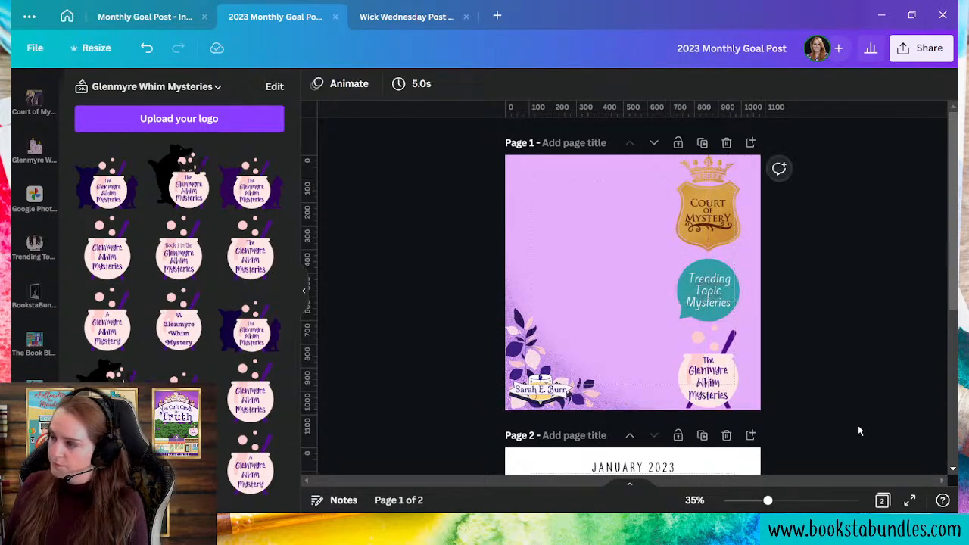
- Shrink the Court of Mystery crest slightly and move it and the teal speech bubble closer to the page's right edge
{"action": "left_click", "coordinate": [704, 246]}
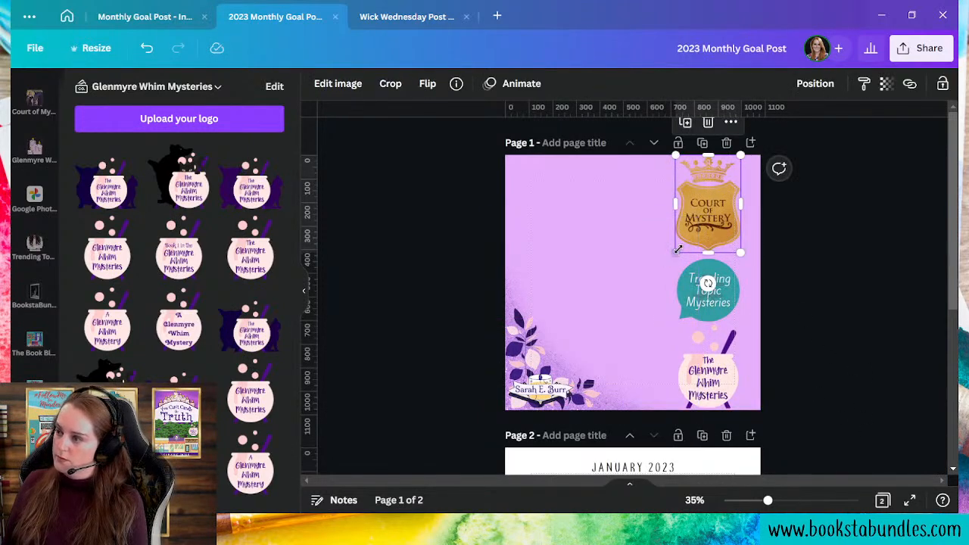
{"action": "left_click_drag", "start_coordinate": [681, 252], "coordinate": [724, 222]}
{"action": "left_click_drag", "start_coordinate": [698, 296], "coordinate": [711, 297]}
- Align the cauldron logo under the teal speech bubble near the right edge and nudge it down to the page's bottom edge
{"action": "left_click_drag", "start_coordinate": [696, 395], "coordinate": [712, 398]}
{"action": "key", "text": "Down"}
{"action": "key", "text": "Down"}
{"action": "key", "text": "Down"}
{"action": "key", "text": "Down"}
{"action": "key", "text": "Down"}
{"action": "key", "text": "Down"}
{"action": "key", "text": "Down"}
{"action": "key", "text": "Down"}
{"action": "key", "text": "Down"}
{"action": "key", "text": "Down"}
{"action": "key", "text": "Down"}
{"action": "key", "text": "Down"}
{"action": "key", "text": "Down"}
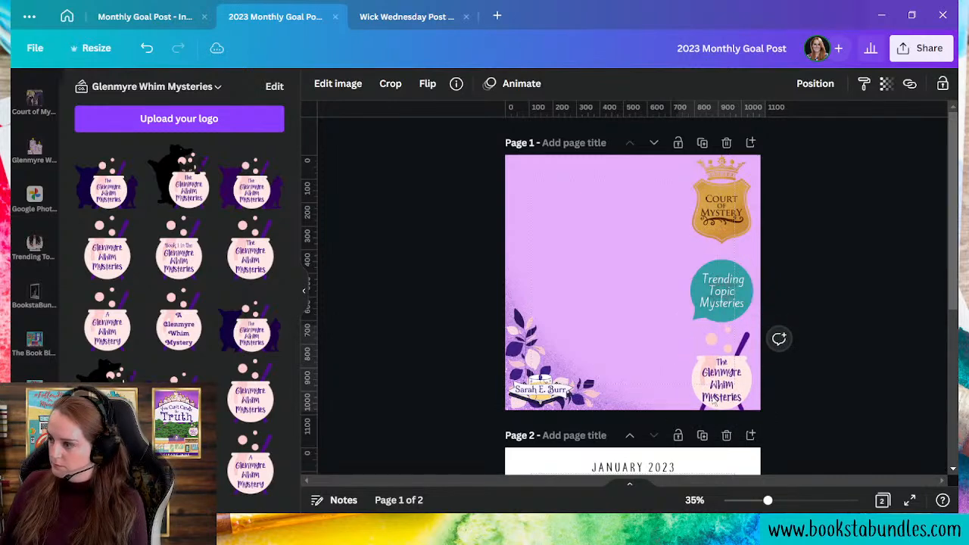
{"action": "left_click", "coordinate": [835, 409]}
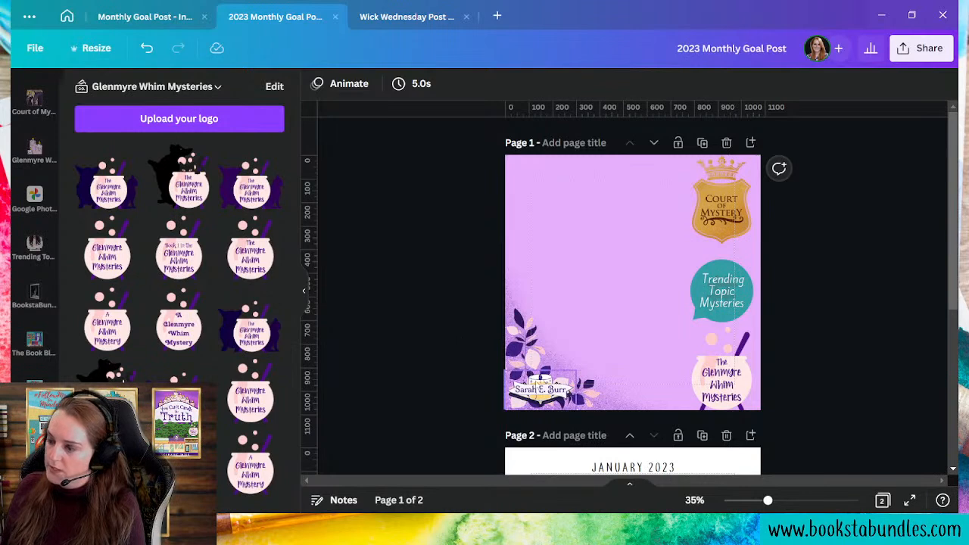
- Nudge the author logo slightly up in the lower-left corner of page 1 and duplicate the page
{"action": "mouse_move", "coordinate": [542, 390]}
{"action": "left_mouse_down"}
{"action": "mouse_move", "coordinate": [588, 252]}
{"action": "mouse_move", "coordinate": [595, 187]}
{"action": "mouse_move", "coordinate": [548, 173]}
{"action": "mouse_move", "coordinate": [566, 181]}
{"action": "mouse_move", "coordinate": [571, 213]}
{"action": "mouse_move", "coordinate": [532, 388]}
{"action": "mouse_move", "coordinate": [541, 390]}
{"action": "left_mouse_up"}
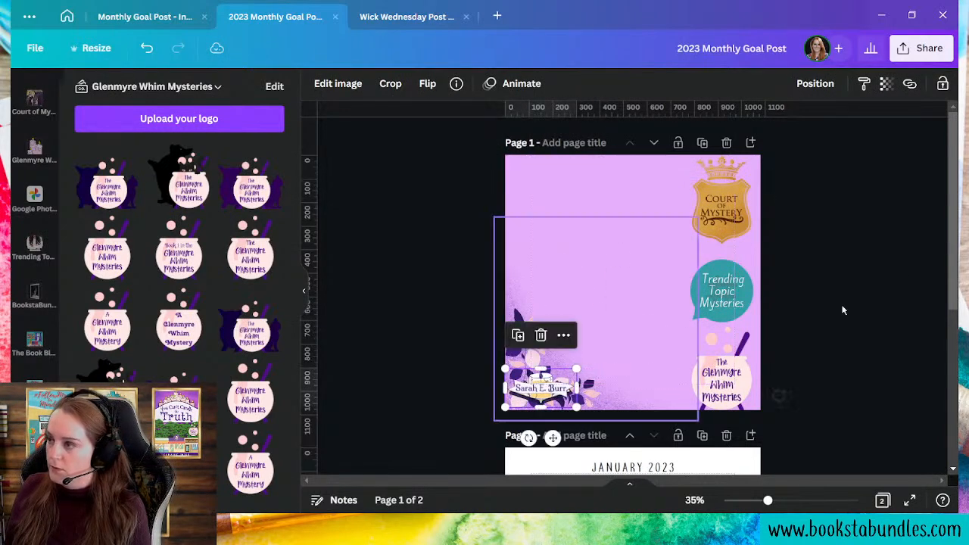
{"action": "left_click", "coordinate": [832, 249]}
{"action": "left_click", "coordinate": [702, 142]}
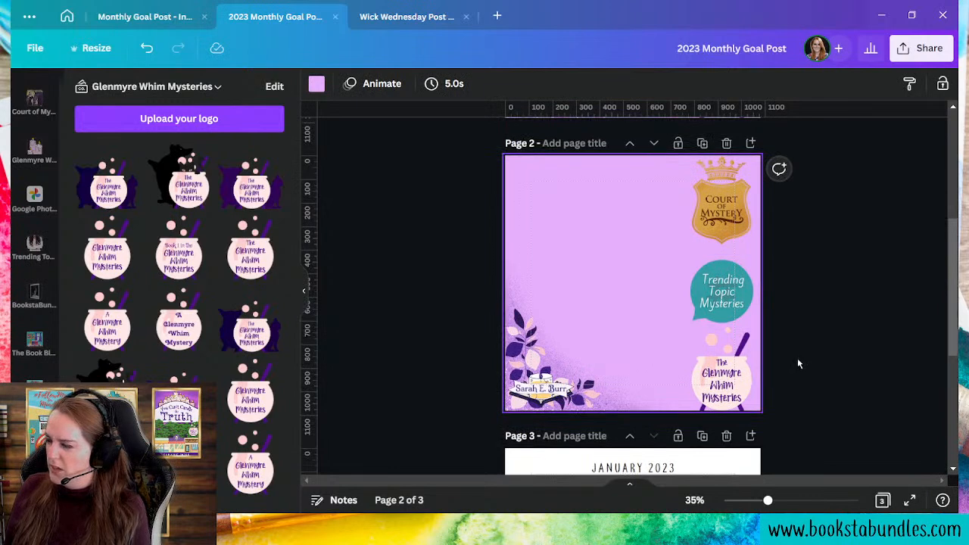
- Delete the author logo, leaf and glitter graphics from the lower-left corner of page 1
{"action": "scroll", "coordinate": [797, 362], "scroll_direction": "up", "scroll_amount": 4}
{"action": "left_click_drag", "start_coordinate": [402, 324], "coordinate": [551, 389]}
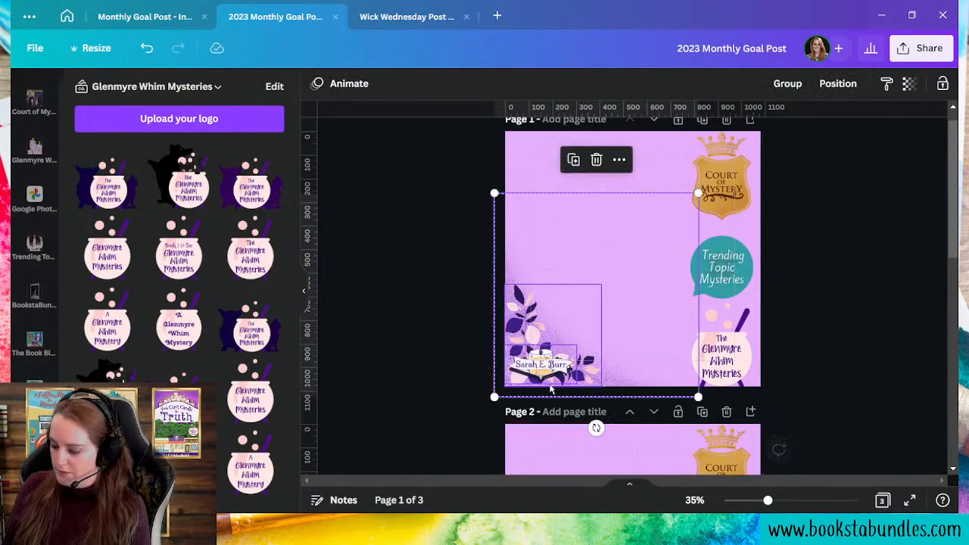
{"action": "key", "text": "Delete"}
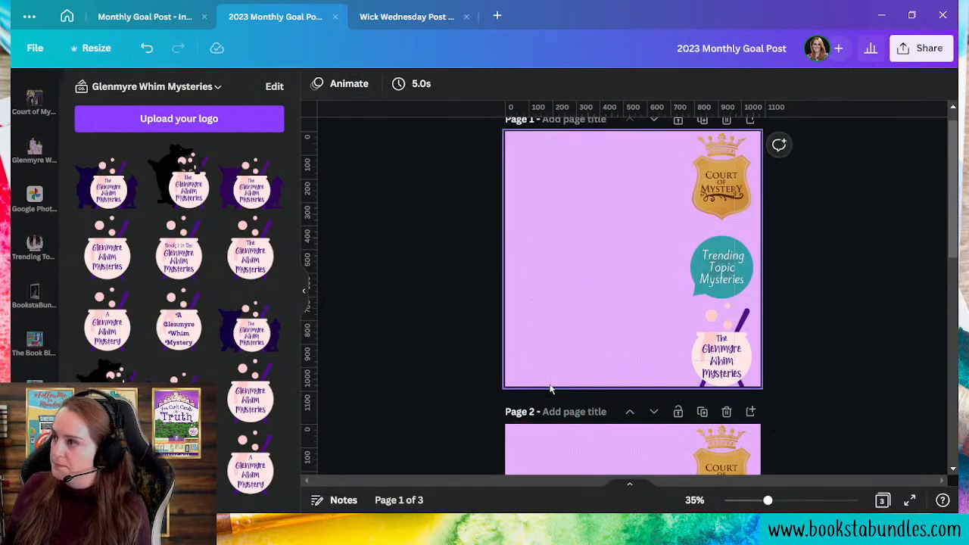
- Nudge the teal speech-bubble logo on page 1 slightly up between the crest and the cauldron
{"action": "left_click", "coordinate": [720, 282]}
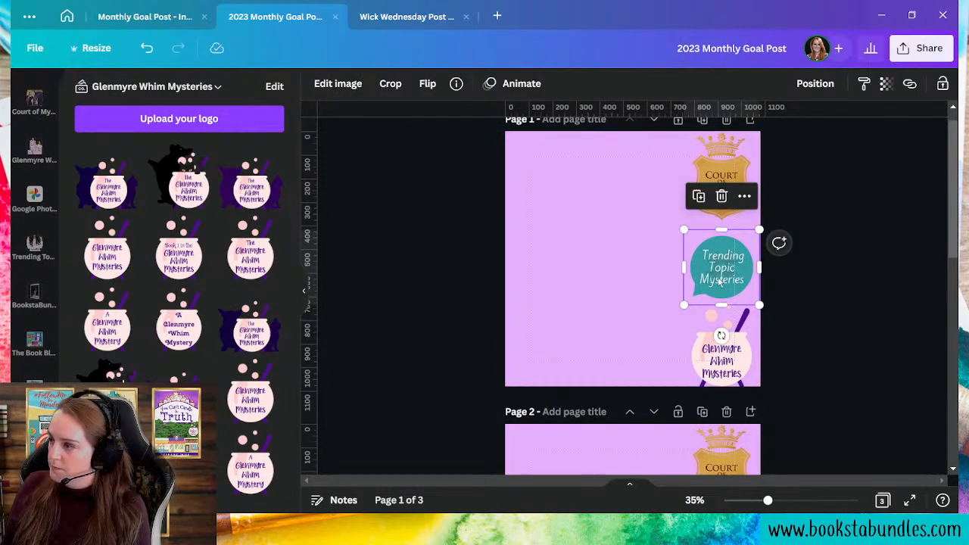
{"action": "key", "text": "Up"}
{"action": "key", "text": "Up"}
{"action": "key", "text": "Up"}
{"action": "key", "text": "Up"}
{"action": "key", "text": "Up"}
{"action": "key", "text": "Up"}
{"action": "key", "text": "Up"}
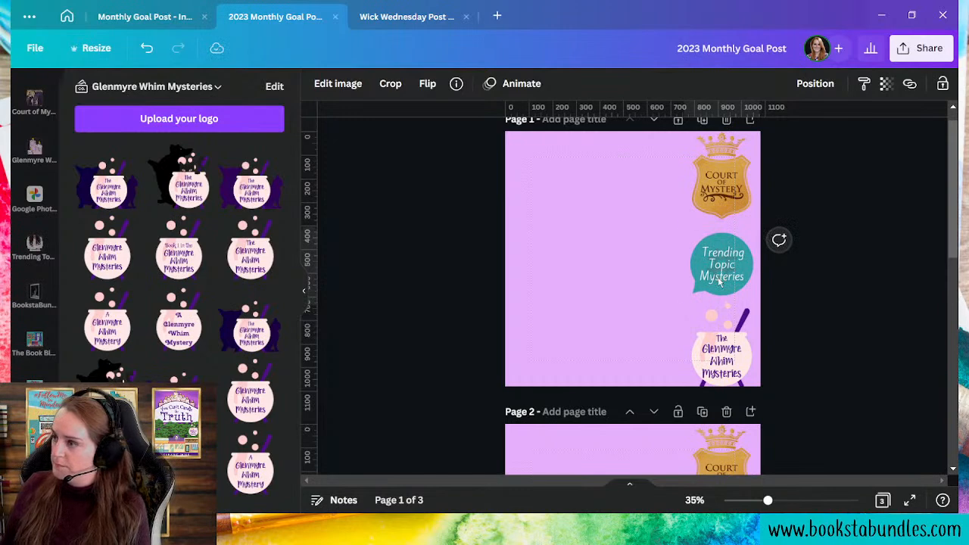
{"action": "left_click", "coordinate": [885, 361]}
- Copy the bulleted writing goals text from page 3 onto page 1
{"action": "scroll", "coordinate": [822, 330], "scroll_direction": "down", "scroll_amount": 4}
{"action": "scroll", "coordinate": [822, 330], "scroll_direction": "up", "scroll_amount": 4}
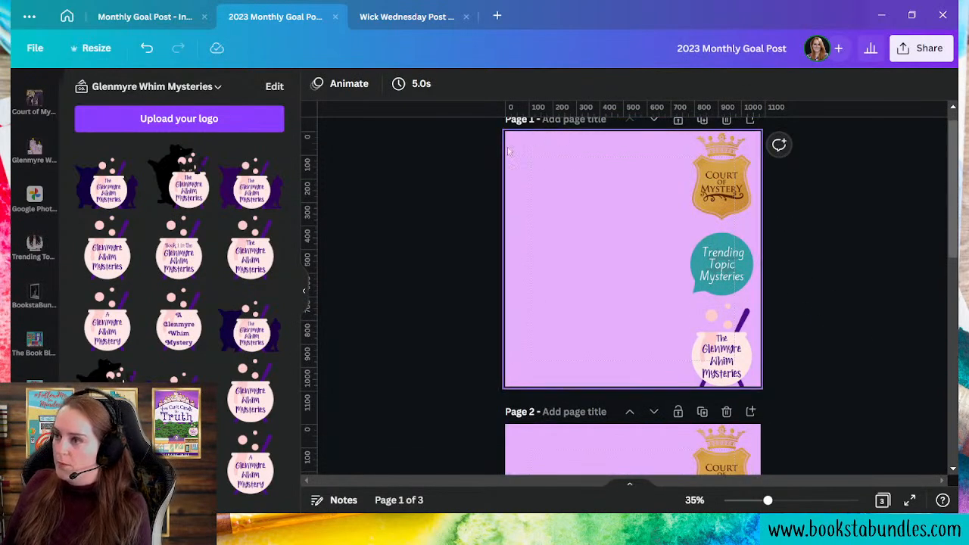
{"action": "scroll", "coordinate": [580, 277], "scroll_direction": "down", "scroll_amount": 8}
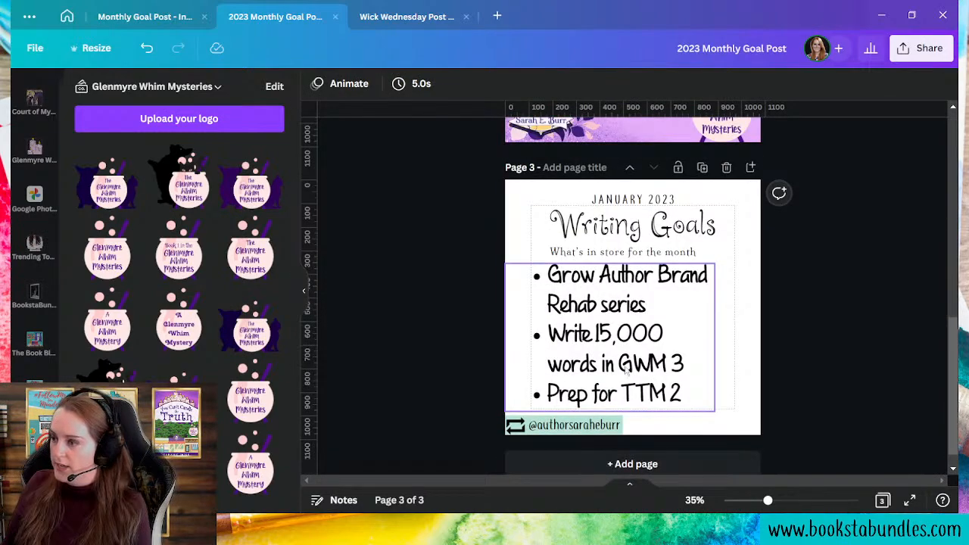
{"action": "left_click", "coordinate": [625, 370]}
{"action": "key", "text": "ctrl+c"}
{"action": "scroll", "coordinate": [606, 326], "scroll_direction": "up", "scroll_amount": 8}
{"action": "left_click", "coordinate": [584, 307]}
{"action": "key", "text": "ctrl+v"}
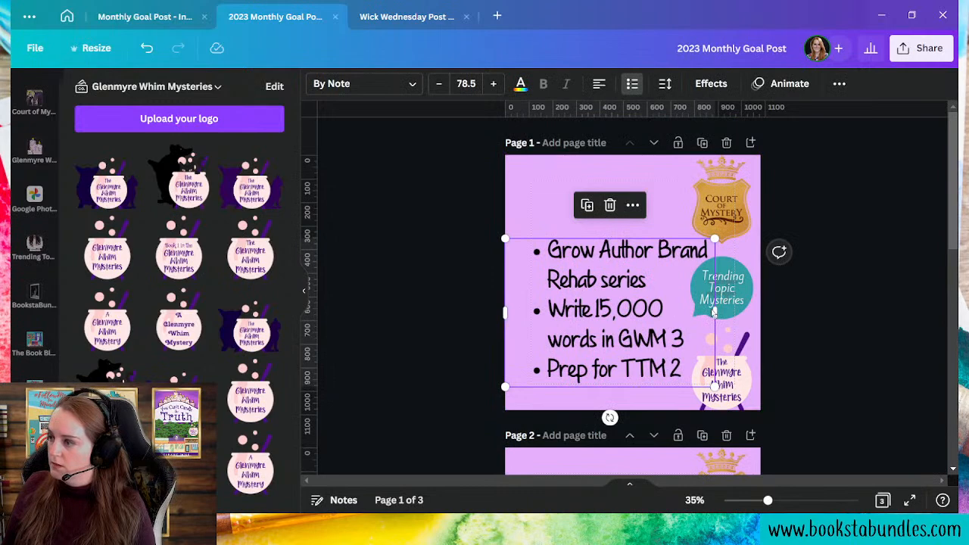
- Shrink the goals text on page 1 to font size 57.4, narrow its box, and position it to the left of the logos
{"action": "left_click_drag", "start_coordinate": [715, 387], "coordinate": [658, 346]}
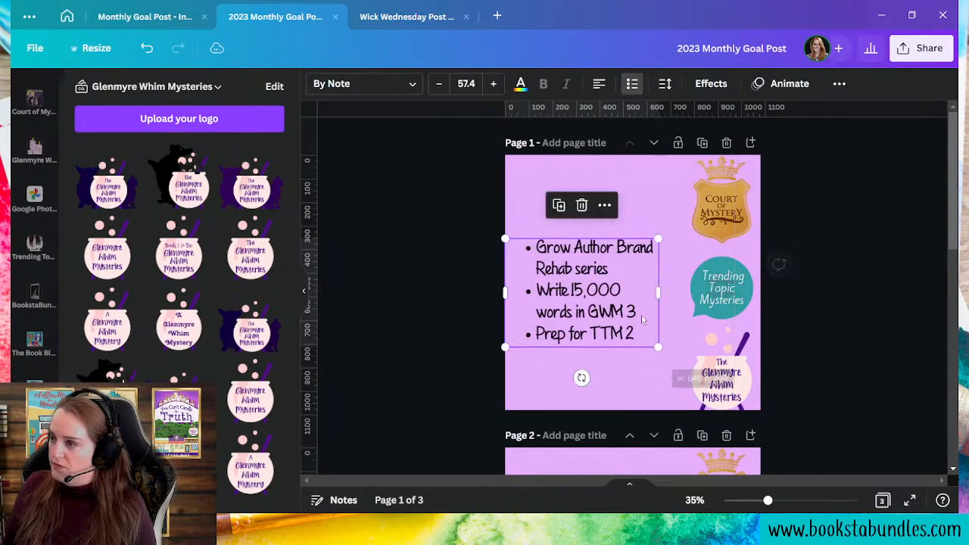
{"action": "left_click_drag", "start_coordinate": [665, 290], "coordinate": [640, 292]}
{"action": "left_click_drag", "start_coordinate": [554, 356], "coordinate": [564, 346]}
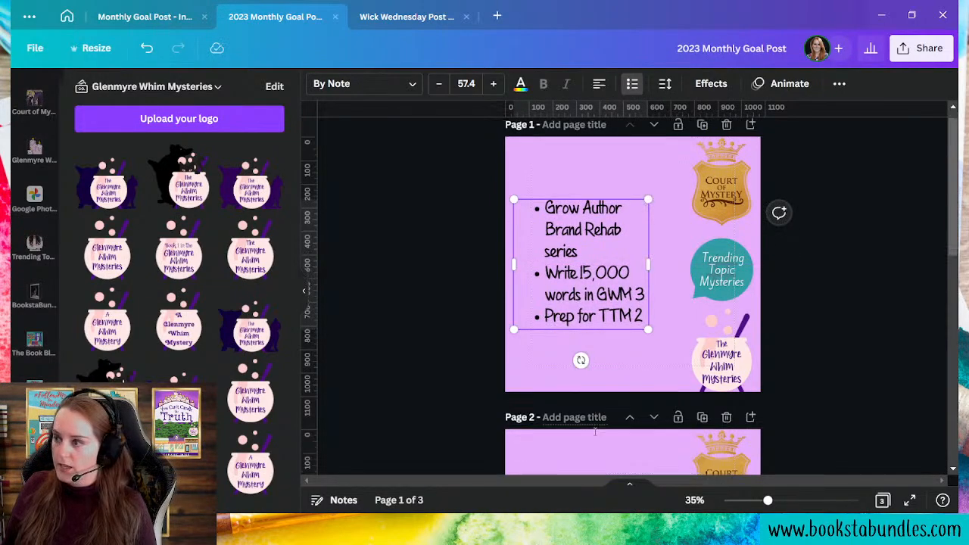
- Move the January 2023, Writing Goals and What's in store for the month heading texts from page 3 to page 1
{"action": "scroll", "coordinate": [593, 418], "scroll_direction": "down", "scroll_amount": 8}
{"action": "left_click_drag", "start_coordinate": [479, 172], "coordinate": [703, 237]}
{"action": "key", "text": "Delete"}
{"action": "scroll", "coordinate": [685, 236], "scroll_direction": "up", "scroll_amount": 8}
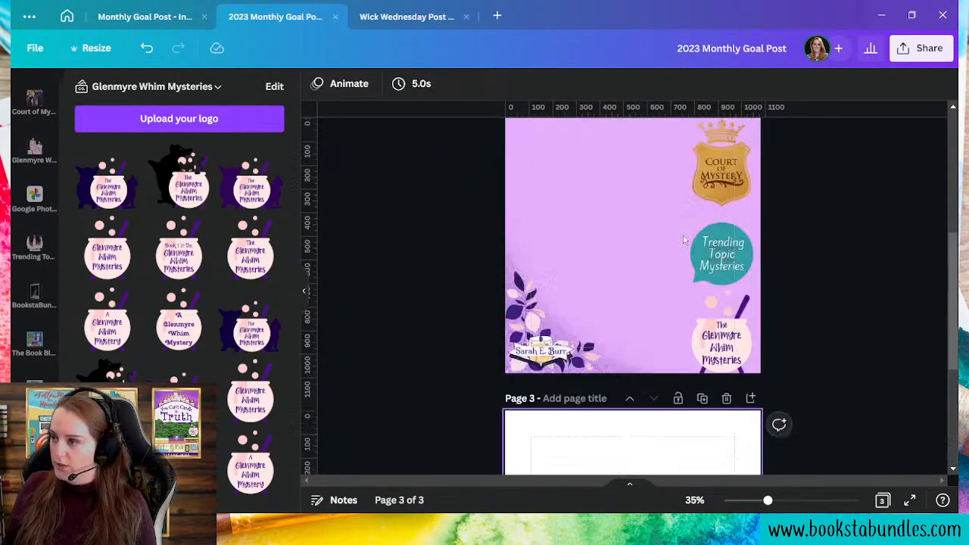
{"action": "key", "text": "ctrl+v"}
- Scale the heading texts on page 1 down to about 606 × 210 and place them above the bulleted goals
{"action": "left_click_drag", "start_coordinate": [604, 200], "coordinate": [568, 186]}
{"action": "left_click_drag", "start_coordinate": [689, 221], "coordinate": [649, 209]}
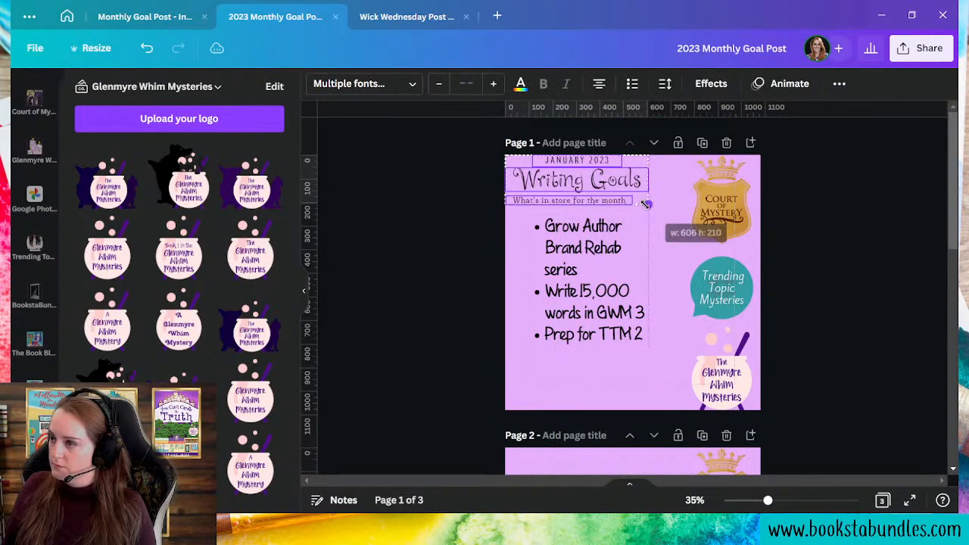
{"action": "left_click_drag", "start_coordinate": [590, 174], "coordinate": [598, 182]}
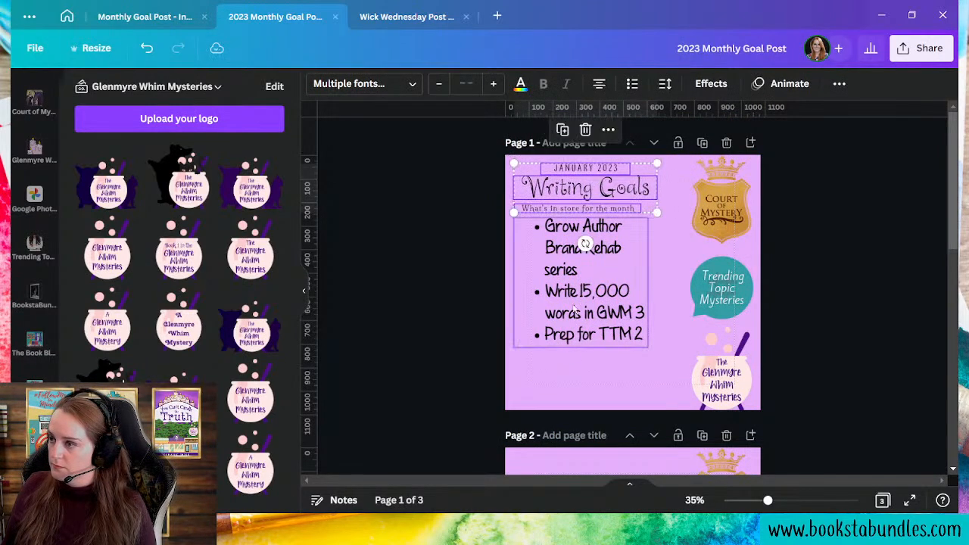
{"action": "left_click", "coordinate": [844, 377]}
- Move the social handle strip with its repost icon and mint bar from page 3 to the lower edge of page 1
{"action": "scroll", "coordinate": [842, 376], "scroll_direction": "down", "scroll_amount": 7}
{"action": "left_click_drag", "start_coordinate": [418, 418], "coordinate": [524, 458]}
{"action": "left_click", "coordinate": [445, 451]}
{"action": "left_click_drag", "start_coordinate": [445, 451], "coordinate": [539, 464]}
{"action": "left_click", "coordinate": [539, 463]}
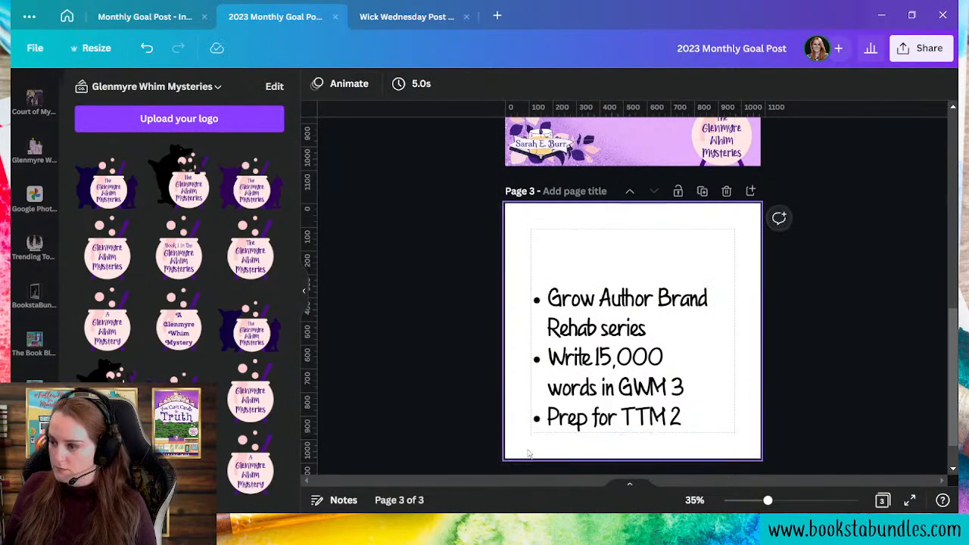
{"action": "scroll", "coordinate": [530, 424], "scroll_direction": "up", "scroll_amount": 8}
{"action": "key", "text": "ctrl+v"}
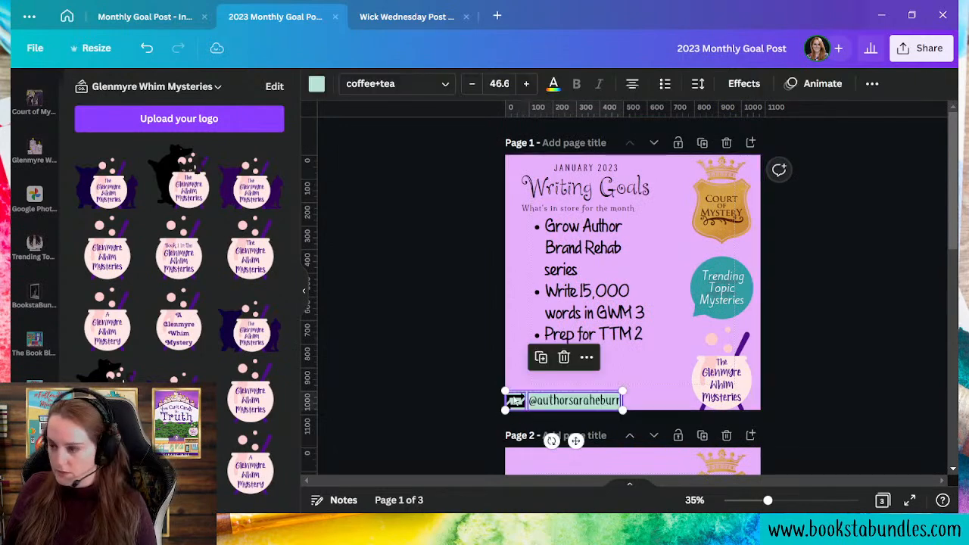
{"action": "left_click", "coordinate": [365, 335]}
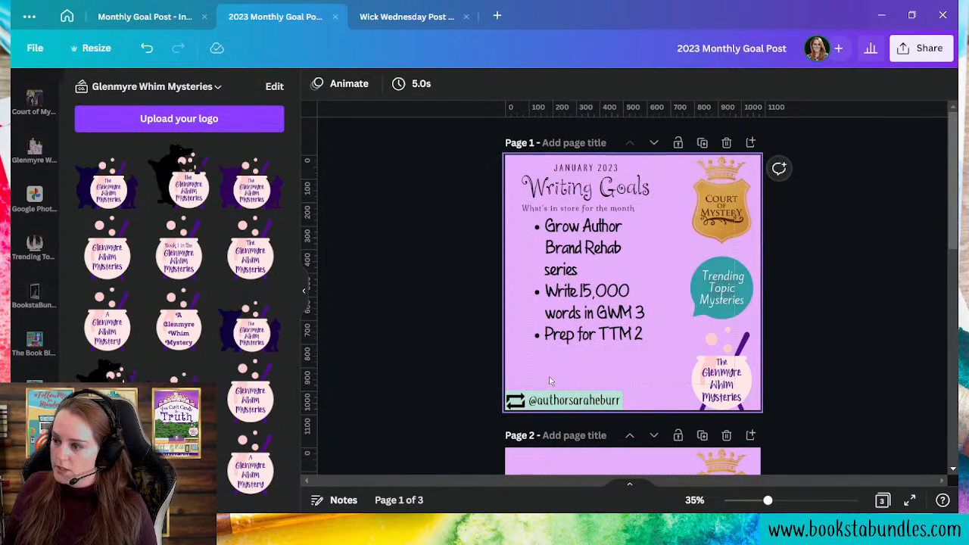
- Recolor the social handle text and its repost icon on page 1 to white
{"action": "left_click", "coordinate": [571, 392]}
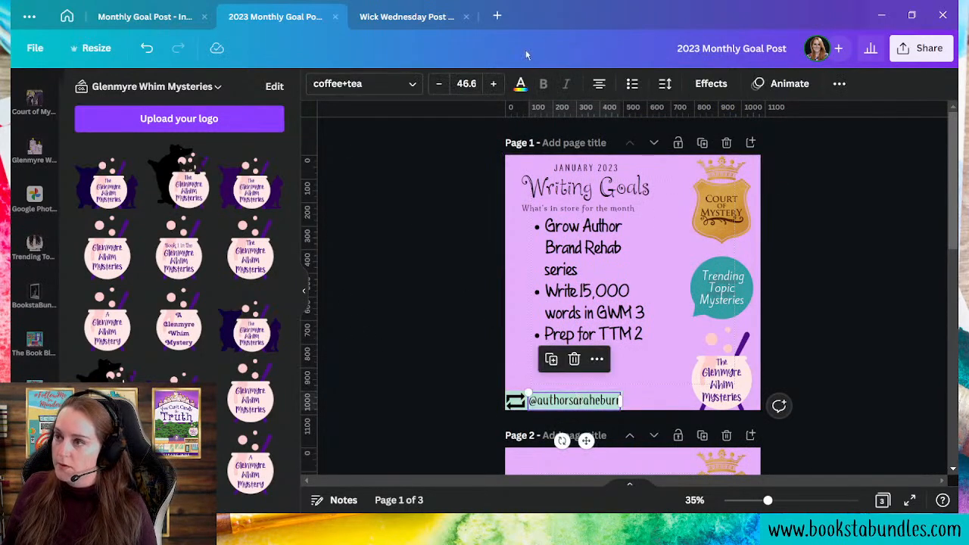
{"action": "left_click", "coordinate": [522, 83]}
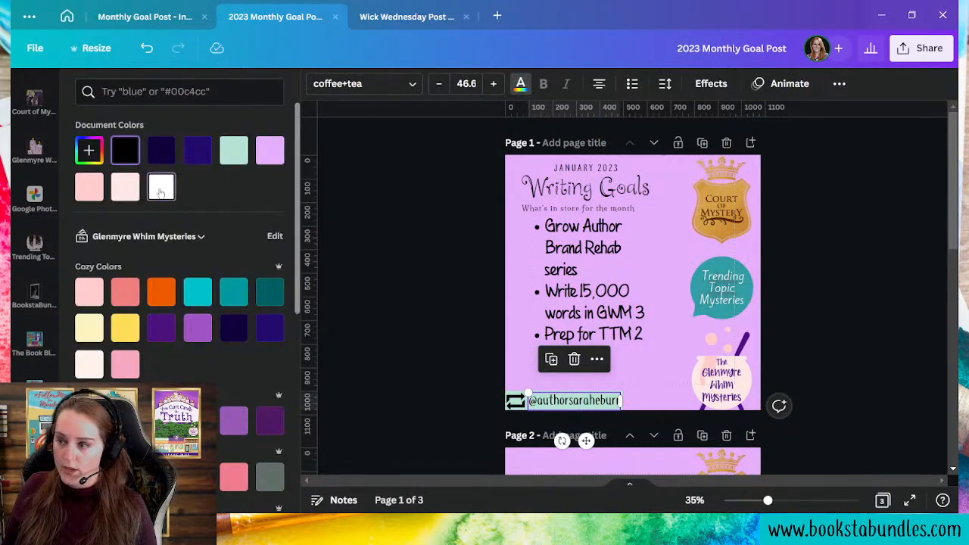
{"action": "left_click", "coordinate": [514, 400]}
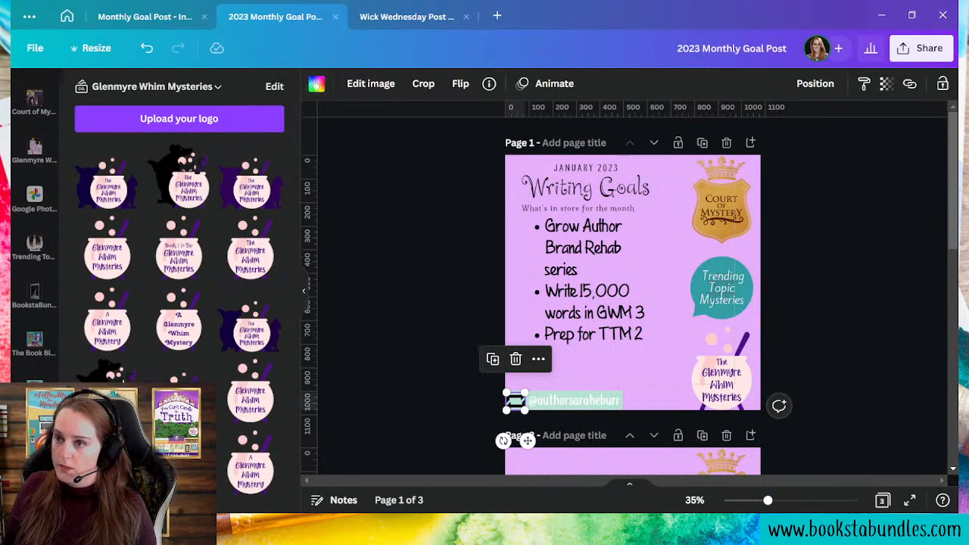
{"action": "left_click", "coordinate": [317, 83]}
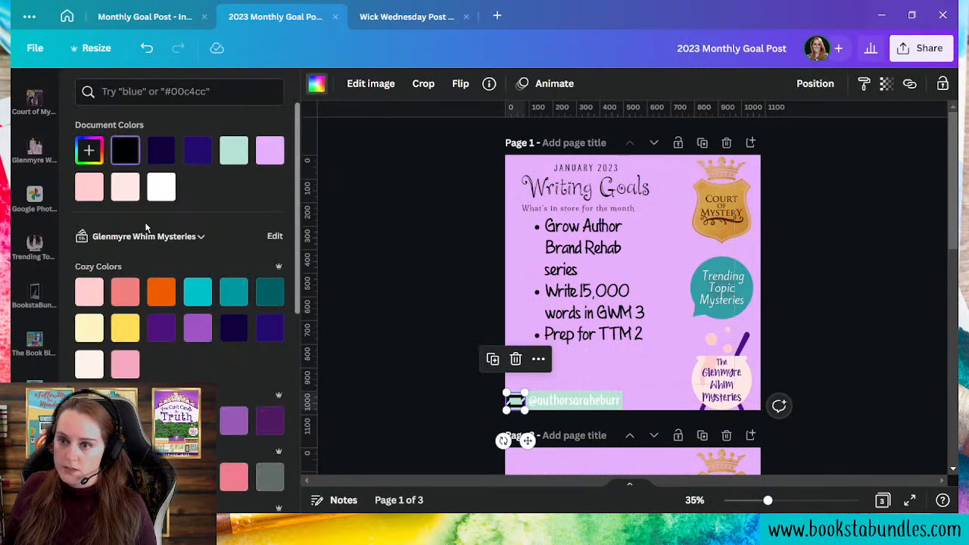
- Change the bar behind the social handle on page 1 from mint to dark navy
{"action": "left_click", "coordinate": [622, 395]}
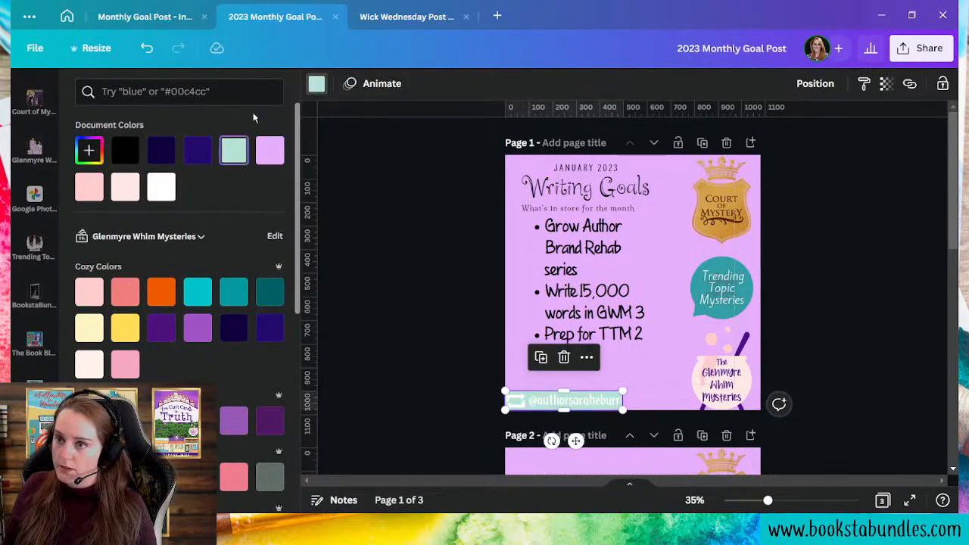
{"action": "left_click", "coordinate": [161, 150]}
{"action": "left_click", "coordinate": [886, 425]}
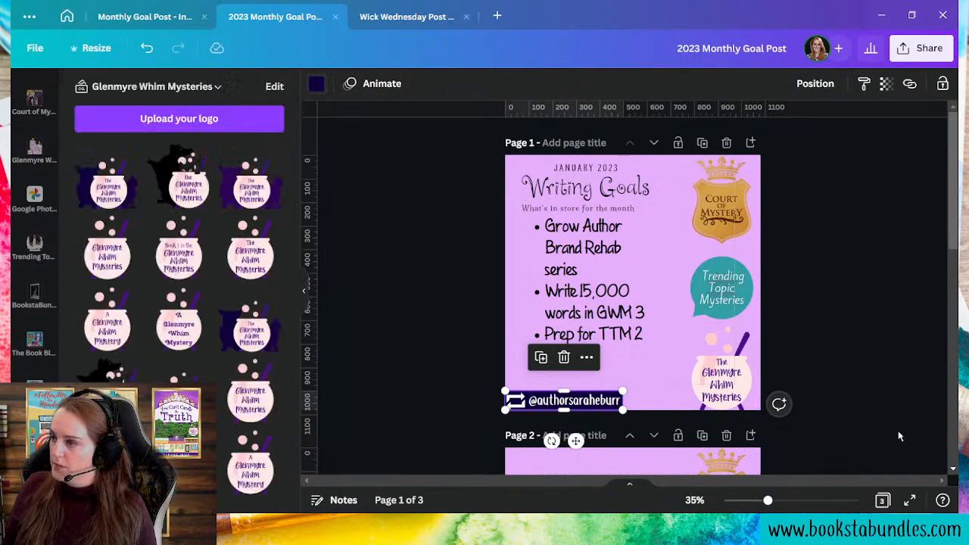
{"action": "left_click", "coordinate": [880, 416]}
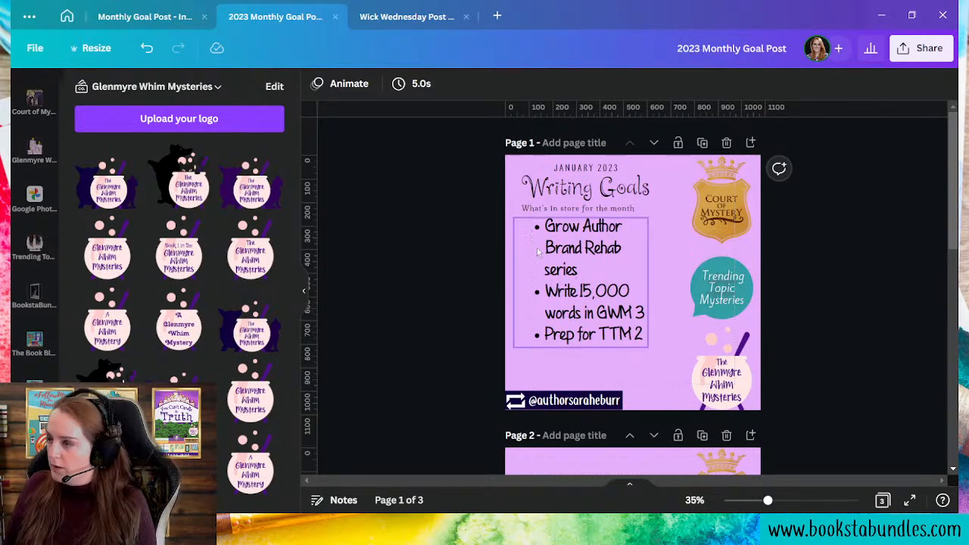
- Search the element graphics for "notepad" and insert the white spiral notepad with the blue border on page 1
{"action": "scroll", "coordinate": [27, 246], "scroll_direction": "up", "scroll_amount": 2}
{"action": "scroll", "coordinate": [27, 246], "scroll_direction": "up", "scroll_amount": 5}
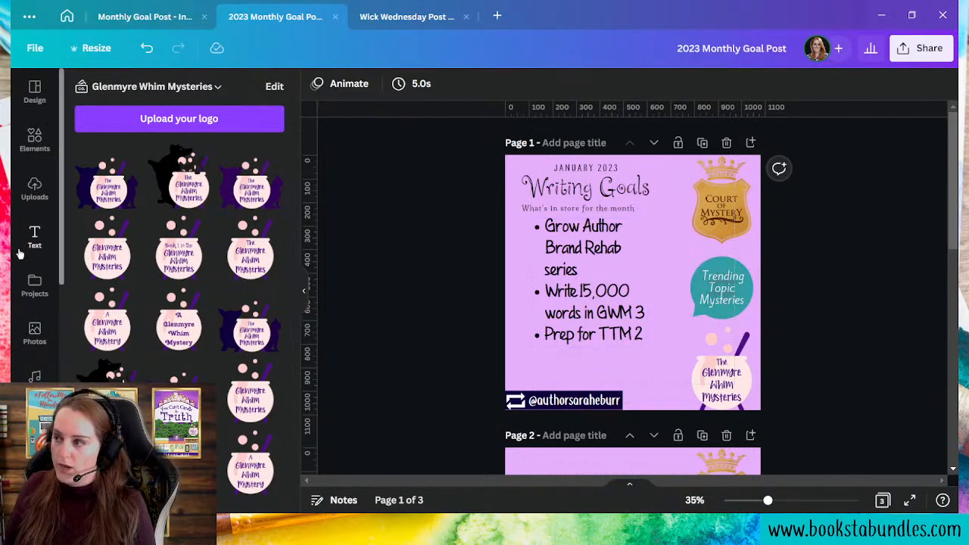
{"action": "left_click", "coordinate": [34, 141]}
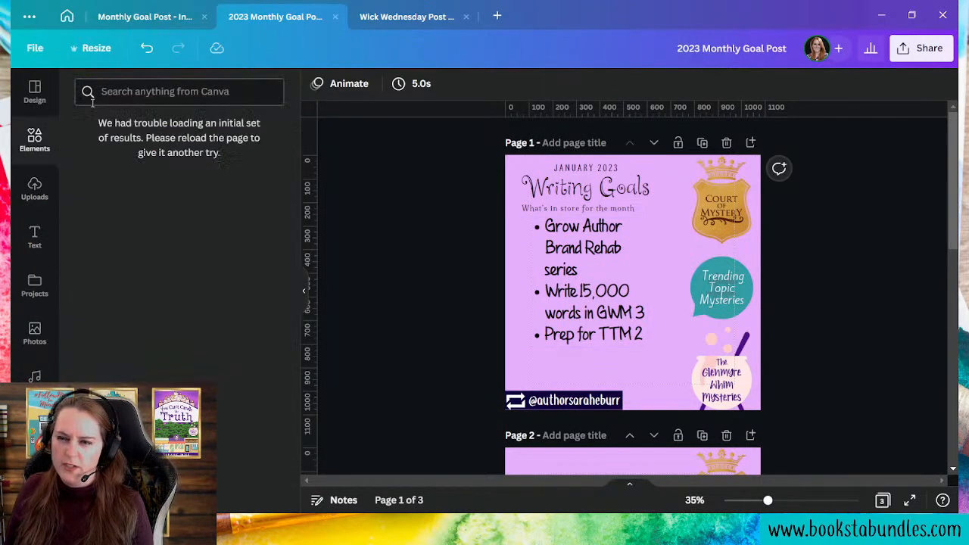
{"action": "left_click", "coordinate": [107, 96]}
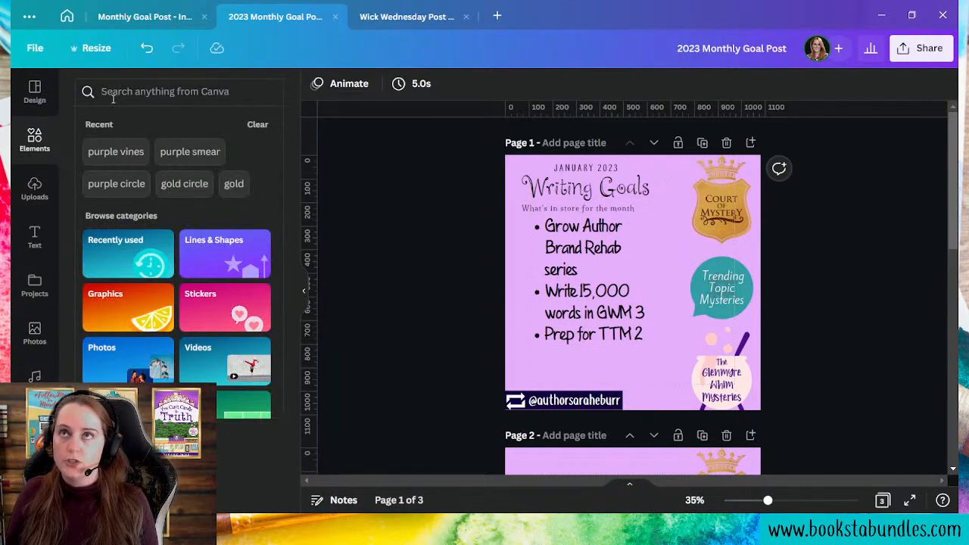
{"action": "type", "text": "notepad"}
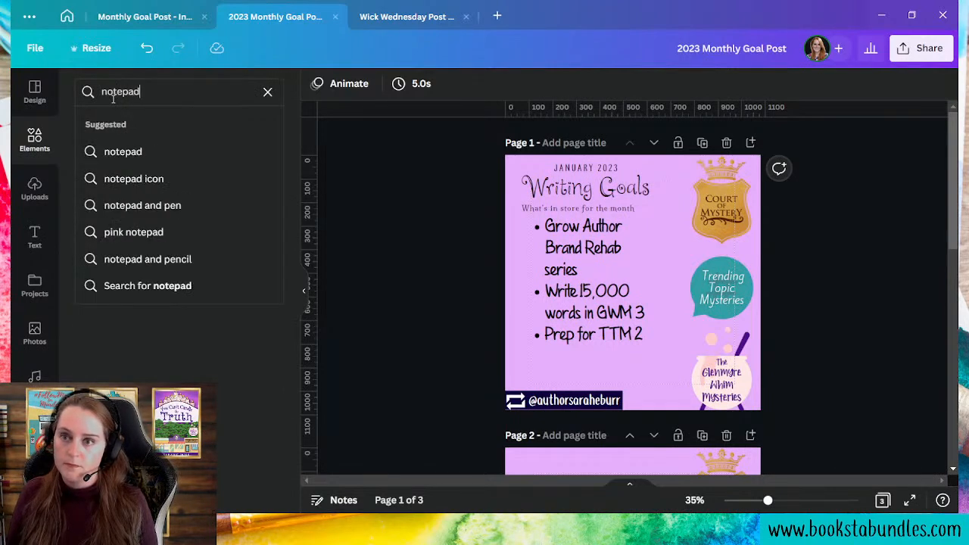
{"action": "key", "text": "Return"}
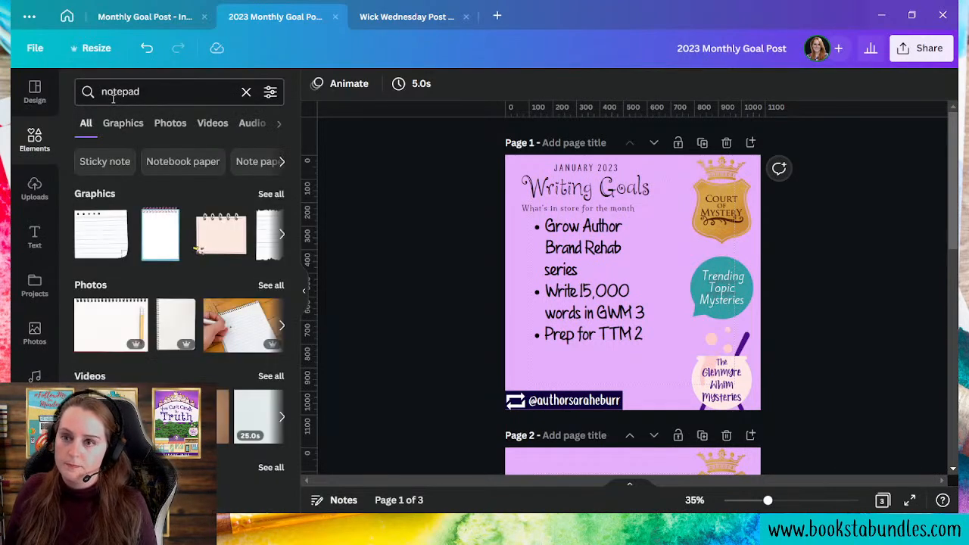
{"action": "left_click", "coordinate": [123, 123]}
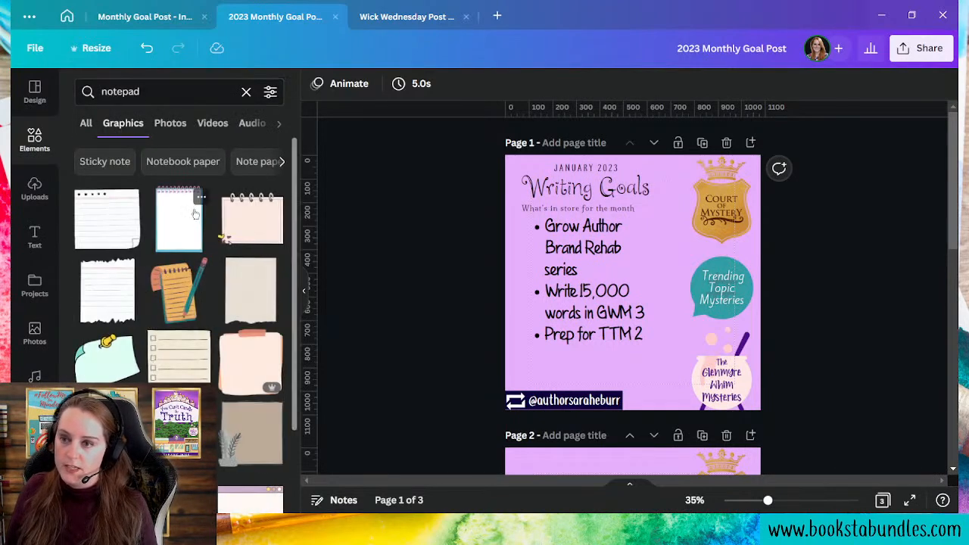
{"action": "left_click", "coordinate": [175, 232]}
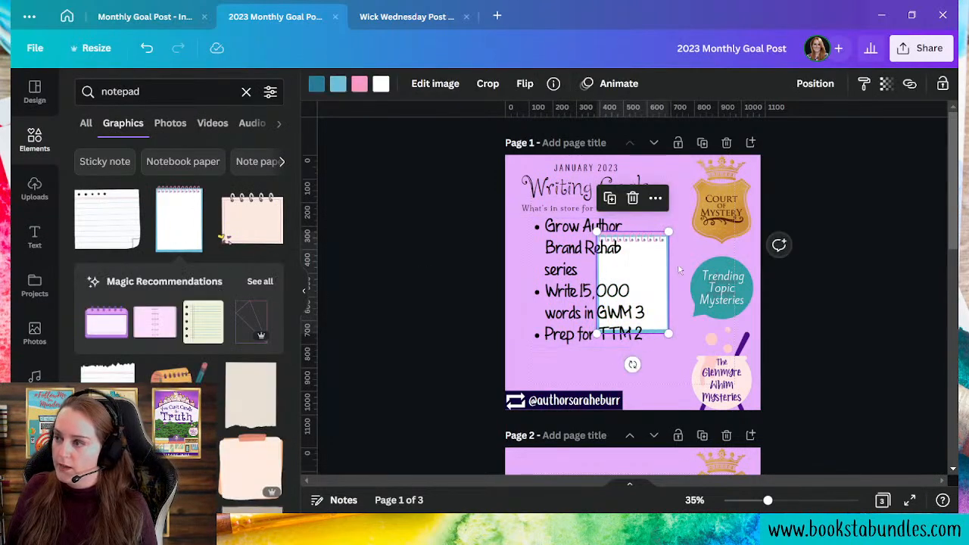
- Enlarge the notepad and position it behind the headings and bulleted goals, ending just above the social handle strip
{"action": "left_click_drag", "start_coordinate": [658, 281], "coordinate": [566, 199]}
{"action": "left_click_drag", "start_coordinate": [580, 253], "coordinate": [698, 360]}
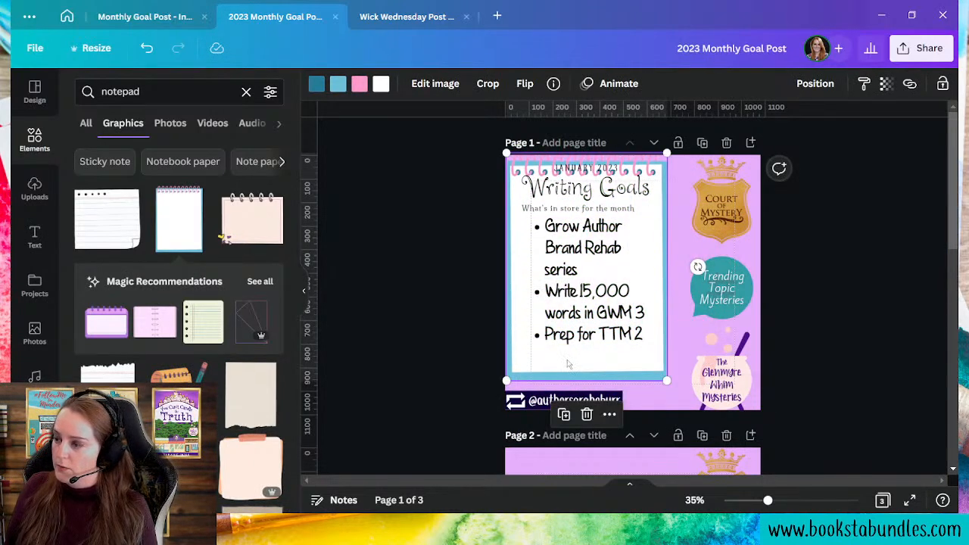
{"action": "left_click_drag", "start_coordinate": [592, 373], "coordinate": [622, 390]}
{"action": "left_click", "coordinate": [847, 391]}
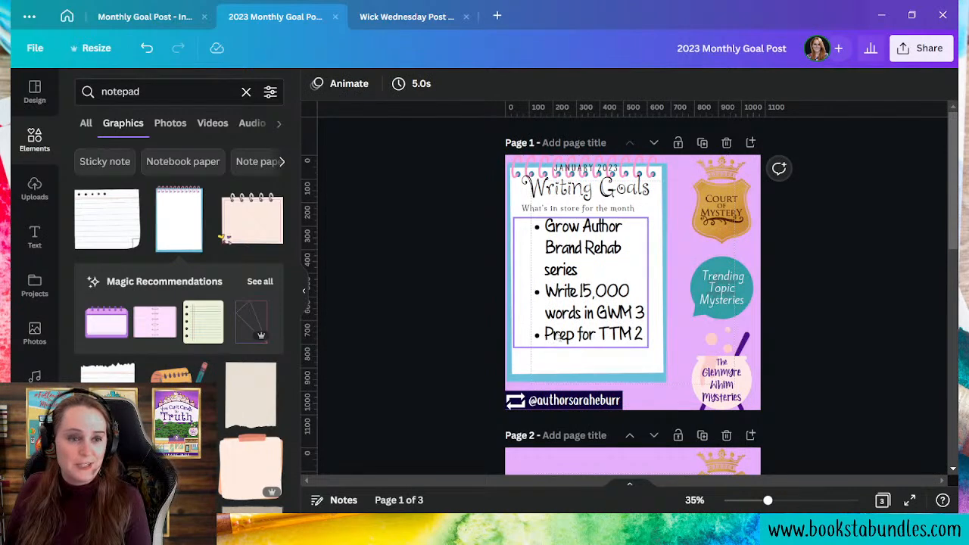
- Recolor both blue tones of the notepad with the medium teal from the Cozy Colors brand palette
{"action": "left_click", "coordinate": [614, 373]}
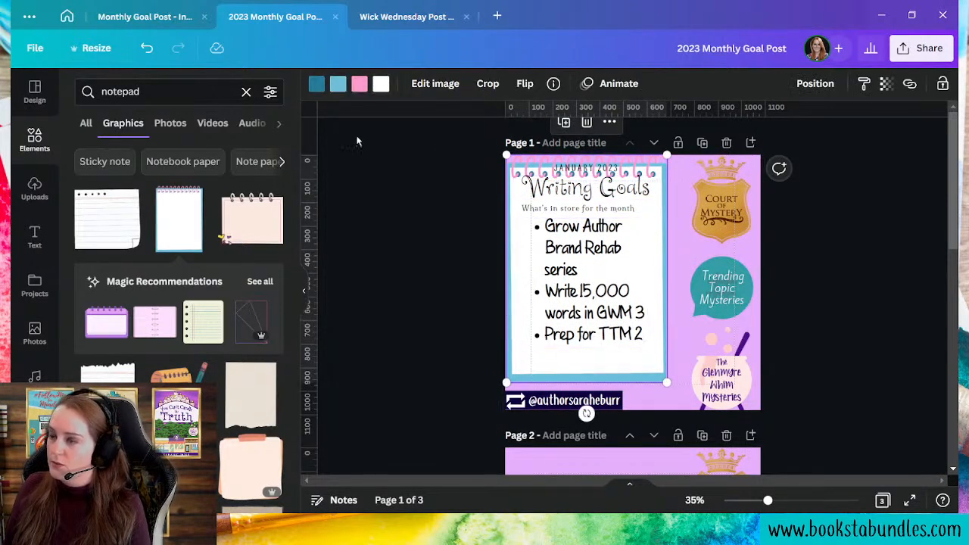
{"action": "left_click", "coordinate": [317, 84]}
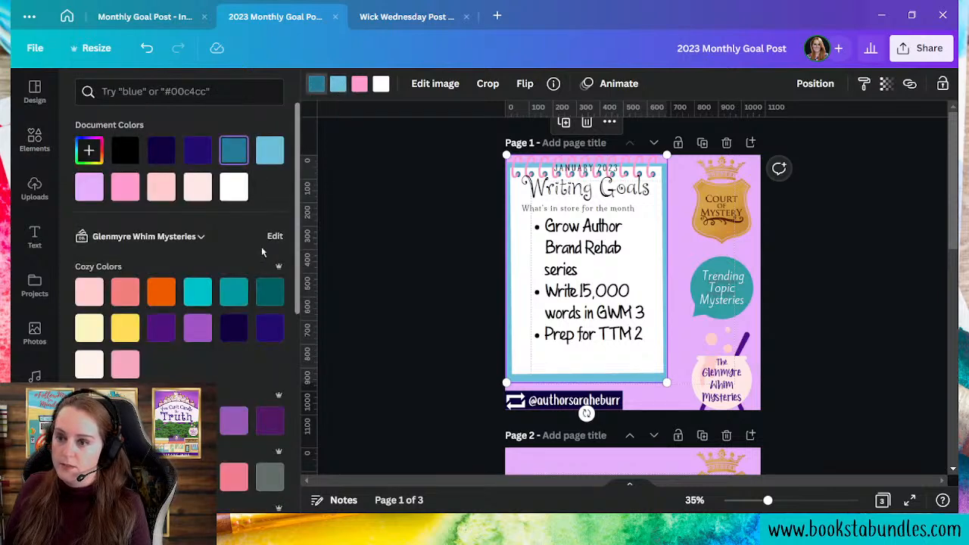
{"action": "left_click", "coordinate": [233, 291]}
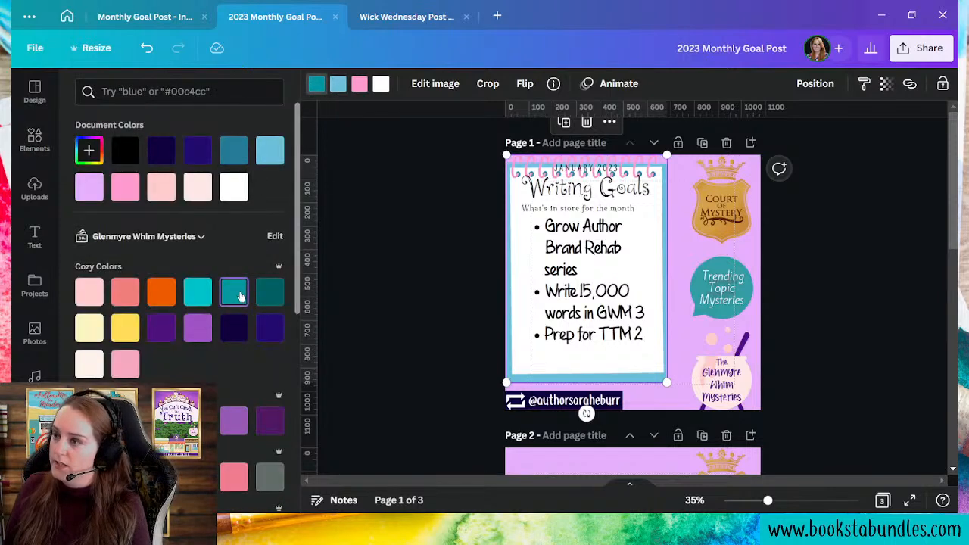
{"action": "left_click", "coordinate": [340, 84]}
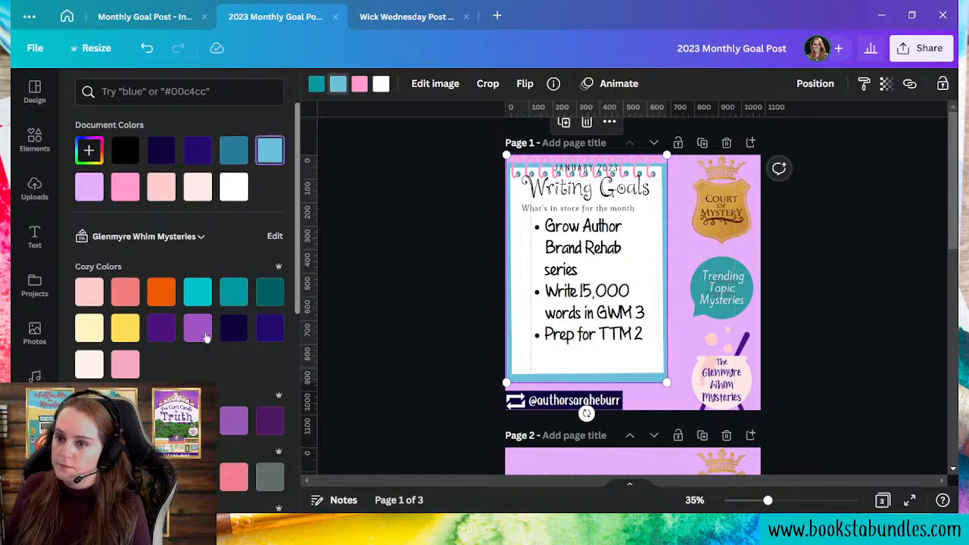
{"action": "left_click", "coordinate": [197, 293]}
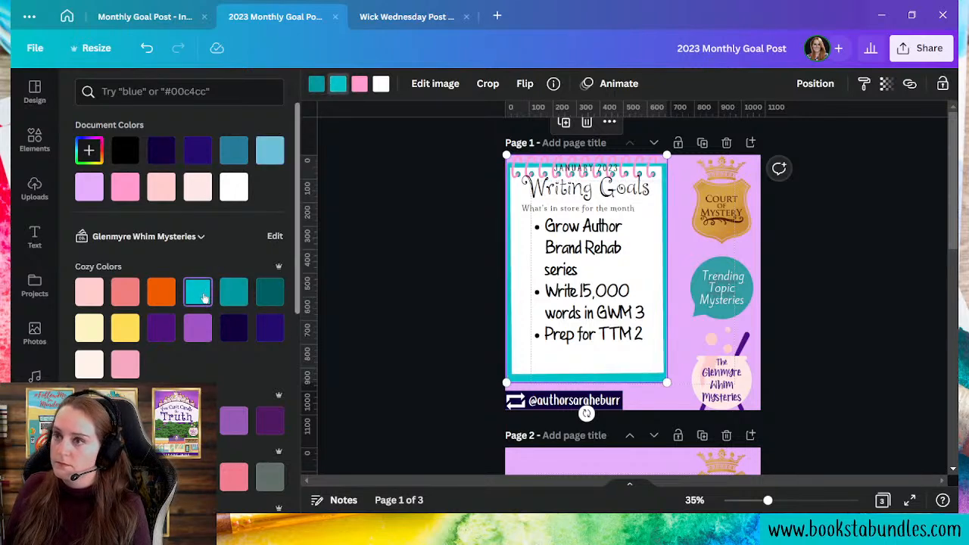
{"action": "left_click", "coordinate": [236, 294]}
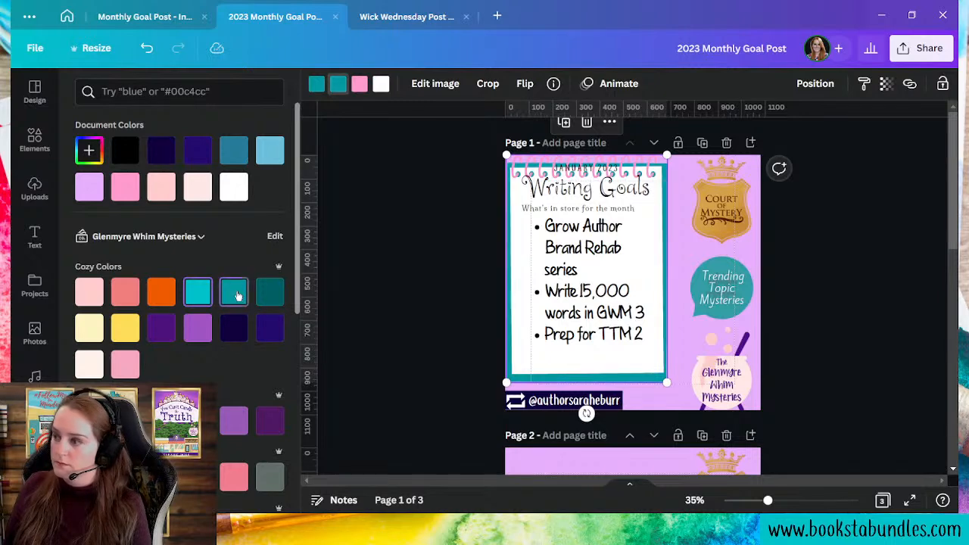
{"action": "left_click", "coordinate": [888, 432]}
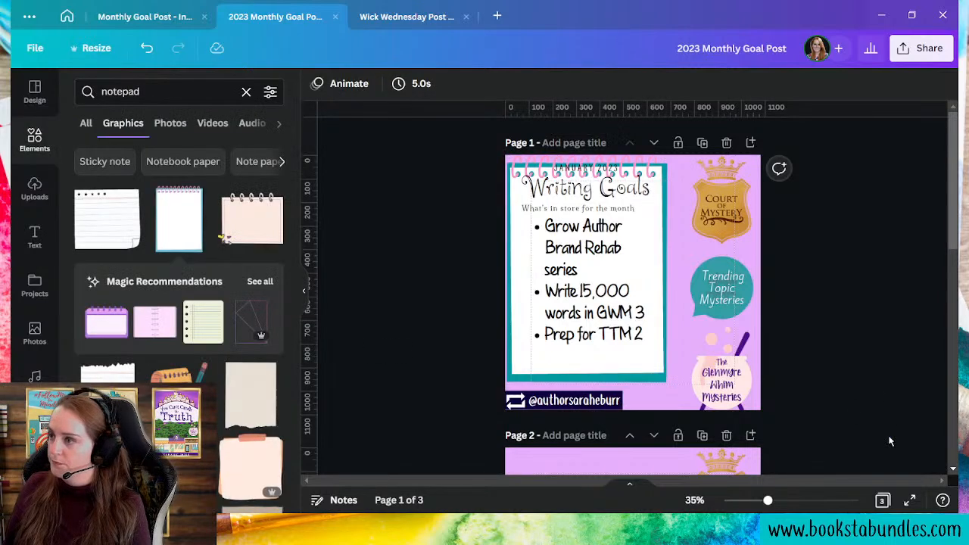
- Set the notepad's first color to the dark teal from the Cozy Colors palette
{"action": "left_click", "coordinate": [660, 187]}
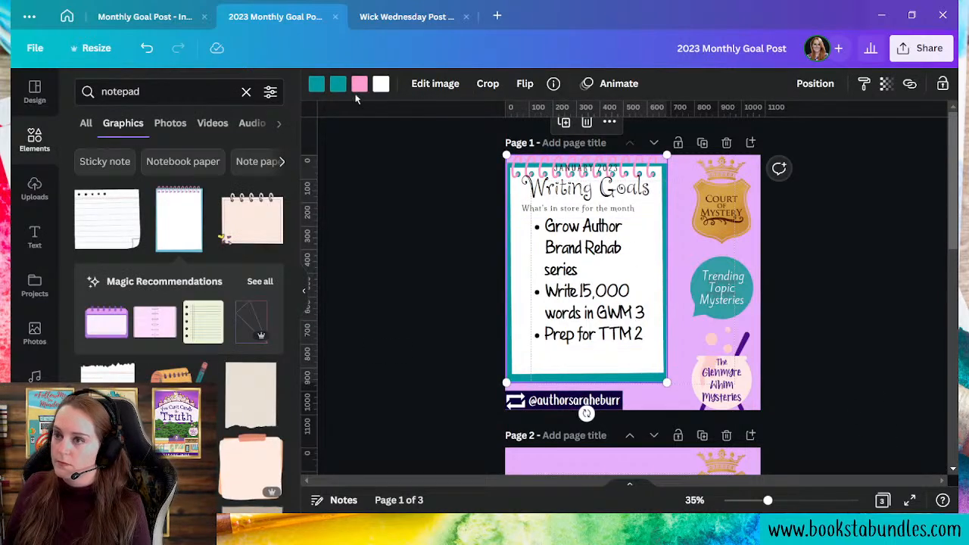
{"action": "left_click", "coordinate": [317, 84]}
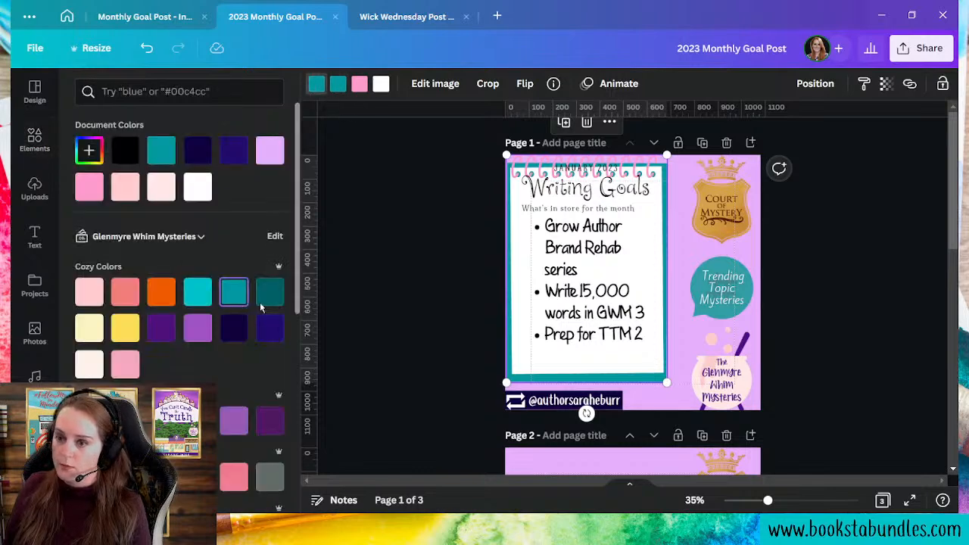
{"action": "left_click", "coordinate": [845, 420]}
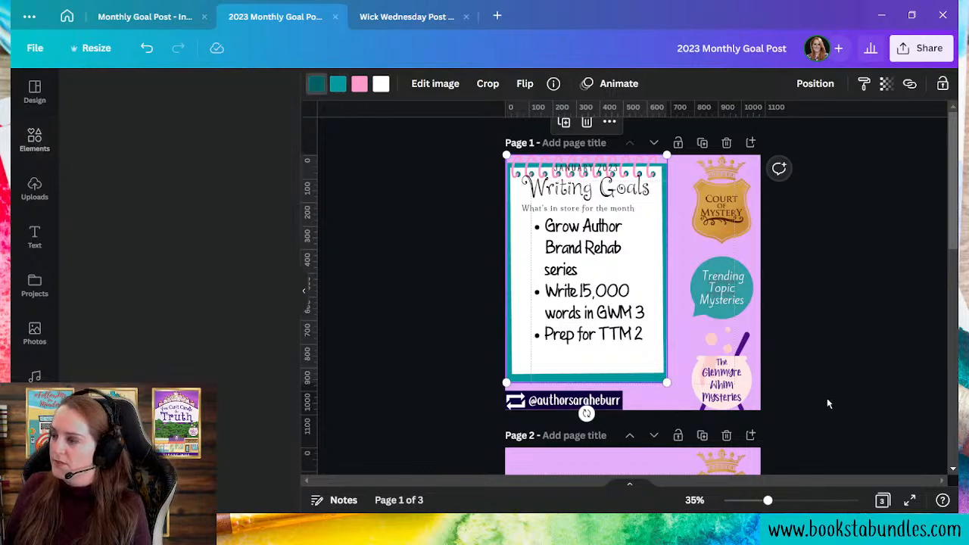
- Try several brand colors on the notepad's pink spiral rings and settle on coral from Cozy Colors
{"action": "left_click", "coordinate": [359, 83]}
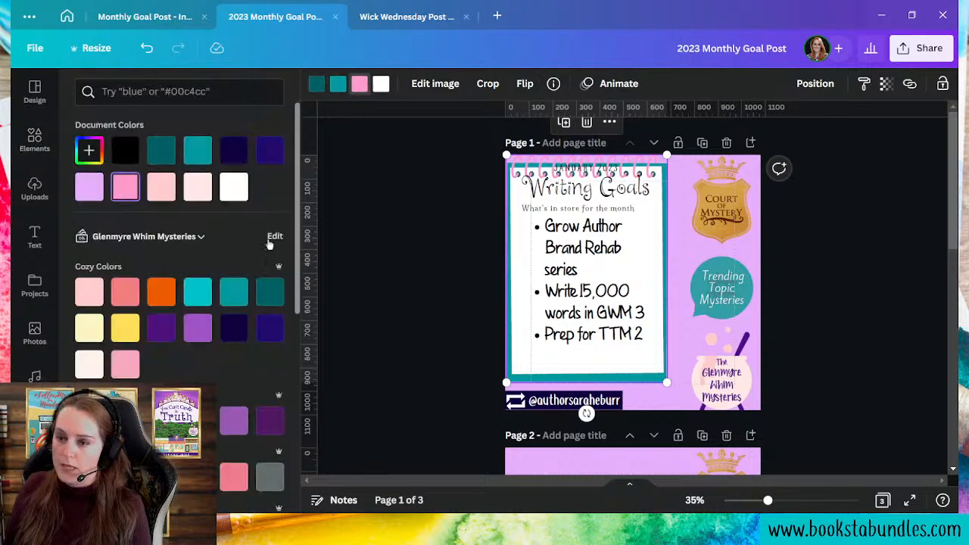
{"action": "left_click", "coordinate": [126, 295]}
{"action": "left_click", "coordinate": [88, 295]}
{"action": "left_click", "coordinate": [118, 301]}
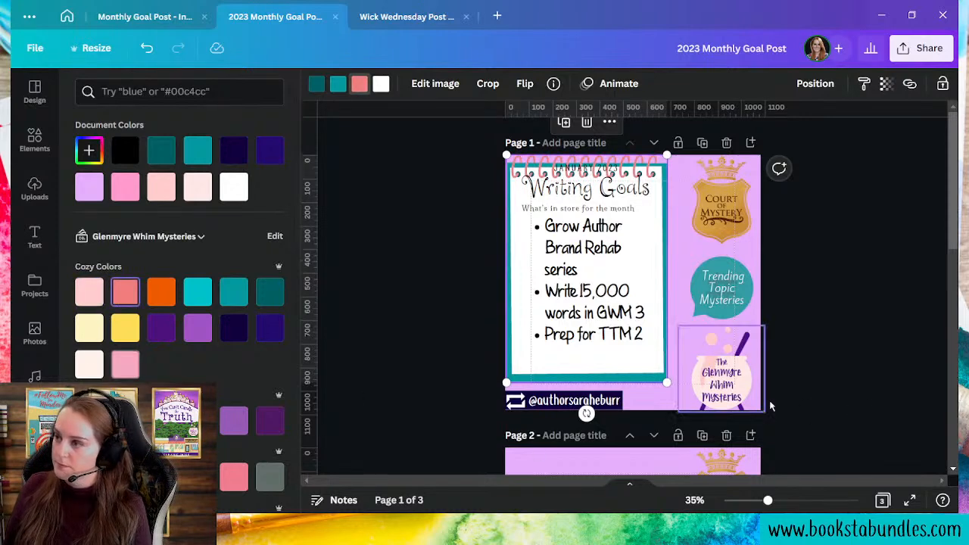
{"action": "left_click", "coordinate": [198, 329]}
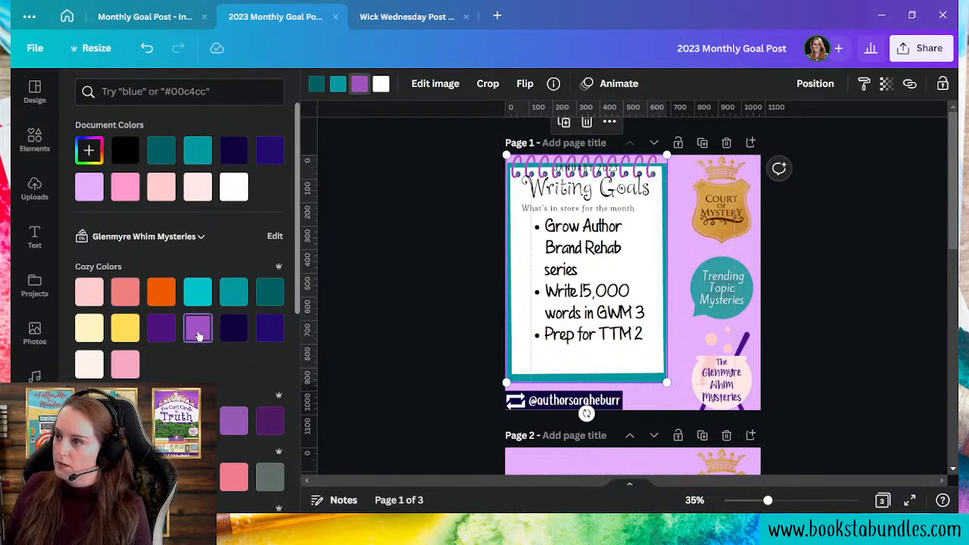
{"action": "left_click", "coordinate": [227, 332]}
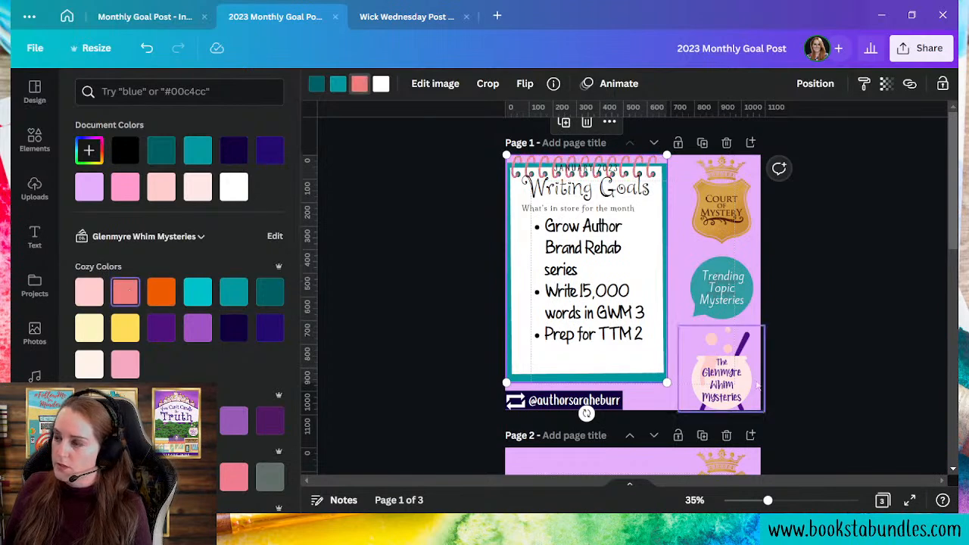
{"action": "left_click", "coordinate": [885, 401]}
- Nudge the bulleted goals text slightly down on the notepad
{"action": "left_click", "coordinate": [610, 329]}
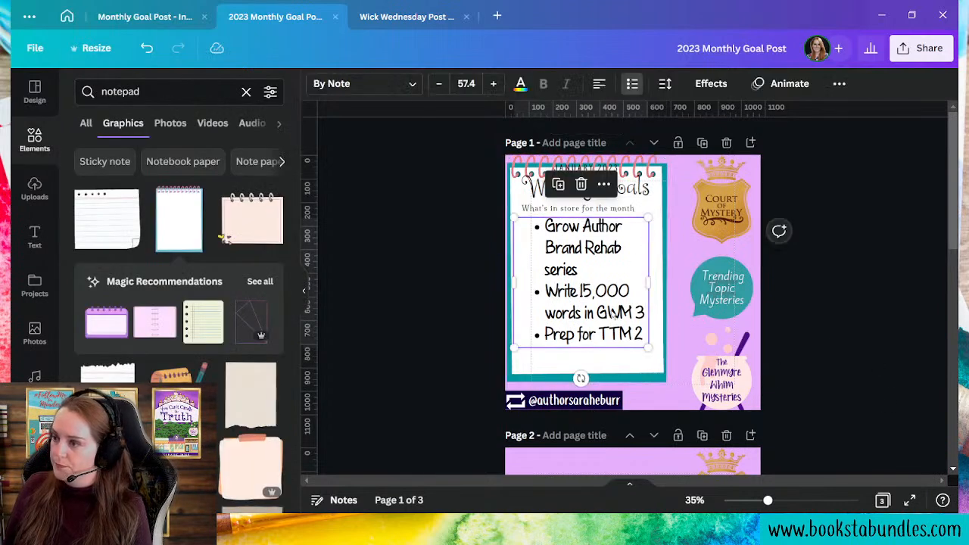
{"action": "left_click", "coordinate": [373, 318]}
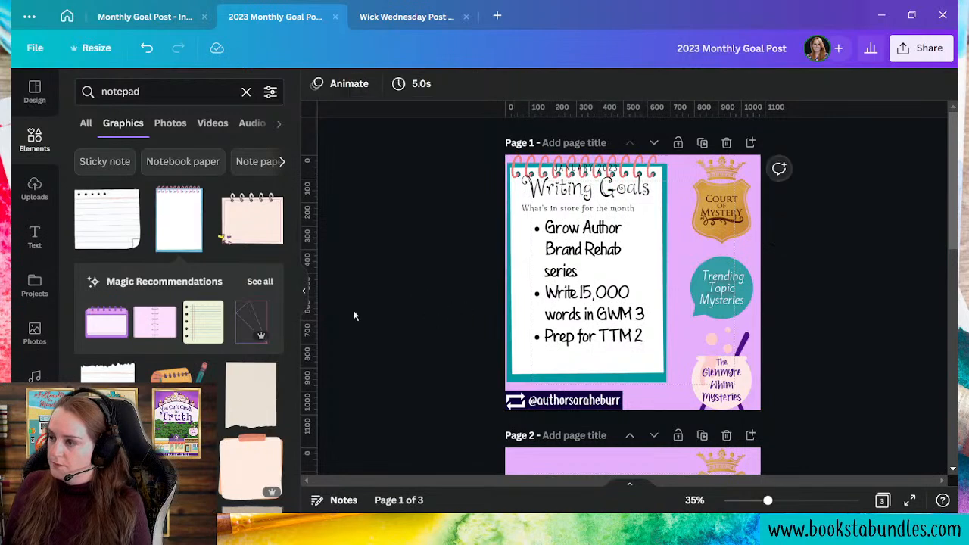
- Move the bulleted goals text lower on the notepad and shift the notepad graphic slightly down on page 1
{"action": "mouse_move", "coordinate": [576, 301]}
{"action": "left_mouse_down"}
{"action": "mouse_move", "coordinate": [575, 326]}
{"action": "mouse_move", "coordinate": [569, 319]}
{"action": "left_mouse_up"}
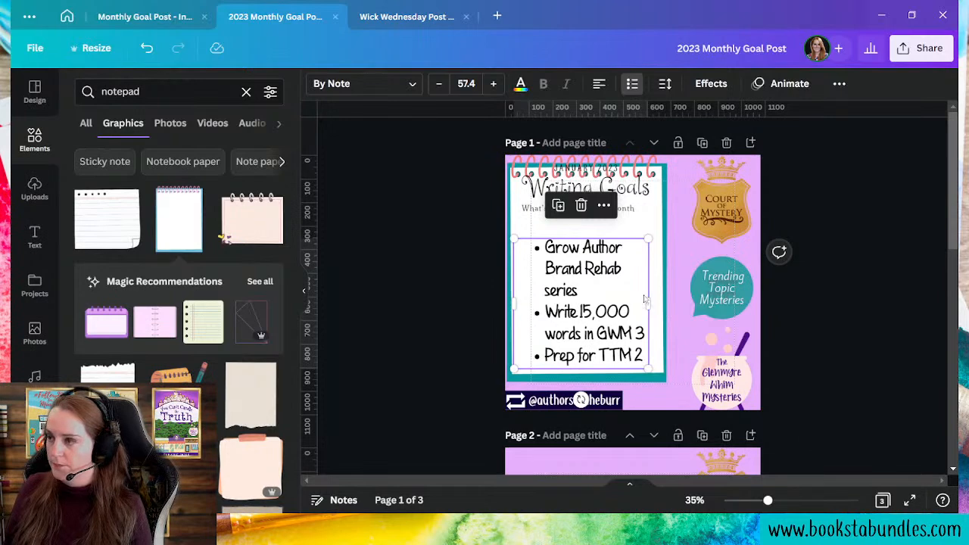
{"action": "left_click", "coordinate": [656, 229]}
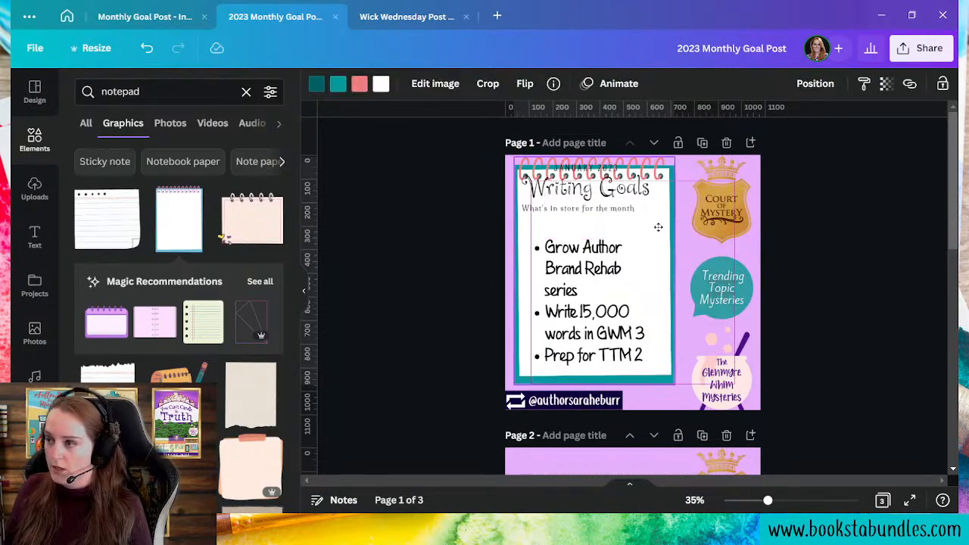
{"action": "left_click_drag", "start_coordinate": [658, 227], "coordinate": [657, 231]}
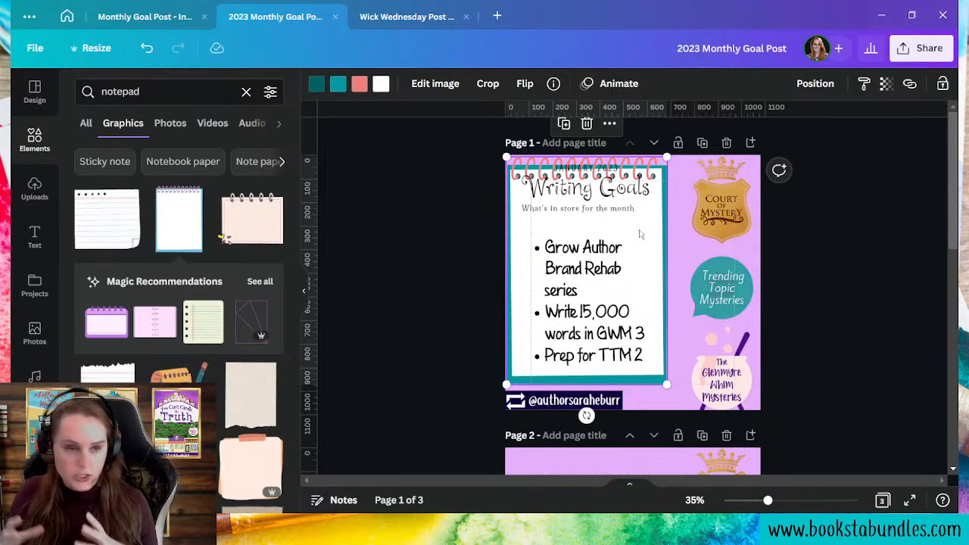
{"action": "left_click", "coordinate": [914, 386]}
- Shrink the bulleted goals into the notepad's lower part and move the "What's in store for the month" tagline down, centered on the notepad
{"action": "left_click", "coordinate": [598, 214]}
{"action": "left_click_drag", "start_coordinate": [599, 219], "coordinate": [608, 225]}
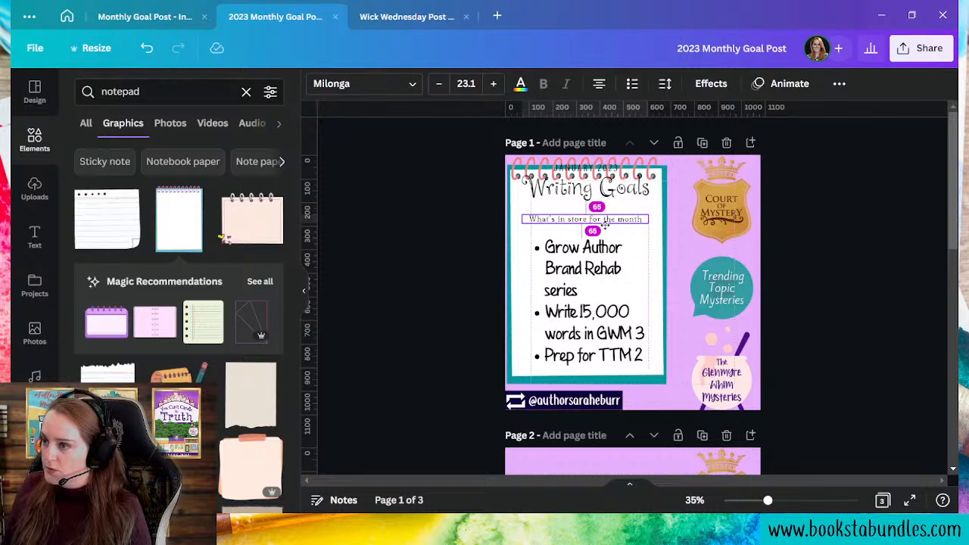
{"action": "left_click_drag", "start_coordinate": [605, 225], "coordinate": [606, 226]}
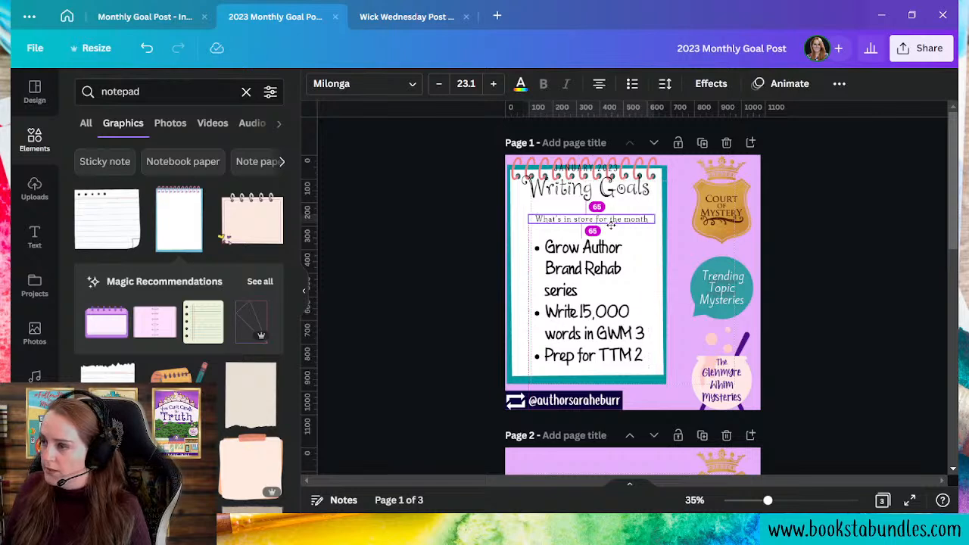
{"action": "left_click", "coordinate": [606, 280]}
{"action": "left_click_drag", "start_coordinate": [657, 242], "coordinate": [587, 307]}
{"action": "left_click_drag", "start_coordinate": [592, 220], "coordinate": [590, 222]}
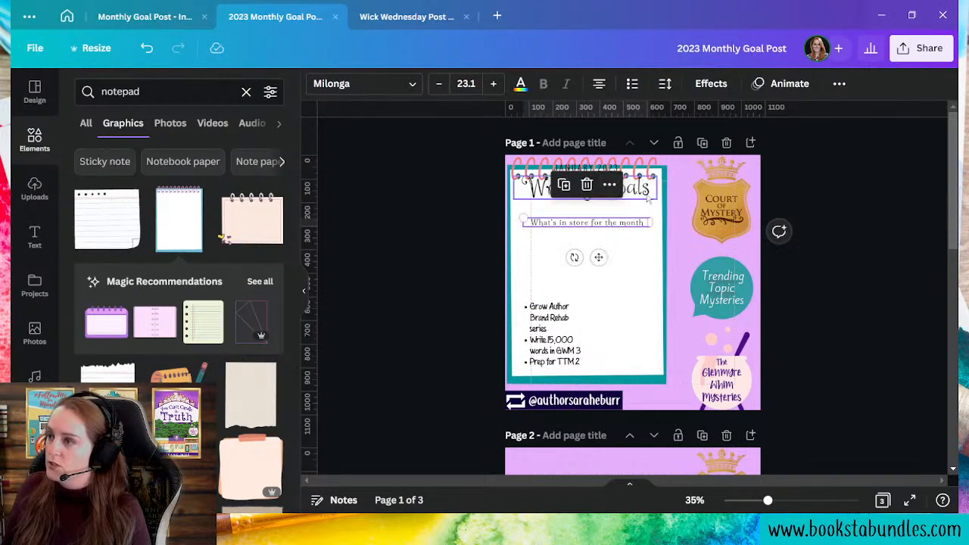
- Move the Writing Goals heading and the month line down below the notepad's spiral rings
{"action": "left_click", "coordinate": [597, 205]}
{"action": "left_click_drag", "start_coordinate": [642, 206], "coordinate": [601, 186]}
{"action": "left_click", "coordinate": [606, 180]}
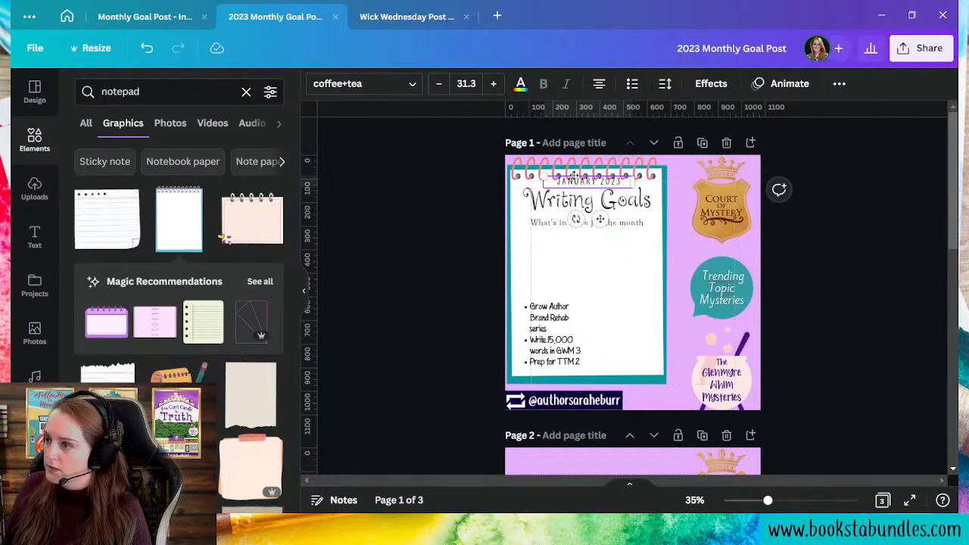
- Change the month in the date line above the heading to FEBRUARY
{"action": "double_click", "coordinate": [570, 181]}
{"action": "type", "text": "FEB"}
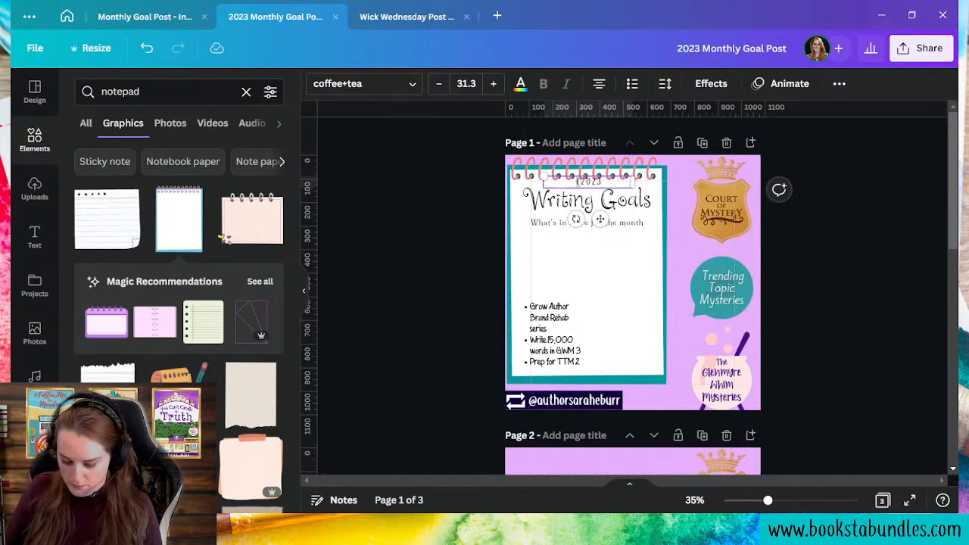
{"action": "type", "text": "RUARY"}
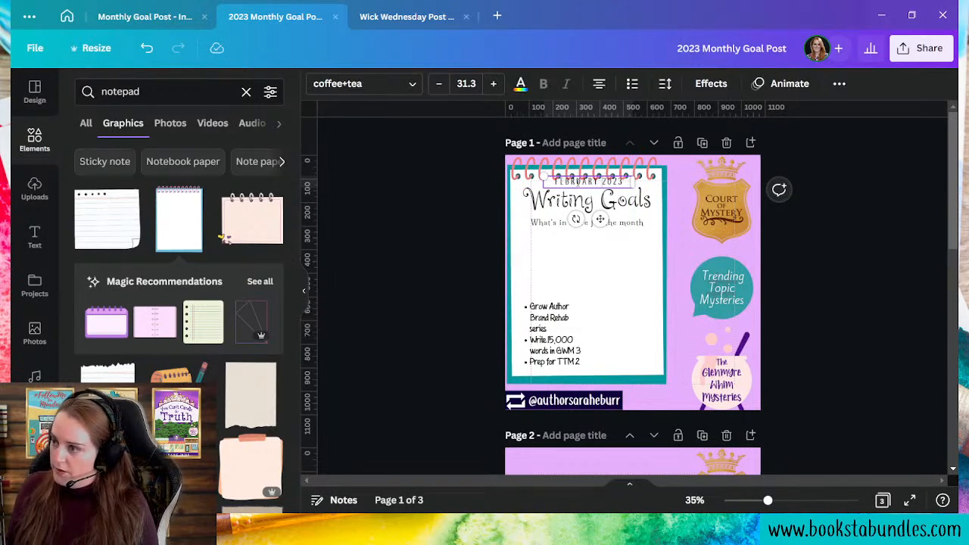
- Reduce the Writing Goals heading's font size to 55.2
{"action": "left_click", "coordinate": [586, 199]}
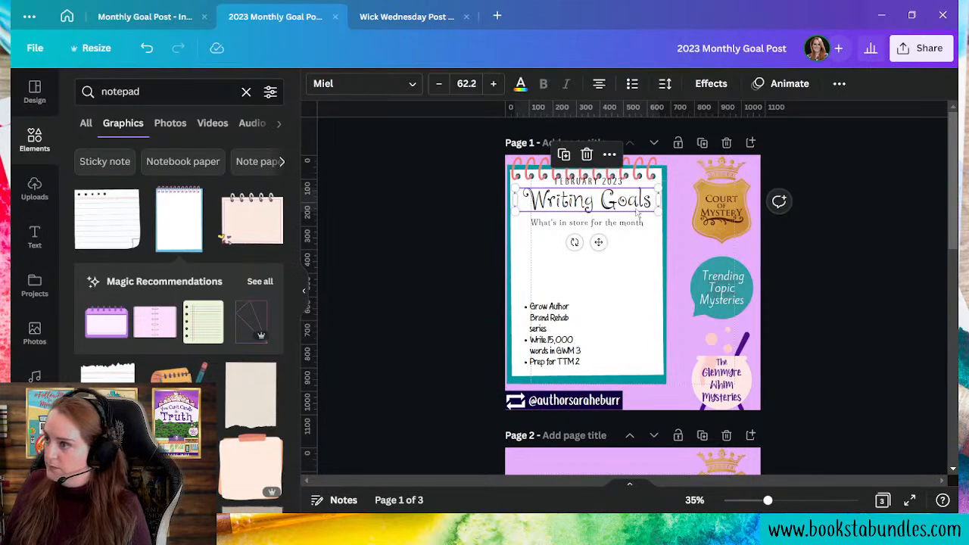
{"action": "left_click", "coordinate": [439, 84]}
{"action": "left_click", "coordinate": [438, 83]}
{"action": "left_click", "coordinate": [439, 84]}
{"action": "left_click", "coordinate": [438, 84]}
{"action": "left_click", "coordinate": [438, 83]}
{"action": "left_click", "coordinate": [439, 83]}
{"action": "left_click", "coordinate": [438, 84]}
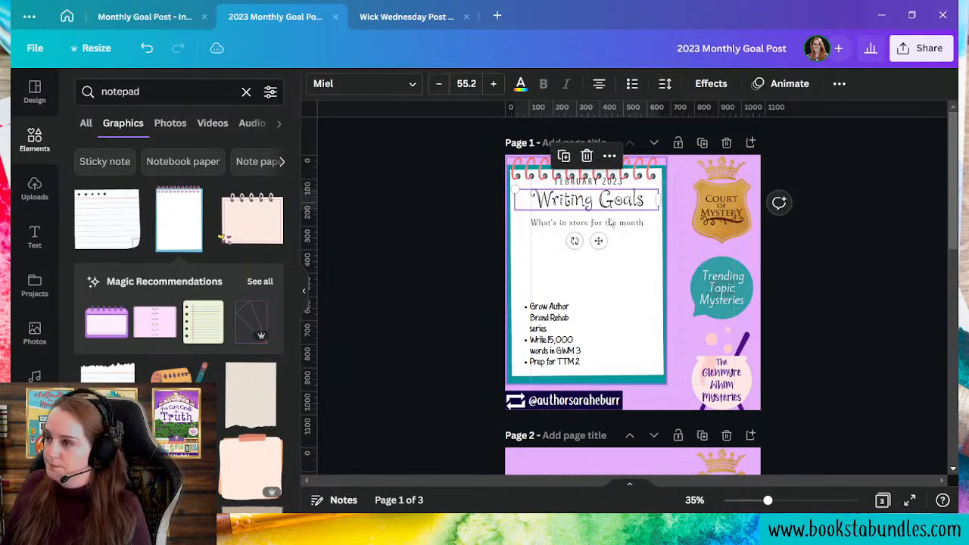
{"action": "left_click", "coordinate": [913, 323]}
- Nudge the Writing Goals heading down until it sits just above the tagline
{"action": "left_click", "coordinate": [607, 201]}
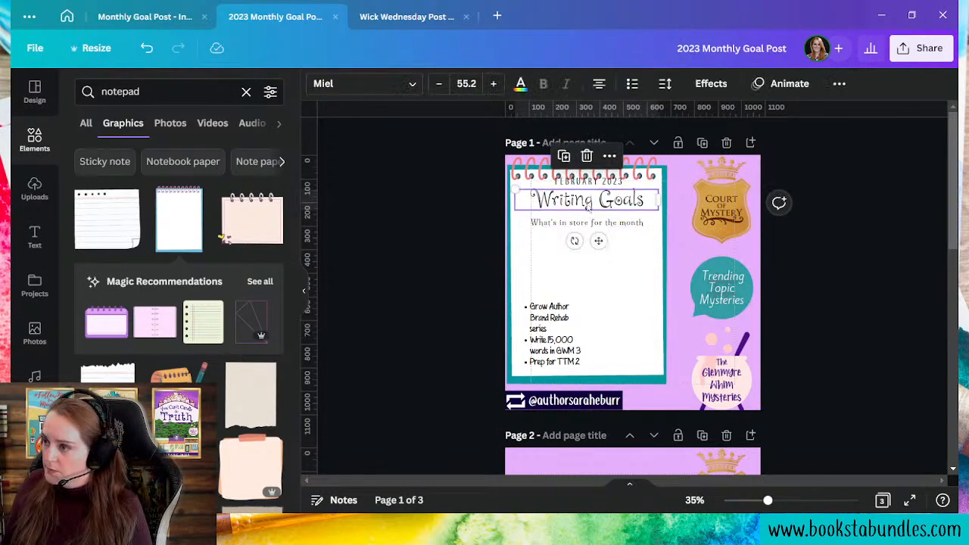
{"action": "key", "text": "Down"}
{"action": "key", "text": "Down"}
{"action": "key", "text": "Down"}
{"action": "key", "text": "Down"}
{"action": "key", "text": "Down"}
{"action": "key", "text": "Down"}
{"action": "key", "text": "Down"}
{"action": "key", "text": "Down"}
{"action": "key", "text": "Down"}
{"action": "key", "text": "Down"}
{"action": "key", "text": "Down"}
{"action": "key", "text": "Down"}
{"action": "key", "text": "Down"}
{"action": "key", "text": "Down"}
{"action": "key", "text": "Down"}
{"action": "key", "text": "Down"}
{"action": "key", "text": "Down"}
{"action": "key", "text": "Down"}
{"action": "key", "text": "Down"}
{"action": "key", "text": "Down"}
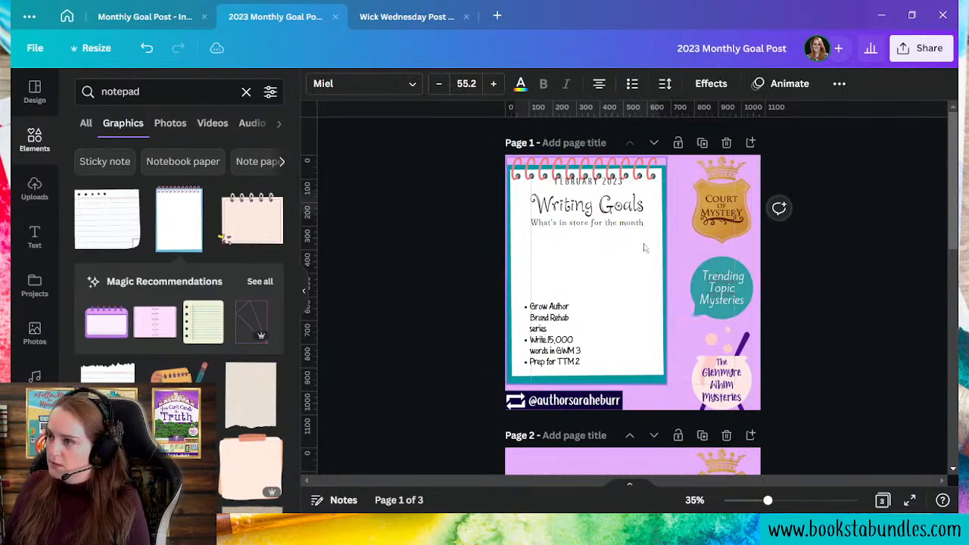
- Nudge the FEBRUARY 2023 line down to just above the heading and center it on the notepad
{"action": "left_click", "coordinate": [598, 183]}
{"action": "key", "text": "Down"}
{"action": "key", "text": "Down"}
{"action": "key", "text": "Down"}
{"action": "key", "text": "Down"}
{"action": "key", "text": "Down"}
{"action": "key", "text": "Down"}
{"action": "key", "text": "Down"}
{"action": "key", "text": "Down"}
{"action": "key", "text": "Down"}
{"action": "key", "text": "Down"}
{"action": "key", "text": "Down"}
{"action": "key", "text": "Down"}
{"action": "key", "text": "Down"}
{"action": "key", "text": "Down"}
{"action": "key", "text": "Down"}
{"action": "key", "text": "Down"}
{"action": "key", "text": "Down"}
{"action": "key", "text": "Down"}
{"action": "key", "text": "Down"}
{"action": "key", "text": "Down"}
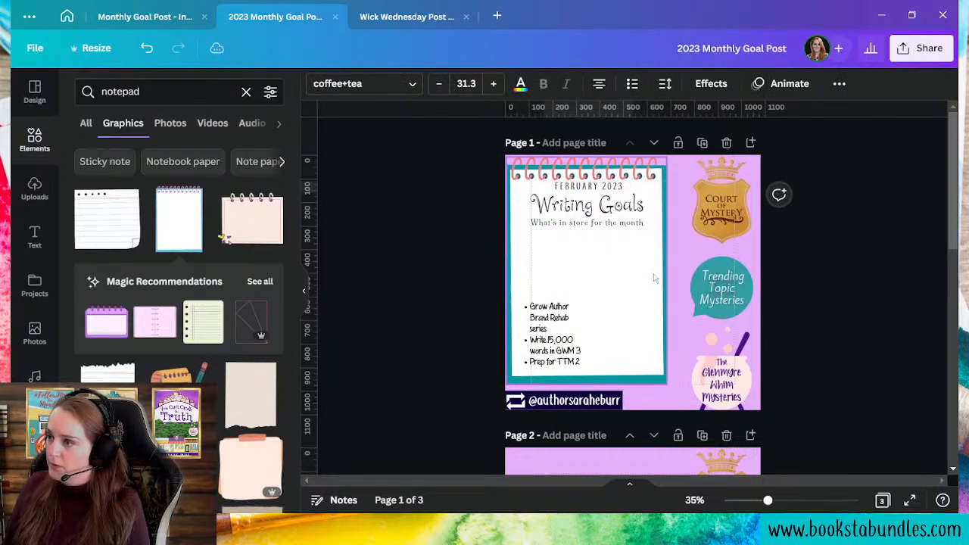
{"action": "left_click", "coordinate": [862, 342]}
{"action": "left_click_drag", "start_coordinate": [581, 190], "coordinate": [580, 188]}
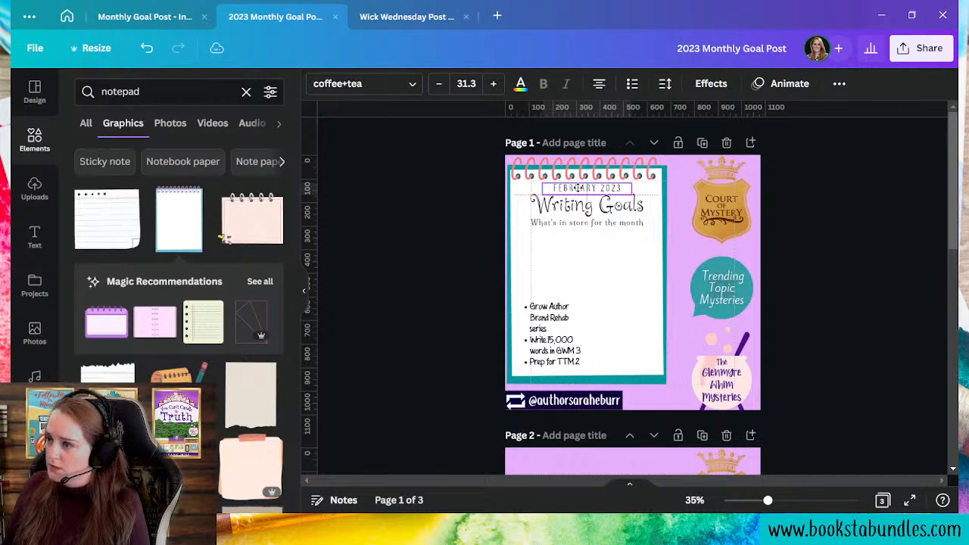
{"action": "left_click", "coordinate": [830, 371]}
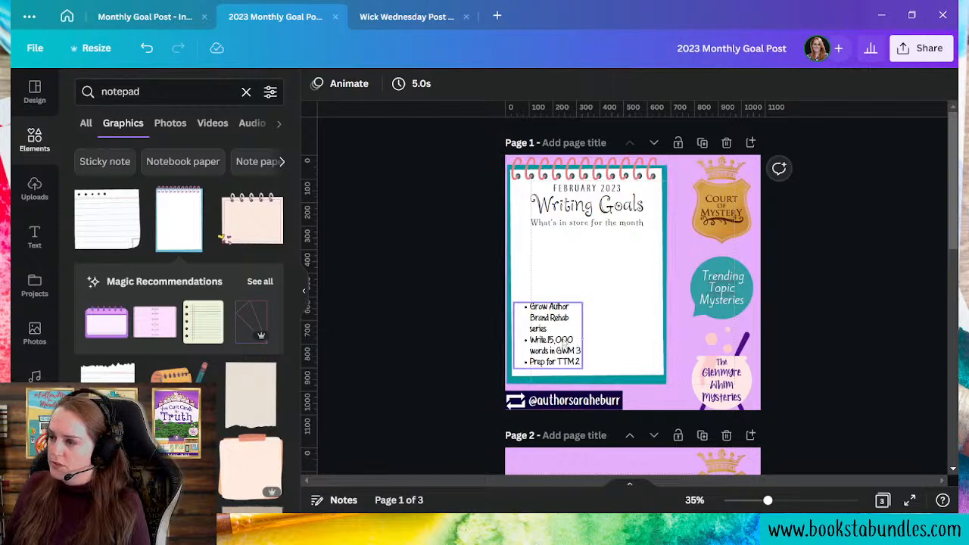
- Enlarge the bulleted goals to font size 58.5 across the notepad's width and place them below the tagline
{"action": "left_click", "coordinate": [587, 330]}
{"action": "left_click_drag", "start_coordinate": [584, 335], "coordinate": [574, 264]}
{"action": "left_click_drag", "start_coordinate": [648, 259], "coordinate": [678, 343]}
{"action": "left_click_drag", "start_coordinate": [596, 345], "coordinate": [586, 377]}
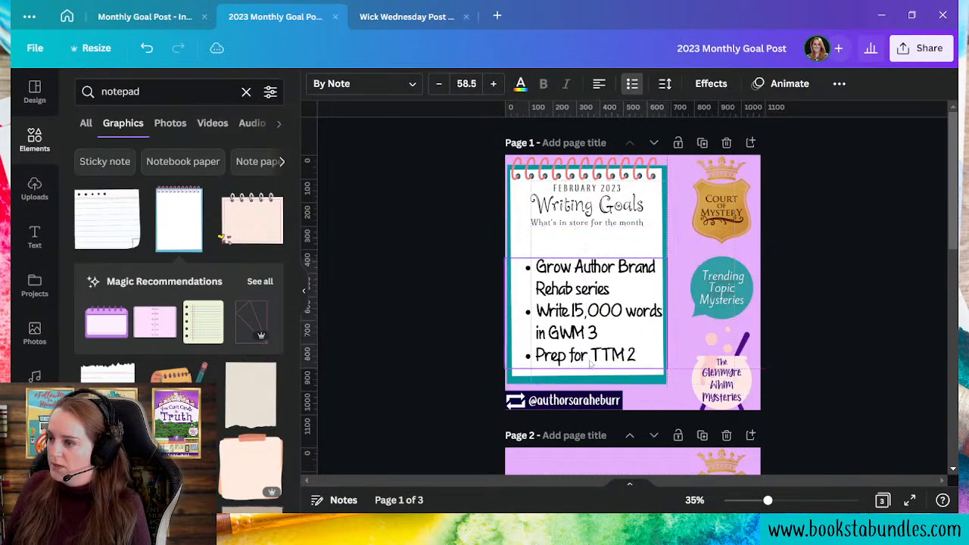
- Nudge the dark banner and the social handle text on it slightly down at page 1's lower edge
{"action": "left_click", "coordinate": [572, 402]}
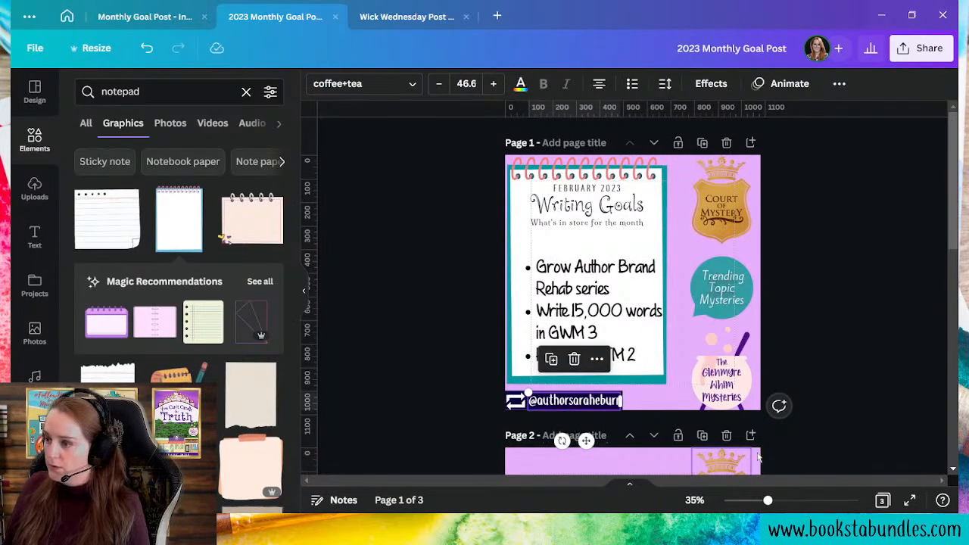
{"action": "left_click", "coordinate": [862, 395]}
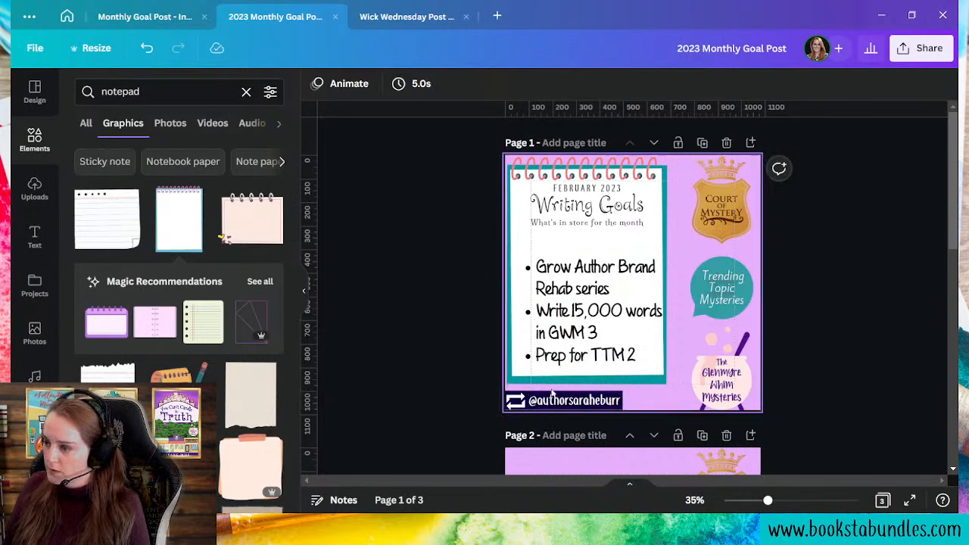
{"action": "left_click", "coordinate": [590, 401]}
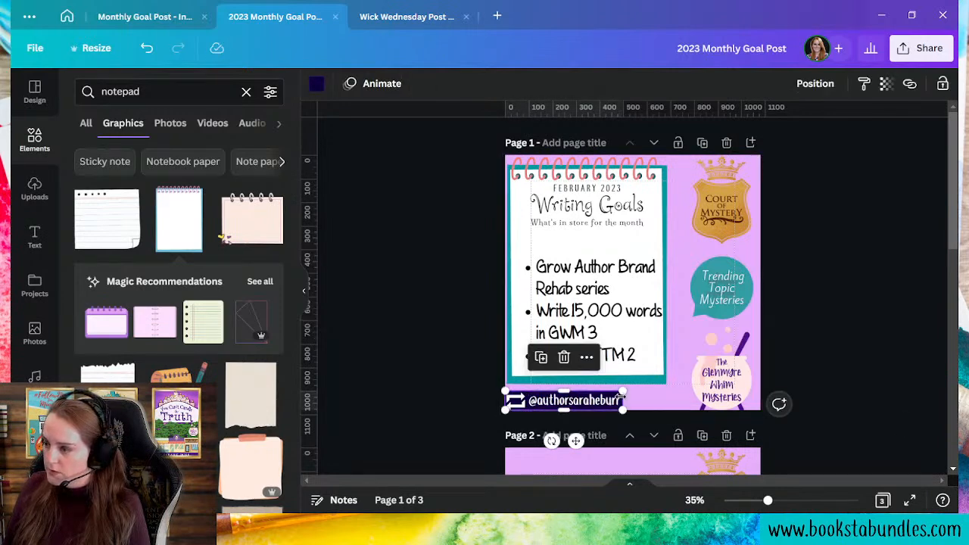
{"action": "key", "text": "Down"}
{"action": "key", "text": "Down"}
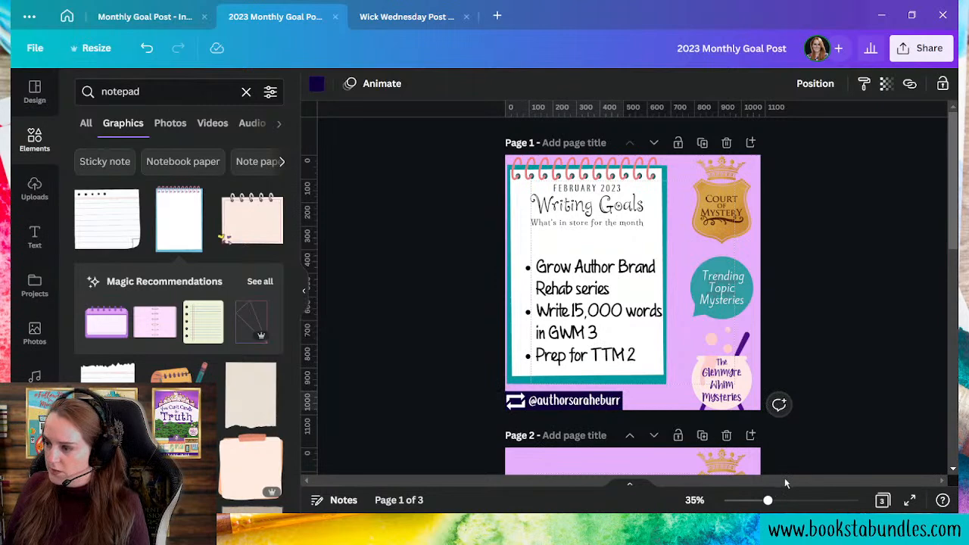
{"action": "left_click", "coordinate": [812, 441]}
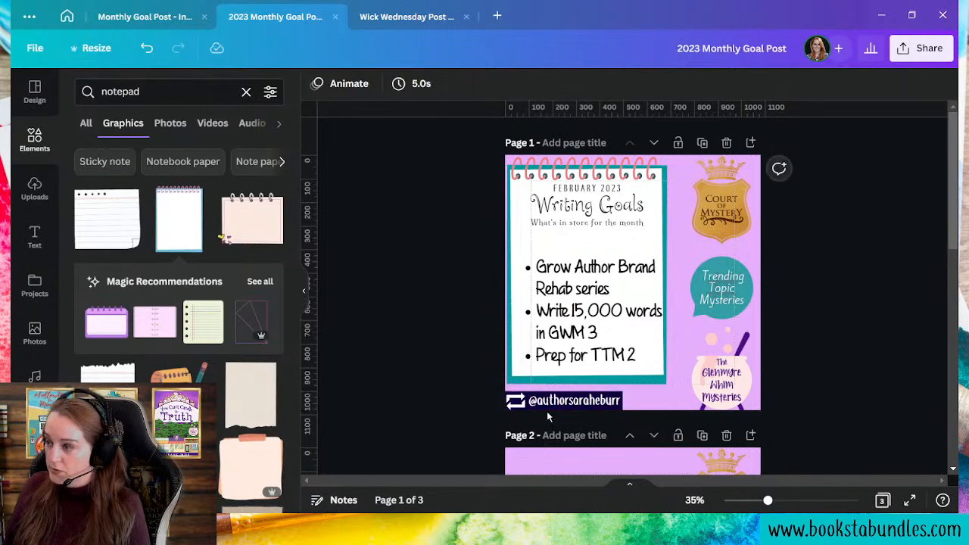
{"action": "left_click", "coordinate": [576, 401]}
{"action": "key", "text": "Down"}
{"action": "key", "text": "Down"}
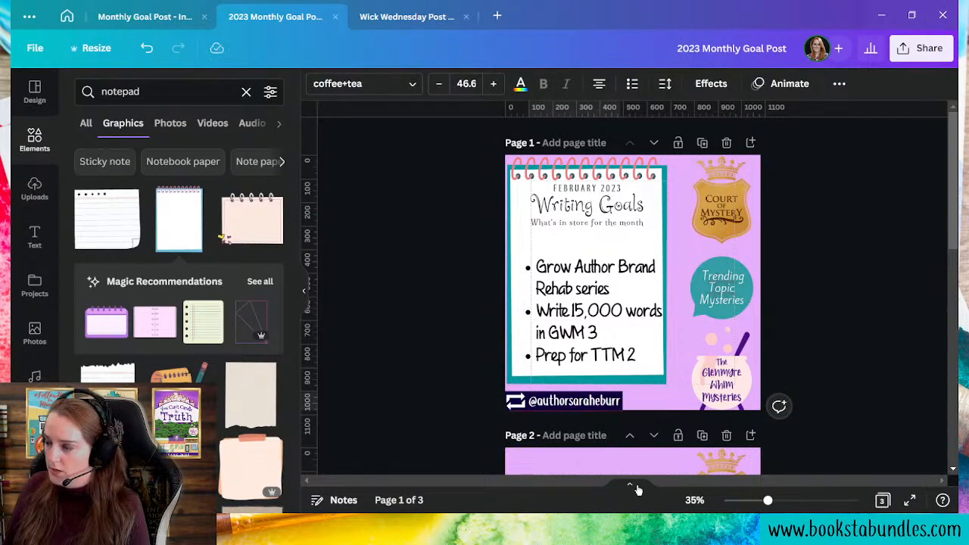
{"action": "left_click", "coordinate": [883, 432]}
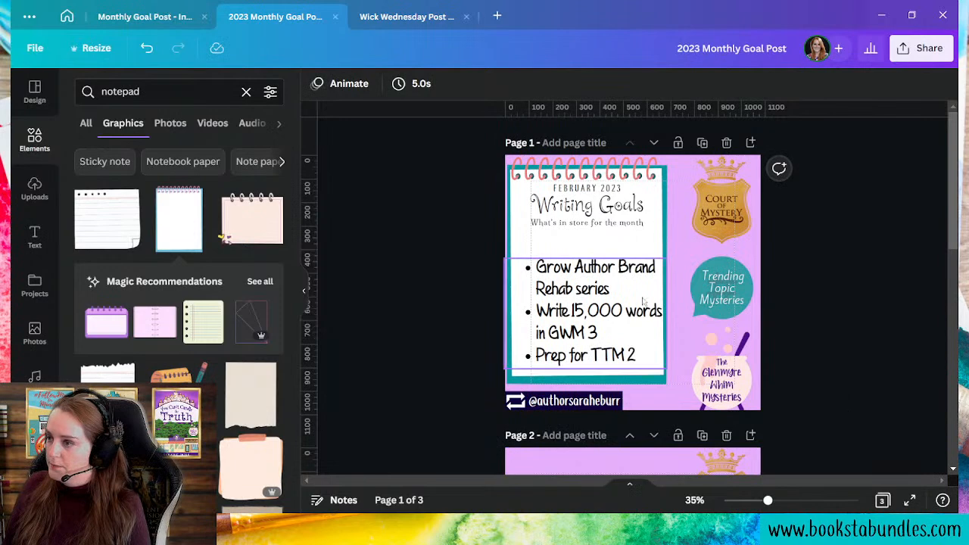
- Nudge the "What's in store for the month" tagline slightly down below the heading
{"action": "left_click", "coordinate": [603, 233]}
{"action": "left_click", "coordinate": [602, 229]}
{"action": "key", "text": "Down"}
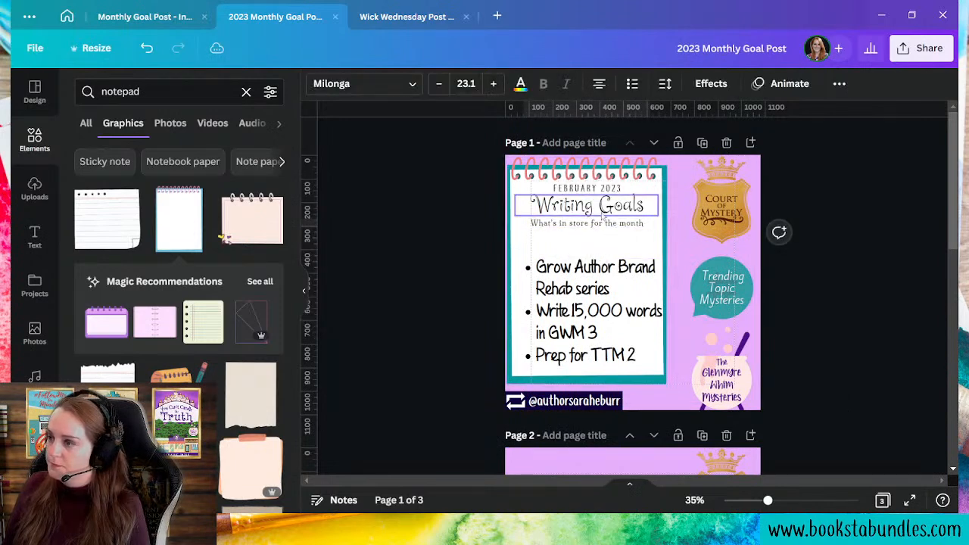
- Set the bulleted goals in the coffee+tea font after trying Beau Chat, and refit the narrowed text box closer beneath the tagline
{"action": "left_click", "coordinate": [613, 300]}
{"action": "left_click", "coordinate": [362, 83]}
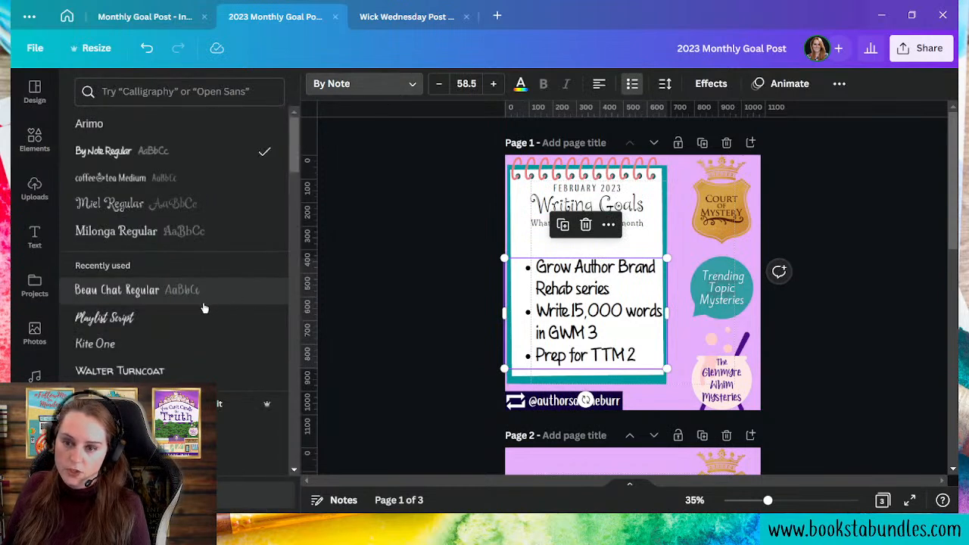
{"action": "left_click", "coordinate": [137, 290]}
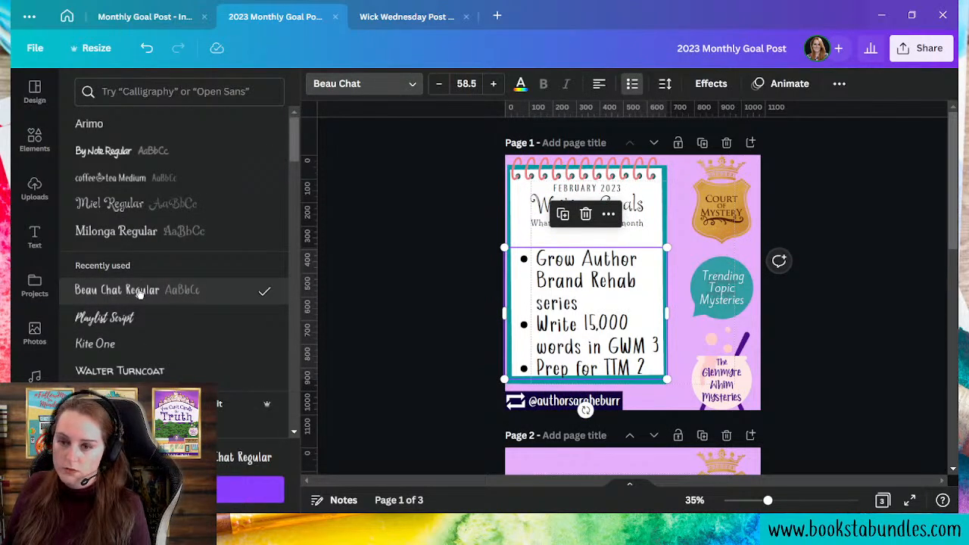
{"action": "left_click", "coordinate": [132, 178]}
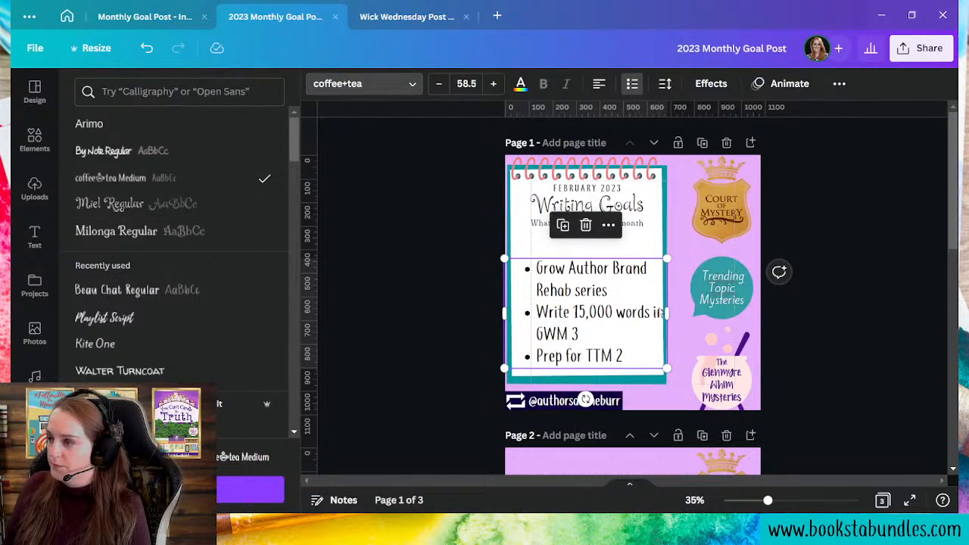
{"action": "left_click_drag", "start_coordinate": [667, 311], "coordinate": [645, 311]}
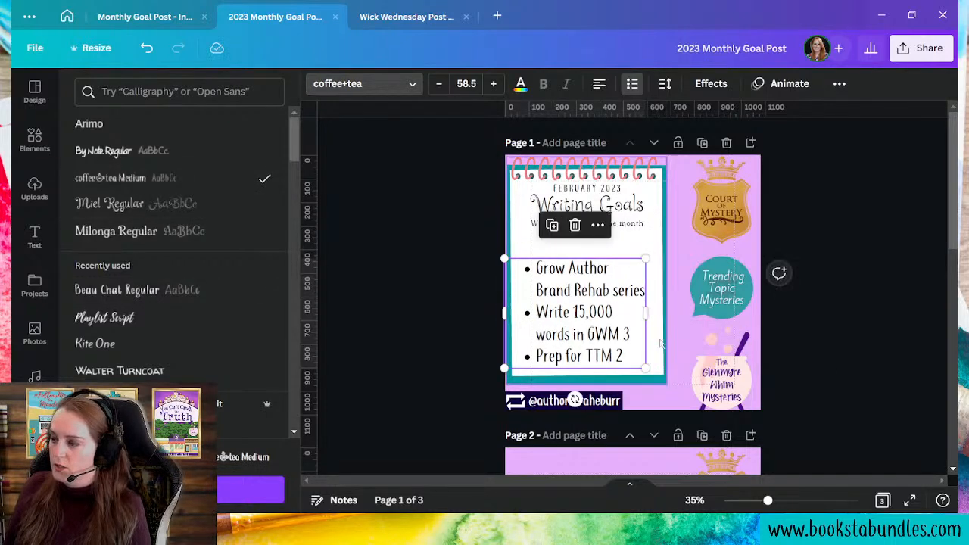
{"action": "left_click_drag", "start_coordinate": [583, 367], "coordinate": [579, 342]}
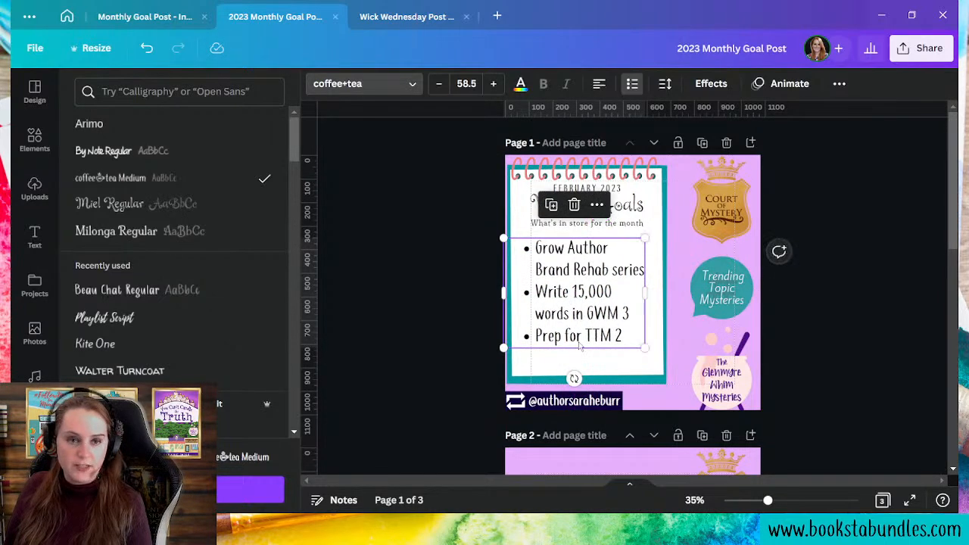
- Replace all the bulleted goals on page 1's notepad with a single first bullet reading "Write blog pieces"
{"action": "left_click", "coordinate": [619, 344]}
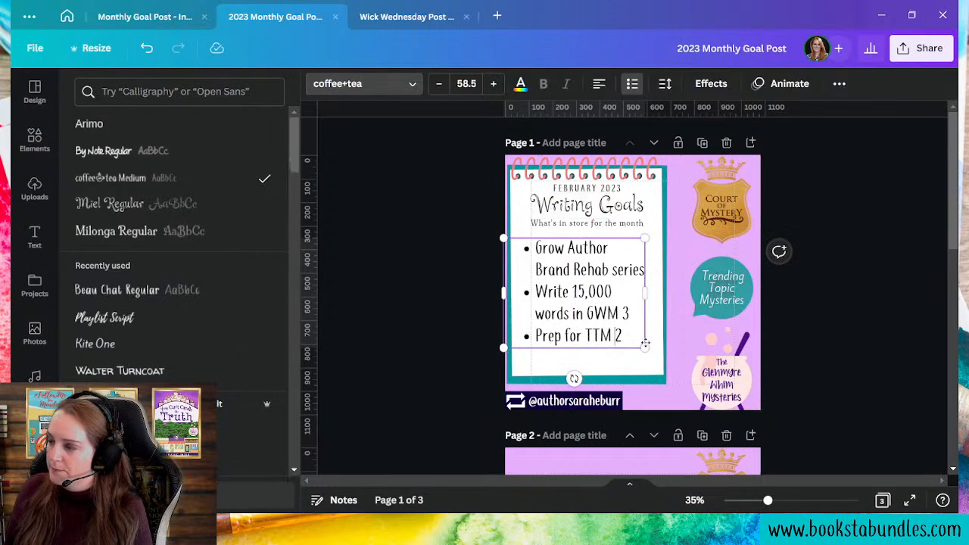
{"action": "left_click_drag", "start_coordinate": [622, 339], "coordinate": [534, 248]}
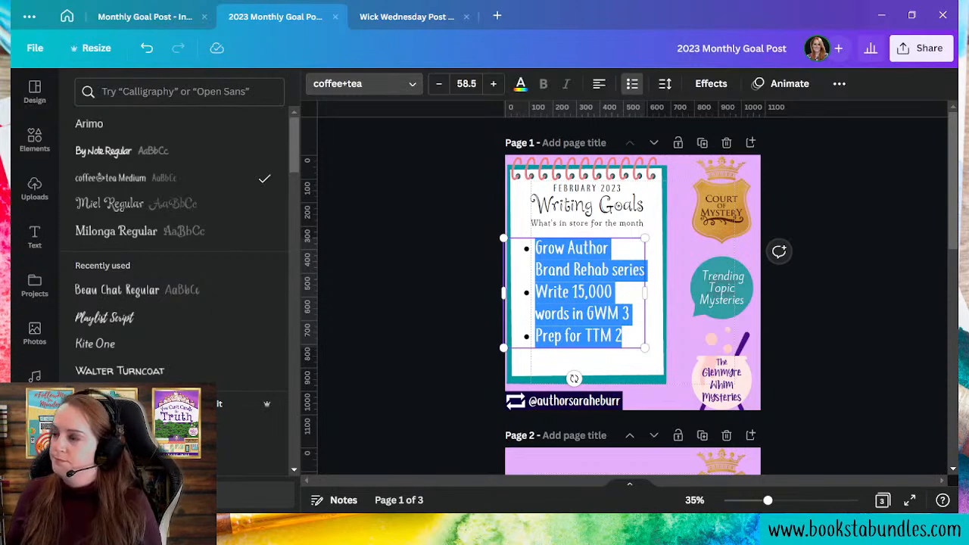
{"action": "type", "text": "B"}
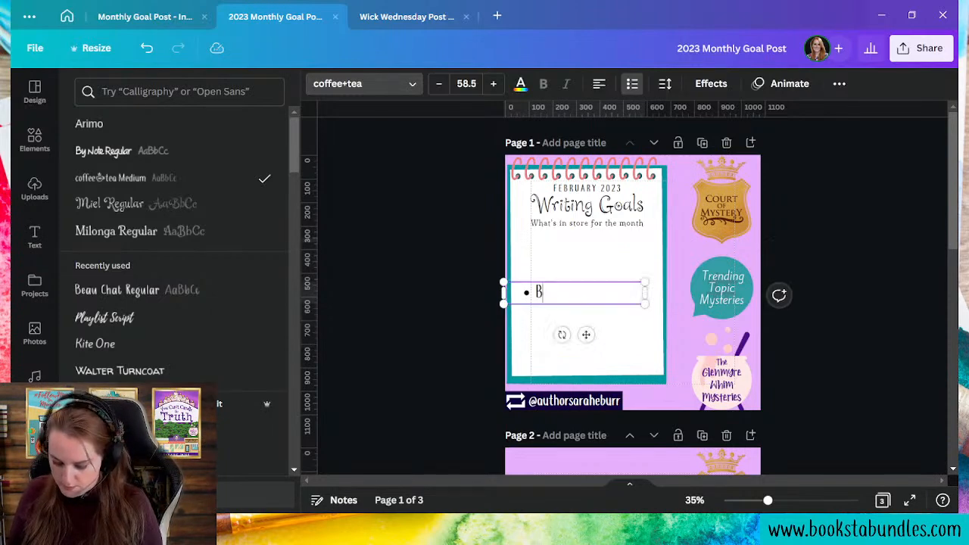
{"action": "type", "text": "log pieces"}
{"action": "key", "text": "BackSpace"}
{"action": "key", "text": "BackSpace"}
{"action": "key", "text": "BackSpace"}
{"action": "key", "text": "BackSpace"}
{"action": "key", "text": "BackSpace"}
{"action": "key", "text": "BackSpace"}
{"action": "key", "text": "BackSpace"}
{"action": "key", "text": "BackSpace"}
{"action": "key", "text": "BackSpace"}
{"action": "key", "text": "BackSpace"}
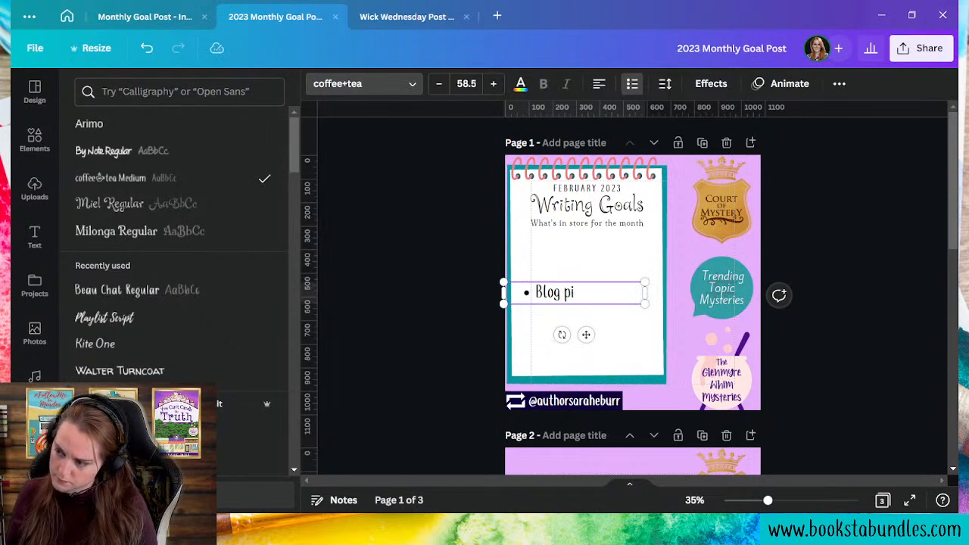
{"action": "key", "text": "BackSpace"}
{"action": "type", "text": "Wri"}
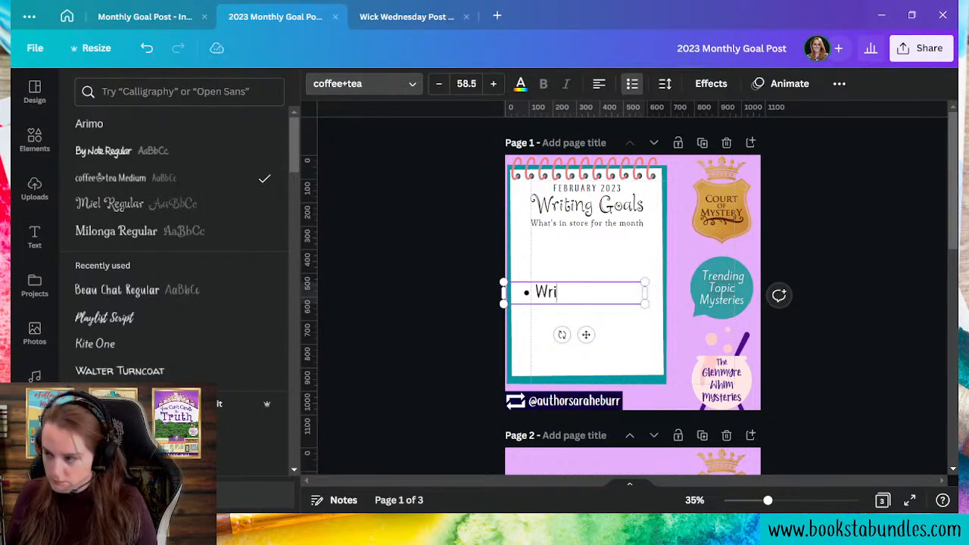
{"action": "type", "text": "te blog pieces"}
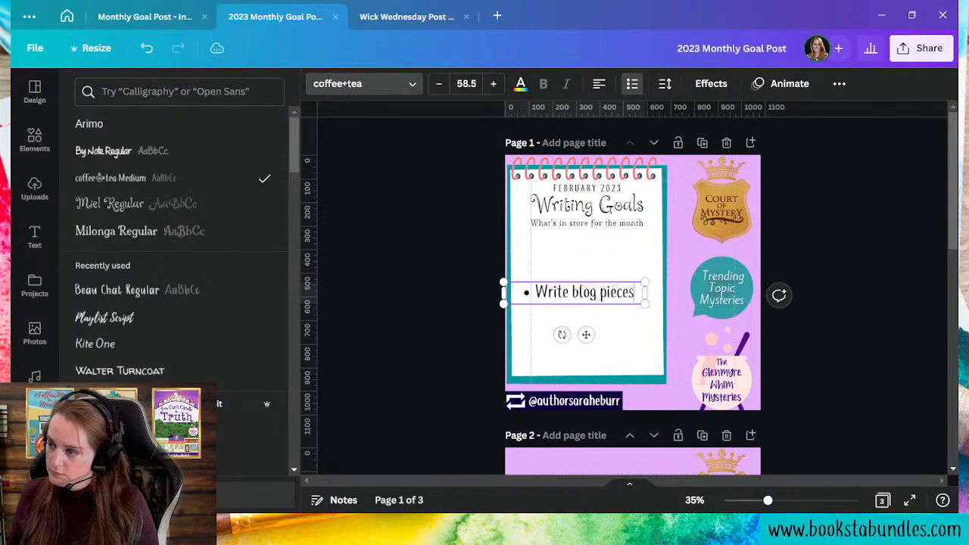
- Add a second bullet reading "Author Brand Rehab streams" below the blog goal
{"action": "key", "text": "Return"}
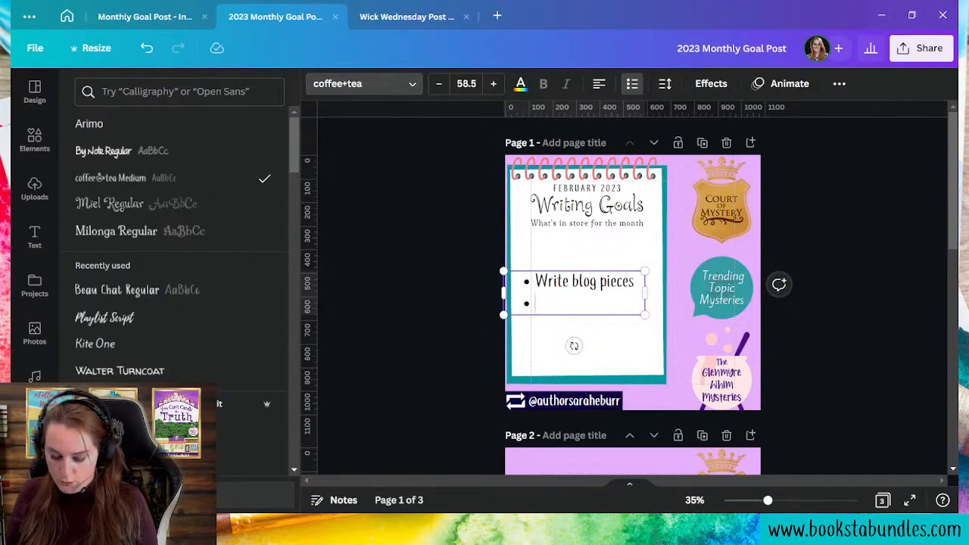
{"action": "type", "text": "Author"}
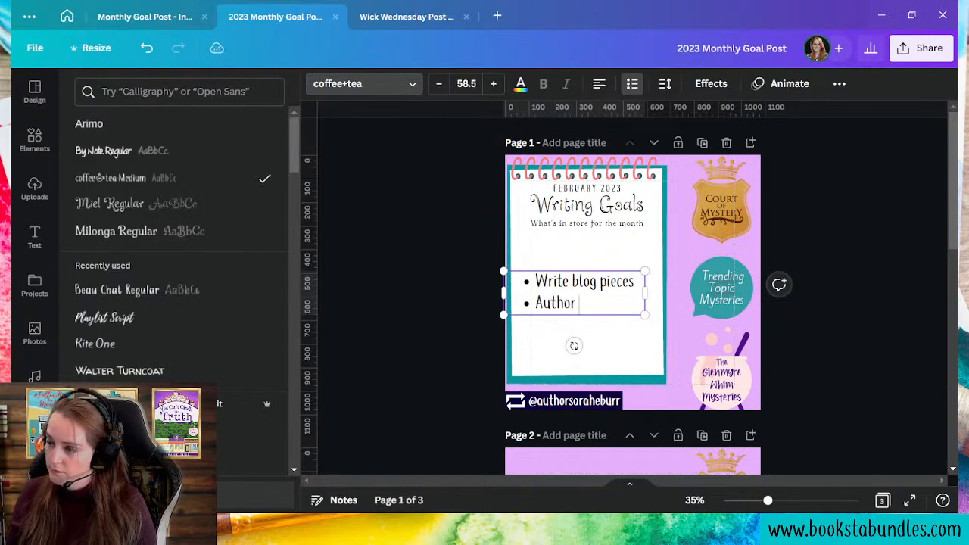
{"action": "type", "text": " Brand R"}
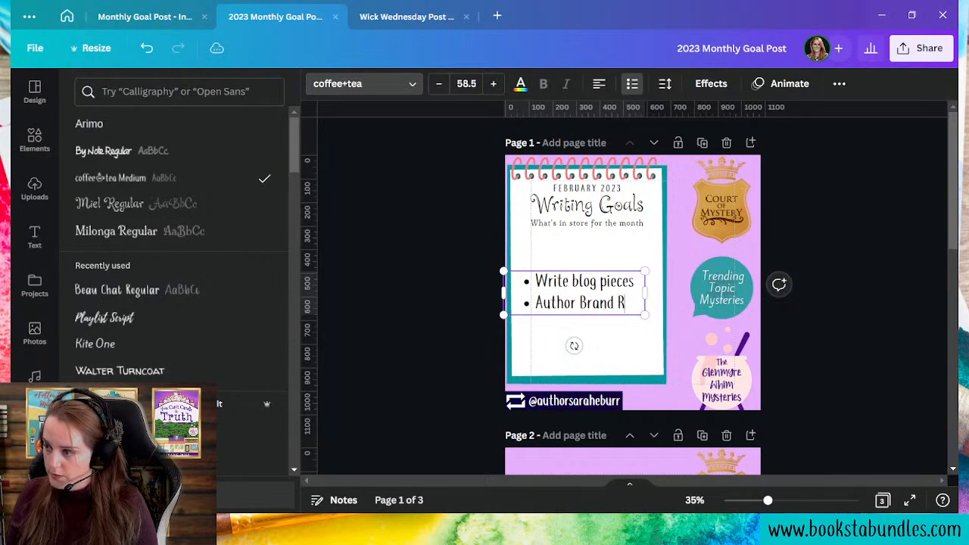
{"action": "type", "text": "ehab stream"}
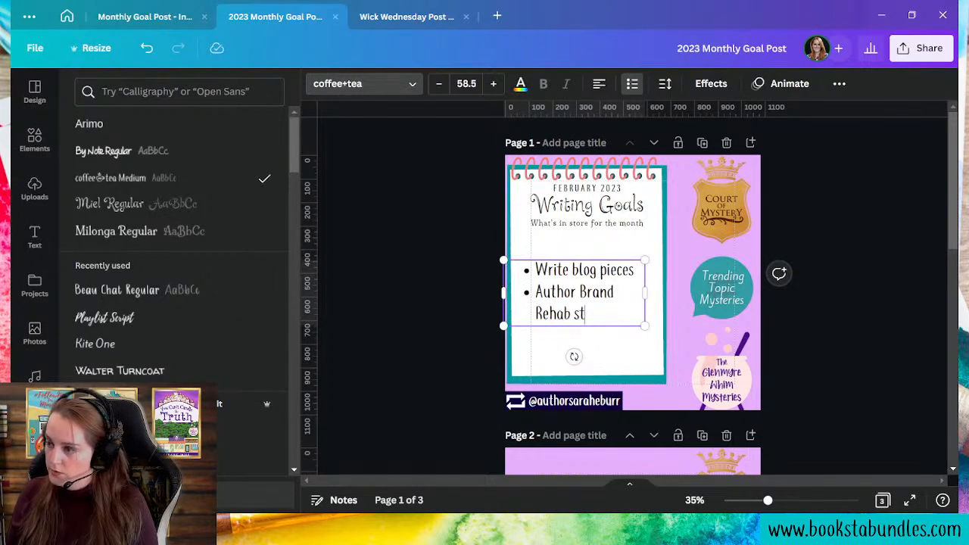
{"action": "key", "text": "BackSpace"}
{"action": "key", "text": "BackSpace"}
{"action": "key", "text": "BackSpace"}
{"action": "key", "text": "BackSpace"}
{"action": "key", "text": "BackSpace"}
{"action": "key", "text": "BackSpace"}
{"action": "key", "text": "BackSpace"}
{"action": "type", "text": "streams"}
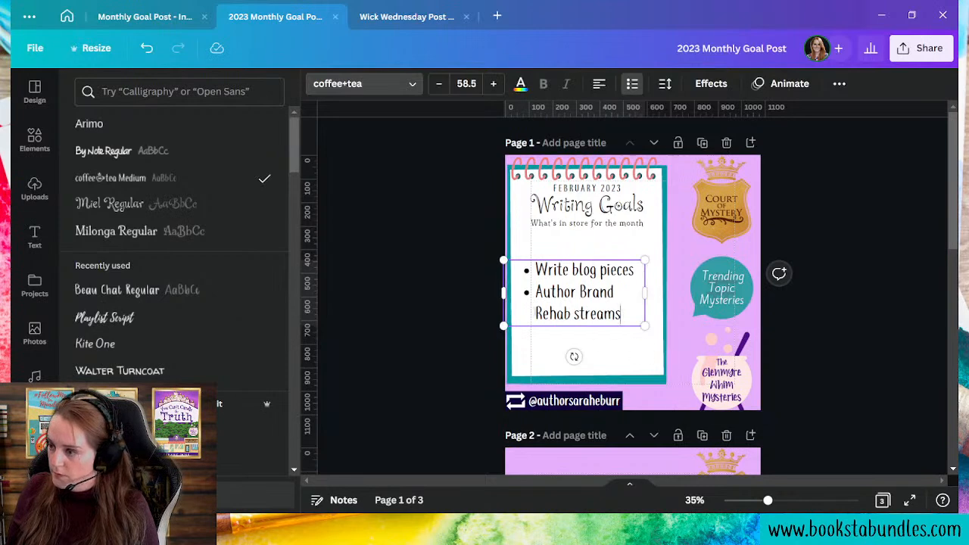
- Insert "Establish regular" at the start of the second goal and shorten its last word to "stream"
{"action": "type", "text": "Esta"}
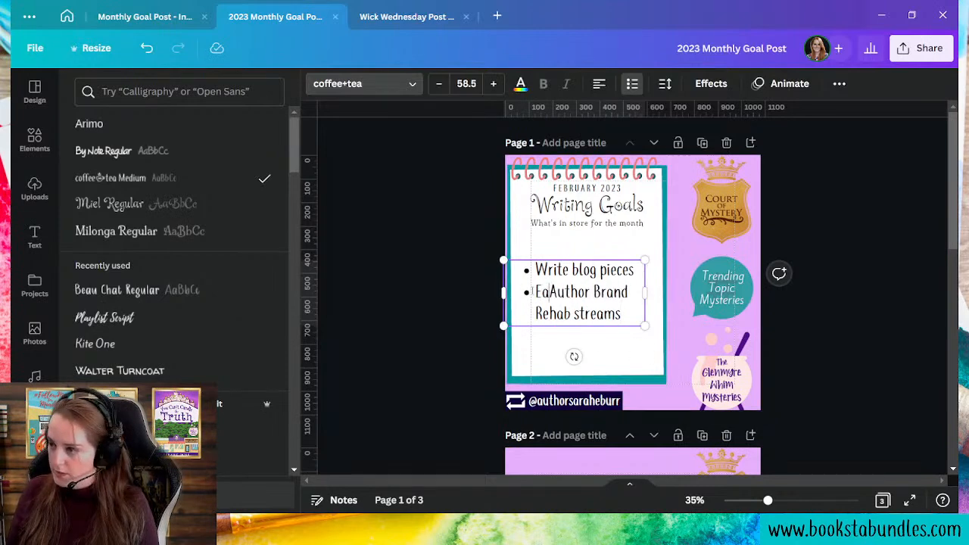
{"action": "type", "text": "blish re"}
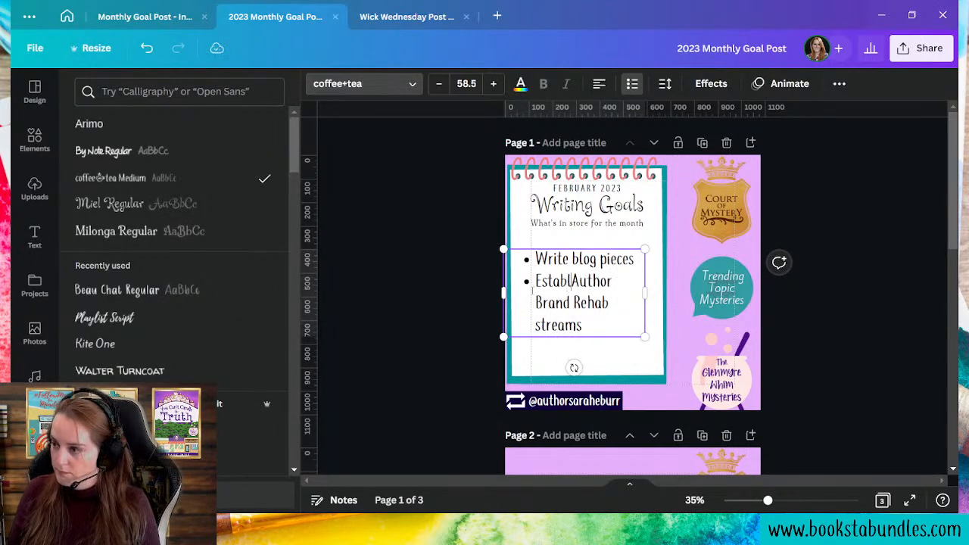
{"action": "type", "text": "hu"}
{"action": "key", "text": "BackSpace"}
{"action": "key", "text": "BackSpace"}
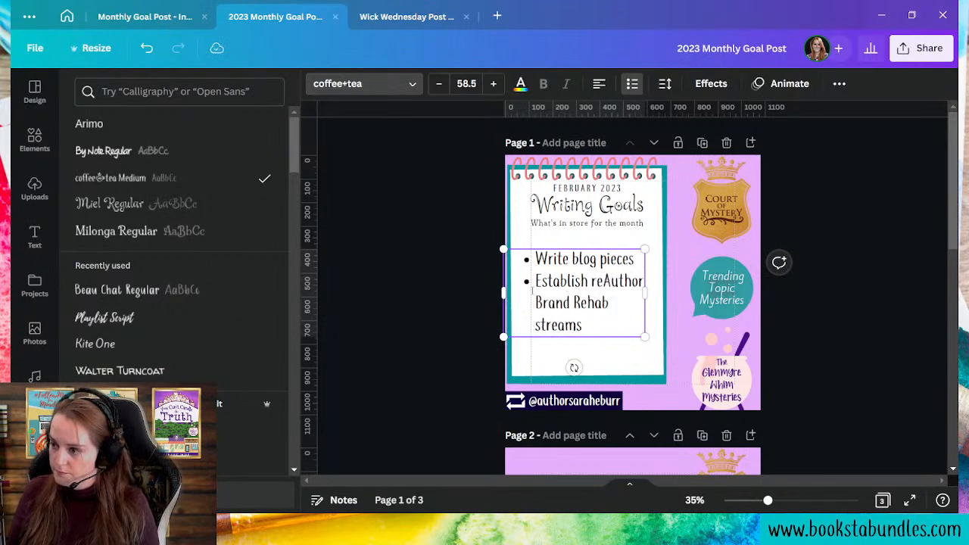
{"action": "type", "text": "gular"}
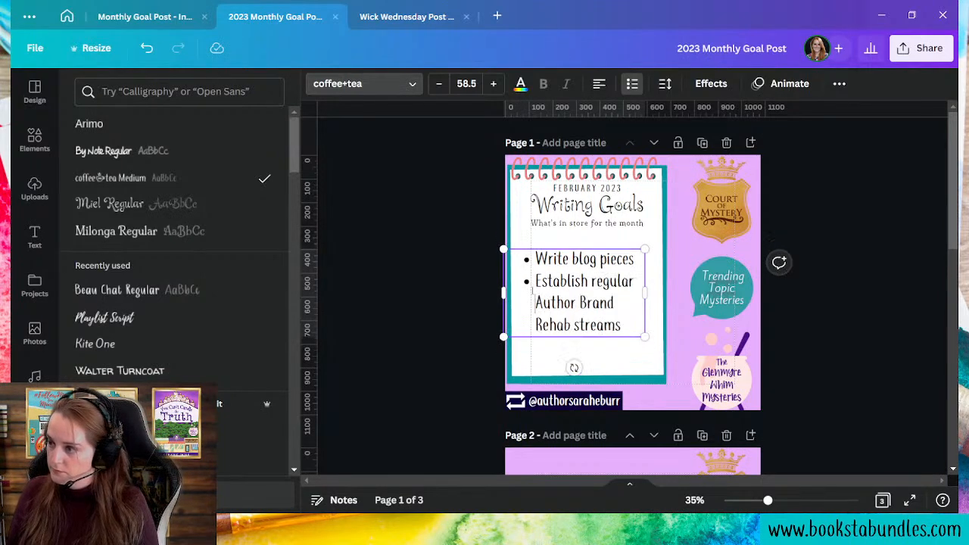
{"action": "left_click", "coordinate": [624, 328]}
{"action": "key", "text": "BackSpace"}
- Add a third bullet reading "Get MS up to 50,000 words" to the goals list
{"action": "key", "text": "Return"}
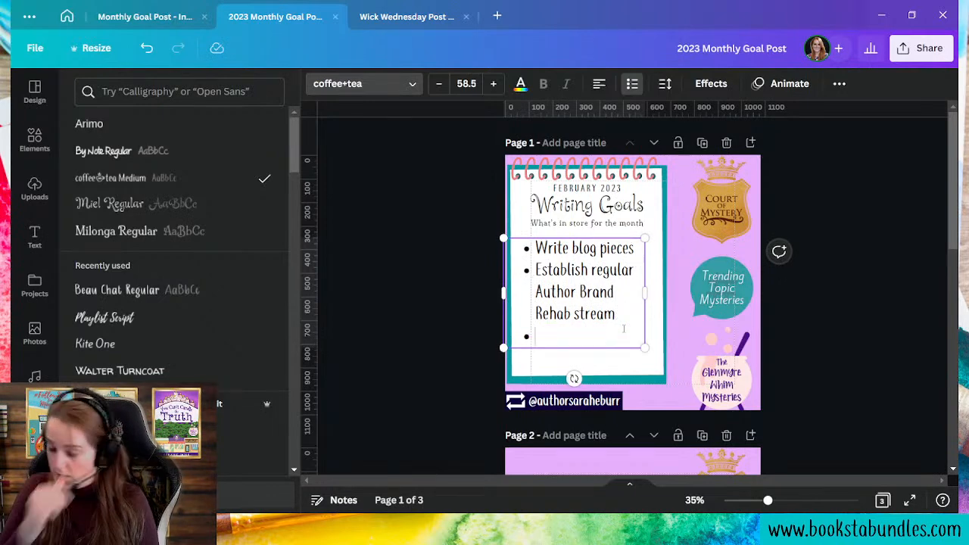
{"action": "type", "text": "Write"}
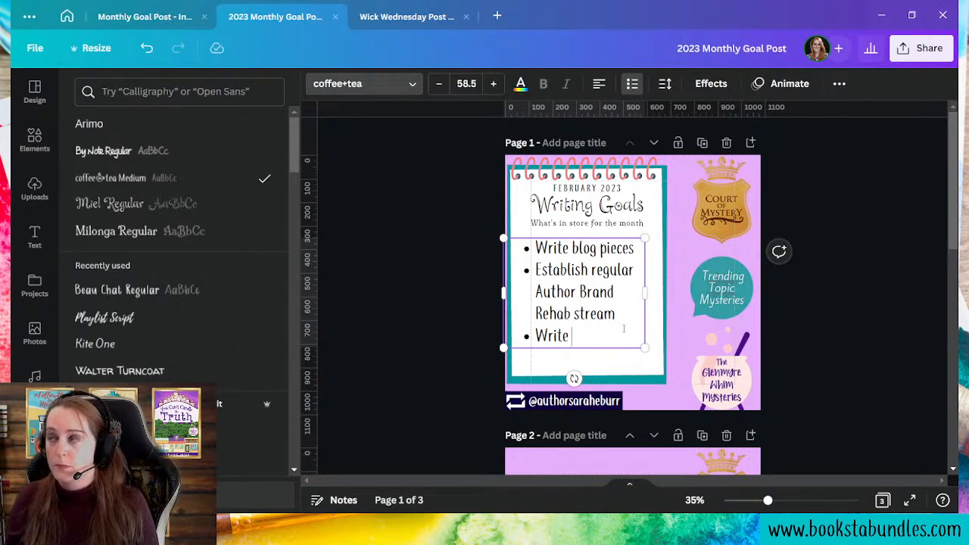
{"action": "key", "text": "BackSpace"}
{"action": "key", "text": "BackSpace"}
{"action": "key", "text": "BackSpace"}
{"action": "key", "text": "BackSpace"}
{"action": "key", "text": "BackSpace"}
{"action": "type", "text": "Get "}
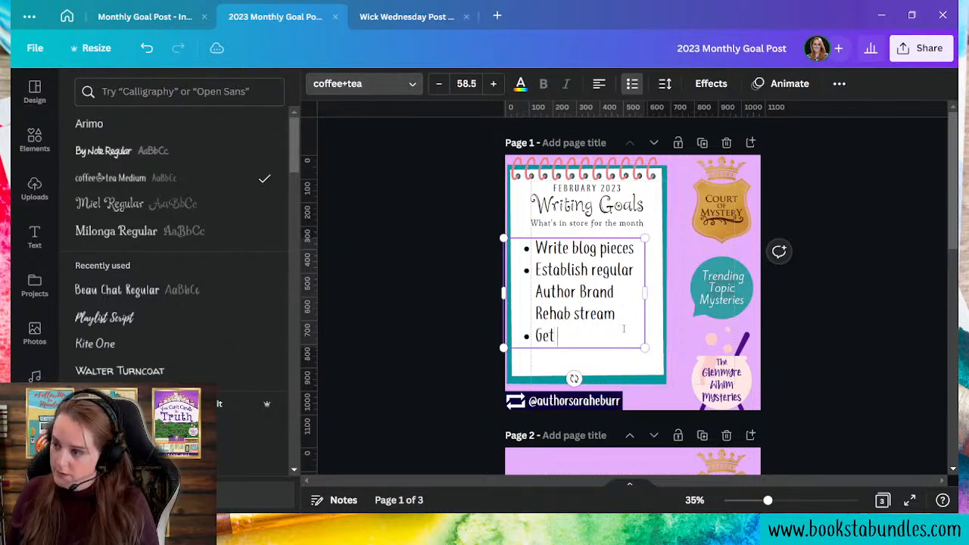
{"action": "type", "text": "MS up to 50,"}
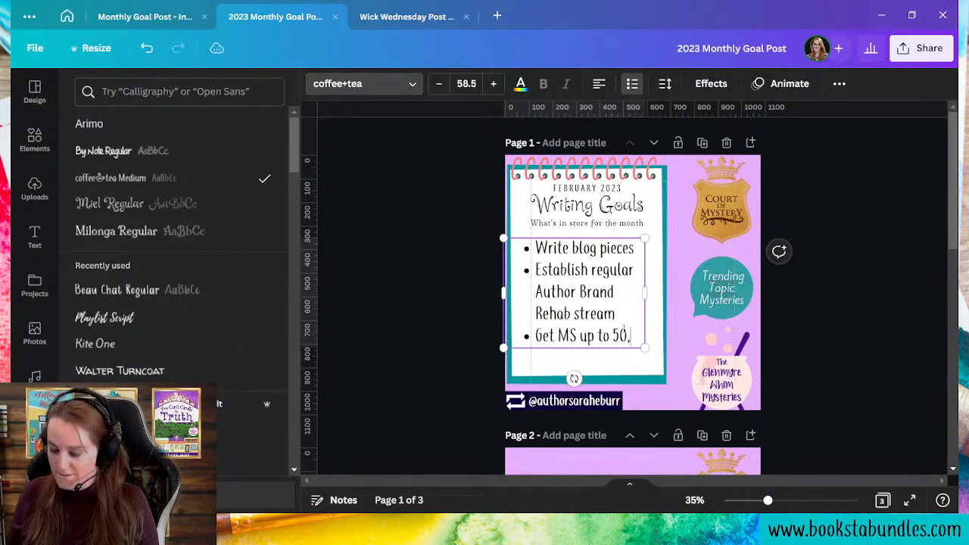
{"action": "type", "text": "000 words"}
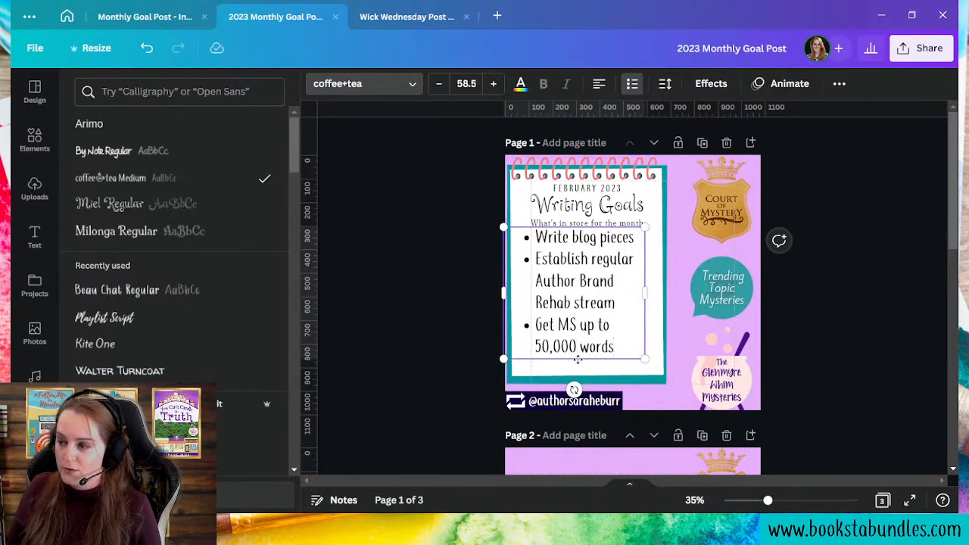
- Scale the goals list down to font size 45.6 and widen its text box across the notepad so the last goal fits on one line
{"action": "left_click_drag", "start_coordinate": [576, 363], "coordinate": [576, 363]}
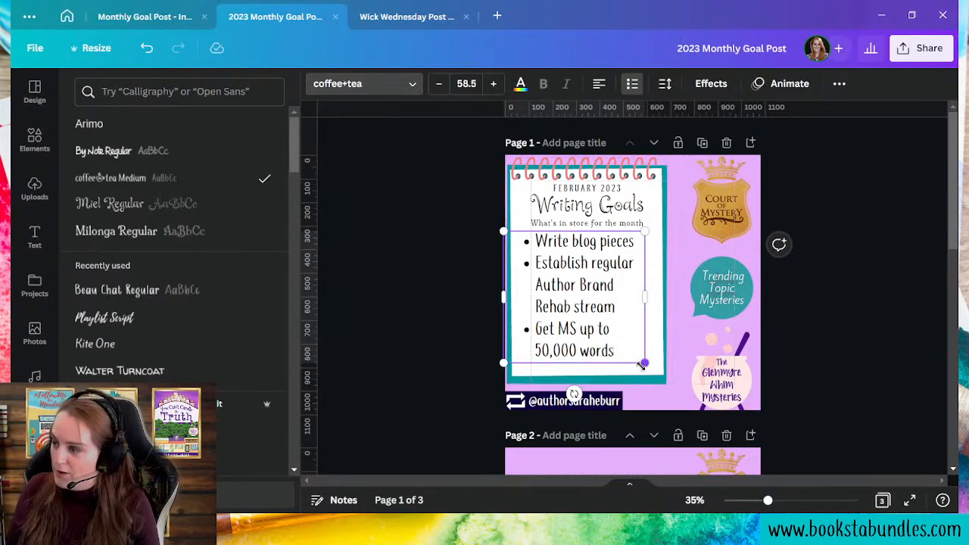
{"action": "left_click_drag", "start_coordinate": [643, 363], "coordinate": [613, 333]}
{"action": "left_click_drag", "start_coordinate": [613, 282], "coordinate": [659, 299]}
{"action": "mouse_move", "coordinate": [659, 294]}
{"action": "left_mouse_down"}
{"action": "mouse_move", "coordinate": [648, 294]}
{"action": "mouse_move", "coordinate": [659, 293]}
{"action": "left_mouse_up"}
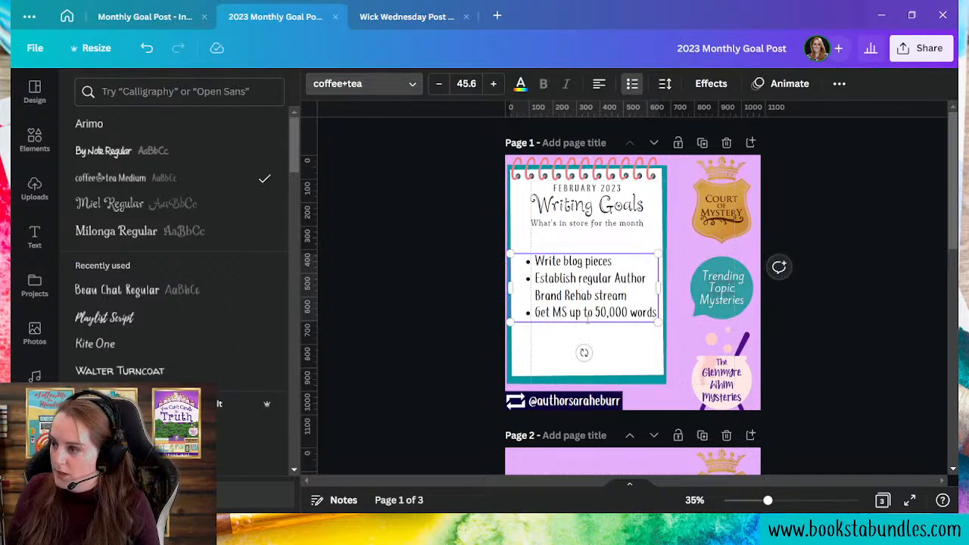
{"action": "left_click", "coordinate": [851, 429]}
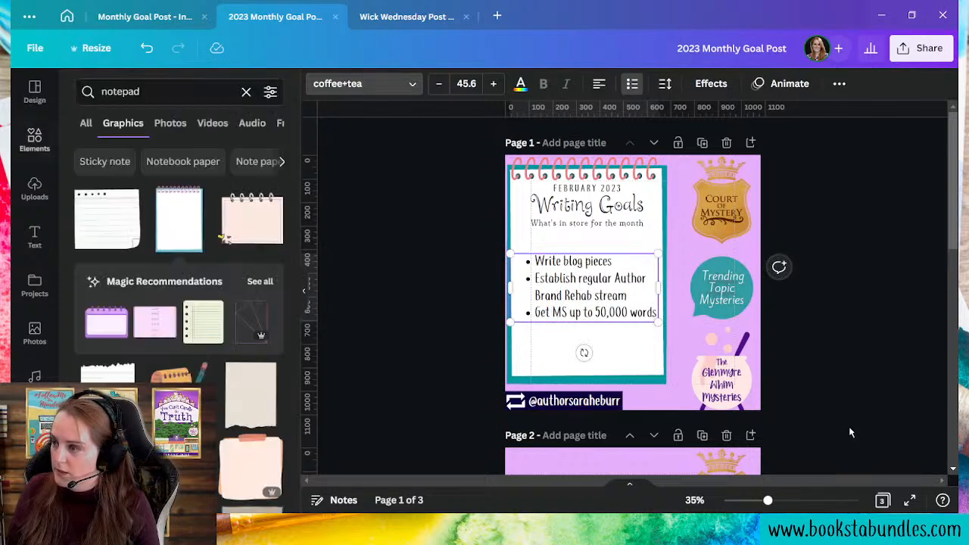
{"action": "left_click", "coordinate": [582, 318]}
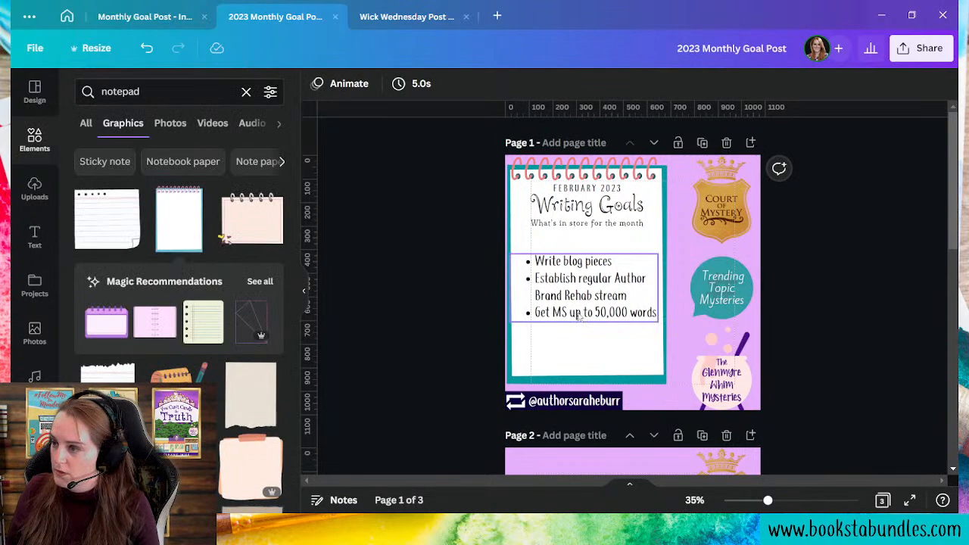
{"action": "left_click_drag", "start_coordinate": [566, 312], "coordinate": [568, 294]}
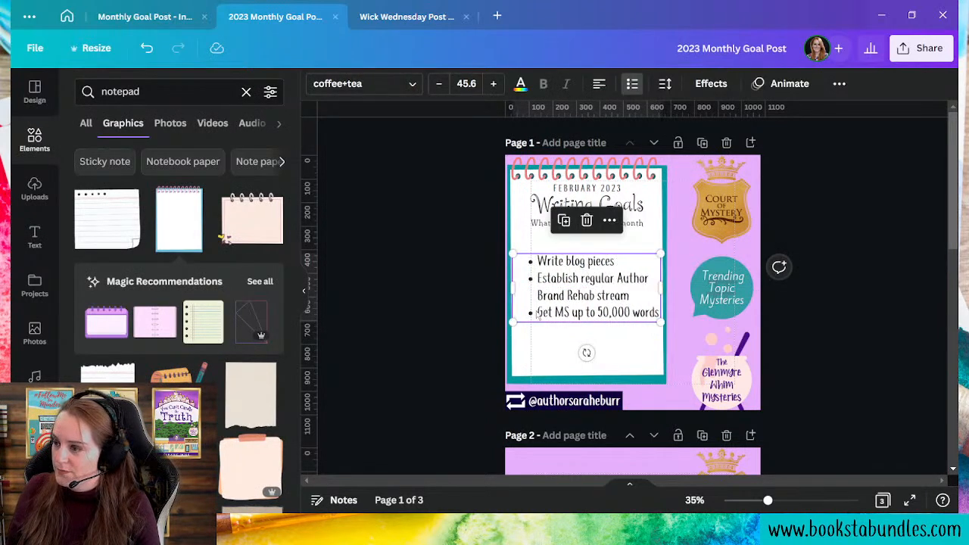
- Remove the bullets from all three goals and narrow the text box to fit the longest line
{"action": "left_click", "coordinate": [539, 317]}
{"action": "key", "text": "BackSpace"}
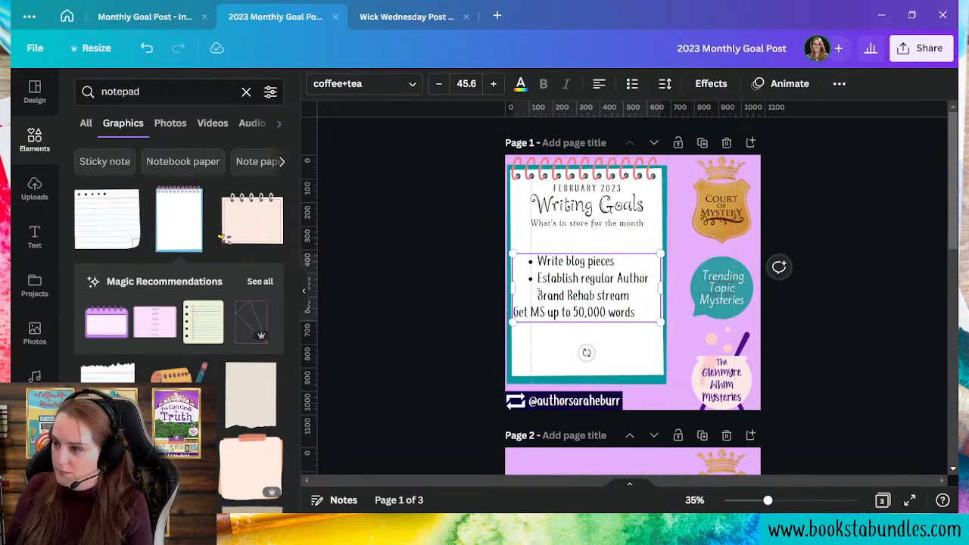
{"action": "left_click", "coordinate": [537, 278]}
{"action": "key", "text": "BackSpace"}
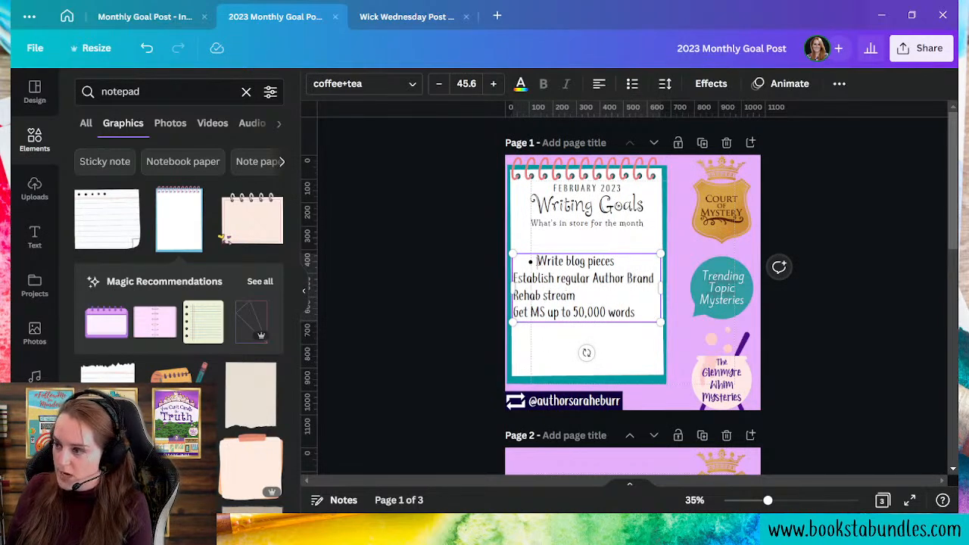
{"action": "key", "text": "Up"}
{"action": "key", "text": "BackSpace"}
{"action": "left_click_drag", "start_coordinate": [663, 288], "coordinate": [640, 288]}
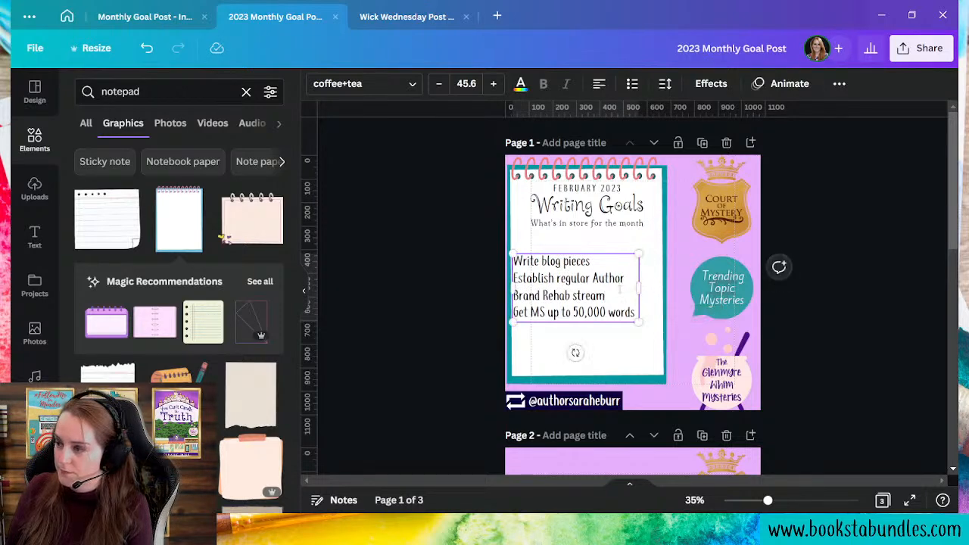
- Make the second goal end in "streams" and centre the goals text box horizontally beneath the tagline
{"action": "left_click", "coordinate": [639, 295]}
{"action": "type", "text": "s"}
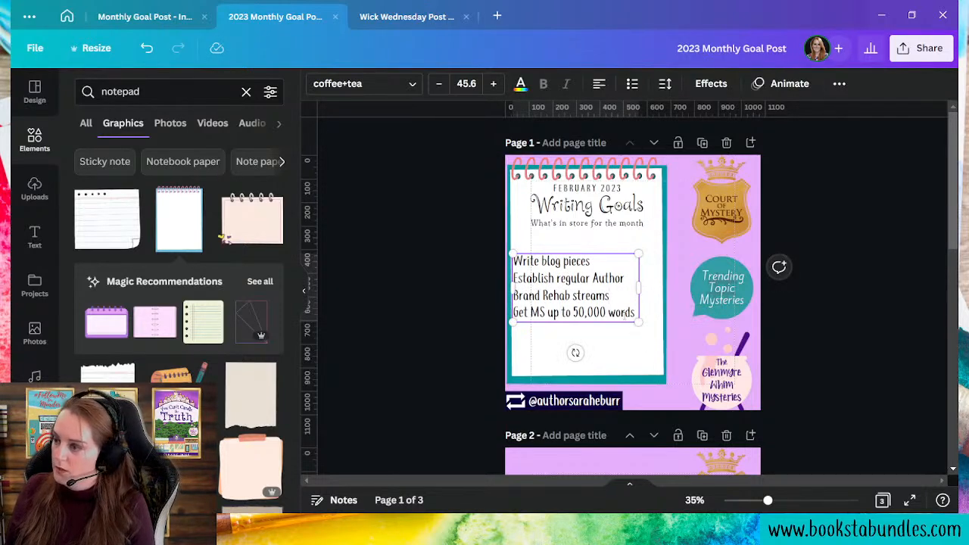
{"action": "left_click_drag", "start_coordinate": [594, 313], "coordinate": [607, 312]}
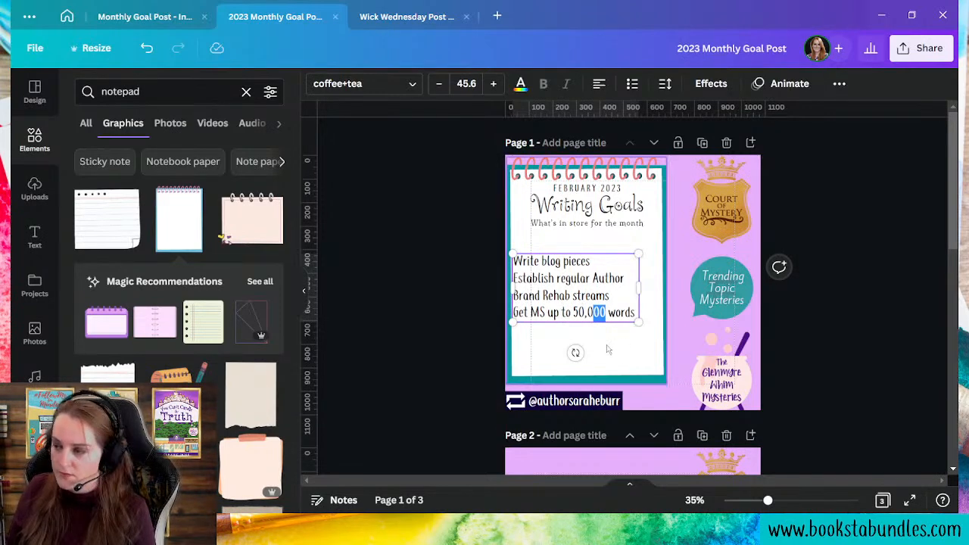
{"action": "left_click_drag", "start_coordinate": [573, 323], "coordinate": [583, 316]}
- Separate the three goals with a blank line after the first and the second goal
{"action": "left_click", "coordinate": [594, 269]}
{"action": "left_click", "coordinate": [603, 252]}
{"action": "key", "text": "Return"}
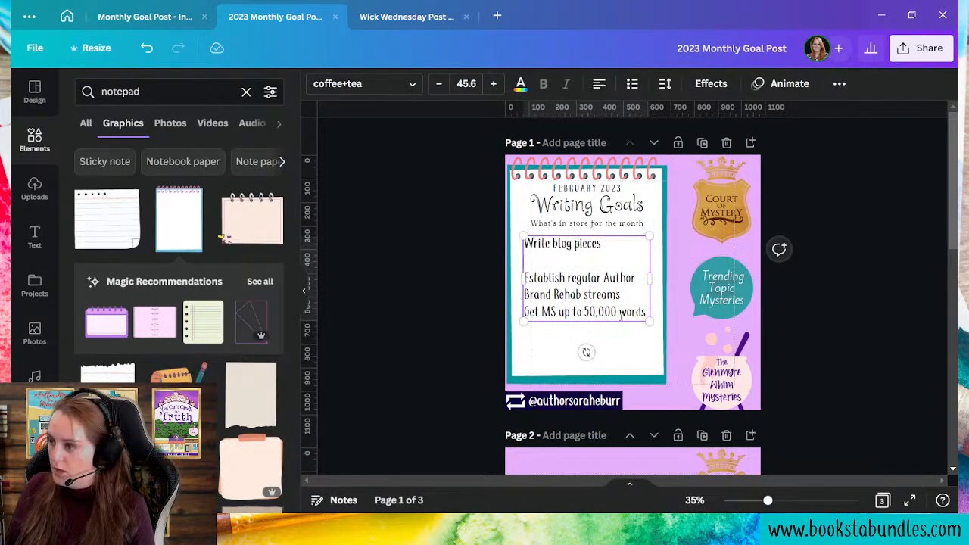
{"action": "left_click", "coordinate": [627, 293]}
{"action": "key", "text": "Return"}
- Reposition the spaced goals below the tagline and nudge them sideways until their left edge lines up with the heading's
{"action": "mouse_move", "coordinate": [613, 335]}
{"action": "left_mouse_down"}
{"action": "mouse_move", "coordinate": [611, 345]}
{"action": "mouse_move", "coordinate": [603, 324]}
{"action": "left_mouse_up"}
{"action": "left_click", "coordinate": [882, 404]}
{"action": "key", "text": "Left"}
{"action": "key", "text": "Left"}
{"action": "key", "text": "Left"}
{"action": "key", "text": "Left"}
{"action": "key", "text": "Left"}
{"action": "key", "text": "Left"}
{"action": "key", "text": "Left"}
{"action": "key", "text": "Left"}
{"action": "key", "text": "Left"}
{"action": "key", "text": "Left"}
{"action": "key", "text": "Left"}
{"action": "key", "text": "Left"}
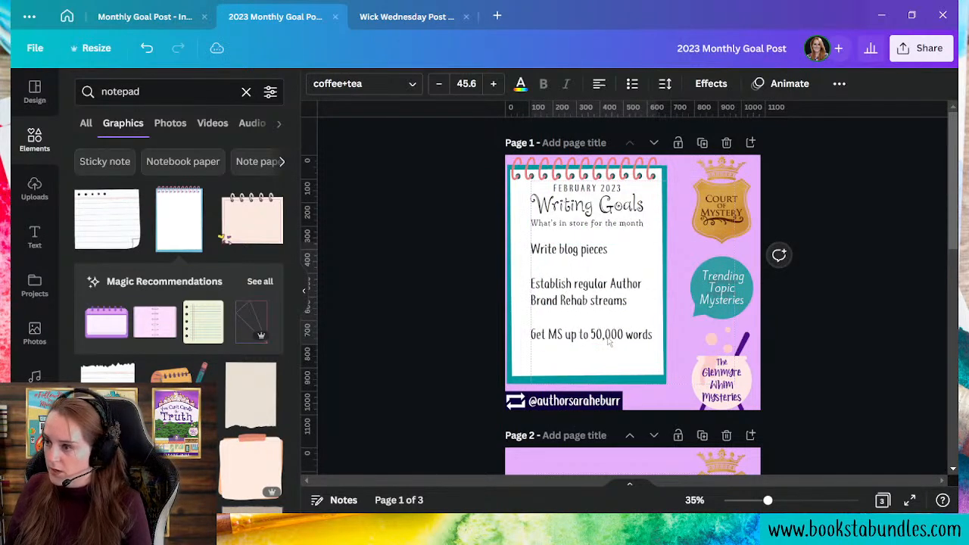
{"action": "key", "text": "Right"}
{"action": "key", "text": "Right"}
{"action": "key", "text": "Right"}
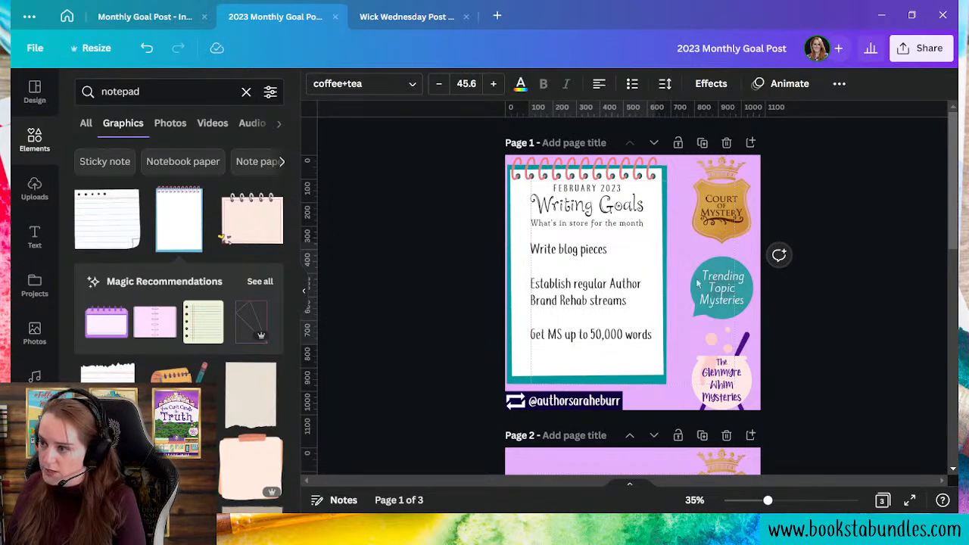
{"action": "left_click", "coordinate": [871, 408]}
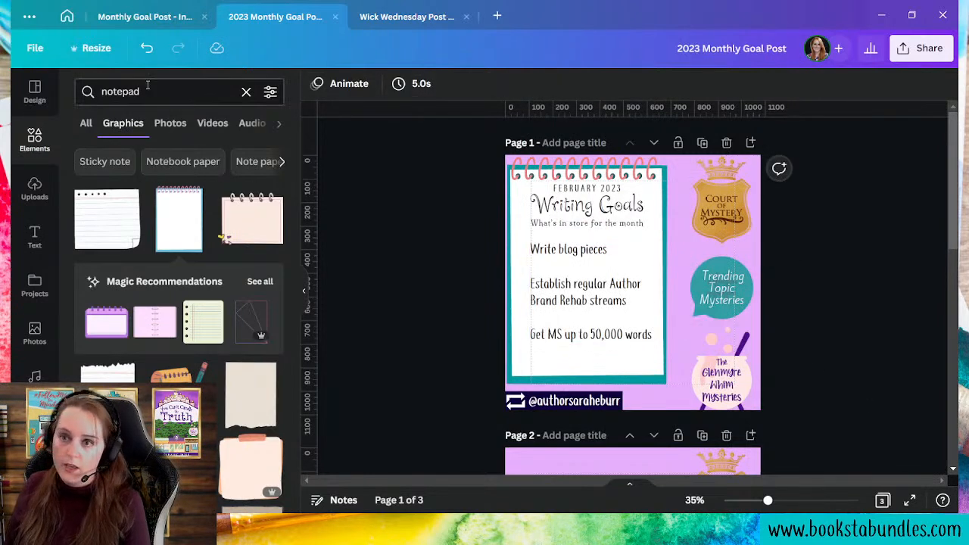
- Search the graphics library for "thumbtack" and look through the pin designs
{"action": "left_click", "coordinate": [148, 90]}
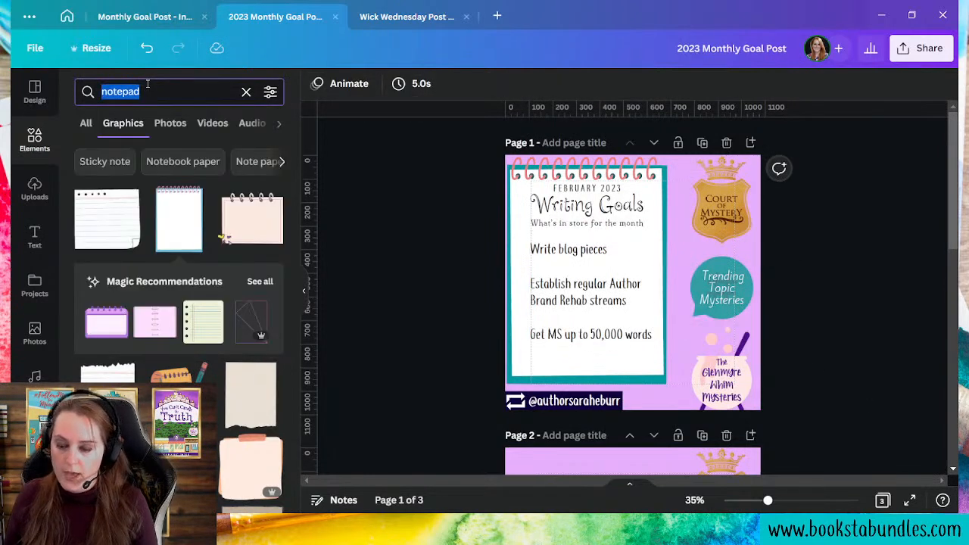
{"action": "type", "text": "thumb"}
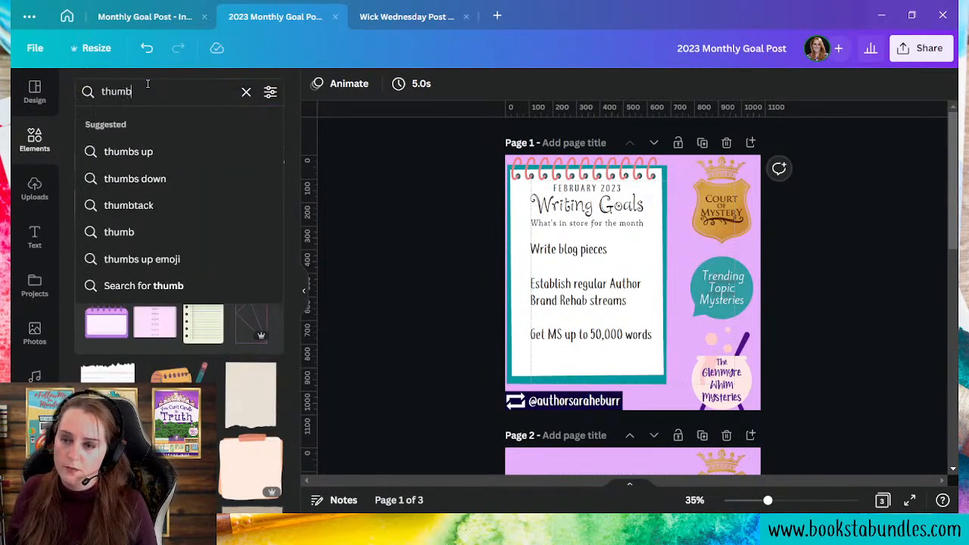
{"action": "left_click", "coordinate": [129, 209]}
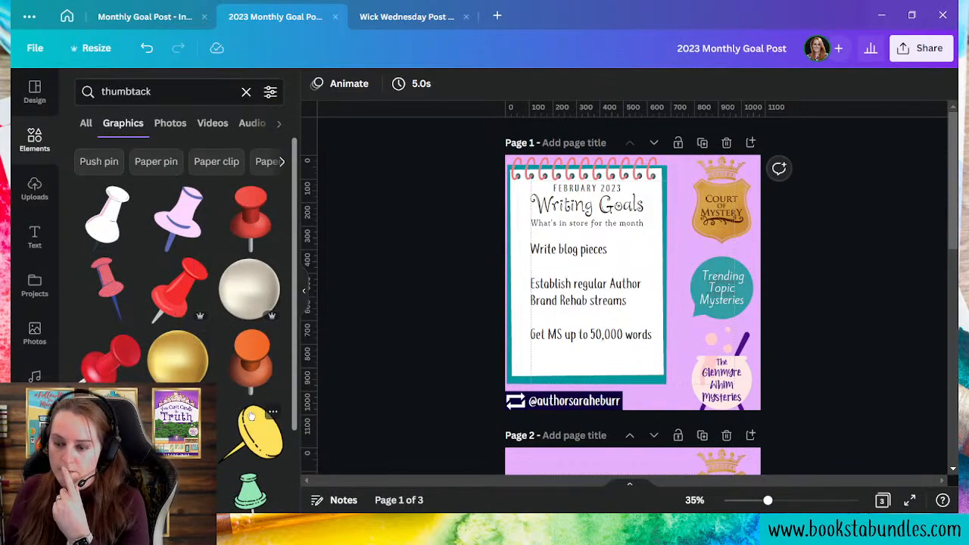
{"action": "scroll", "coordinate": [252, 416], "scroll_direction": "down", "scroll_amount": 3}
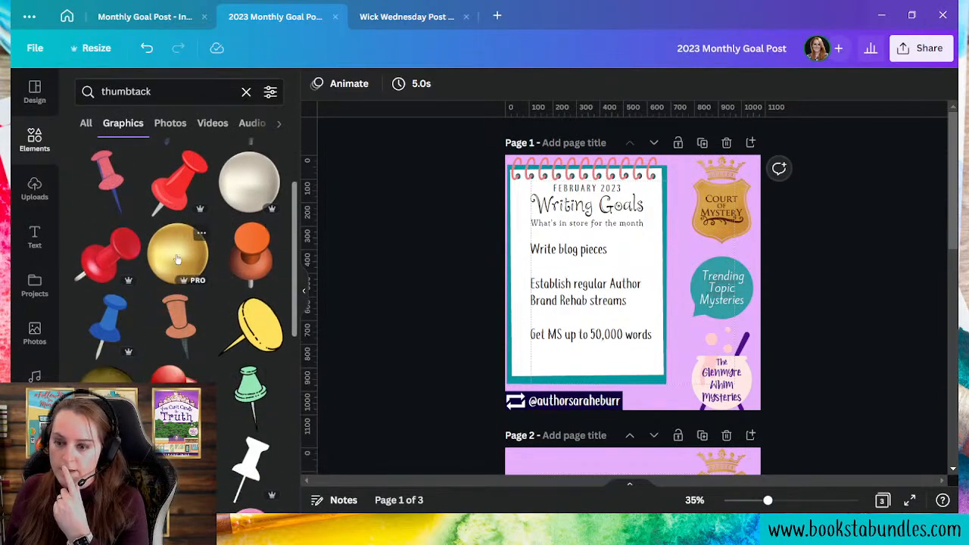
{"action": "scroll", "coordinate": [176, 259], "scroll_direction": "down", "scroll_amount": 5}
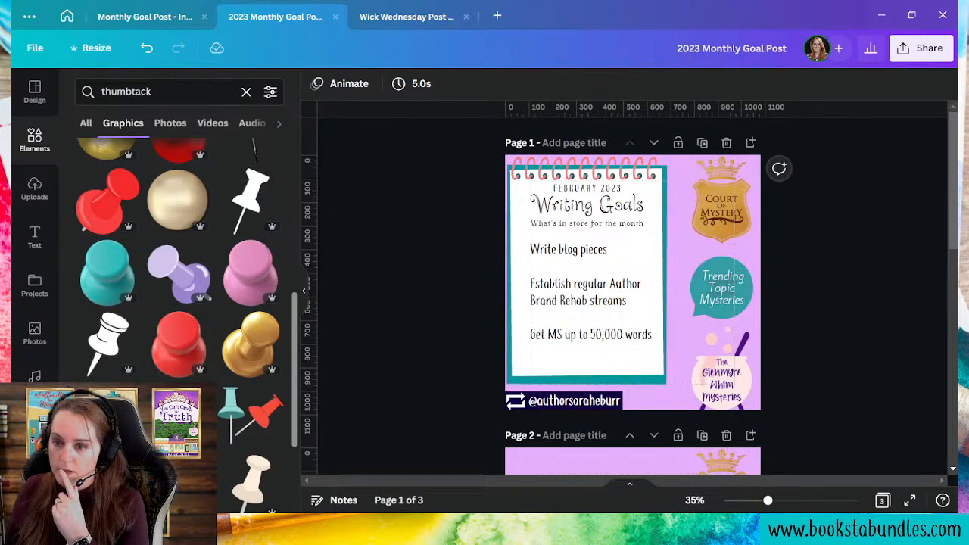
- Try a small purple thumbtack as the bullet beside "Write blog pieces", compare other pin graphics, and delete it
{"action": "left_click", "coordinate": [203, 296]}
{"action": "left_click_drag", "start_coordinate": [691, 344], "coordinate": [530, 301]}
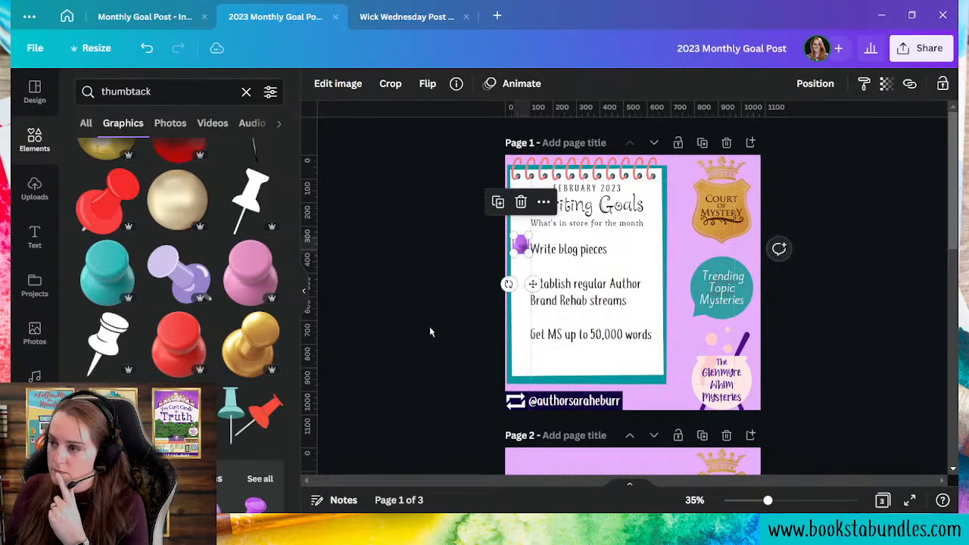
{"action": "left_click", "coordinate": [415, 390]}
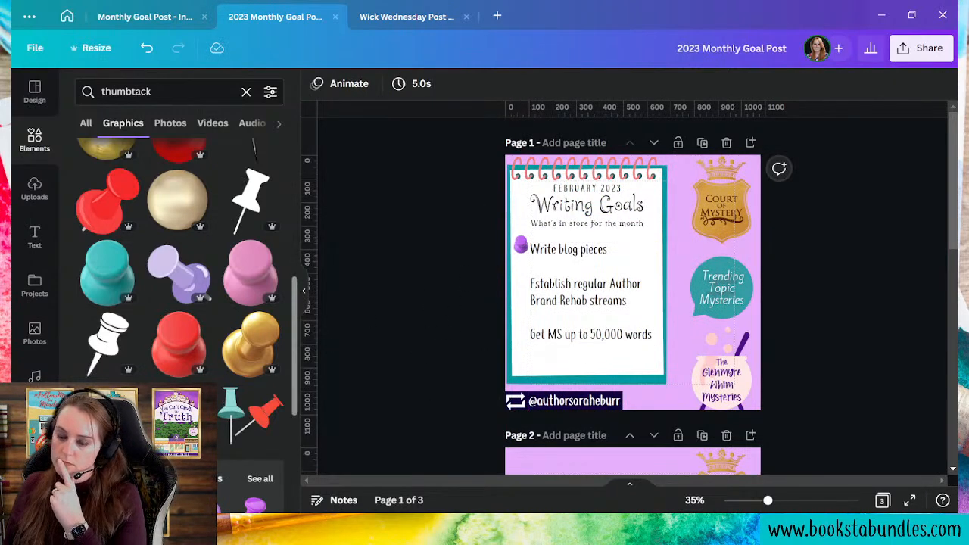
{"action": "scroll", "coordinate": [181, 318], "scroll_direction": "down", "scroll_amount": 4}
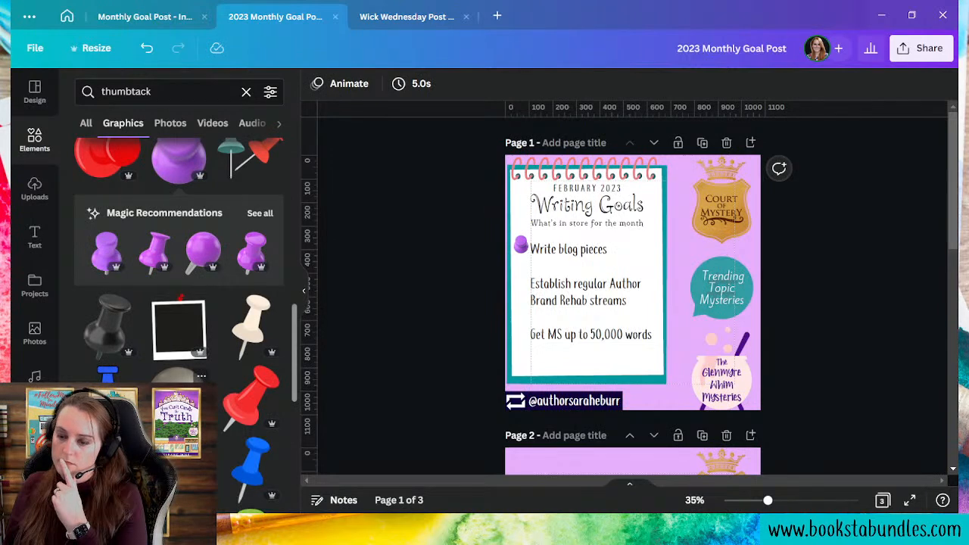
{"action": "scroll", "coordinate": [247, 440], "scroll_direction": "down", "scroll_amount": 3}
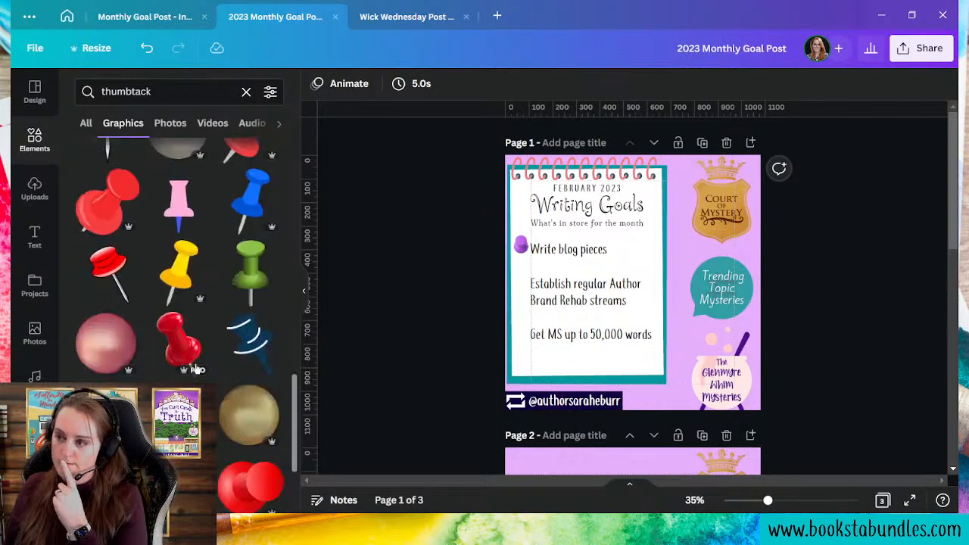
{"action": "left_click", "coordinate": [521, 244]}
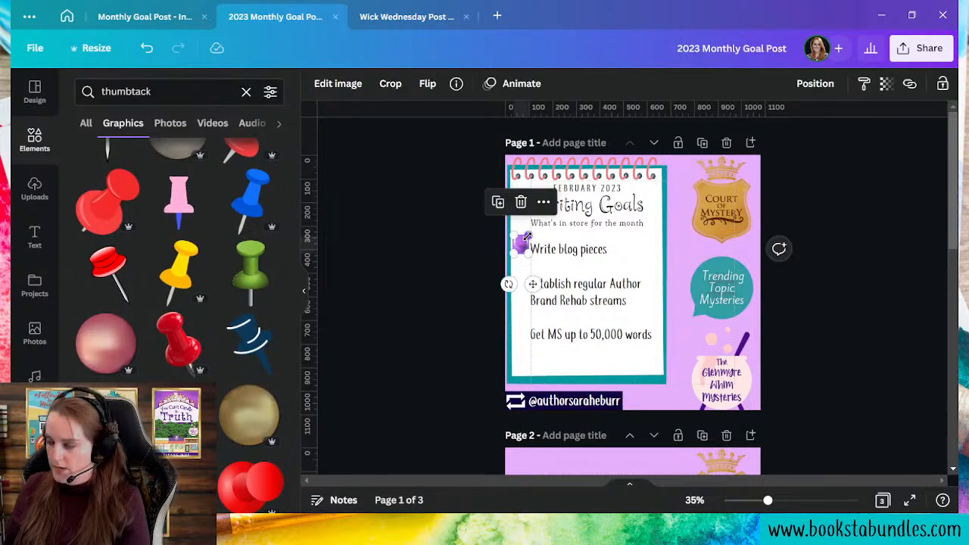
{"action": "key", "text": "Delete"}
- Try the pink thumbtack graphic, shrunk to bullet size beside the first goal, and remove it
{"action": "scroll", "coordinate": [268, 262], "scroll_direction": "up", "scroll_amount": 5}
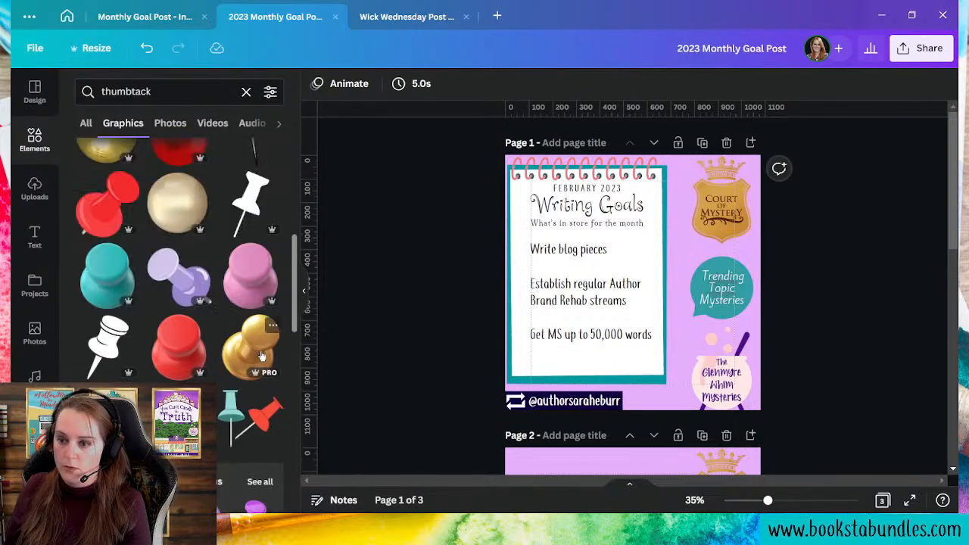
{"action": "left_click", "coordinate": [248, 279]}
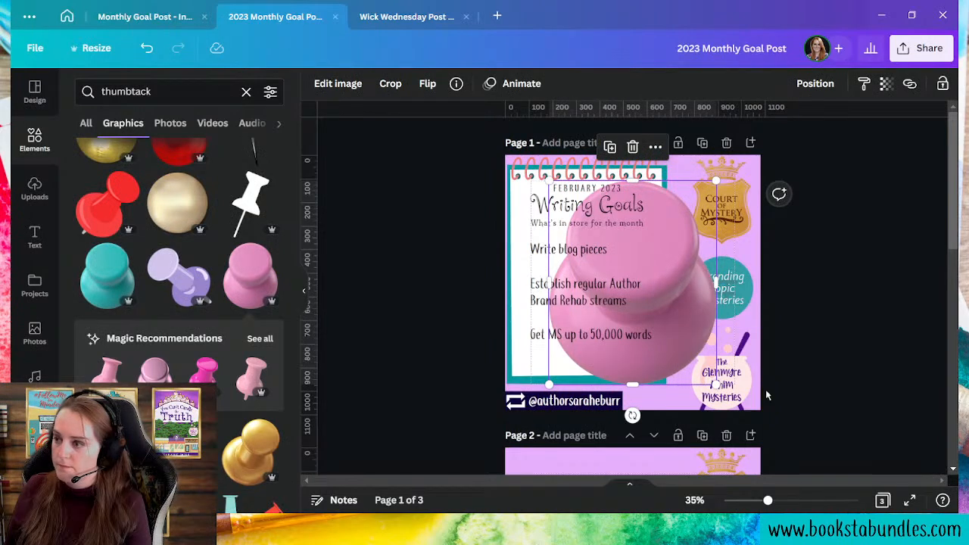
{"action": "left_click_drag", "start_coordinate": [715, 384], "coordinate": [532, 290]}
{"action": "key", "text": "Down"}
{"action": "key", "text": "Down"}
{"action": "key", "text": "Down"}
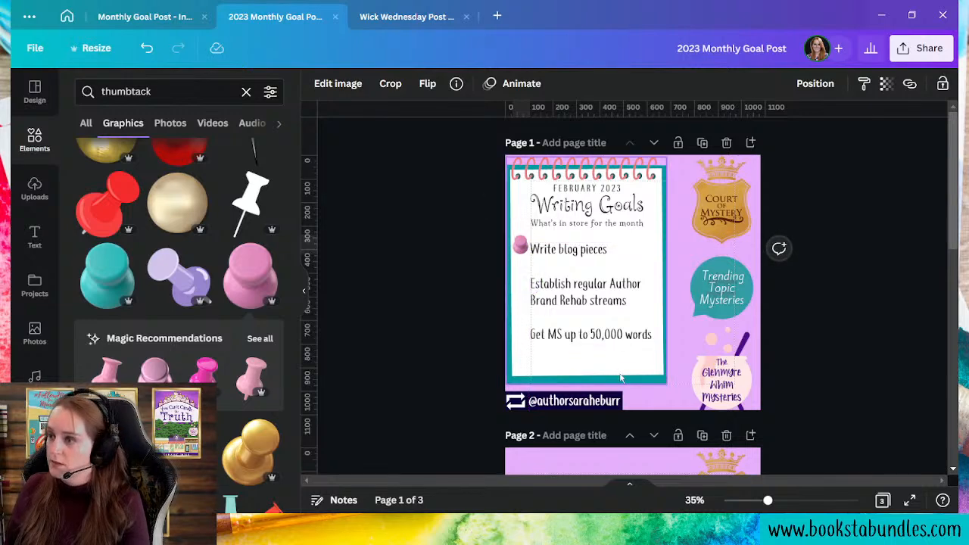
{"action": "left_click", "coordinate": [551, 277]}
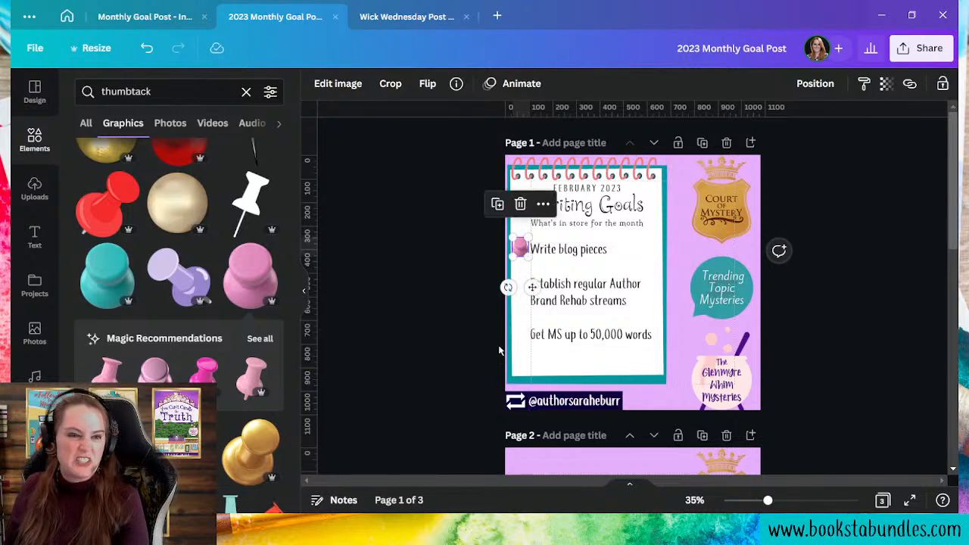
{"action": "key", "text": "Delete"}
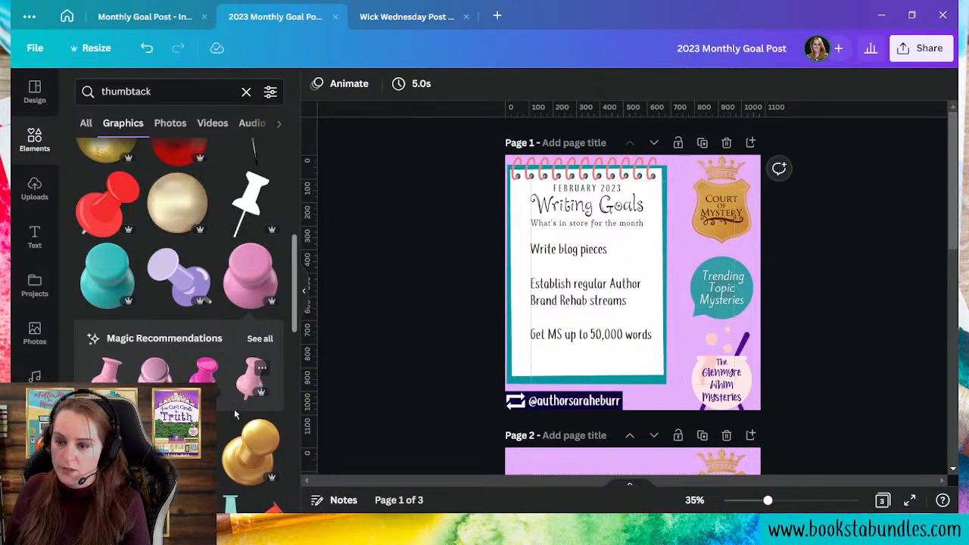
- Add the tilted lavender thumbtack, shrink it to bullet size and nudge it down level with "Write blog pieces"
{"action": "left_click", "coordinate": [191, 273]}
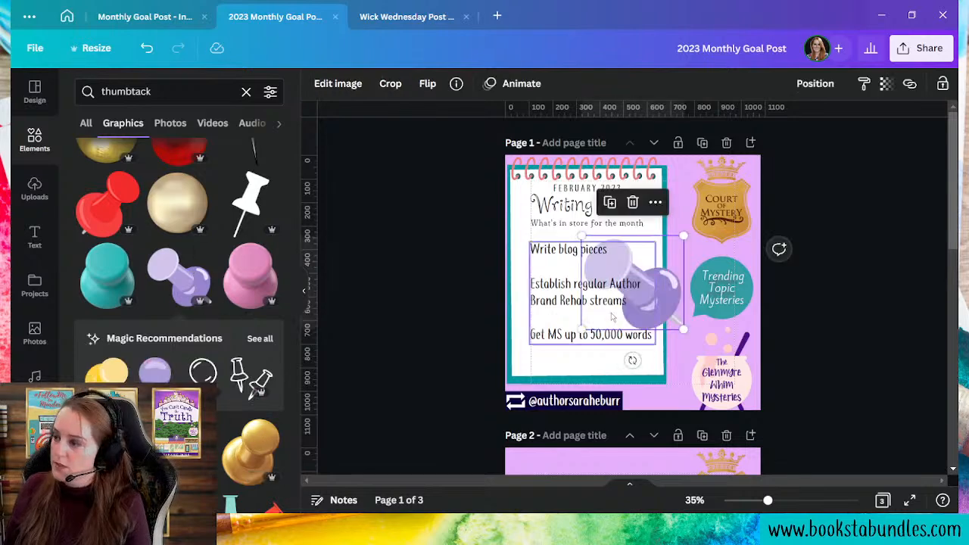
{"action": "left_click_drag", "start_coordinate": [679, 333], "coordinate": [532, 280]}
{"action": "left_click", "coordinate": [384, 338]}
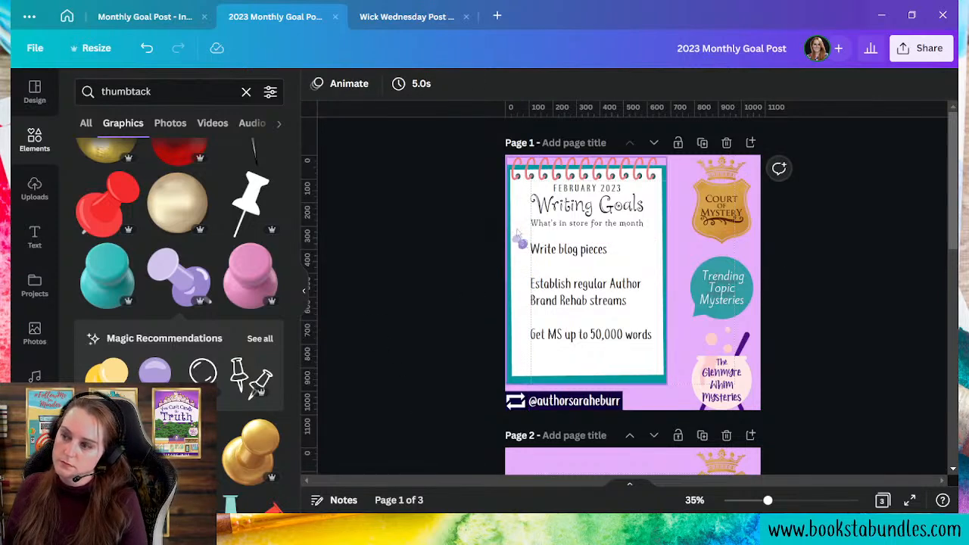
{"action": "left_click", "coordinate": [521, 242]}
{"action": "key", "text": "Down"}
{"action": "key", "text": "Down"}
{"action": "key", "text": "Down"}
{"action": "key", "text": "Down"}
{"action": "key", "text": "Down"}
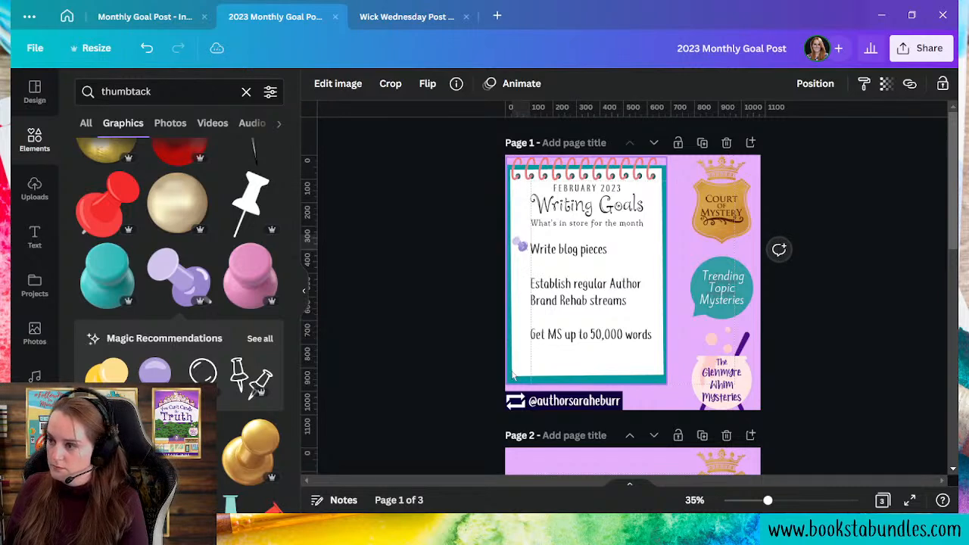
{"action": "left_click", "coordinate": [433, 345]}
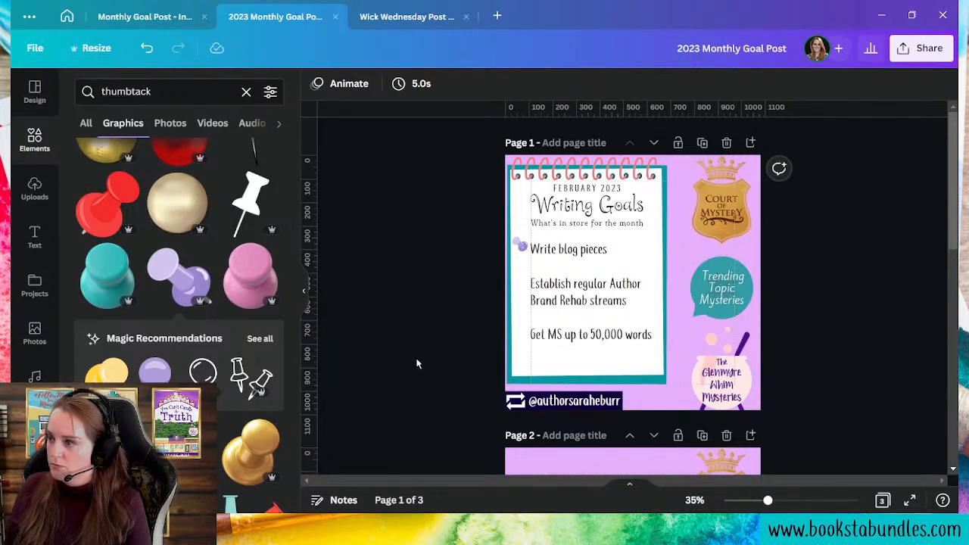
- Duplicate the lavender thumbtack twice and place the copies beside the second and third goals, in line with the first
{"action": "left_click", "coordinate": [519, 255]}
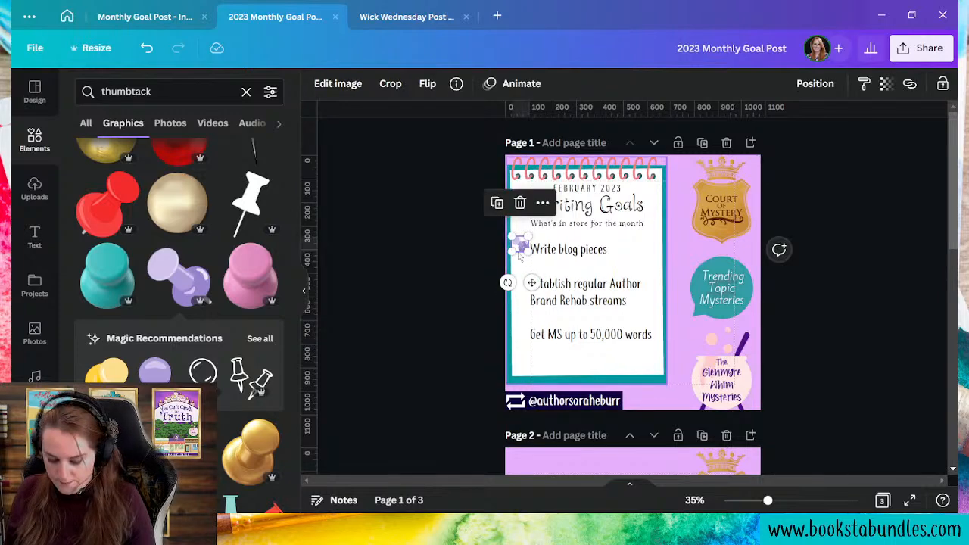
{"action": "key", "text": "ctrl+v"}
{"action": "left_click_drag", "start_coordinate": [535, 289], "coordinate": [530, 325]}
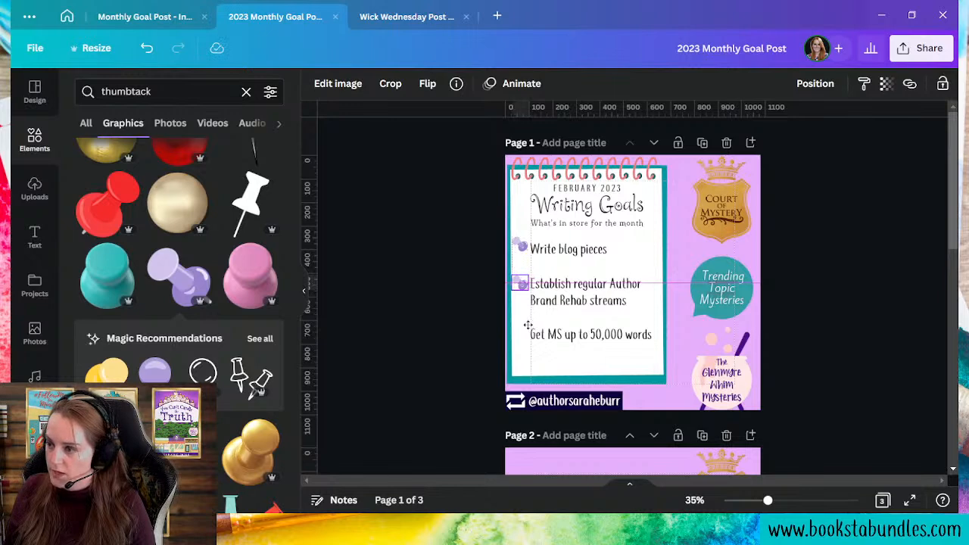
{"action": "left_click", "coordinate": [434, 355]}
{"action": "left_click", "coordinate": [522, 286]}
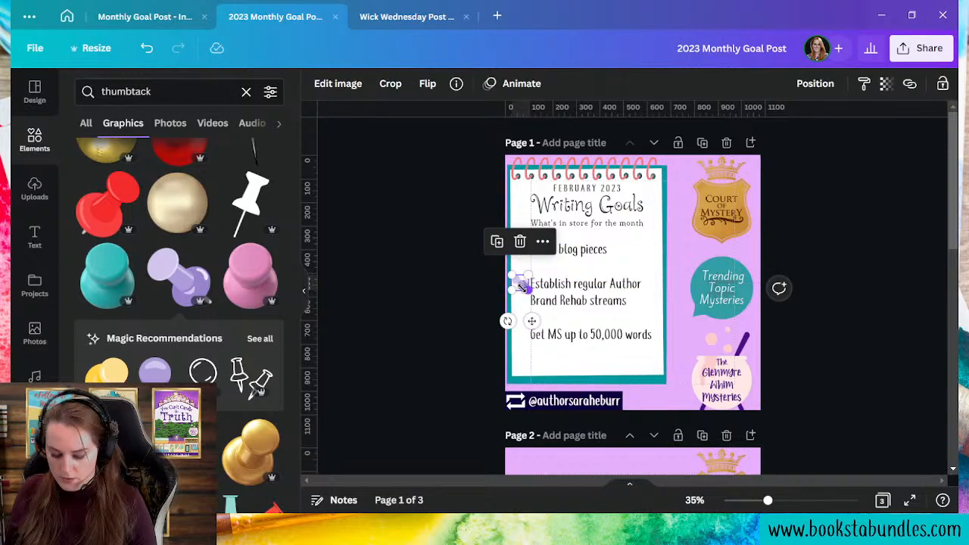
{"action": "key", "text": "ctrl+d"}
{"action": "left_click_drag", "start_coordinate": [534, 326], "coordinate": [531, 373]}
{"action": "left_click", "coordinate": [556, 424]}
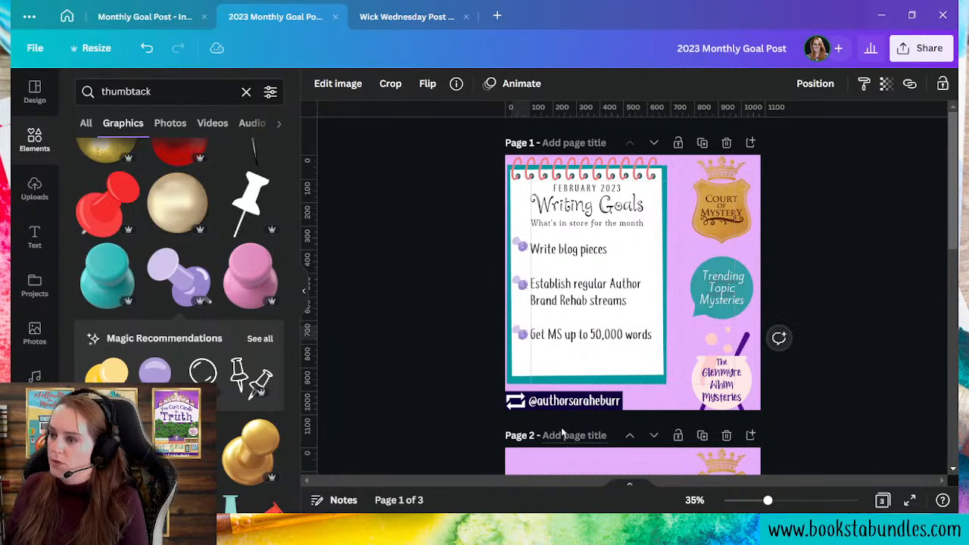
{"action": "left_click", "coordinate": [521, 331]}
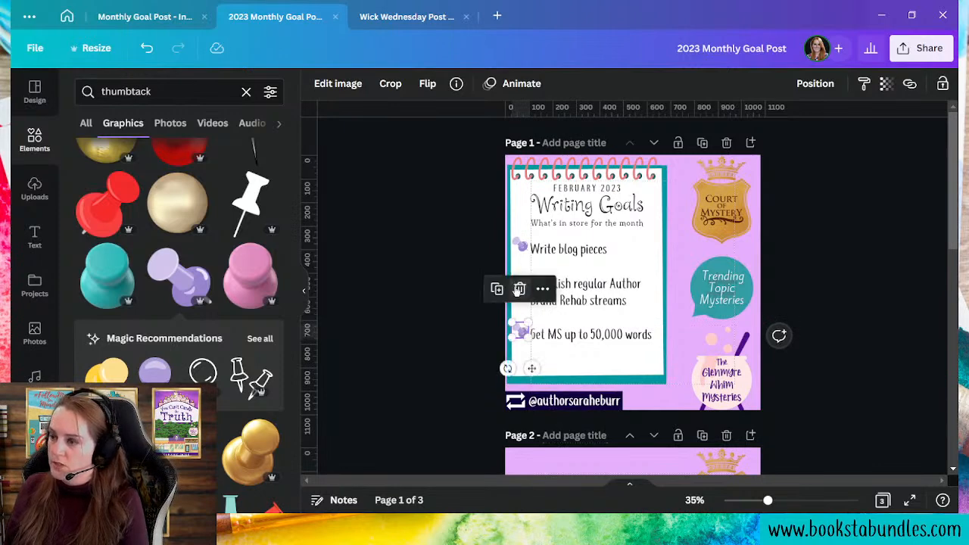
{"action": "left_click", "coordinate": [520, 288]}
- Recolour the notepad's spiral rings to the palest pink document colour after comparing purple, lilac and a deeper pink
{"action": "left_click", "coordinate": [555, 168]}
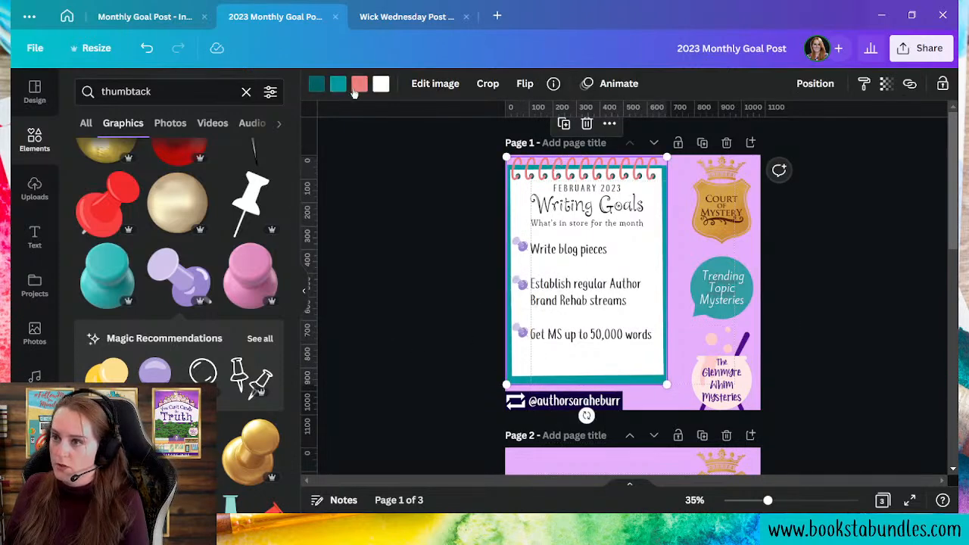
{"action": "left_click", "coordinate": [359, 84]}
{"action": "left_click", "coordinate": [195, 327]}
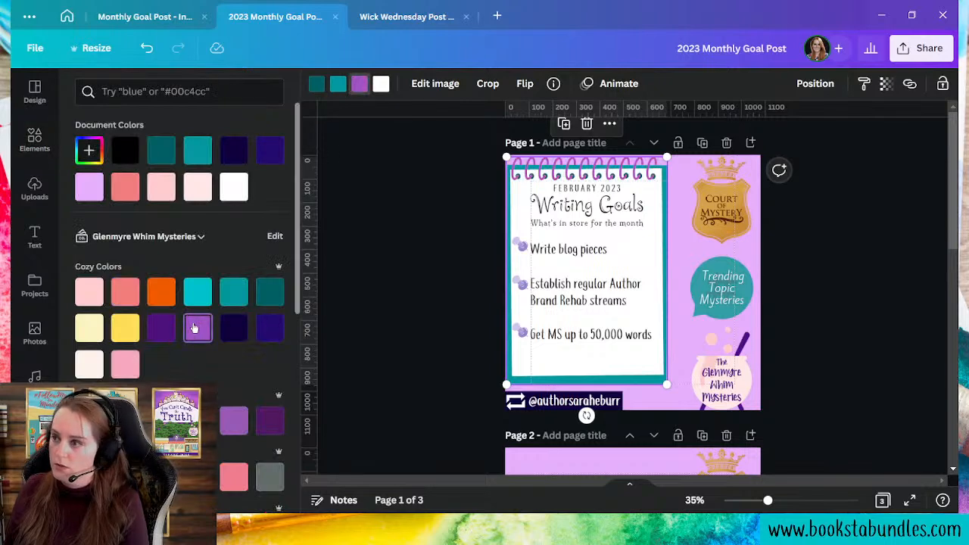
{"action": "left_click", "coordinate": [89, 188]}
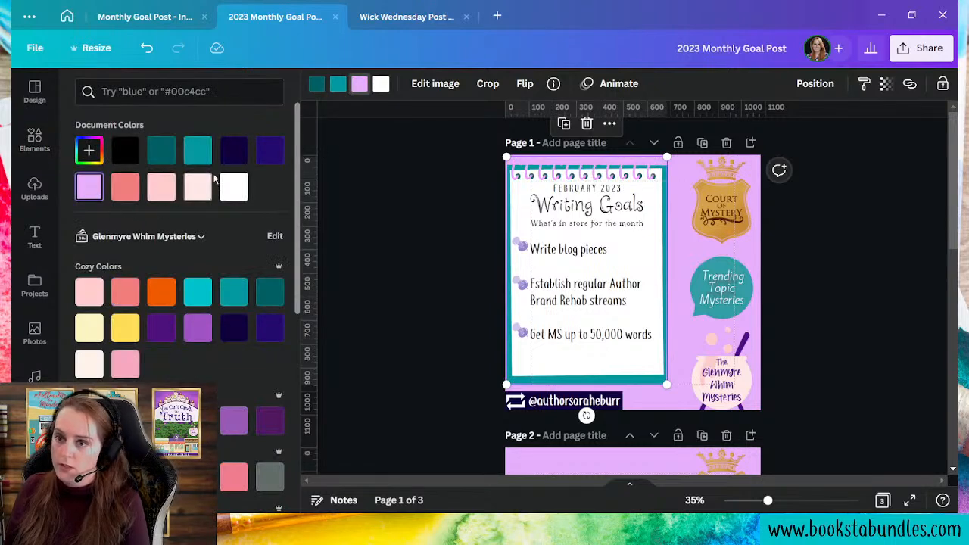
{"action": "left_click", "coordinate": [194, 189]}
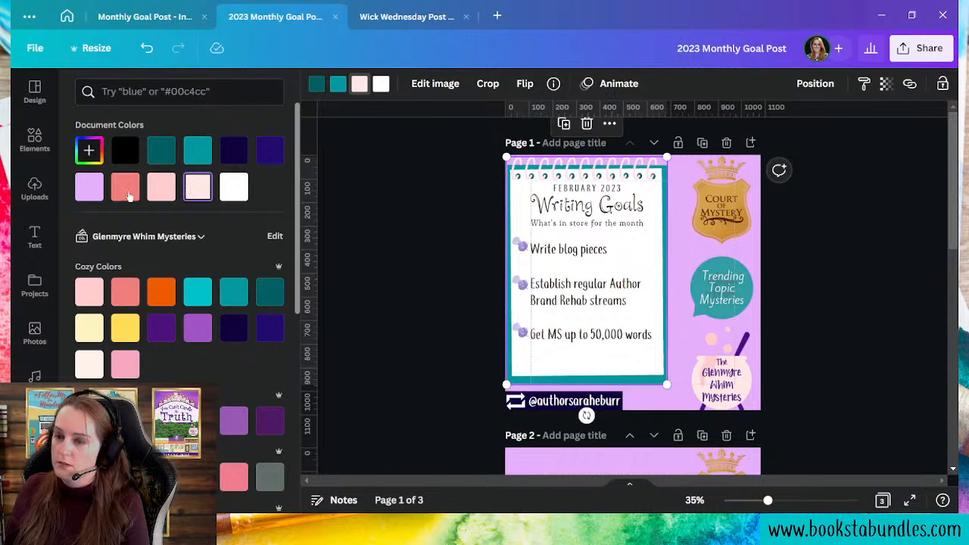
{"action": "left_click", "coordinate": [160, 188]}
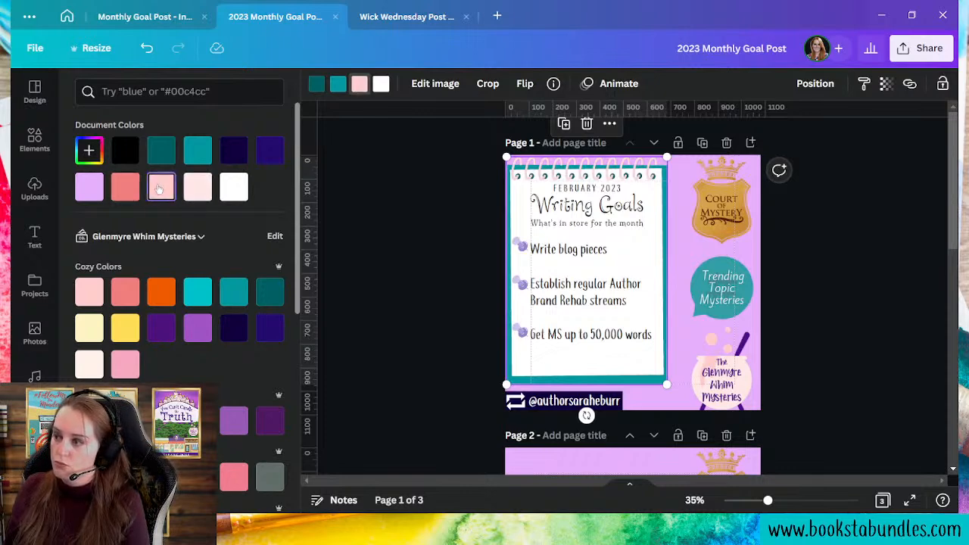
{"action": "left_click", "coordinate": [196, 189]}
{"action": "left_click", "coordinate": [159, 189]}
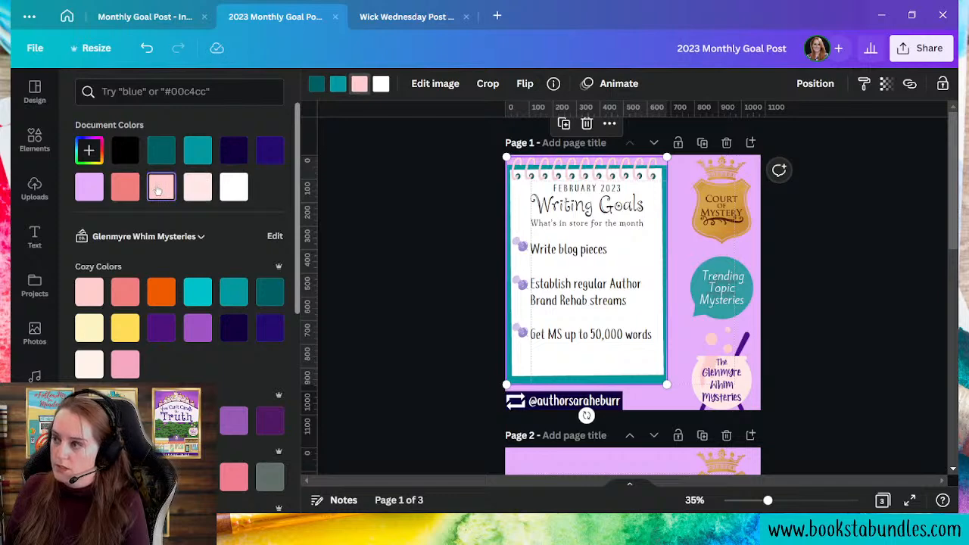
{"action": "left_click", "coordinate": [198, 194]}
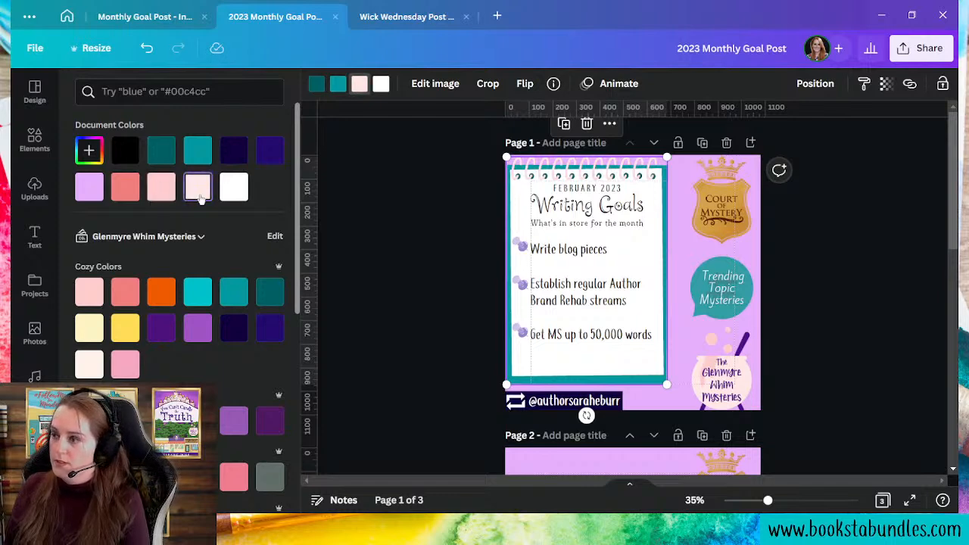
{"action": "left_click", "coordinate": [844, 384]}
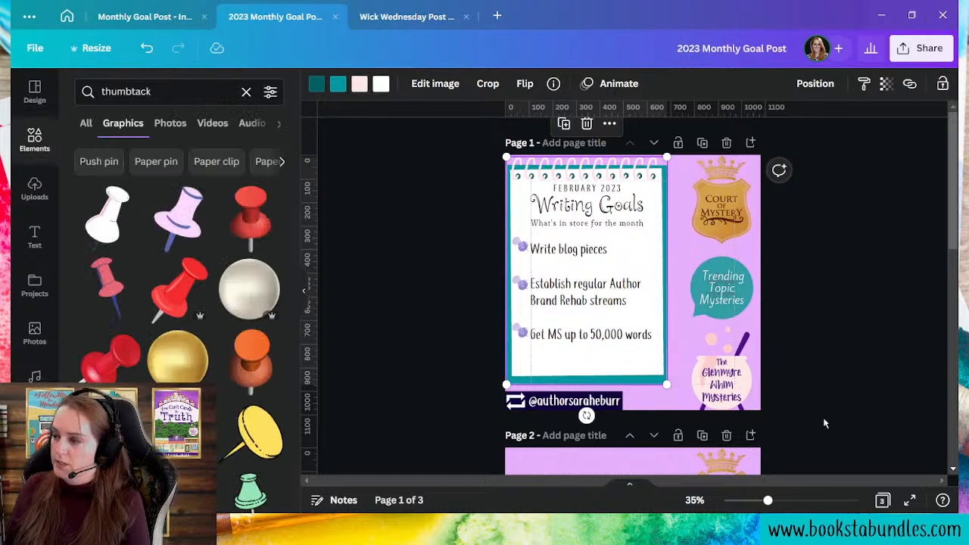
{"action": "left_click", "coordinate": [825, 424]}
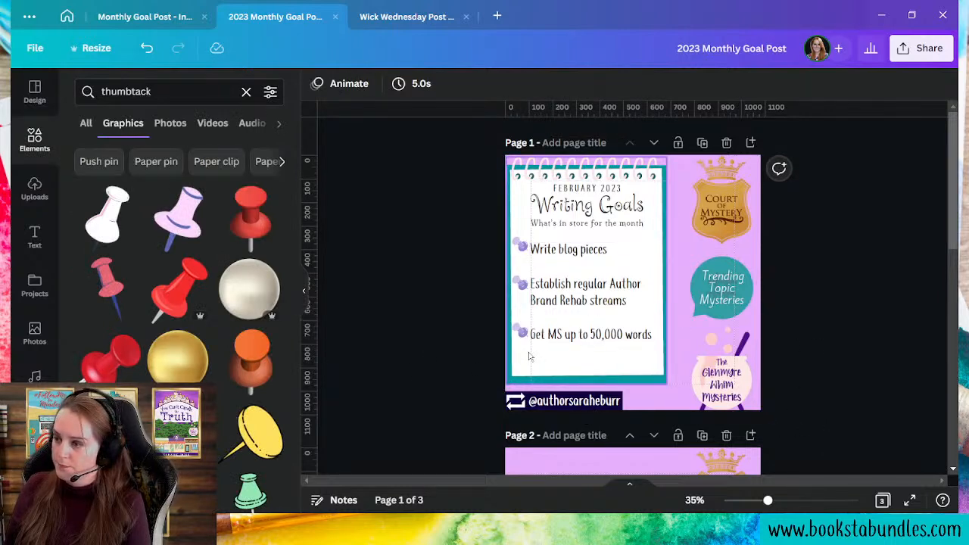
- Nudge the goals text box slightly to the right to leave a gap beside the thumbtack bullets
{"action": "left_click", "coordinate": [564, 341]}
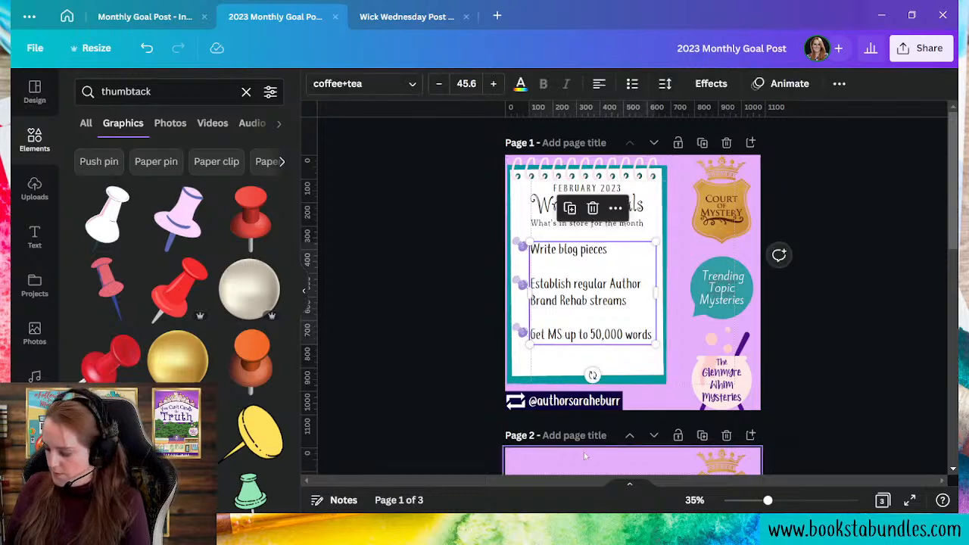
{"action": "key", "text": "Right"}
{"action": "key", "text": "Right"}
{"action": "key", "text": "Right"}
{"action": "key", "text": "Right"}
{"action": "key", "text": "Right"}
{"action": "key", "text": "Right"}
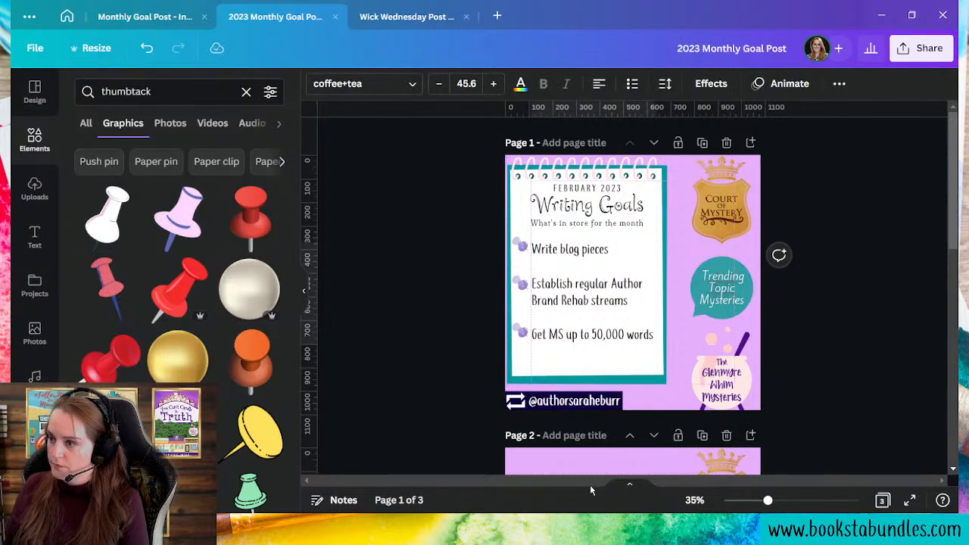
{"action": "left_click", "coordinate": [851, 445]}
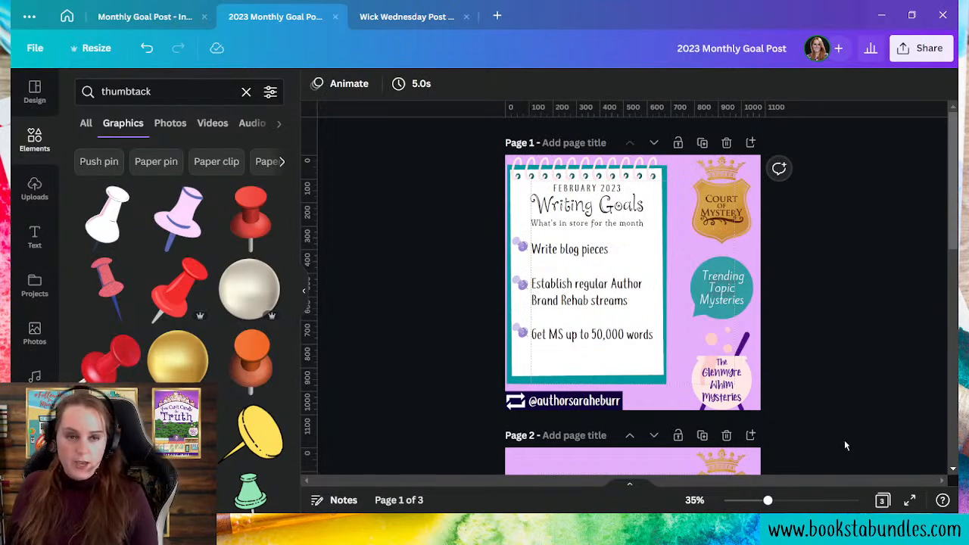
{"action": "scroll", "coordinate": [859, 351], "scroll_direction": "down", "scroll_amount": 4}
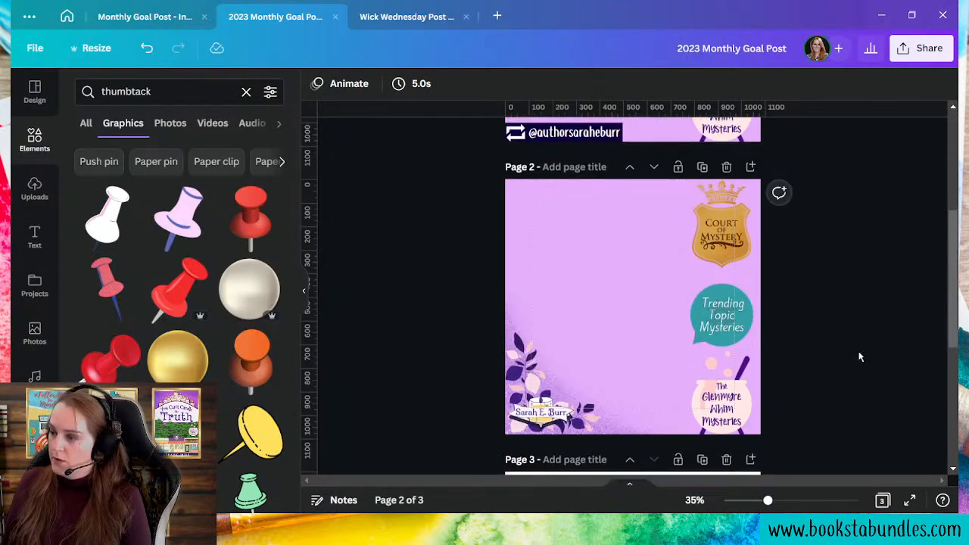
{"action": "scroll", "coordinate": [859, 350], "scroll_direction": "up", "scroll_amount": 4}
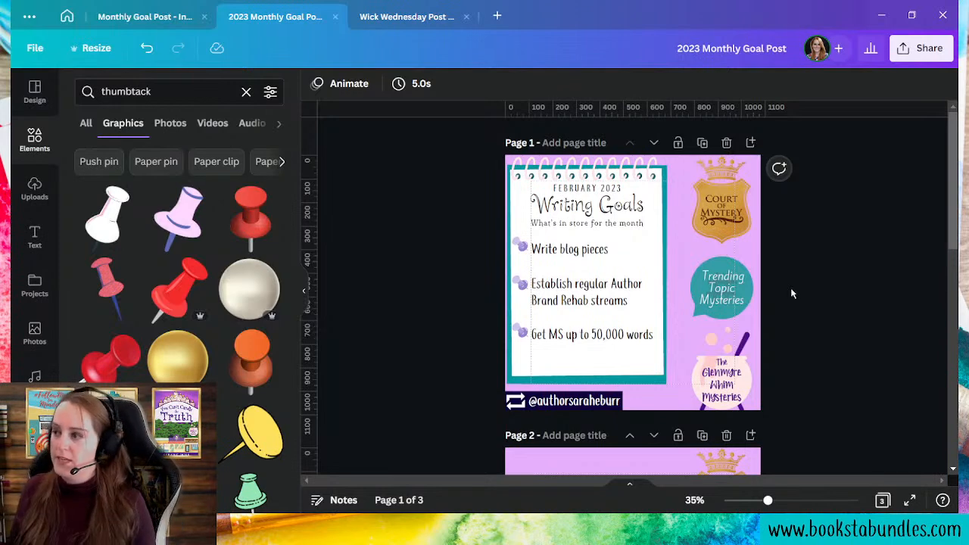
- Add a Drop shadow to the Court of Mystery badge on page 1 and open the shadow's settings
{"action": "left_click", "coordinate": [726, 185]}
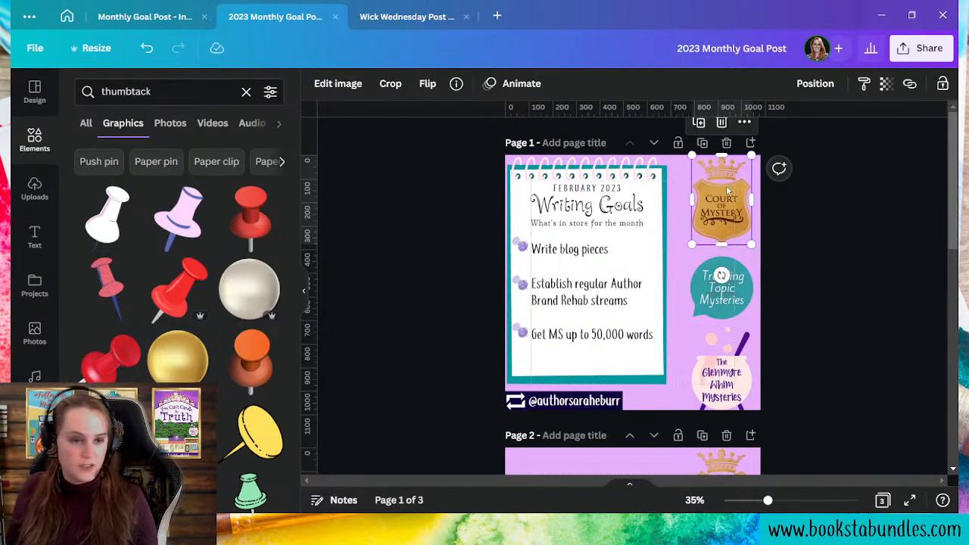
{"action": "left_click", "coordinate": [347, 83]}
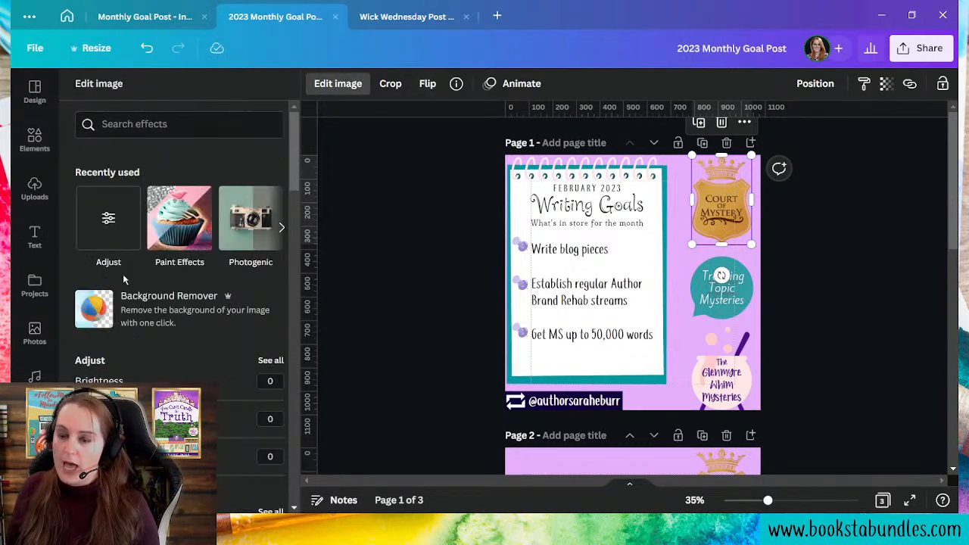
{"action": "scroll", "coordinate": [158, 283], "scroll_direction": "down", "scroll_amount": 12}
{"action": "scroll", "coordinate": [158, 283], "scroll_direction": "up", "scroll_amount": 4}
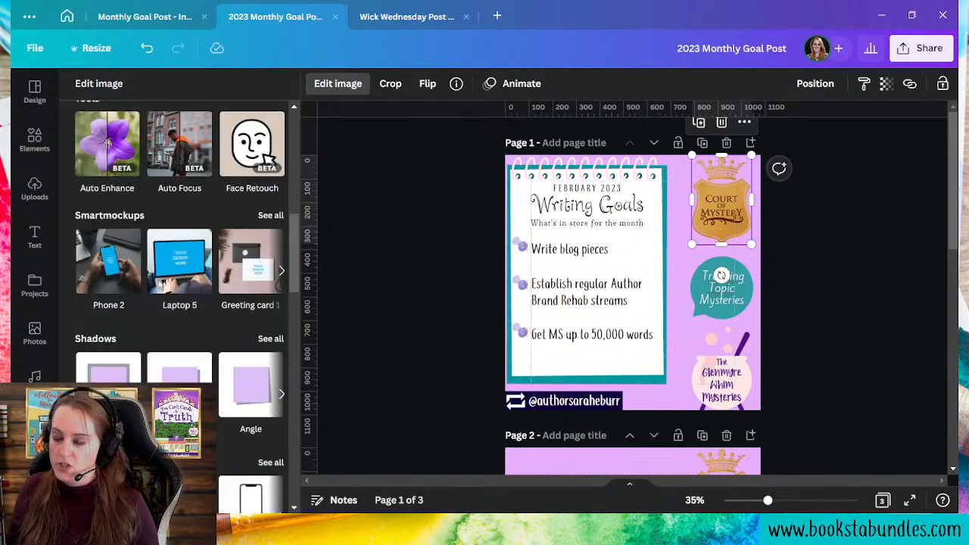
{"action": "left_click", "coordinate": [195, 379]}
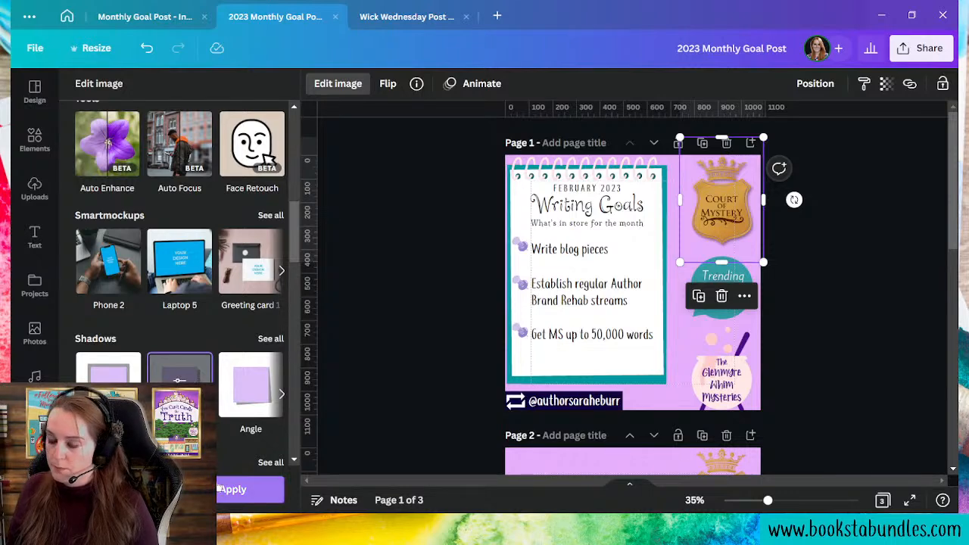
{"action": "left_click", "coordinate": [182, 379]}
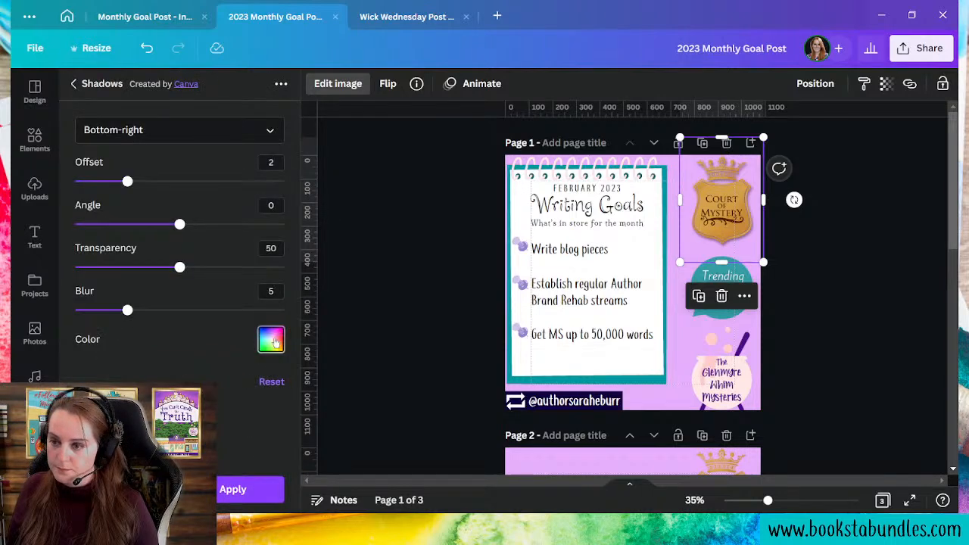
- Set the Court of Mystery shadow to the darkest navy document colour with blur 8 and apply it
{"action": "left_click", "coordinate": [271, 341]}
{"action": "left_click", "coordinate": [404, 157]}
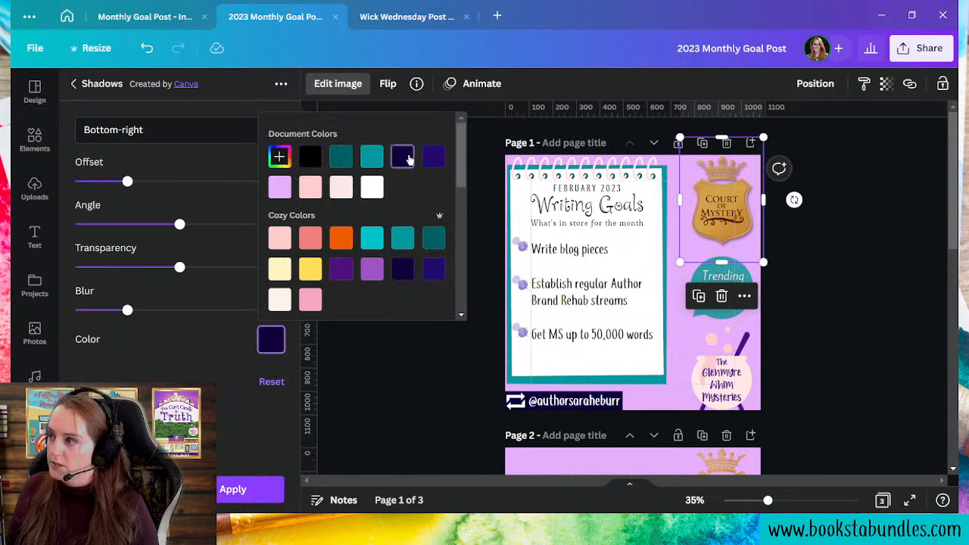
{"action": "left_click", "coordinate": [219, 391]}
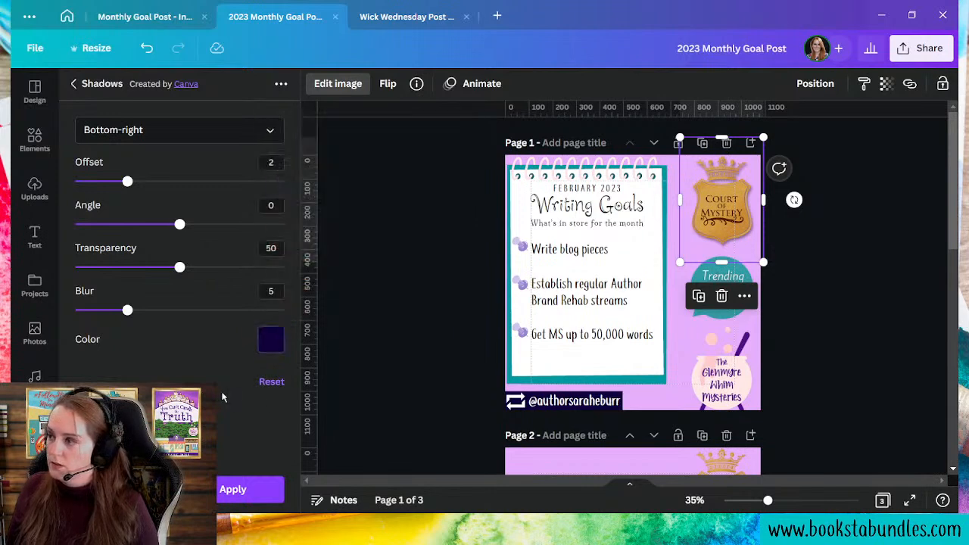
{"action": "left_click_drag", "start_coordinate": [129, 312], "coordinate": [161, 318]}
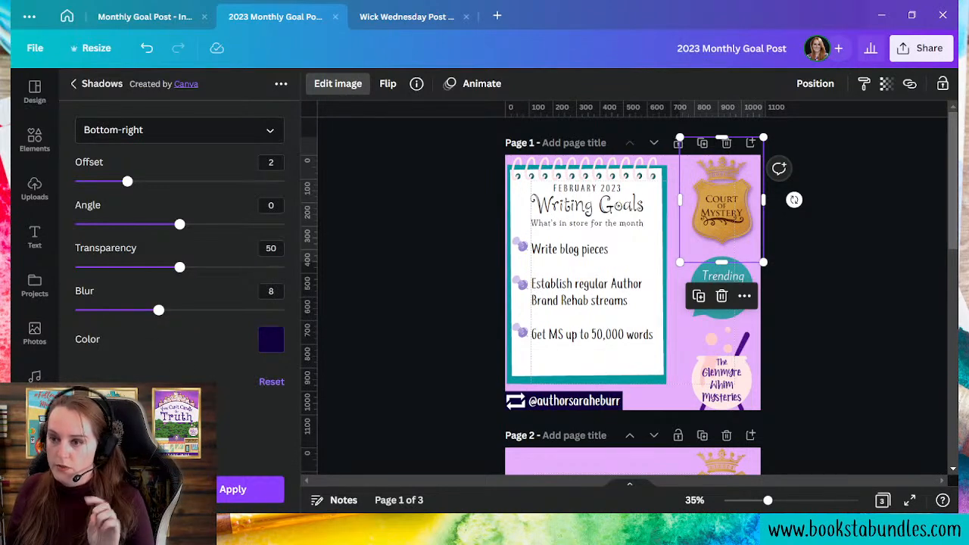
{"action": "left_click", "coordinate": [254, 497]}
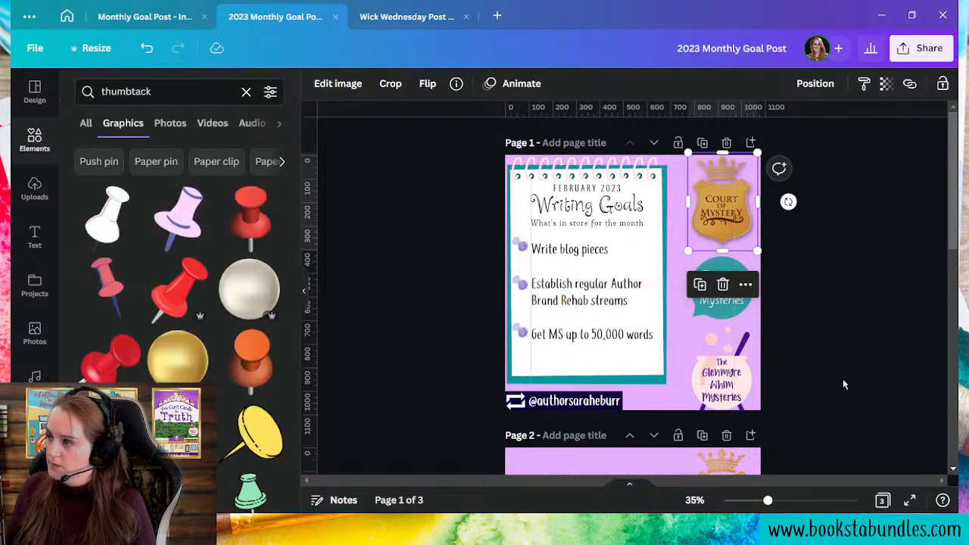
{"action": "left_click", "coordinate": [842, 379]}
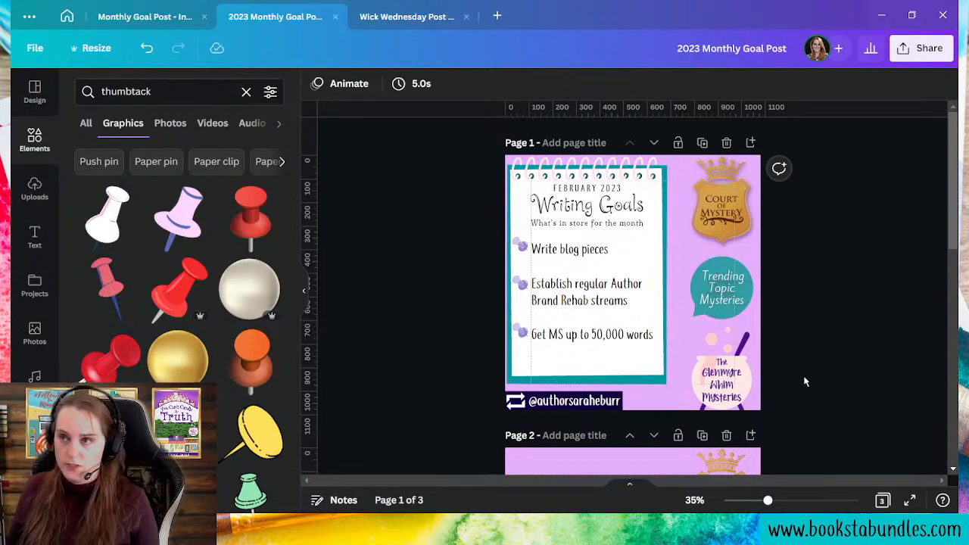
- Apply a Drop shadow with blur 8 in the darkest navy document colour to the Trending Topic Mysteries speech bubble
{"action": "left_click", "coordinate": [695, 276]}
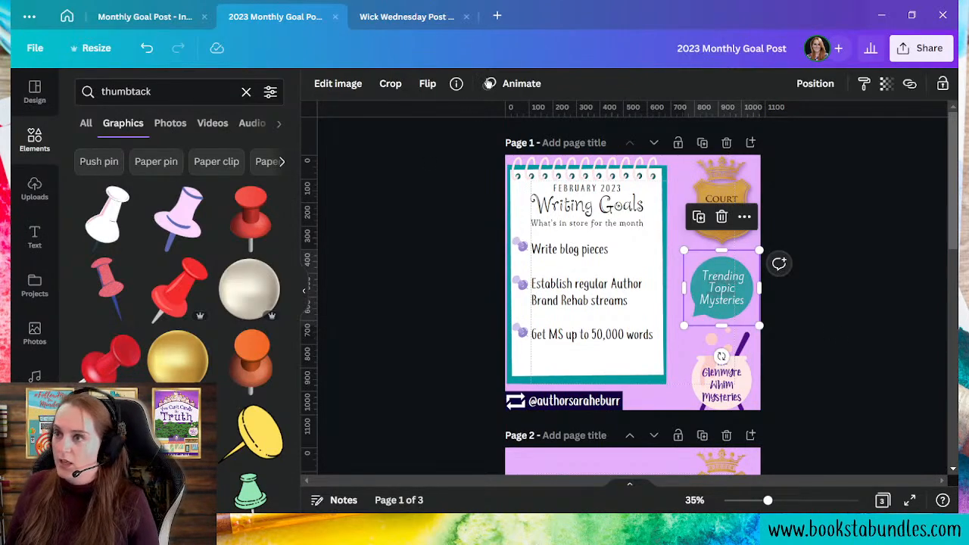
{"action": "left_click", "coordinate": [315, 91]}
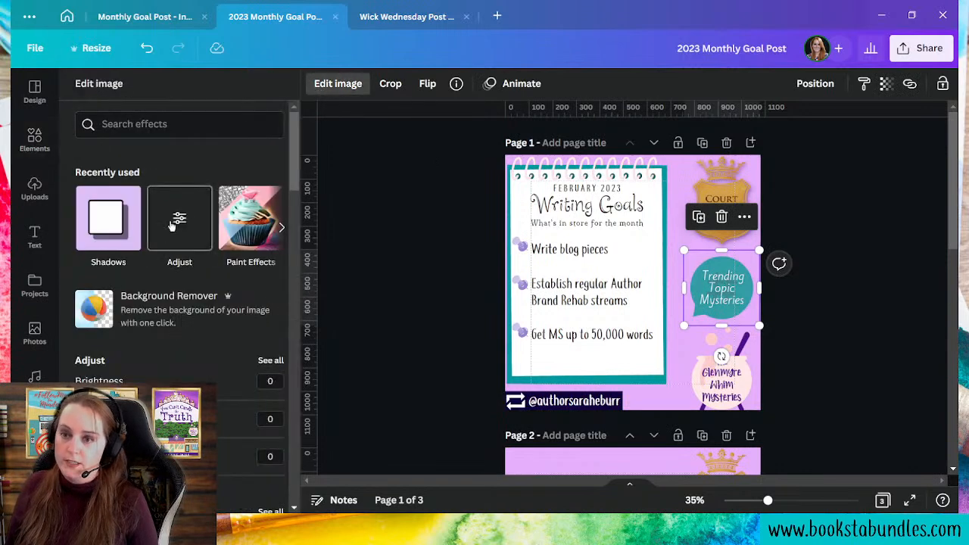
{"action": "left_click", "coordinate": [123, 236]}
{"action": "left_click", "coordinate": [253, 189]}
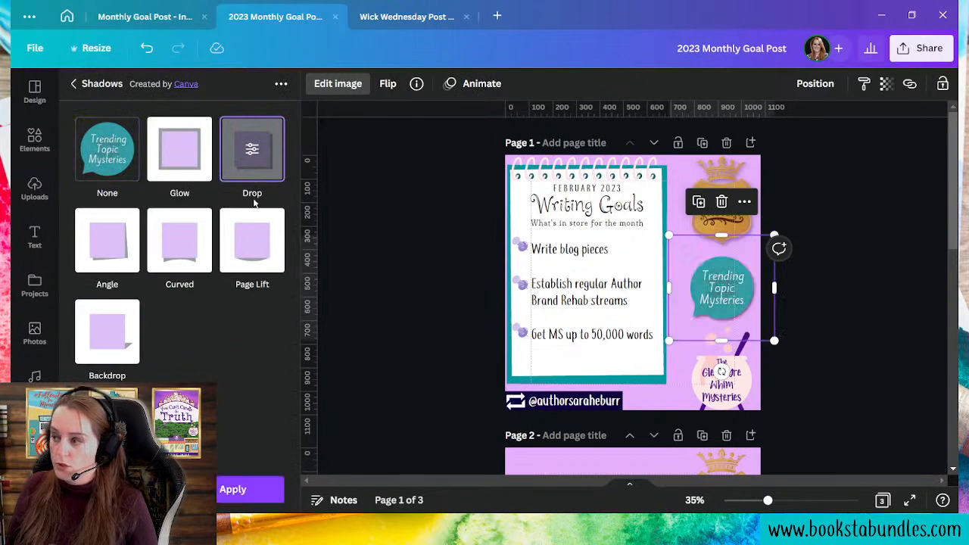
{"action": "left_click", "coordinate": [252, 149]}
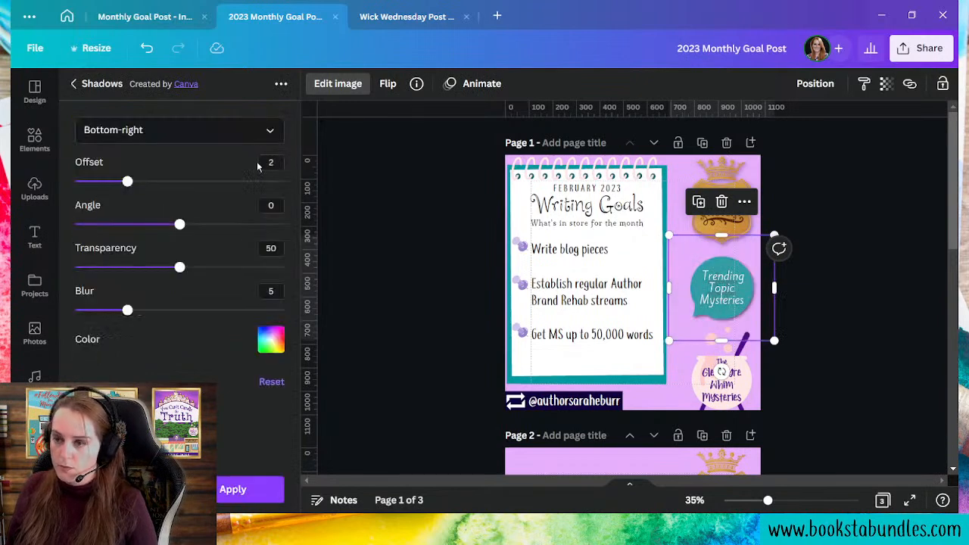
{"action": "type", "text": "8"}
{"action": "left_click", "coordinate": [271, 340]}
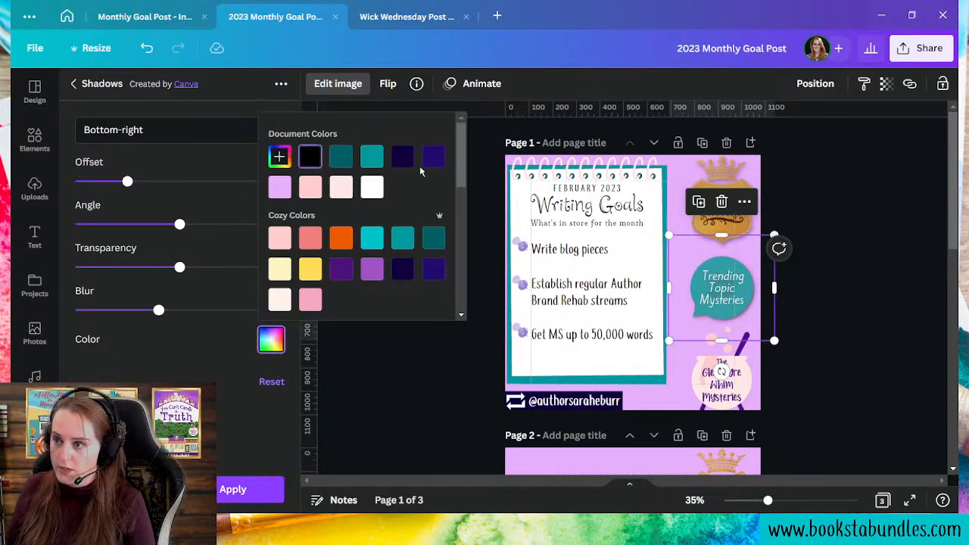
{"action": "left_click", "coordinate": [402, 157]}
{"action": "left_click", "coordinate": [270, 451]}
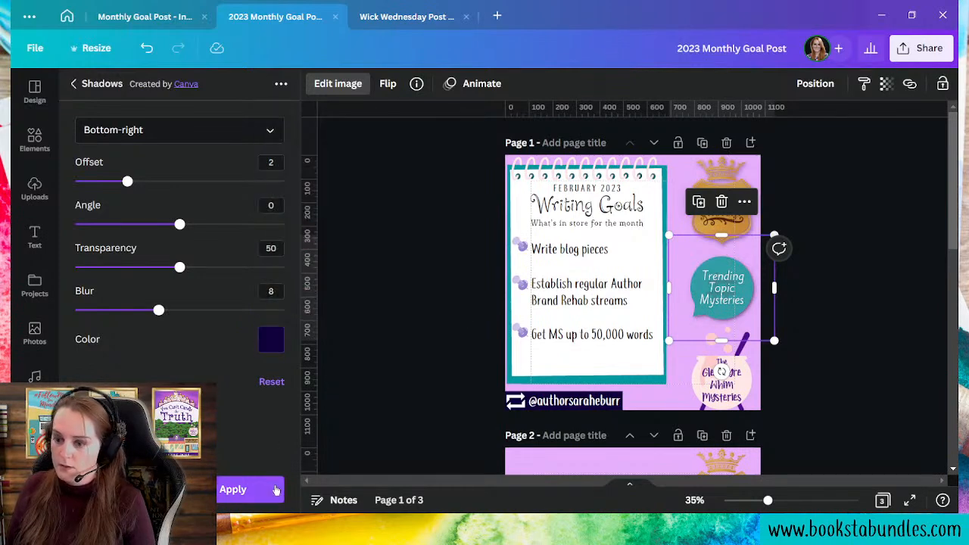
{"action": "left_click", "coordinate": [267, 490]}
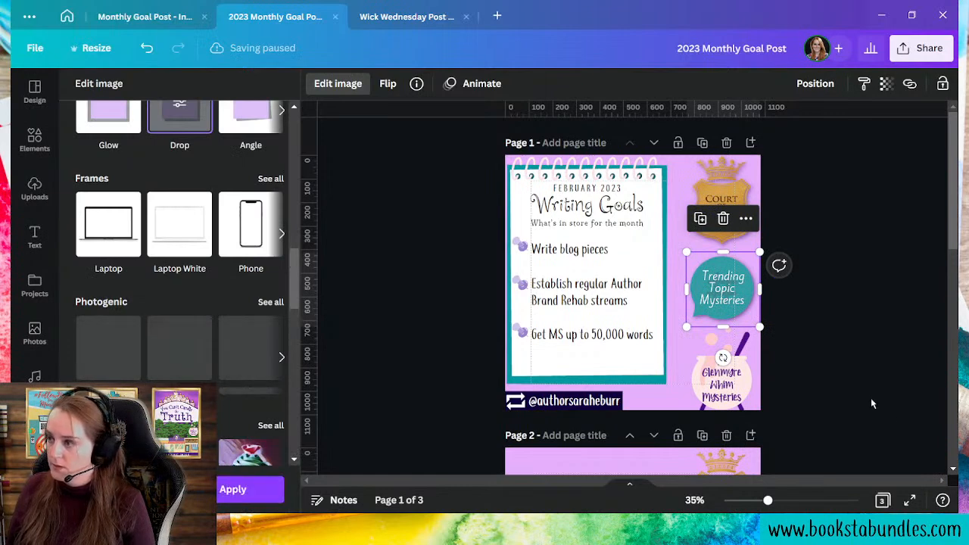
{"action": "left_click", "coordinate": [857, 418]}
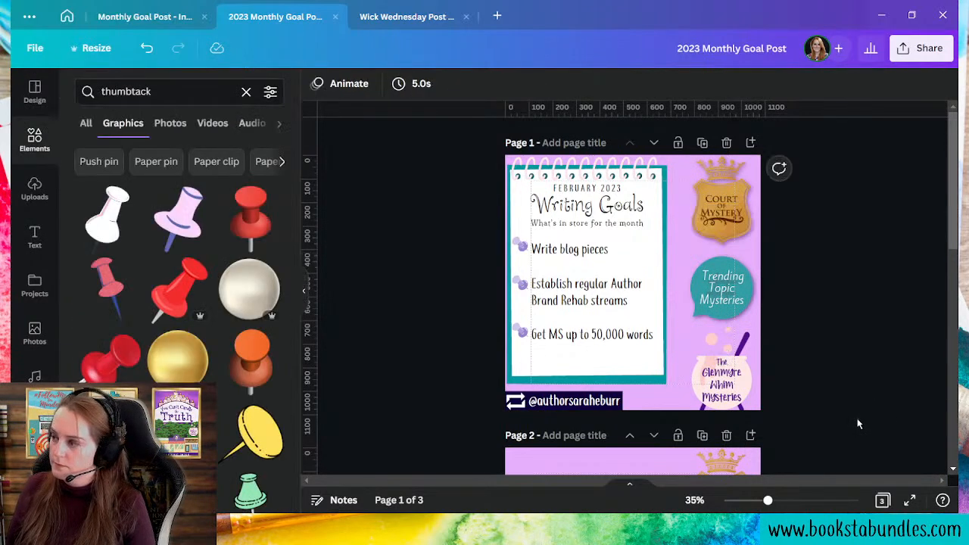
- Apply a Drop shadow with blur 8 in the darkest navy document colour to the Glenmyre Whim Mysteries cauldron
{"action": "left_click", "coordinate": [723, 397]}
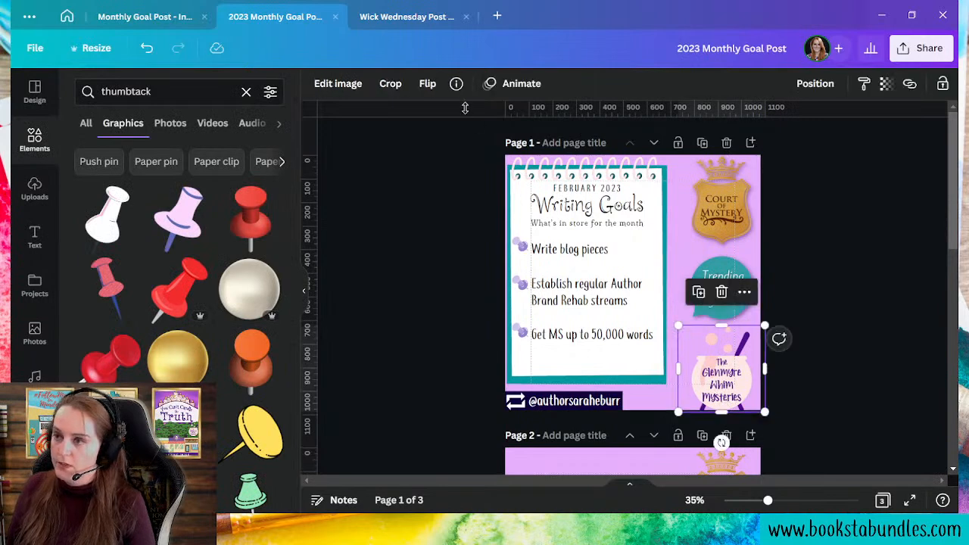
{"action": "left_click", "coordinate": [326, 86]}
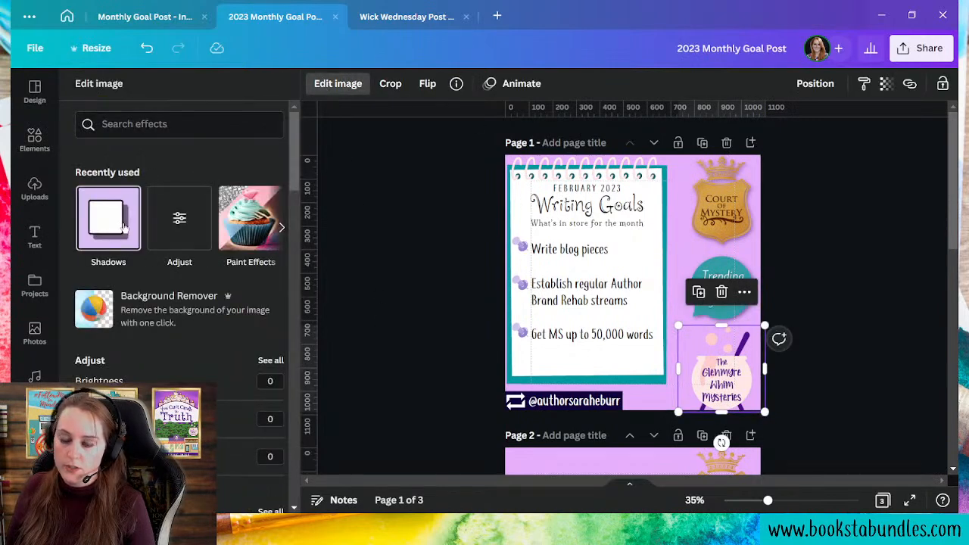
{"action": "left_click", "coordinate": [125, 230]}
{"action": "left_click", "coordinate": [264, 164]}
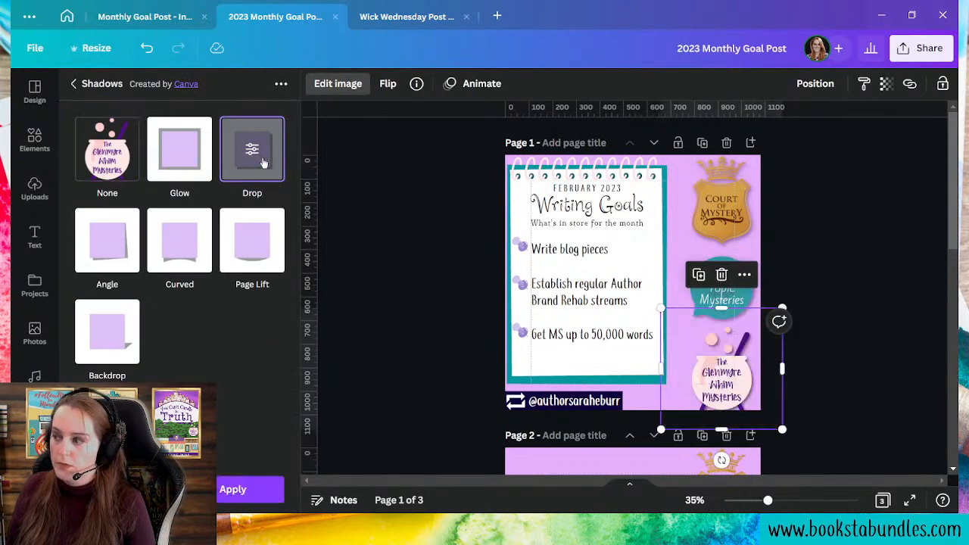
{"action": "left_click", "coordinate": [252, 149]}
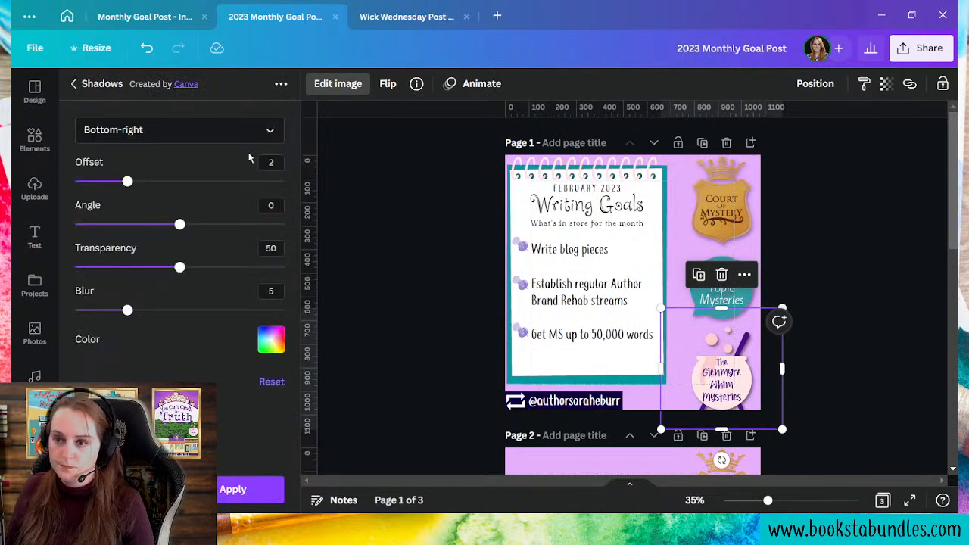
{"action": "type", "text": "8"}
{"action": "left_click", "coordinate": [271, 339]}
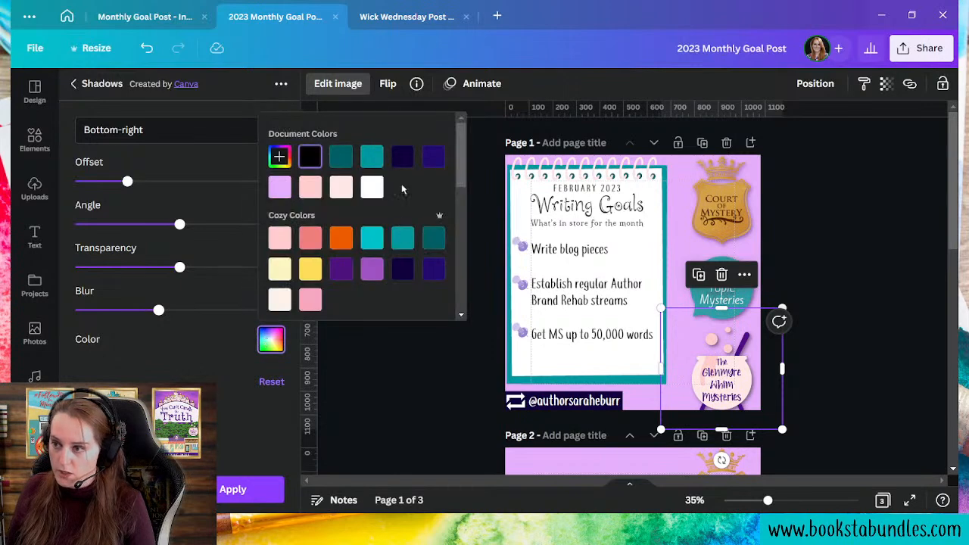
{"action": "left_click", "coordinate": [402, 156]}
{"action": "left_click", "coordinate": [235, 429]}
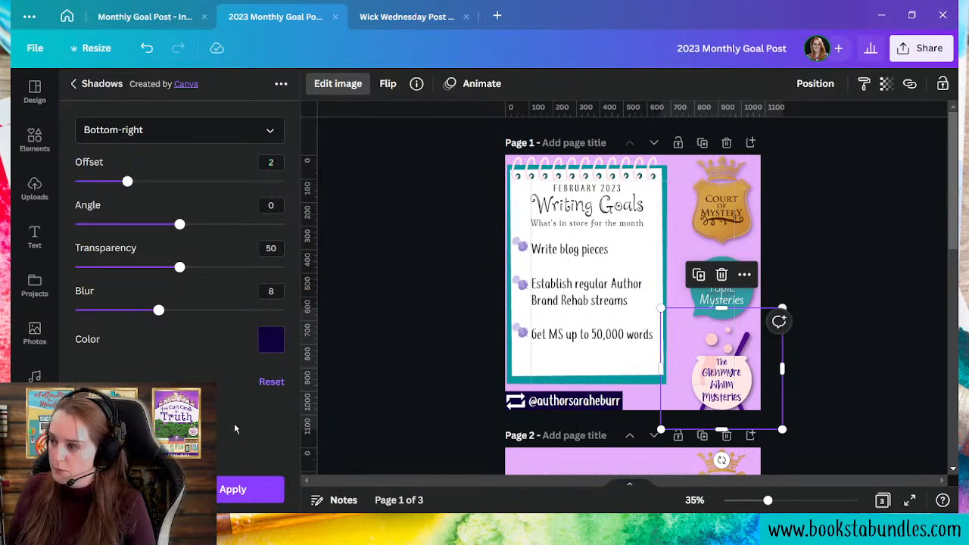
{"action": "left_click", "coordinate": [252, 489]}
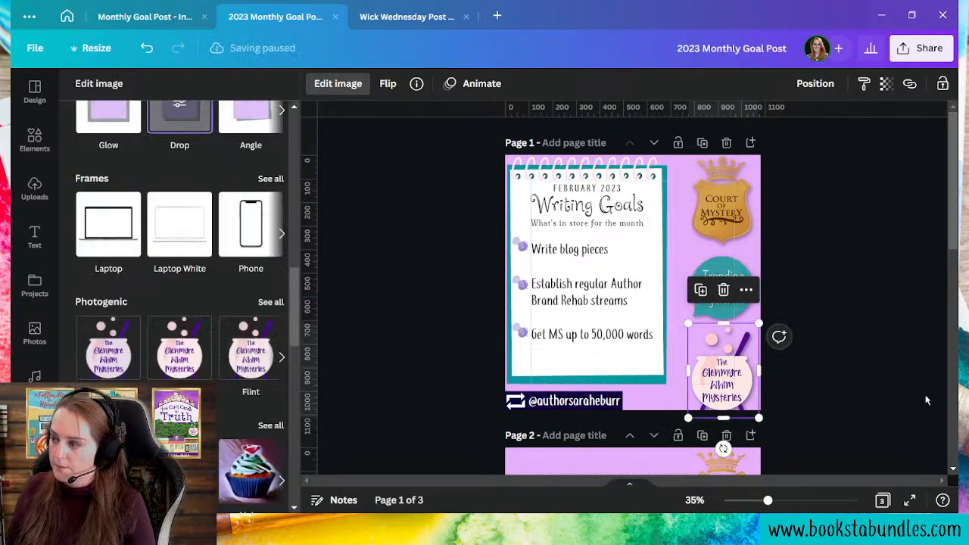
{"action": "left_click", "coordinate": [863, 393]}
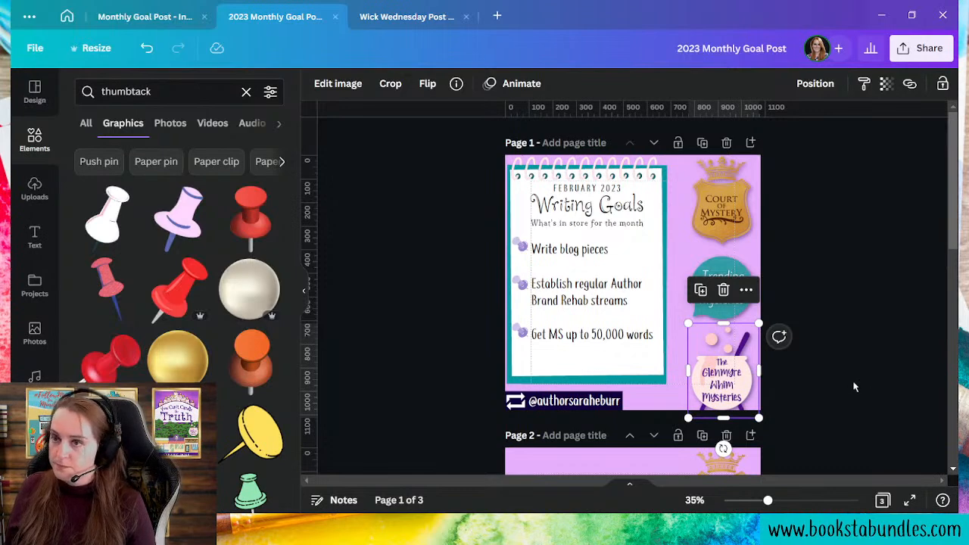
{"action": "left_click", "coordinate": [854, 387]}
- Look through the image effects for the page 1 notepad to find a shadow effect
{"action": "left_click", "coordinate": [652, 180]}
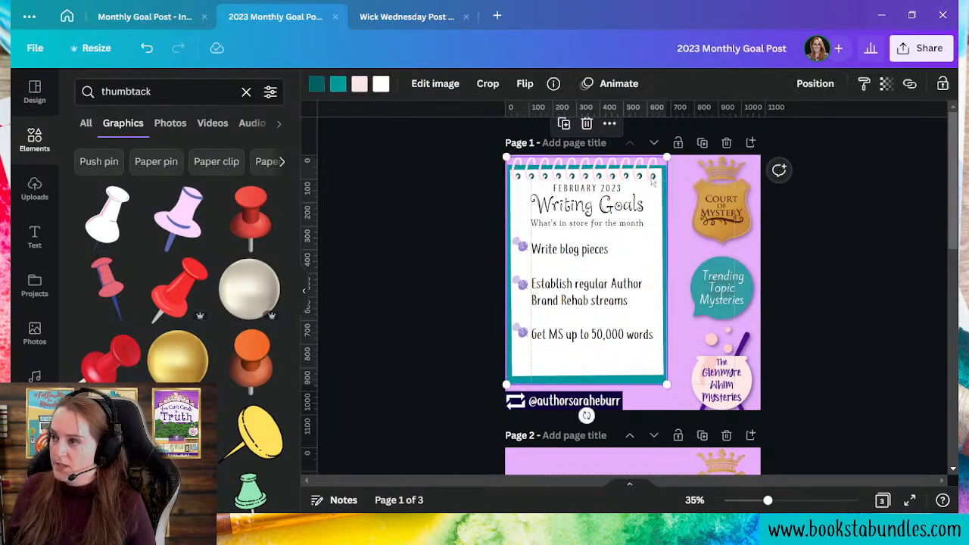
{"action": "left_click", "coordinate": [448, 83]}
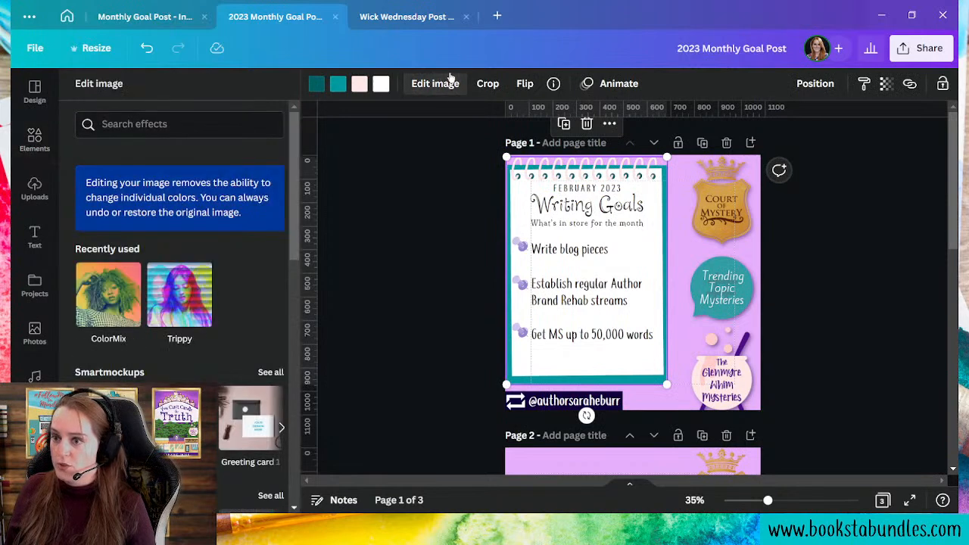
{"action": "scroll", "coordinate": [198, 290], "scroll_direction": "down", "scroll_amount": 4}
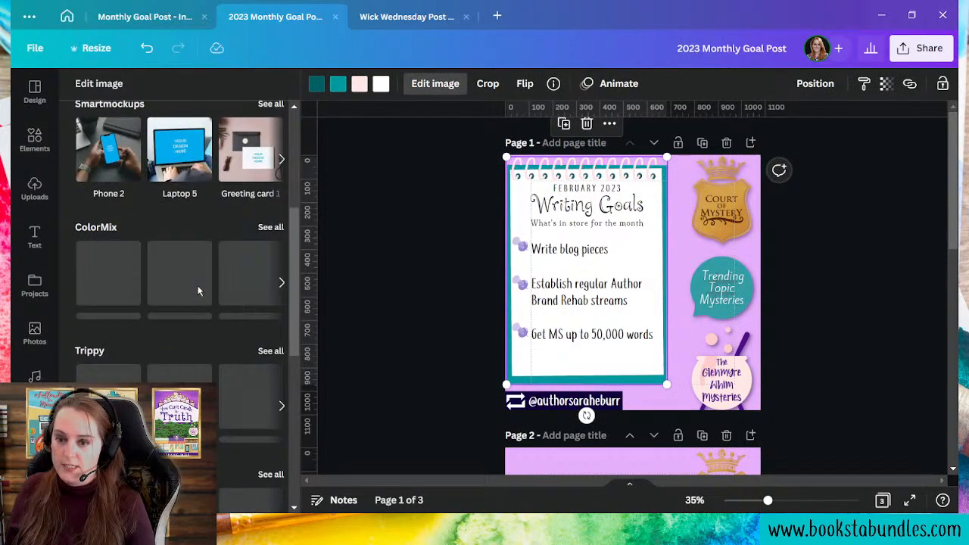
{"action": "scroll", "coordinate": [198, 290], "scroll_direction": "down", "scroll_amount": 3}
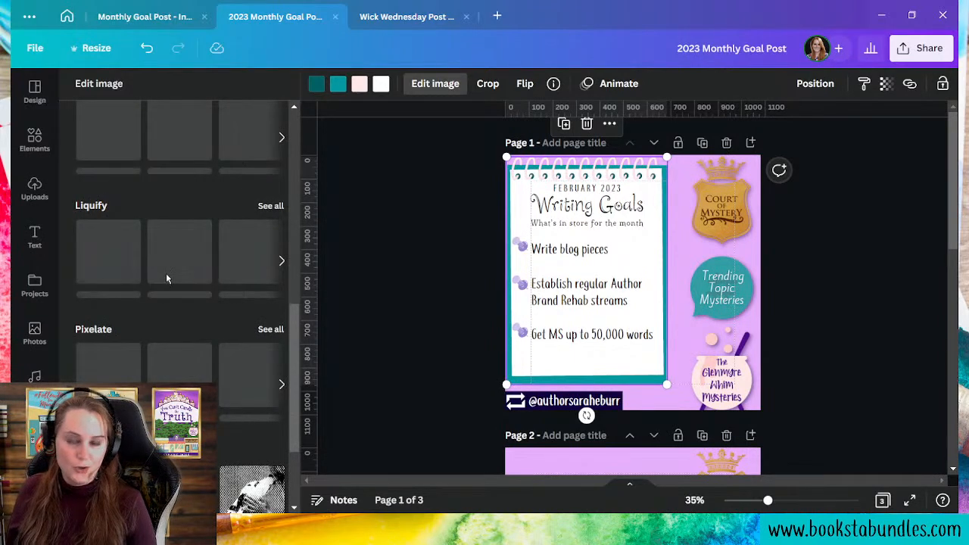
{"action": "scroll", "coordinate": [257, 378], "scroll_direction": "down", "scroll_amount": 2}
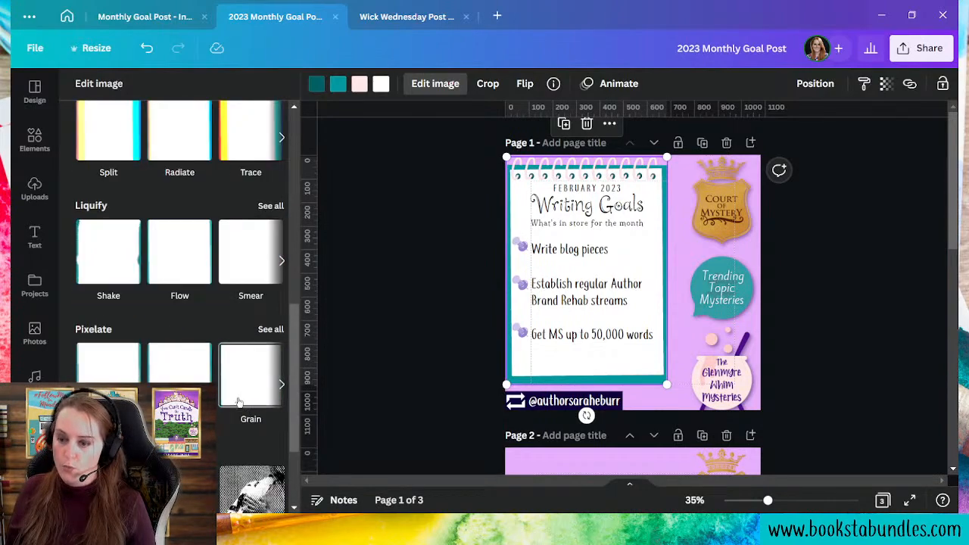
{"action": "scroll", "coordinate": [239, 402], "scroll_direction": "down", "scroll_amount": 2}
{"action": "scroll", "coordinate": [236, 379], "scroll_direction": "up", "scroll_amount": 9}
{"action": "left_click", "coordinate": [166, 130]}
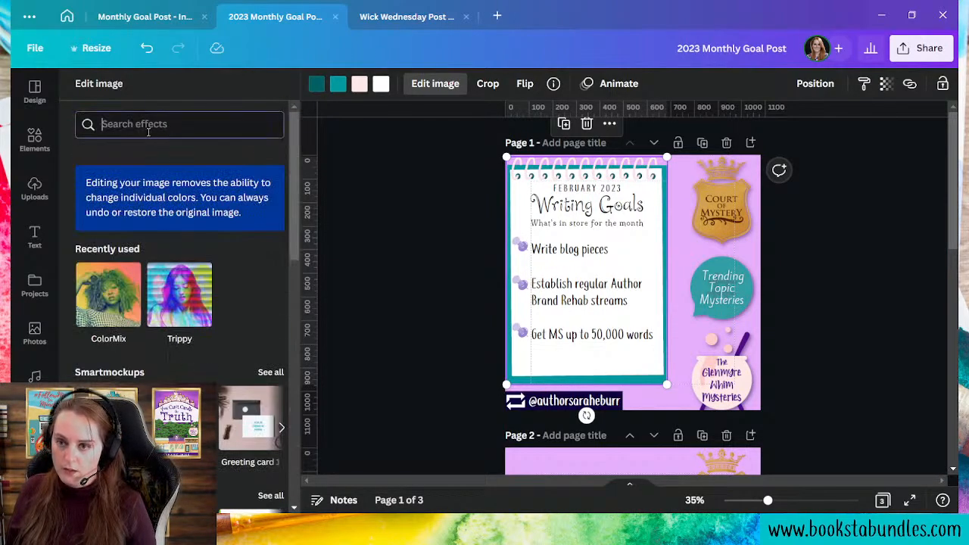
{"action": "type", "text": "shado"}
{"action": "key", "text": "BackSpace"}
{"action": "key", "text": "BackSpace"}
{"action": "key", "text": "BackSpace"}
{"action": "key", "text": "BackSpace"}
{"action": "key", "text": "BackSpace"}
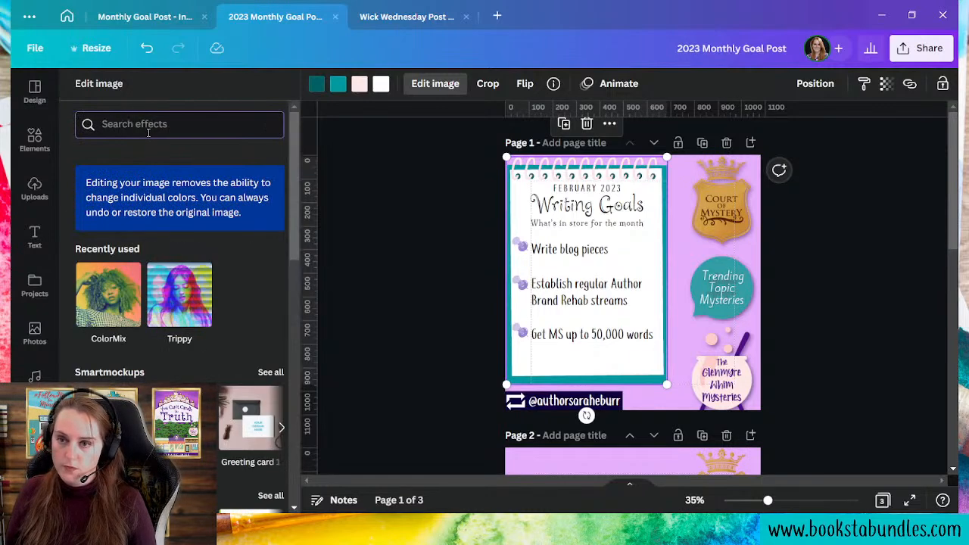
{"action": "left_click", "coordinate": [402, 333]}
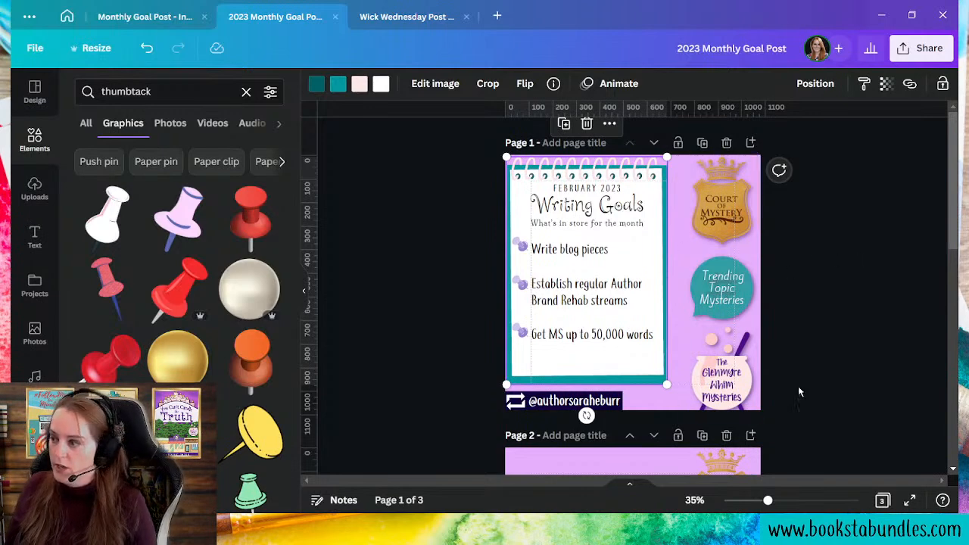
{"action": "left_click", "coordinate": [868, 387]}
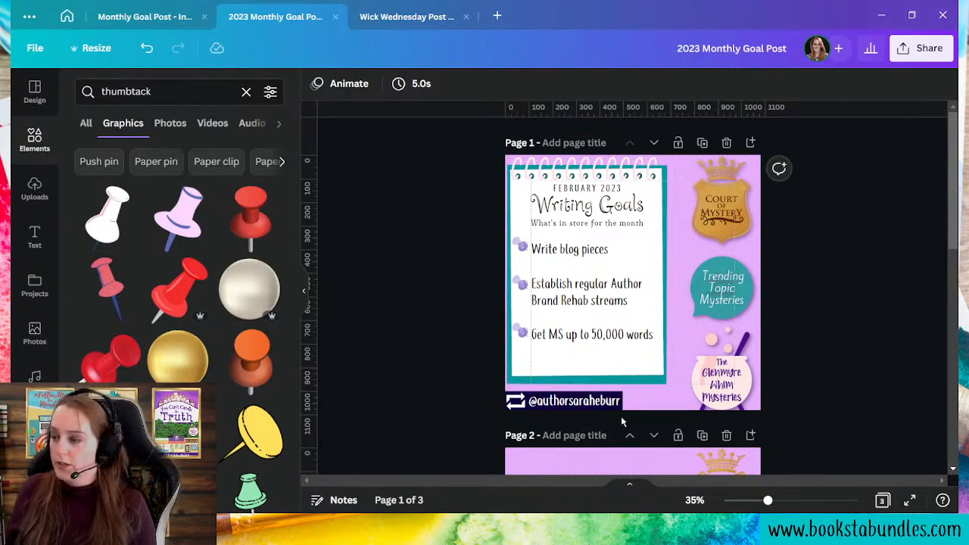
- Paste a duplicate of the notepad on page 1 and shift it sideways off the original
{"action": "left_click", "coordinate": [632, 385]}
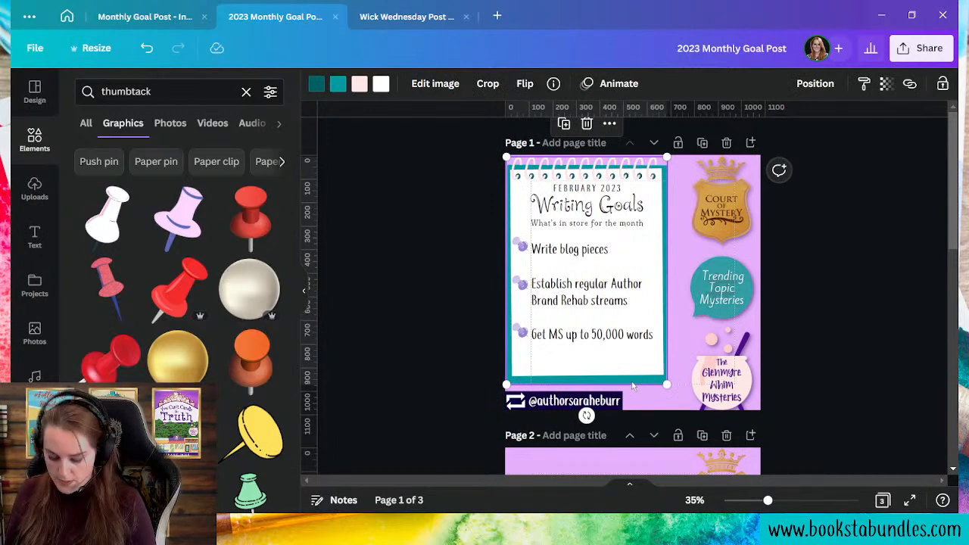
{"action": "key", "text": "ctrl+v"}
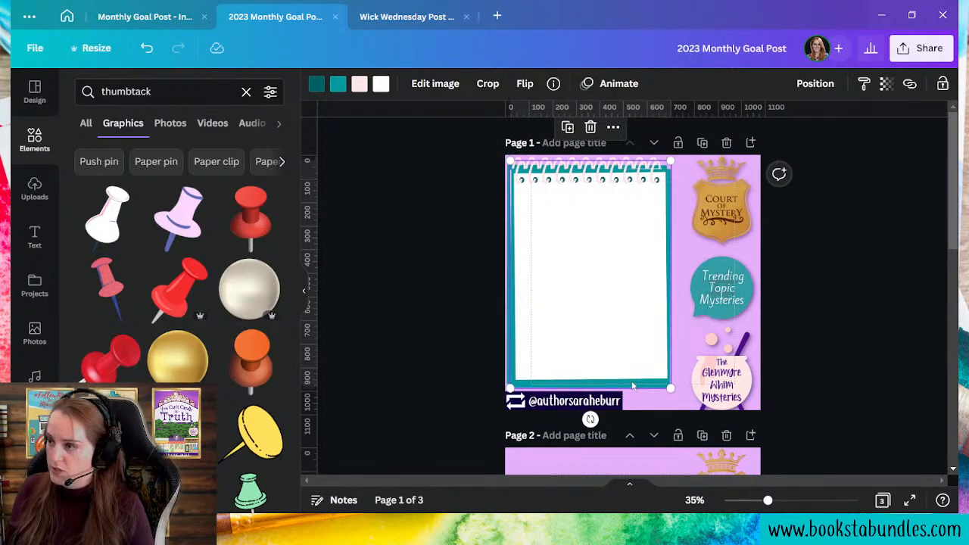
{"action": "mouse_move", "coordinate": [549, 326]}
{"action": "left_mouse_down"}
{"action": "mouse_move", "coordinate": [612, 316]}
{"action": "mouse_move", "coordinate": [554, 316]}
{"action": "left_mouse_up"}
- Recolour all four colours of the duplicate notepad to the darkest navy document colour
{"action": "left_click", "coordinate": [317, 83]}
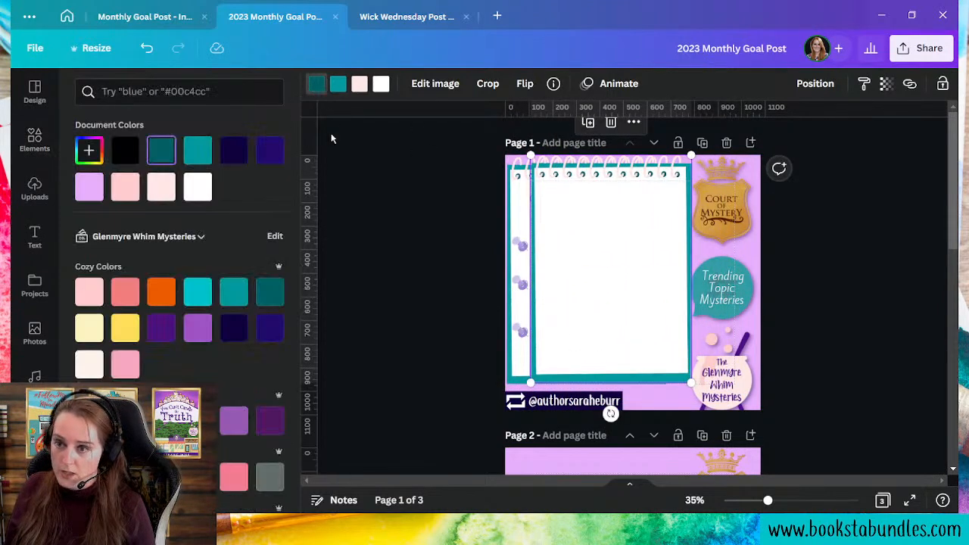
{"action": "left_click", "coordinate": [231, 151]}
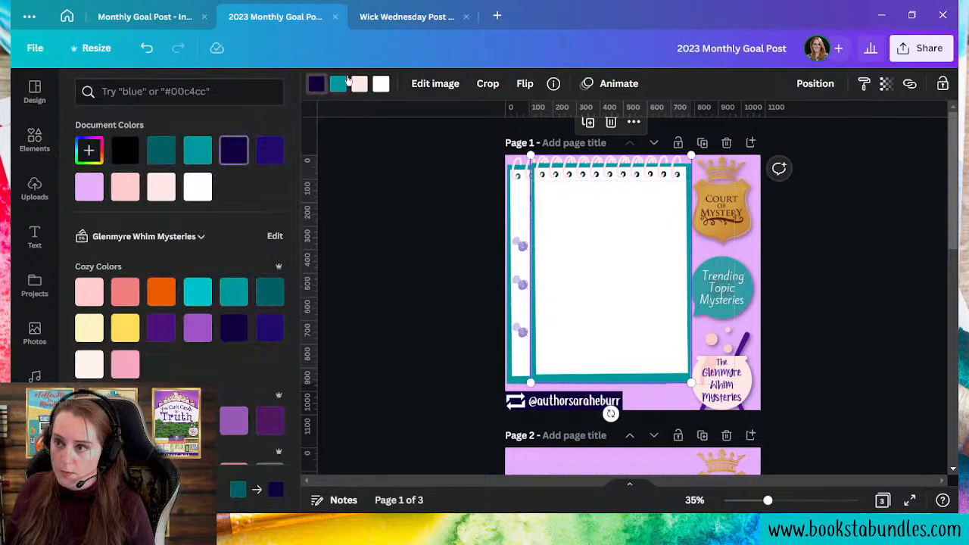
{"action": "left_click", "coordinate": [234, 150]}
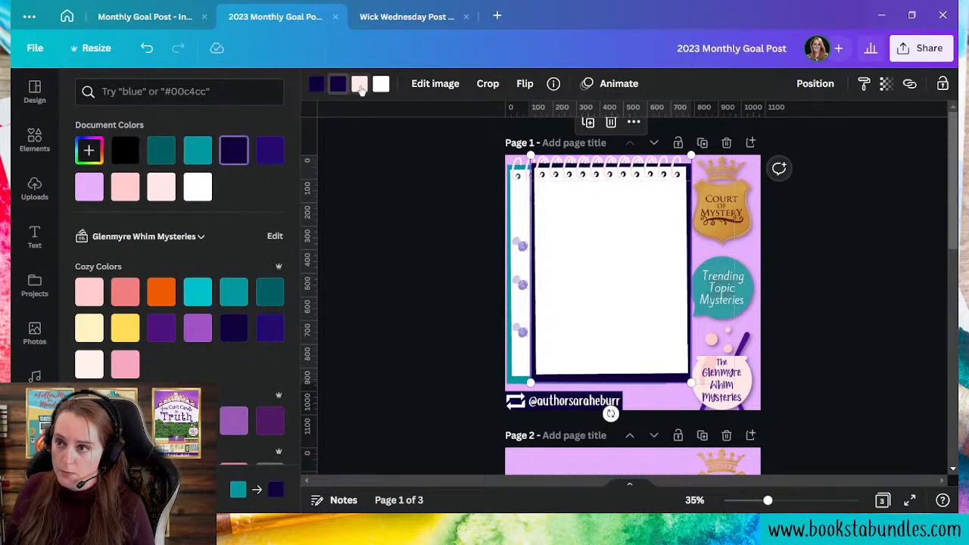
{"action": "left_click", "coordinate": [231, 156]}
{"action": "left_click", "coordinate": [381, 84]}
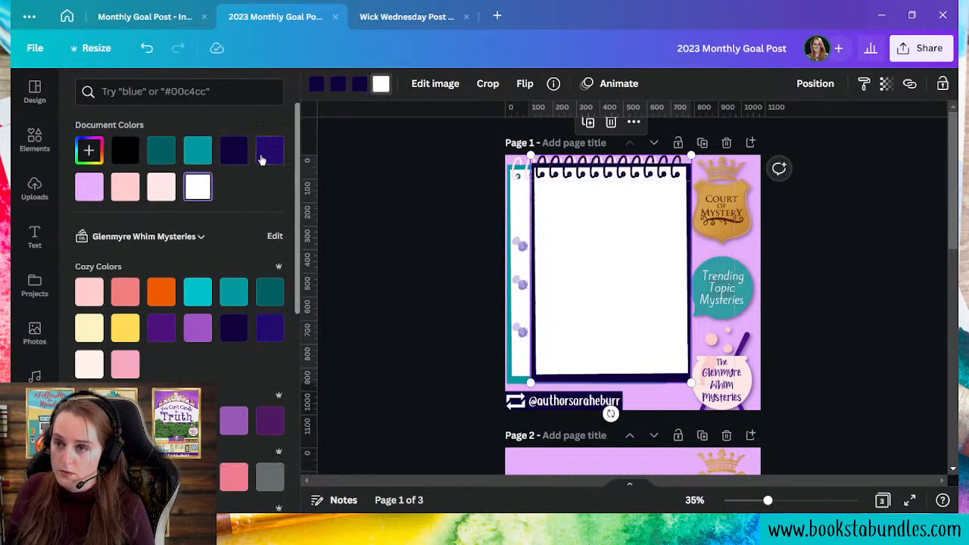
{"action": "left_click", "coordinate": [234, 150]}
{"action": "left_click", "coordinate": [863, 353]}
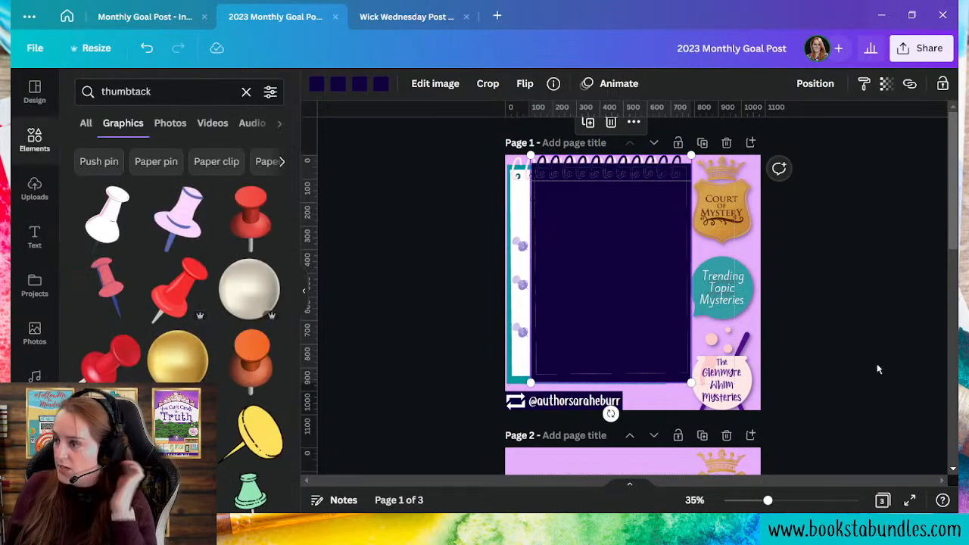
- Reduce the opacity of the navy notepad duplicate to a faint, see-through shadow
{"action": "left_click", "coordinate": [642, 308]}
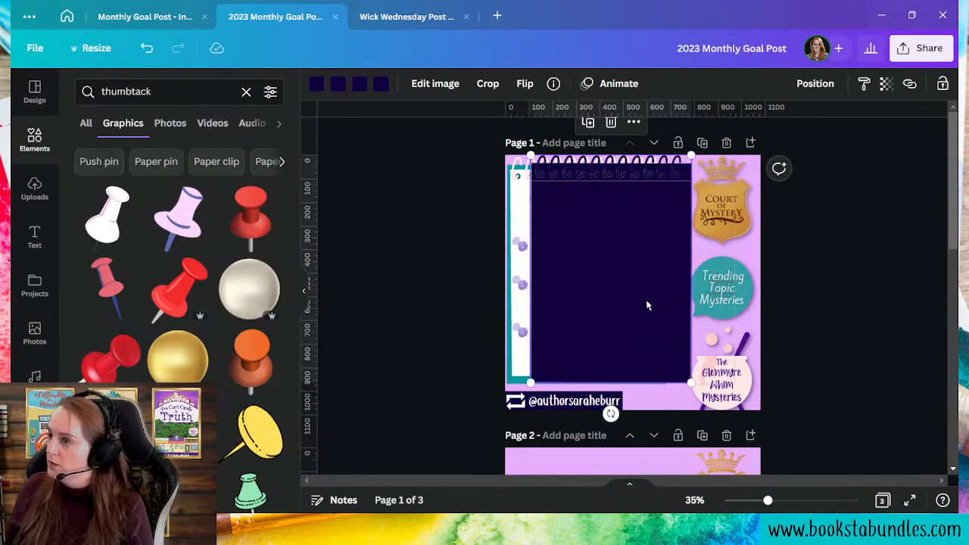
{"action": "left_click", "coordinate": [887, 84]}
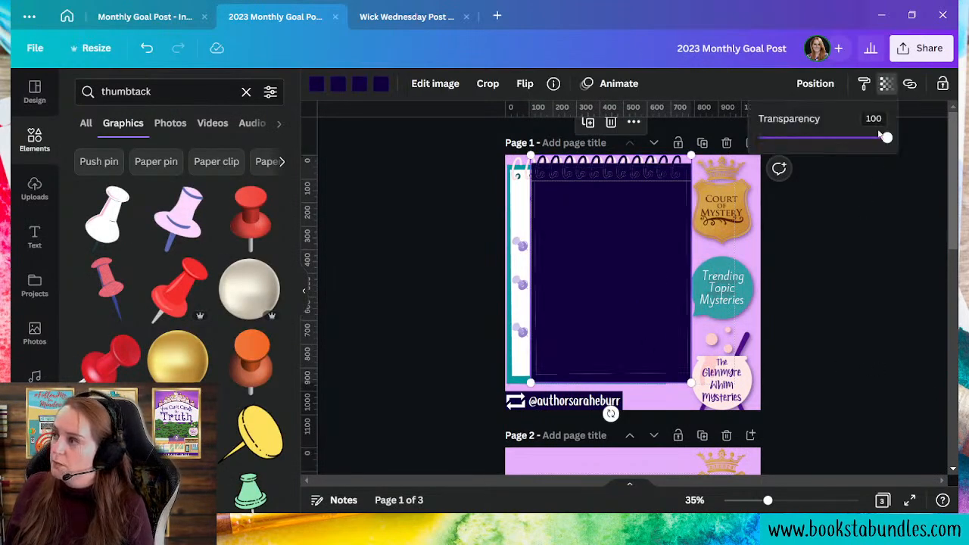
{"action": "left_click_drag", "start_coordinate": [888, 141], "coordinate": [790, 138]}
- Position the translucent navy duplicate over the original notepad, offset slightly to the right and down
{"action": "left_click_drag", "start_coordinate": [679, 369], "coordinate": [660, 363]}
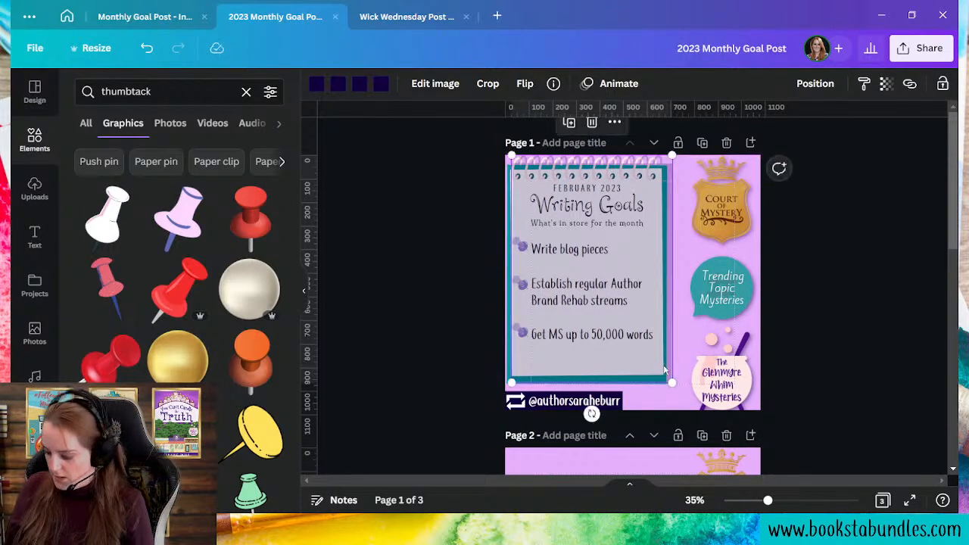
{"action": "key", "text": "Left"}
{"action": "key", "text": "Left"}
{"action": "key", "text": "Left"}
{"action": "key", "text": "Left"}
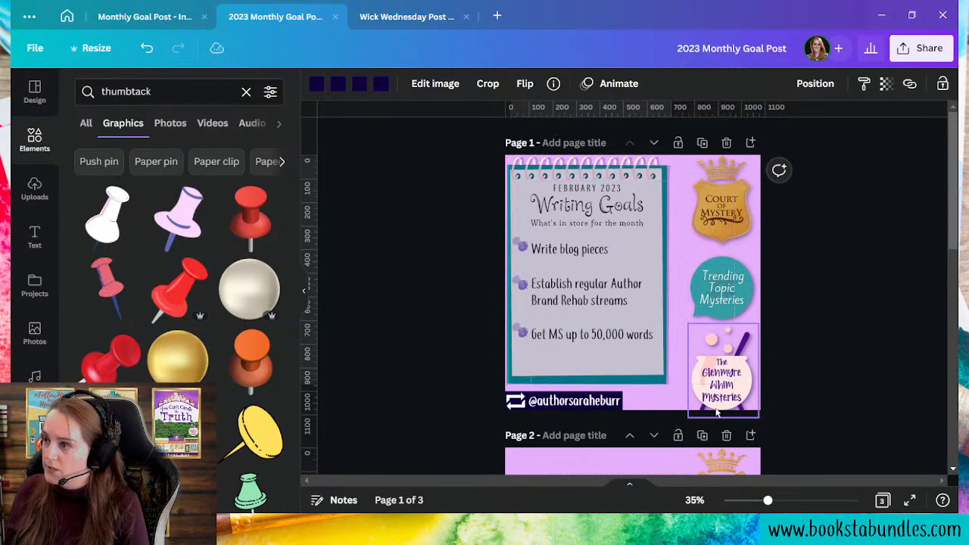
{"action": "key", "text": "Right"}
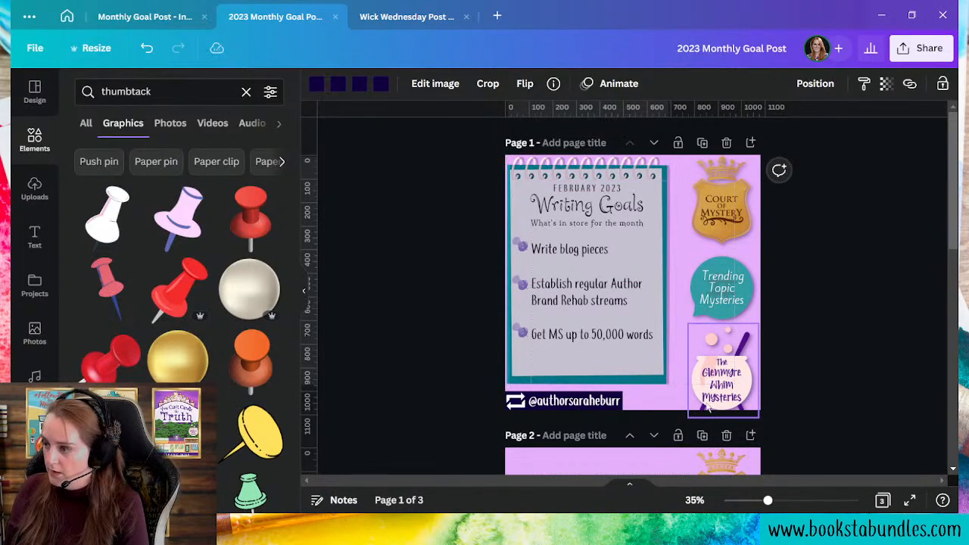
{"action": "left_click_drag", "start_coordinate": [670, 384], "coordinate": [670, 384]}
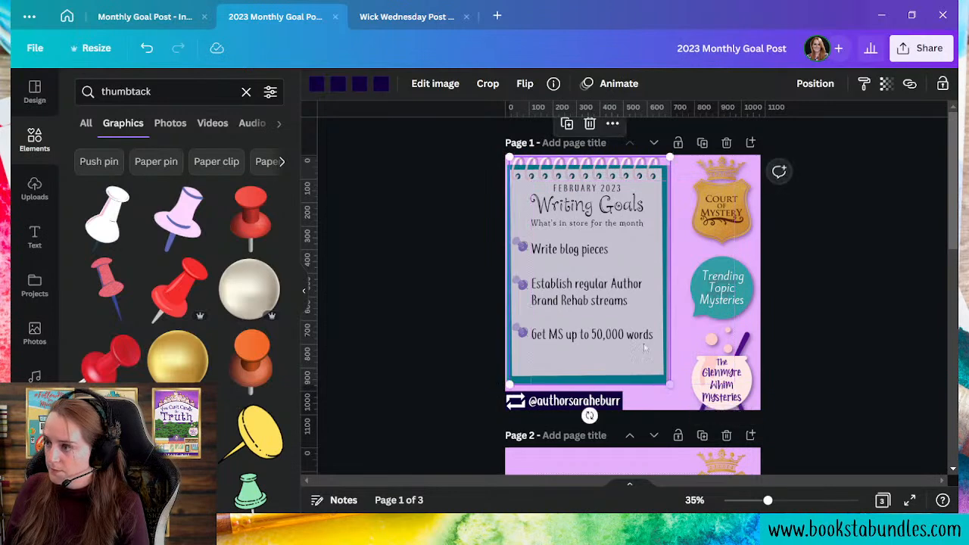
{"action": "key", "text": "Down"}
{"action": "key", "text": "Down"}
{"action": "key", "text": "Down"}
{"action": "key", "text": "Down"}
{"action": "key", "text": "Down"}
{"action": "key", "text": "Down"}
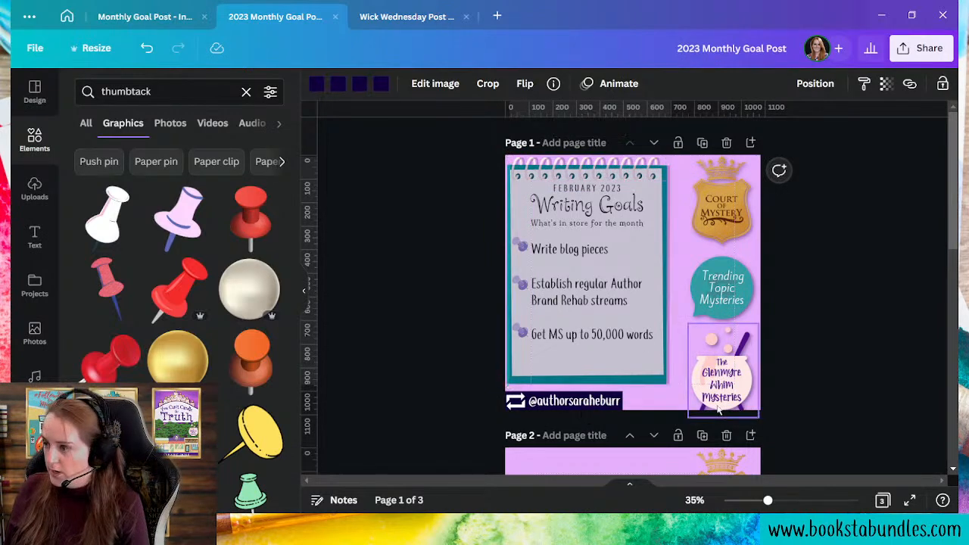
- Send the navy duplicate behind the original notepad and enlarge it slightly so it extends past the notepad's lower-right corner
{"action": "left_click", "coordinate": [815, 83]}
{"action": "left_click", "coordinate": [875, 387]}
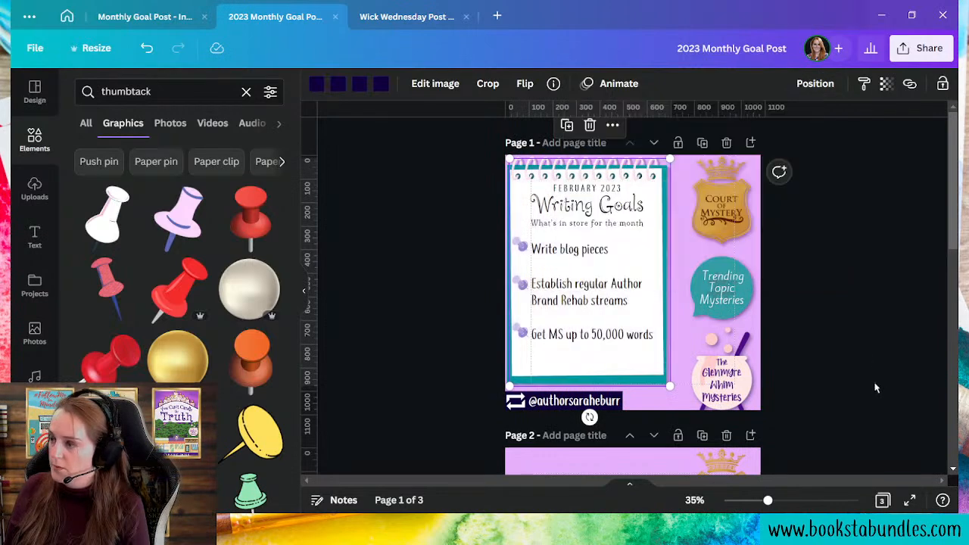
{"action": "left_click", "coordinate": [668, 378]}
{"action": "left_click_drag", "start_coordinate": [671, 387], "coordinate": [673, 389]}
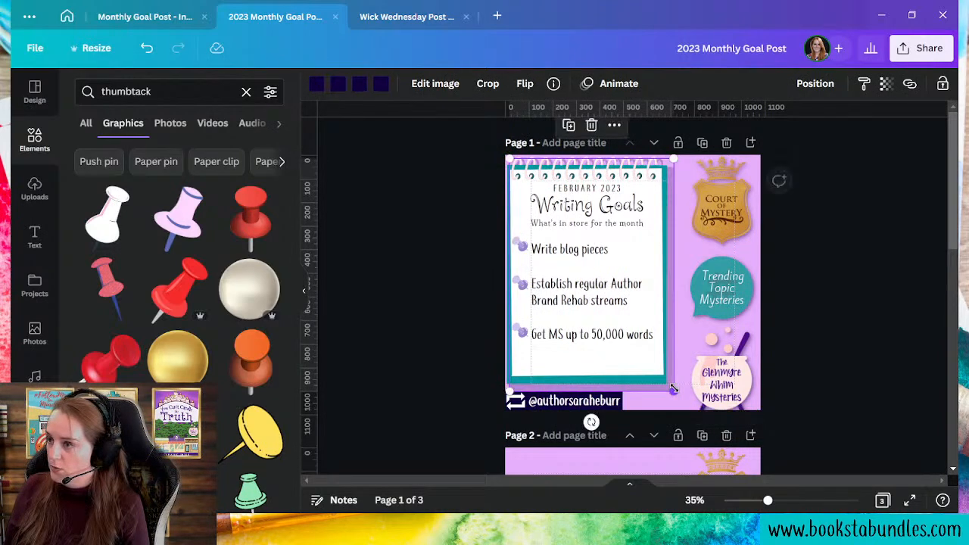
{"action": "left_click", "coordinate": [827, 435]}
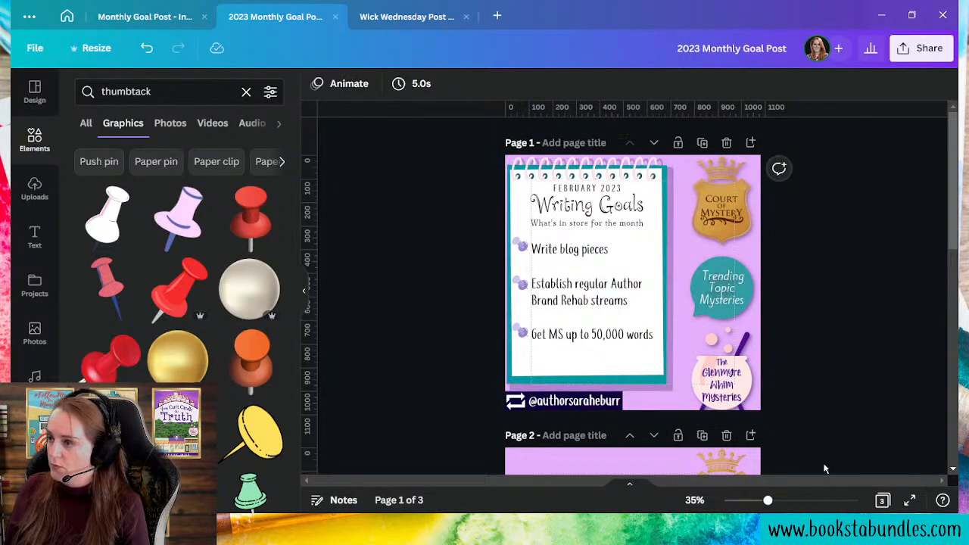
{"action": "left_click", "coordinate": [668, 387]}
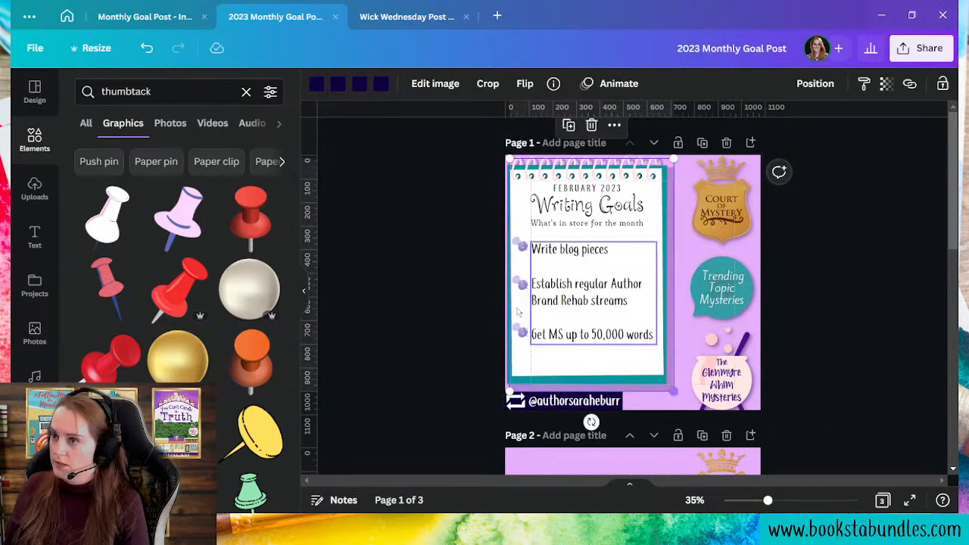
- Lower the transparency setting of the shadow image behind the page 1 notepad and shrink the image slightly
{"action": "left_click", "coordinate": [886, 84]}
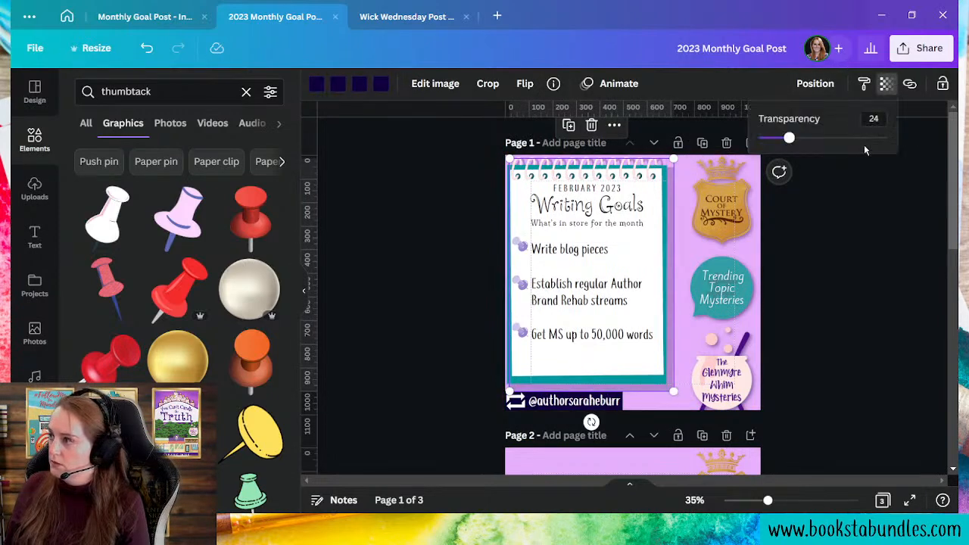
{"action": "left_click_drag", "start_coordinate": [797, 139], "coordinate": [773, 139]}
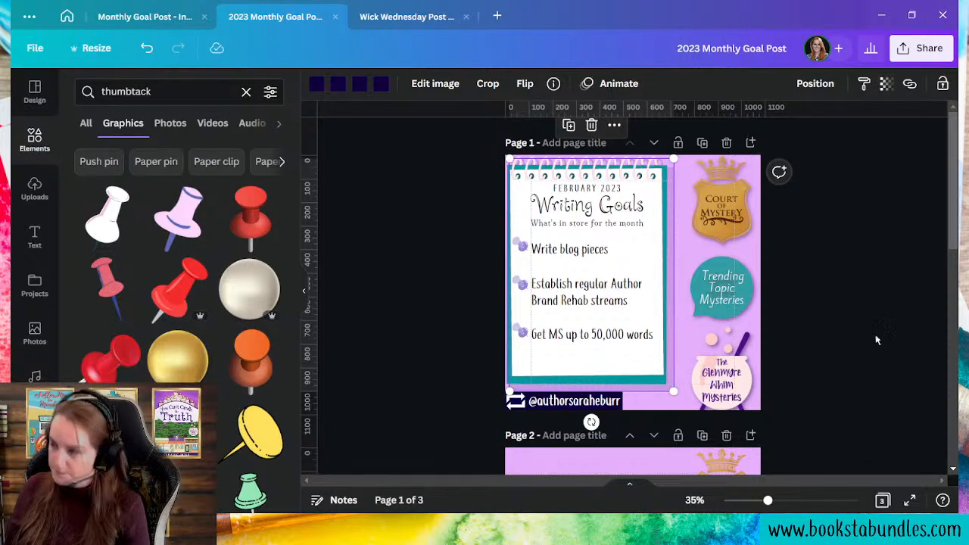
{"action": "left_click_drag", "start_coordinate": [673, 390], "coordinate": [667, 383]}
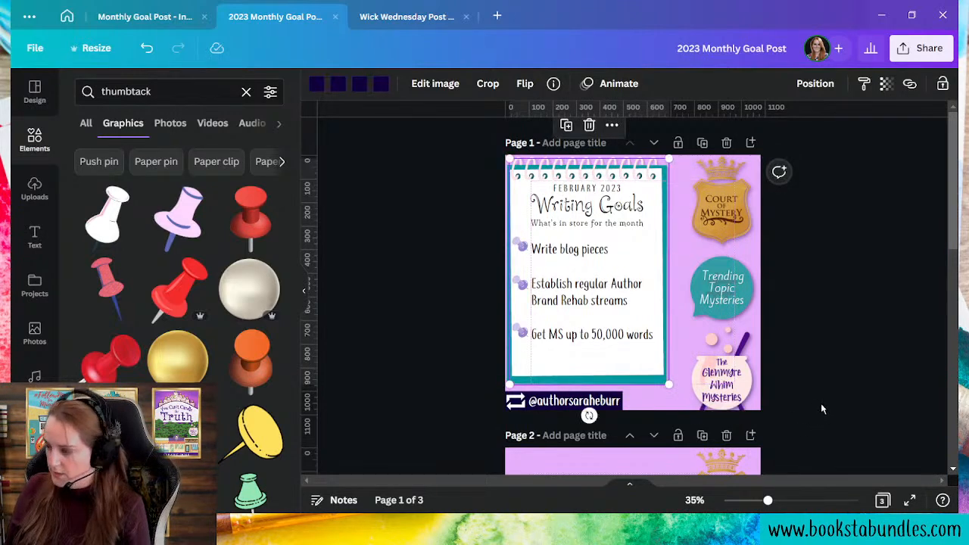
{"action": "scroll", "coordinate": [821, 409], "scroll_direction": "down", "scroll_amount": 1}
{"action": "left_click", "coordinate": [784, 394]}
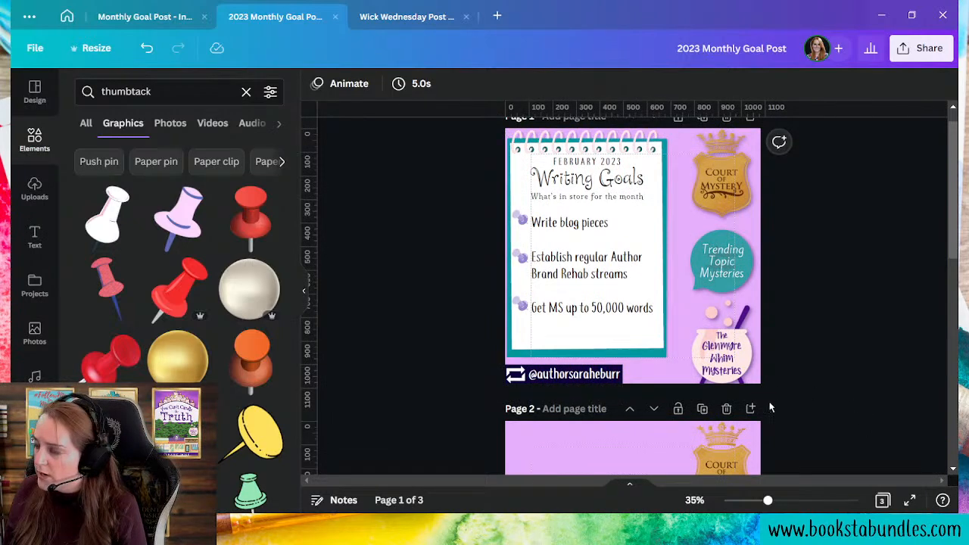
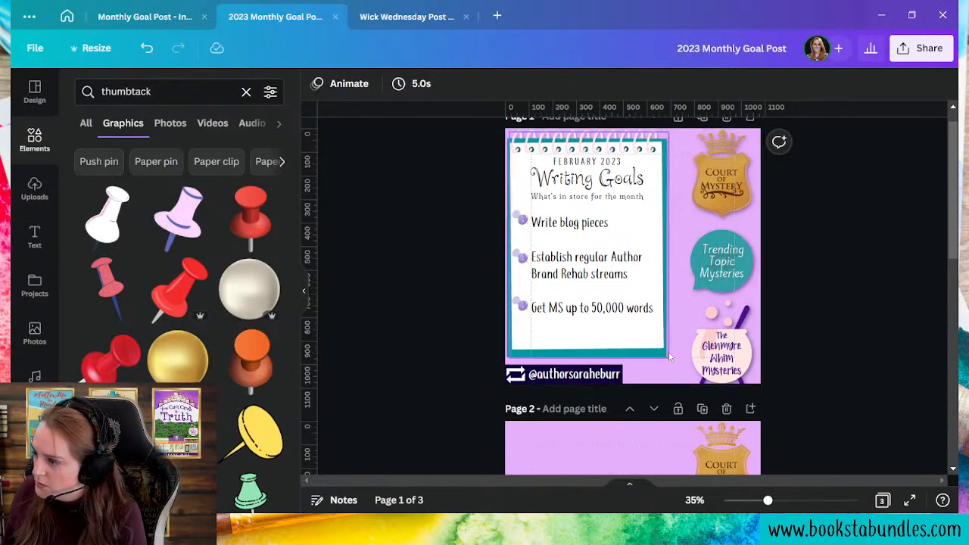
- Enlarge the notepad's shadow image slightly so it extends just past the notepad's lower-right corner
{"action": "left_click", "coordinate": [669, 356]}
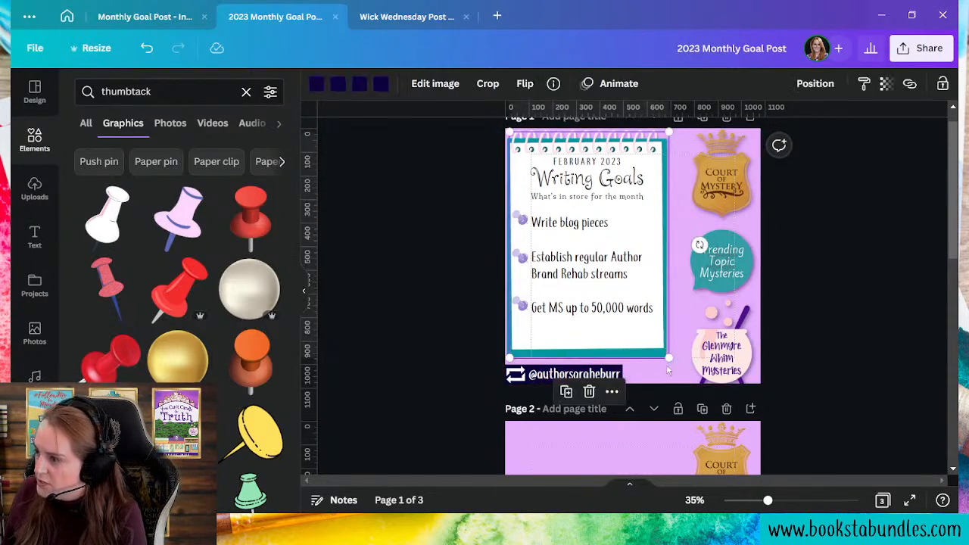
{"action": "left_click_drag", "start_coordinate": [670, 358], "coordinate": [669, 363]}
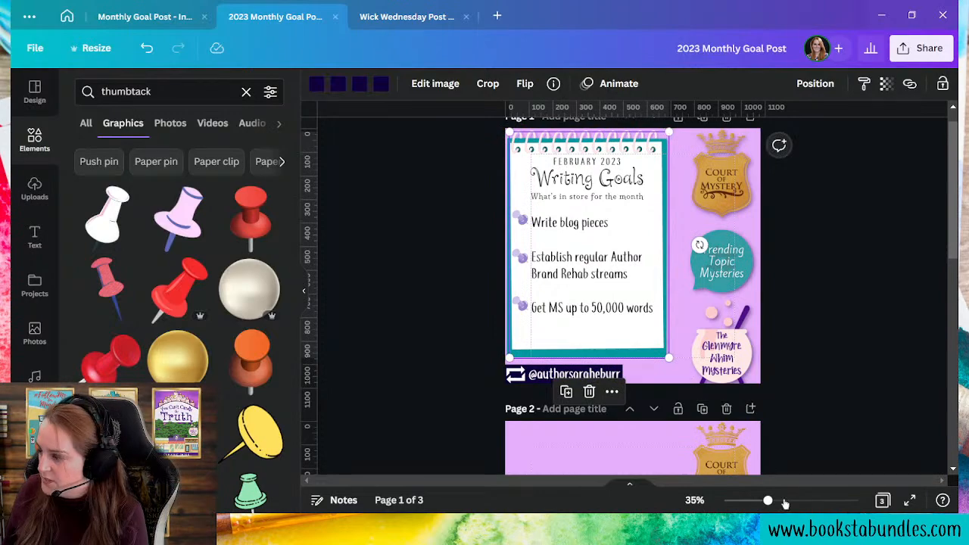
{"action": "left_click_drag", "start_coordinate": [766, 503], "coordinate": [796, 501]}
{"action": "left_click", "coordinate": [727, 448]}
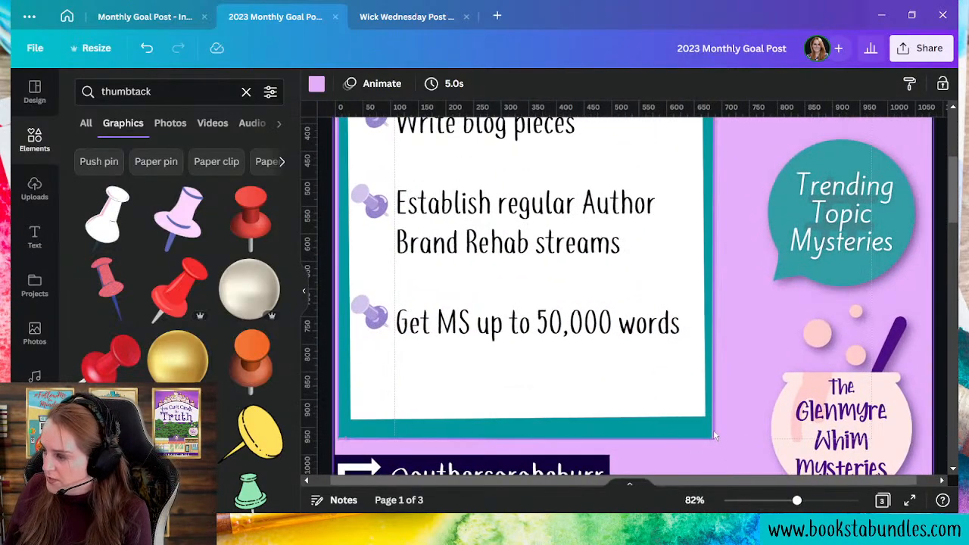
{"action": "left_click", "coordinate": [714, 436]}
{"action": "left_click_drag", "start_coordinate": [715, 437], "coordinate": [741, 453]}
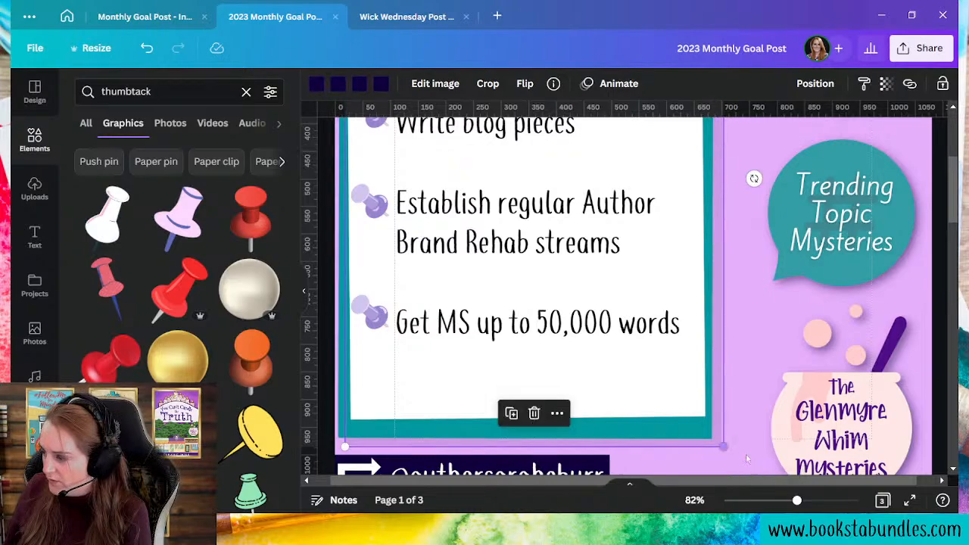
{"action": "left_click", "coordinate": [752, 457]}
{"action": "left_click_drag", "start_coordinate": [797, 501], "coordinate": [771, 498]}
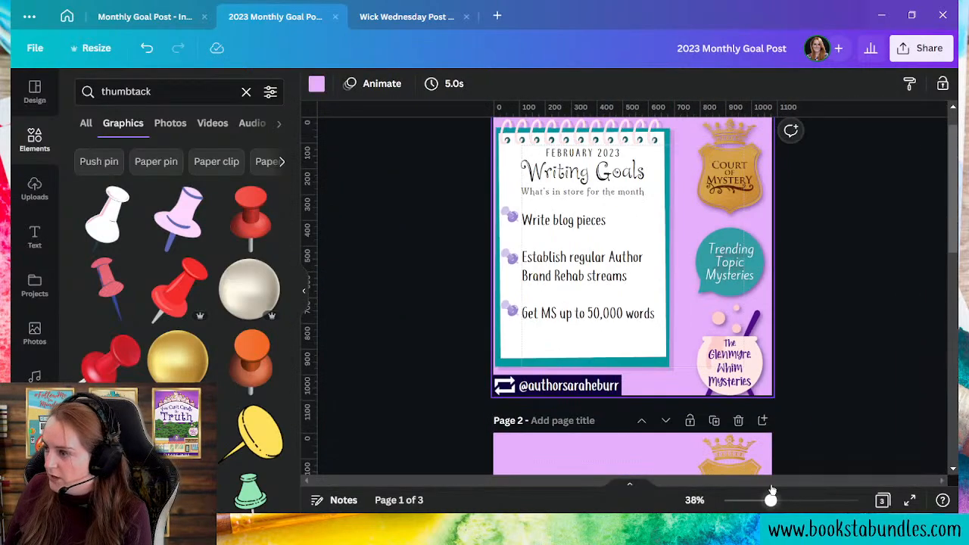
- Nudge the notepad's shadow image slightly to the left
{"action": "left_click", "coordinate": [672, 368]}
{"action": "key", "text": "Left"}
{"action": "key", "text": "Left"}
{"action": "key", "text": "Left"}
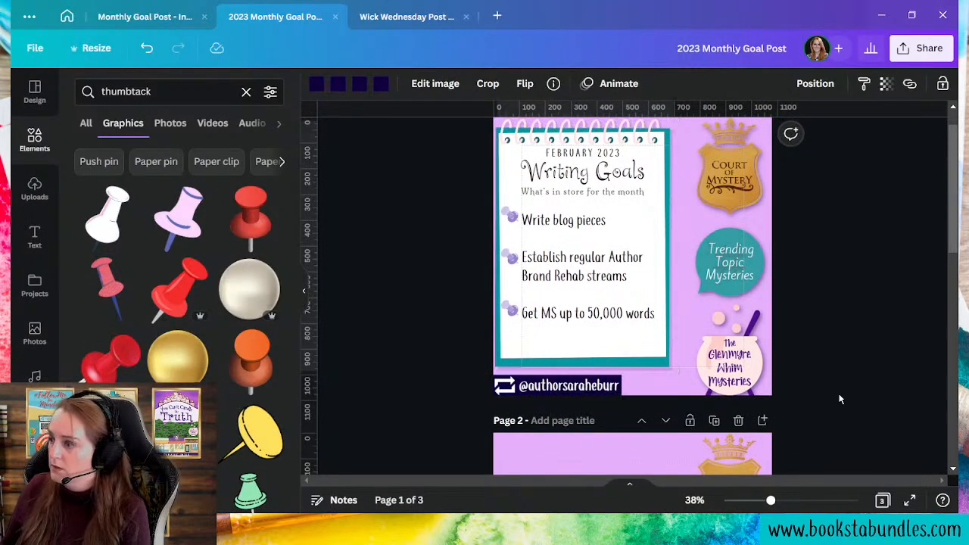
{"action": "left_click", "coordinate": [903, 422]}
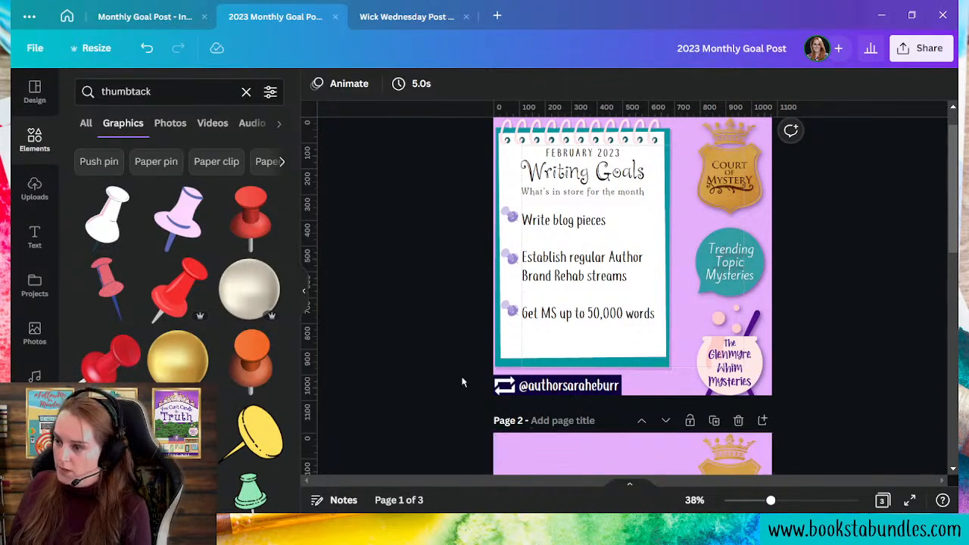
- Scale down the social handle banner below the notepad slightly and shrink its repost arrows icon
{"action": "left_click", "coordinate": [539, 388]}
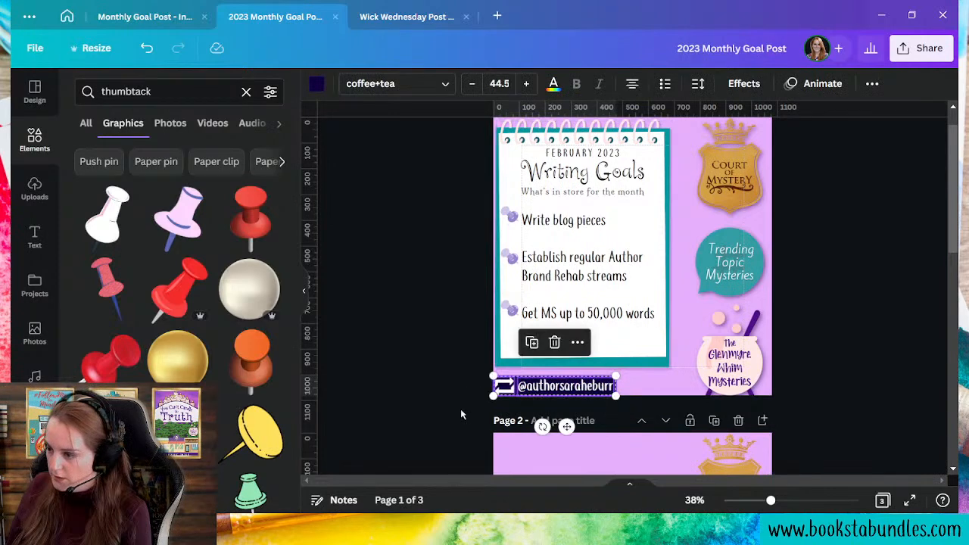
{"action": "left_click", "coordinate": [501, 403]}
{"action": "left_click", "coordinate": [503, 387]}
{"action": "left_click_drag", "start_coordinate": [515, 377], "coordinate": [507, 381]}
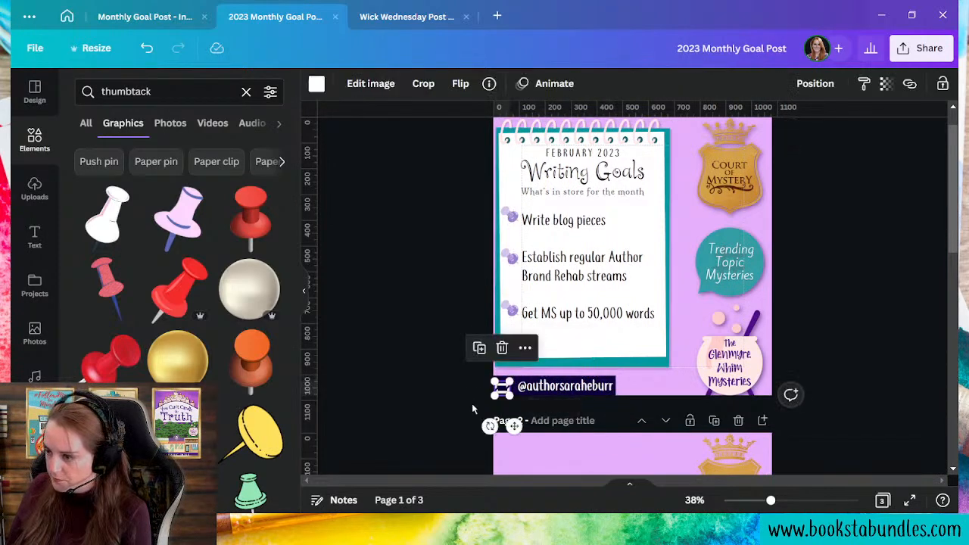
{"action": "left_click", "coordinate": [476, 405]}
- Shift the social handle text slightly down and left, closer to the repost arrows icon
{"action": "left_click", "coordinate": [546, 390]}
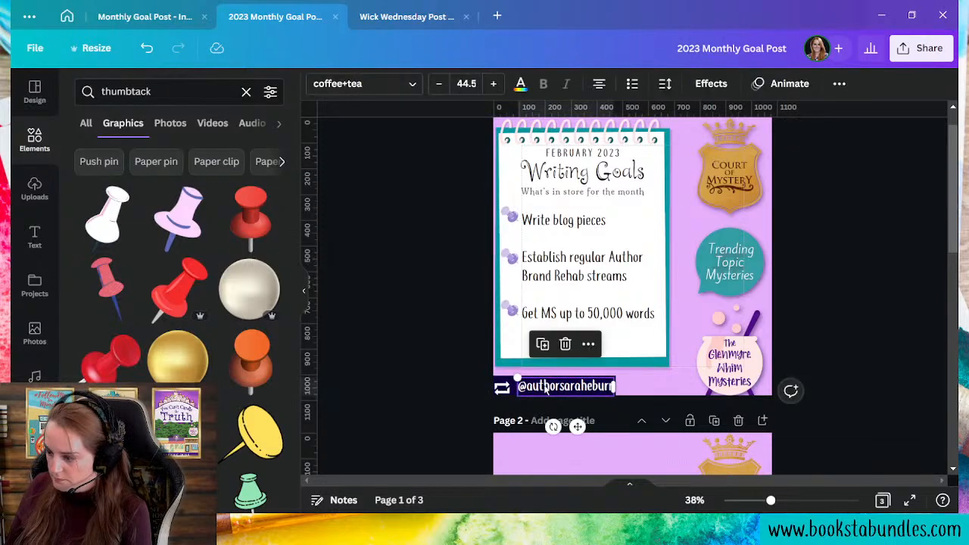
{"action": "key", "text": "Down"}
{"action": "key", "text": "Down"}
{"action": "key", "text": "Down"}
{"action": "key", "text": "Down"}
{"action": "key", "text": "Left"}
{"action": "key", "text": "Left"}
{"action": "key", "text": "Left"}
{"action": "key", "text": "Left"}
{"action": "key", "text": "Left"}
{"action": "key", "text": "Left"}
{"action": "key", "text": "Left"}
{"action": "key", "text": "Left"}
{"action": "key", "text": "Left"}
{"action": "key", "text": "Left"}
{"action": "key", "text": "Left"}
{"action": "key", "text": "Left"}
{"action": "key", "text": "Left"}
{"action": "key", "text": "Left"}
{"action": "key", "text": "Left"}
{"action": "key", "text": "Left"}
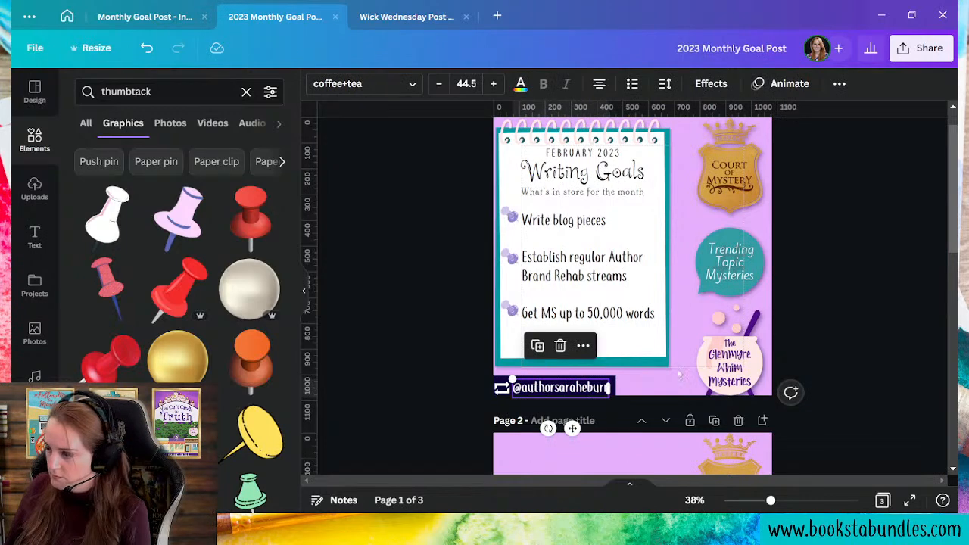
{"action": "key", "text": "Escape"}
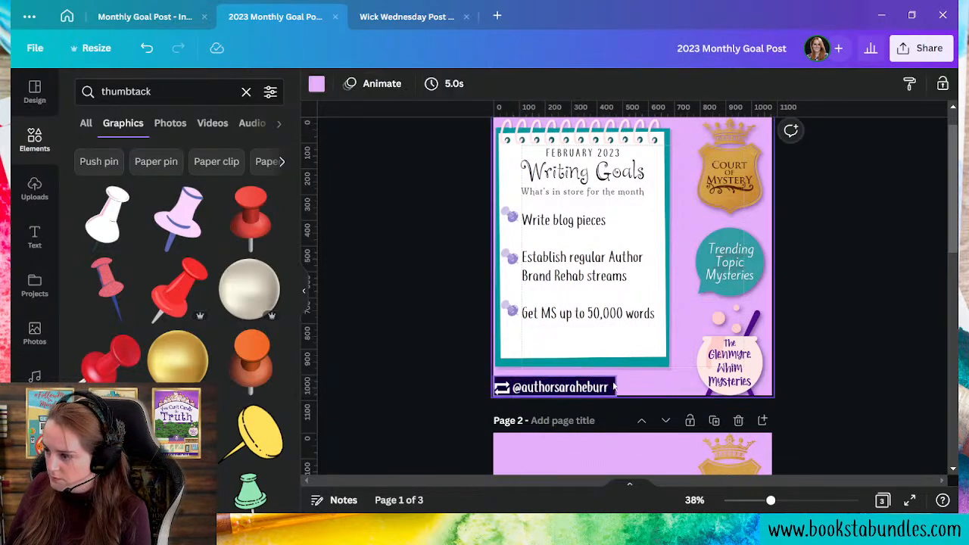
- Narrow the dark blue bar behind the social handle and set the handle's font size to 41.5
{"action": "left_click_drag", "start_coordinate": [614, 376], "coordinate": [610, 385]}
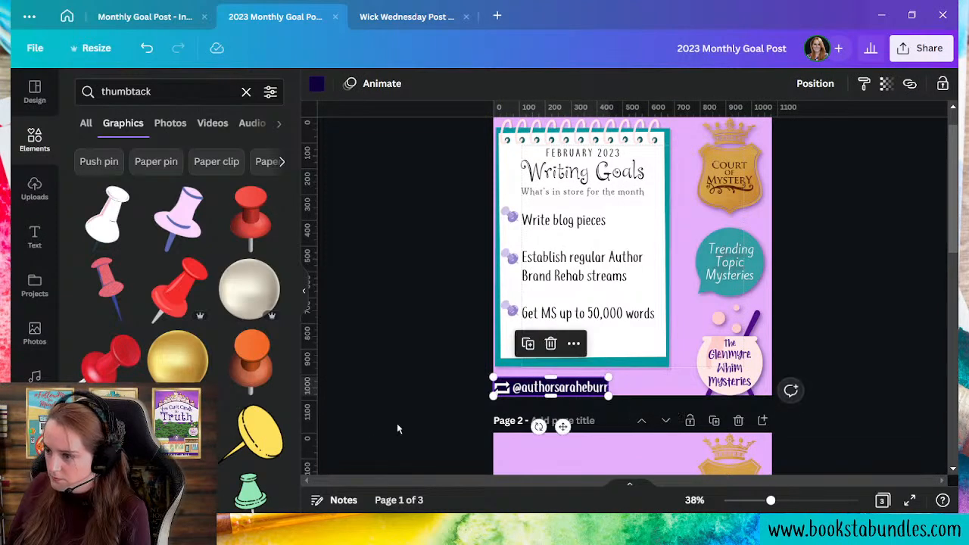
{"action": "left_click", "coordinate": [399, 426]}
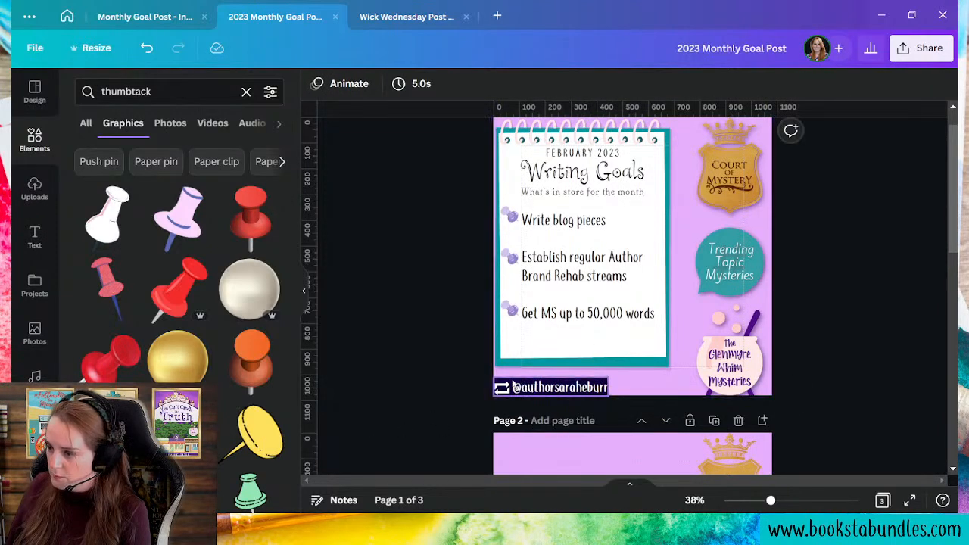
{"action": "left_click", "coordinate": [525, 387]}
{"action": "left_click", "coordinate": [439, 84]}
{"action": "left_click", "coordinate": [431, 433]}
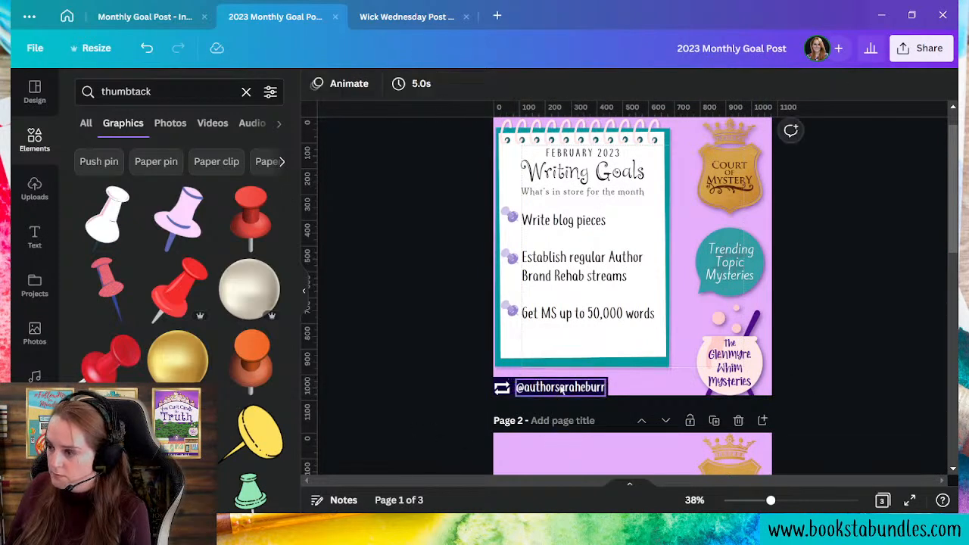
- Nudge the resized social handle text left to rebalance its spacing within the dark blue bar
{"action": "left_click", "coordinate": [560, 388]}
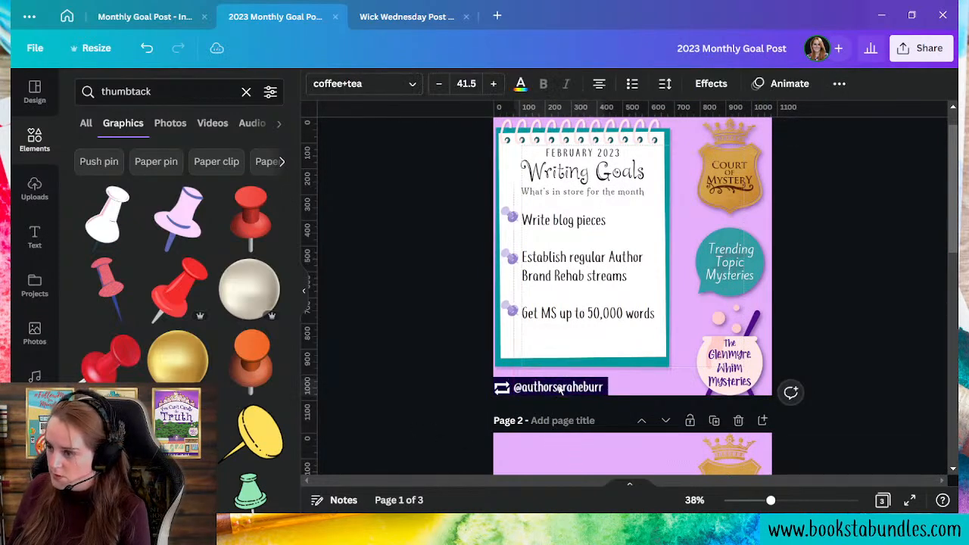
{"action": "key", "text": "Left"}
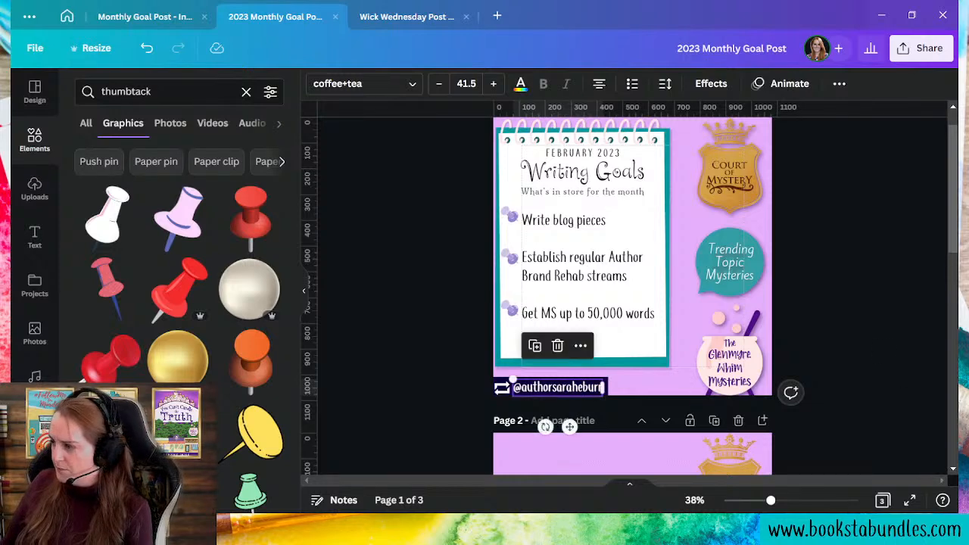
{"action": "left_click", "coordinate": [875, 305]}
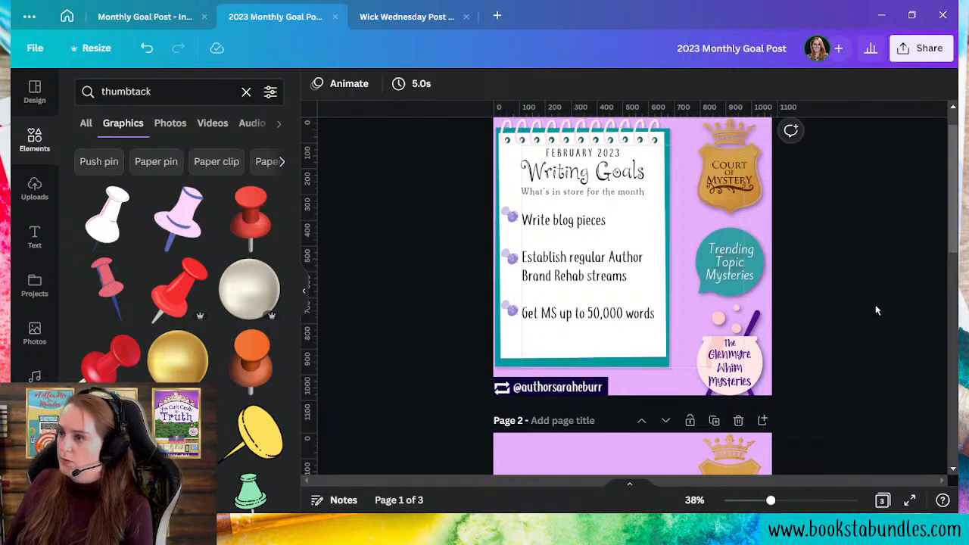
- Try placing a copy of page 2's author logo at the bottom of the page 1 notepad
{"action": "scroll", "coordinate": [875, 304], "scroll_direction": "up", "scroll_amount": 1}
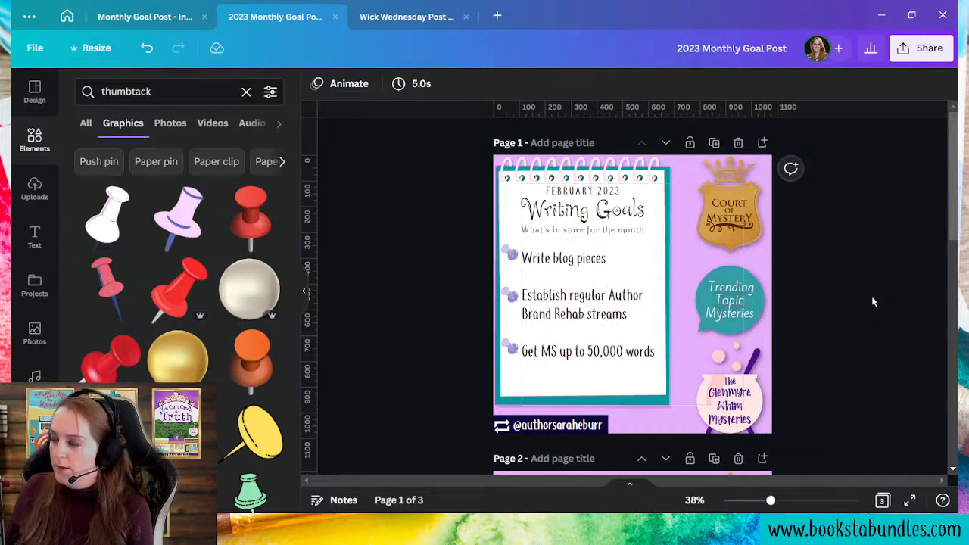
{"action": "scroll", "coordinate": [857, 330], "scroll_direction": "down", "scroll_amount": 7}
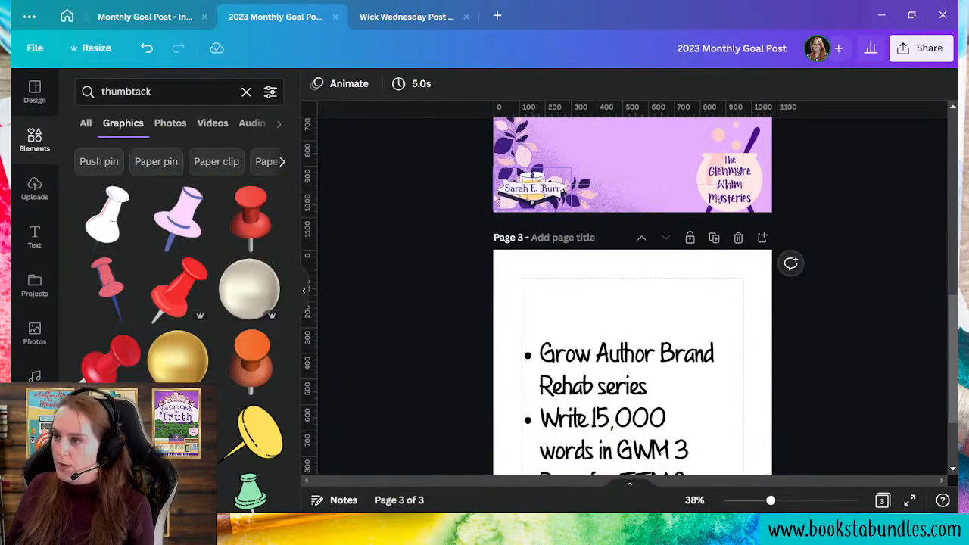
{"action": "left_click", "coordinate": [553, 199]}
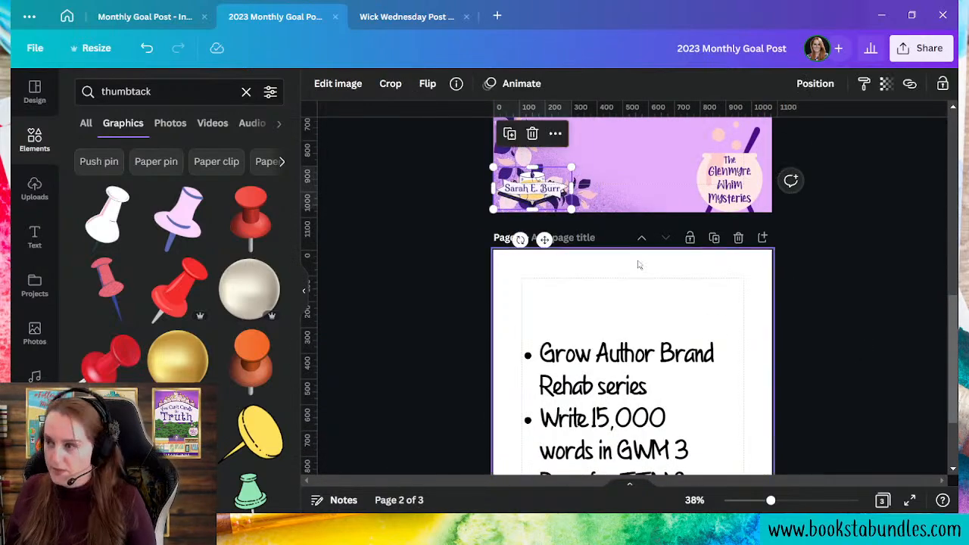
{"action": "scroll", "coordinate": [628, 287], "scroll_direction": "up", "scroll_amount": 7}
{"action": "key", "text": "ctrl+v"}
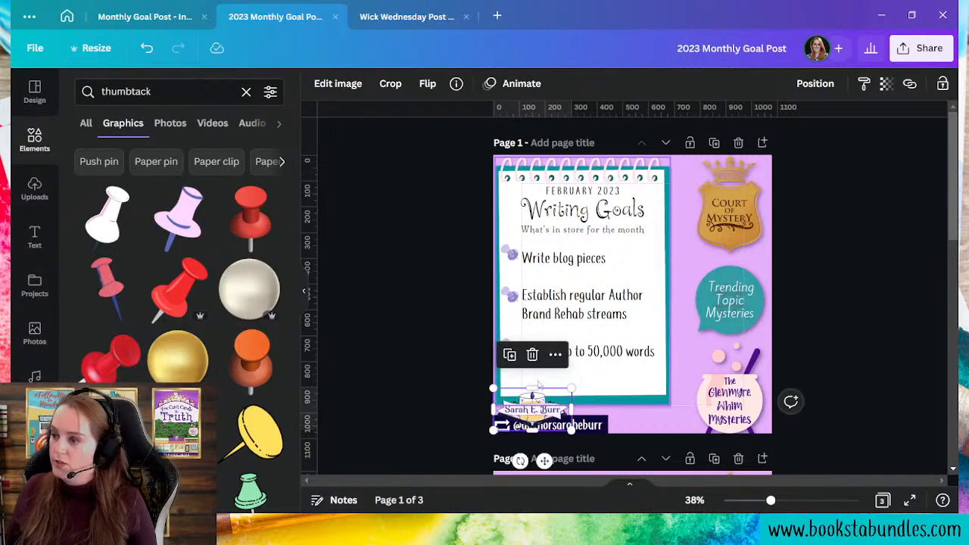
{"action": "left_click_drag", "start_coordinate": [532, 413], "coordinate": [582, 385]}
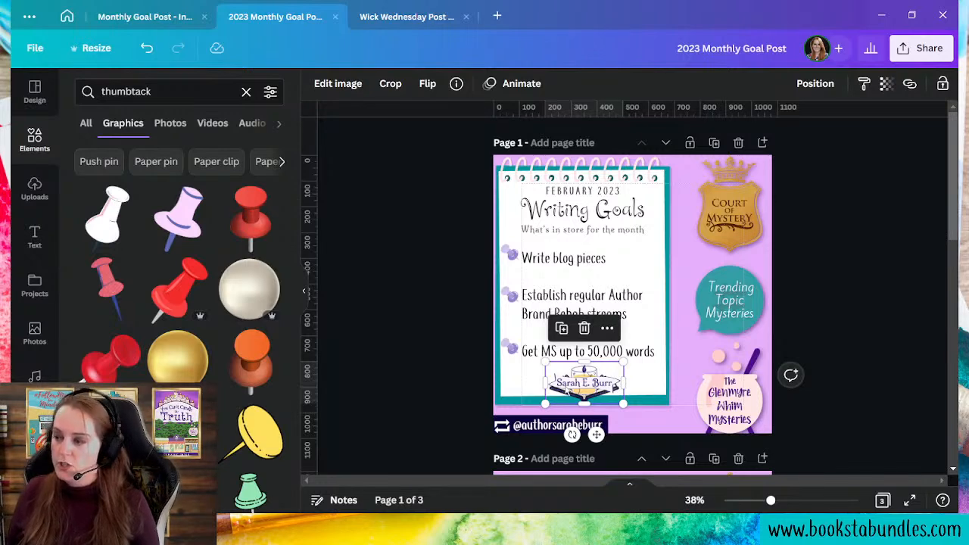
{"action": "key", "text": "Delete"}
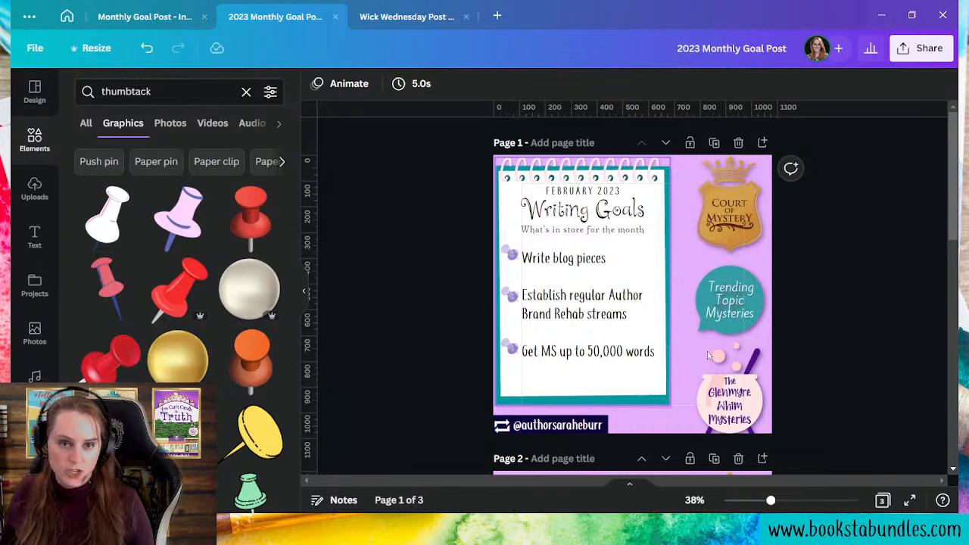
- Copy the floral corner graphic from page 2 onto page 1 and enlarge it to span most of the page
{"action": "scroll", "coordinate": [800, 325], "scroll_direction": "down", "scroll_amount": 7}
{"action": "scroll", "coordinate": [801, 333], "scroll_direction": "up", "scroll_amount": 4}
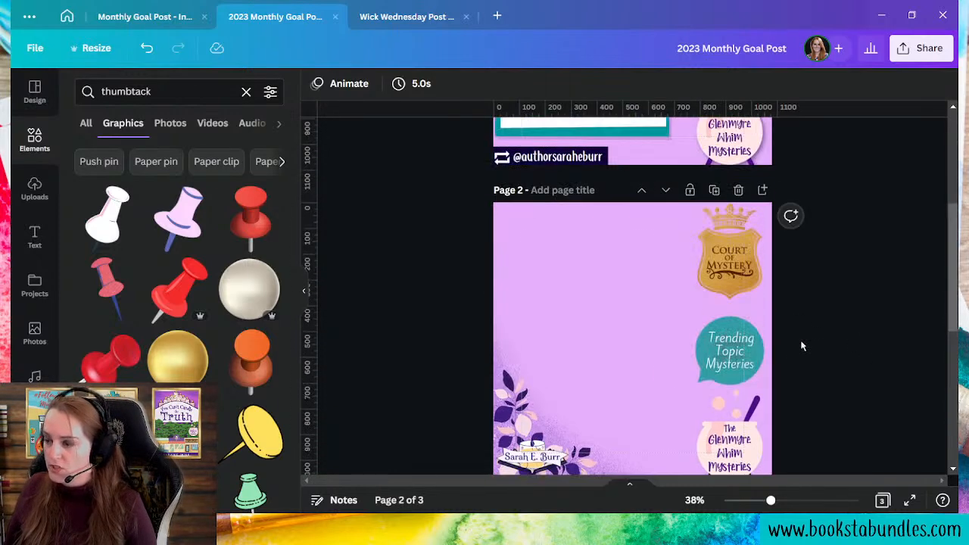
{"action": "left_click", "coordinate": [514, 405]}
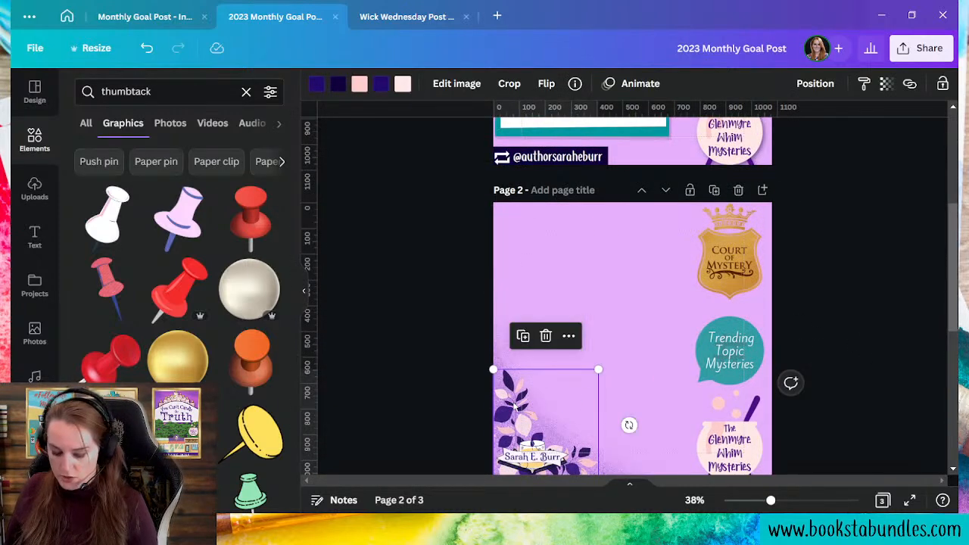
{"action": "scroll", "coordinate": [643, 424], "scroll_direction": "up", "scroll_amount": 3}
{"action": "left_click", "coordinate": [650, 431]}
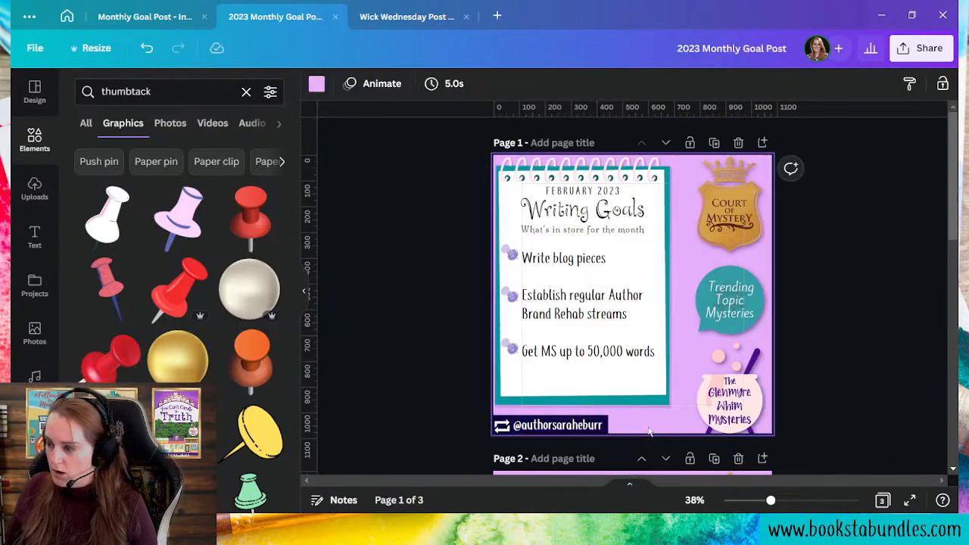
{"action": "key", "text": "ctrl+v"}
{"action": "left_click_drag", "start_coordinate": [598, 319], "coordinate": [712, 202]}
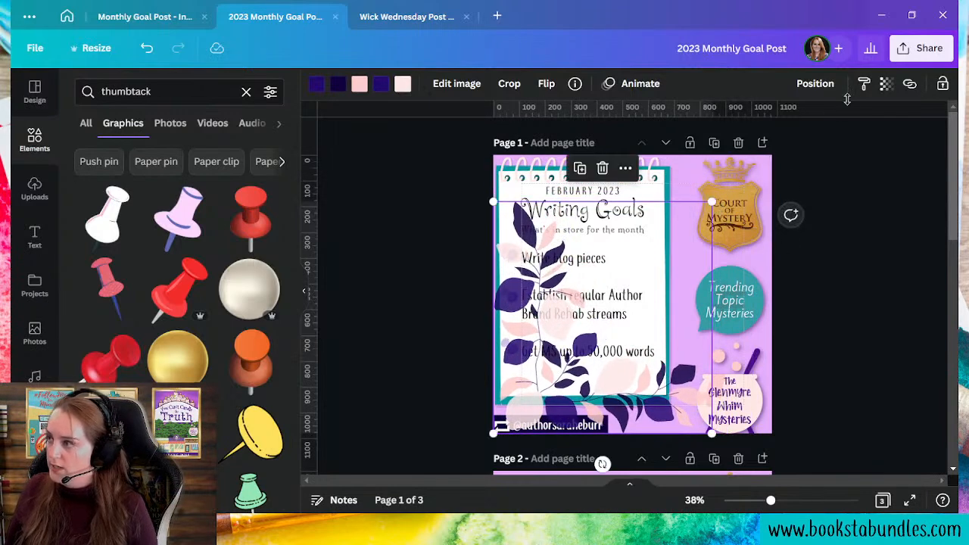
- Set the page 1 floral graphic's transparency to 45 and send it to the back
{"action": "left_click", "coordinate": [885, 83]}
{"action": "left_click_drag", "start_coordinate": [865, 139], "coordinate": [816, 139]}
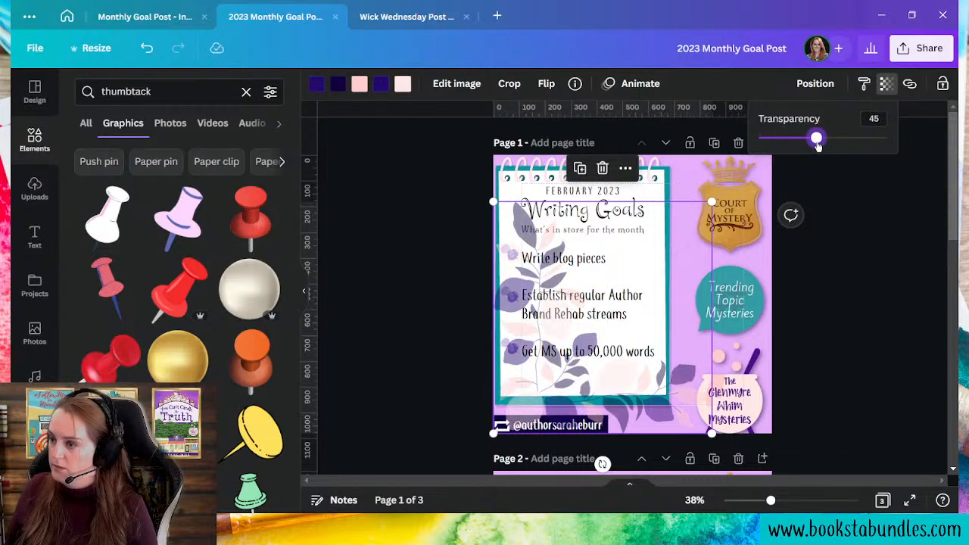
{"action": "left_click", "coordinate": [814, 83]}
{"action": "left_click", "coordinate": [783, 150]}
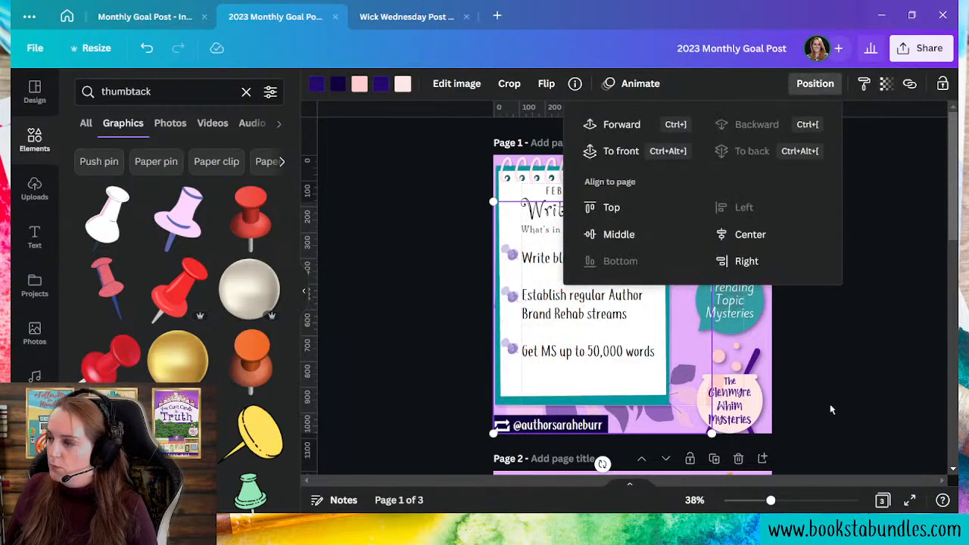
- Lower the page 1 floral graphic's transparency to 24 and flip it horizontally into the page's lower-right corner
{"action": "left_click", "coordinate": [886, 83]}
{"action": "left_click_drag", "start_coordinate": [818, 139], "coordinate": [789, 137]}
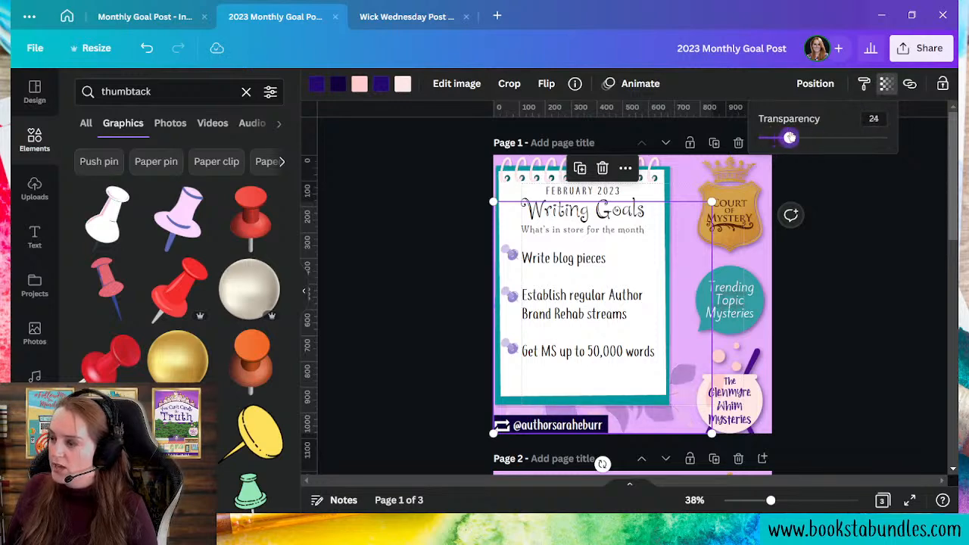
{"action": "left_click", "coordinate": [640, 428]}
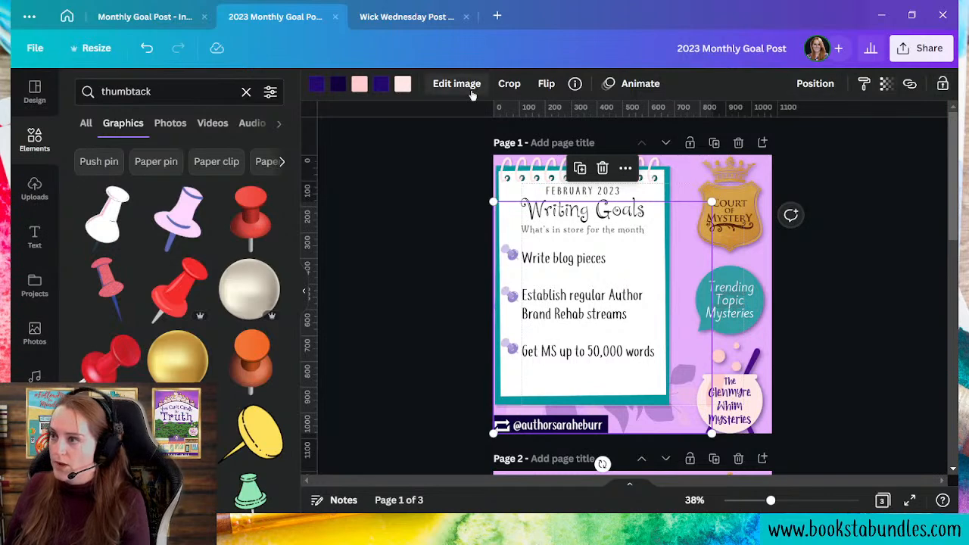
{"action": "left_click", "coordinate": [546, 84]}
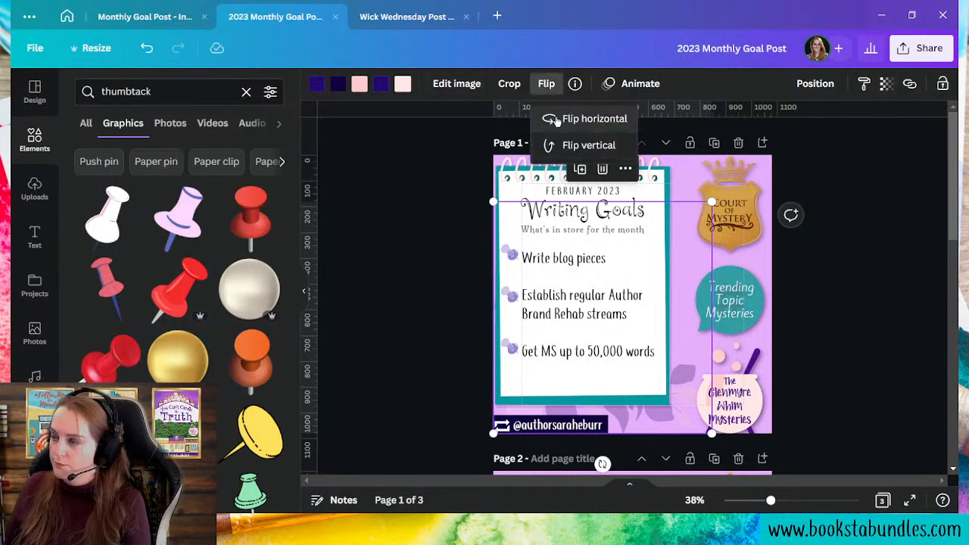
{"action": "left_click", "coordinate": [553, 119]}
{"action": "left_click_drag", "start_coordinate": [653, 434], "coordinate": [709, 427]}
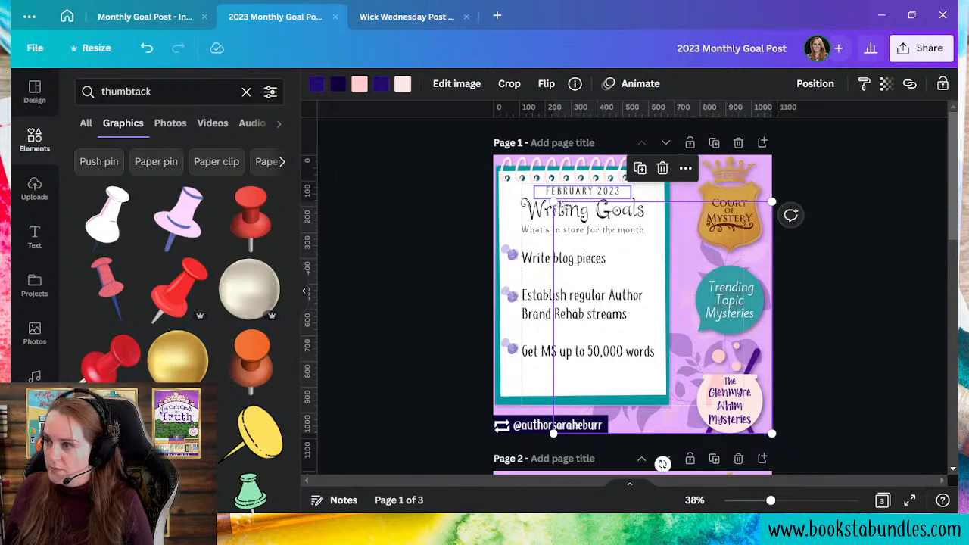
- Enlarge the flipped floral graphic beyond the upper-left of page 1 and reduce its transparency to 15
{"action": "left_click_drag", "start_coordinate": [554, 202], "coordinate": [448, 112]}
{"action": "left_click", "coordinate": [840, 337]}
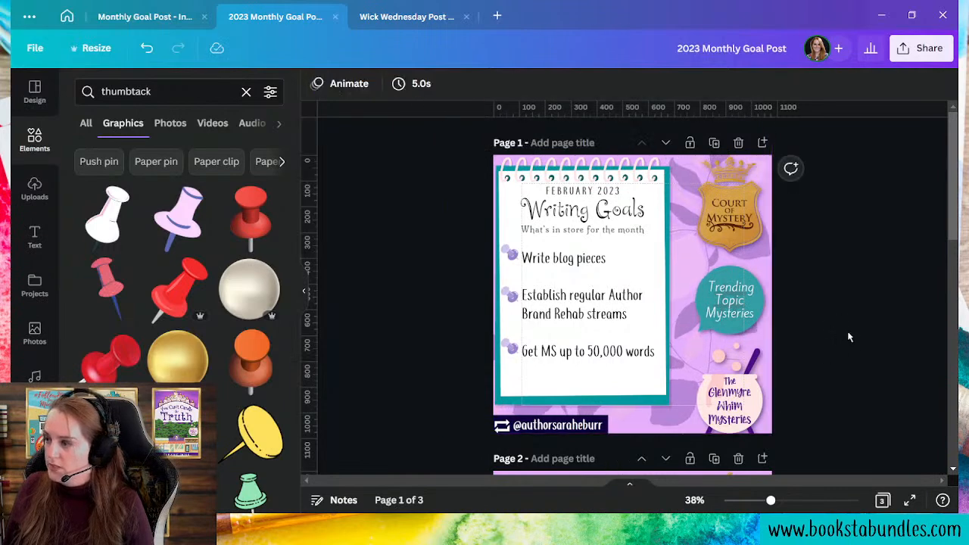
{"action": "left_click", "coordinate": [656, 430]}
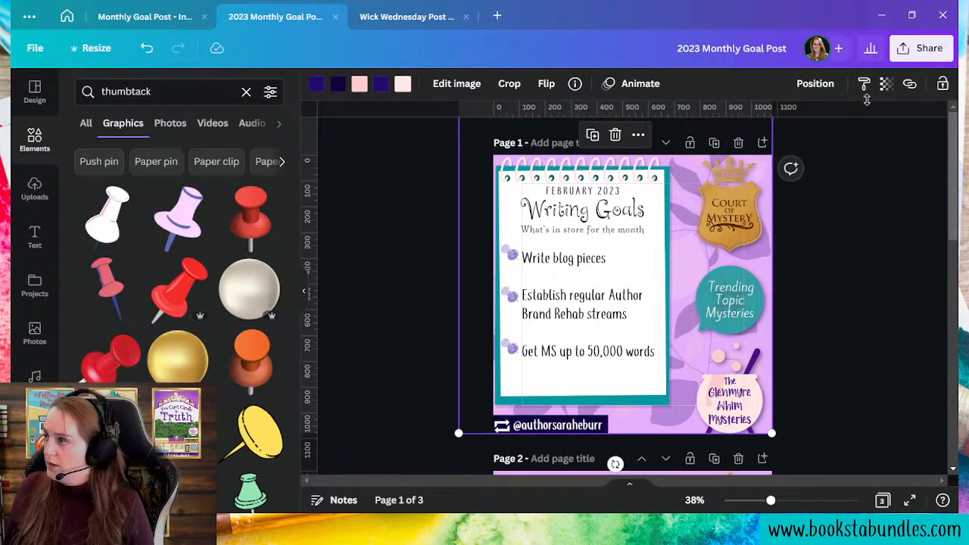
{"action": "left_click", "coordinate": [888, 84]}
{"action": "left_click_drag", "start_coordinate": [792, 140], "coordinate": [778, 138]}
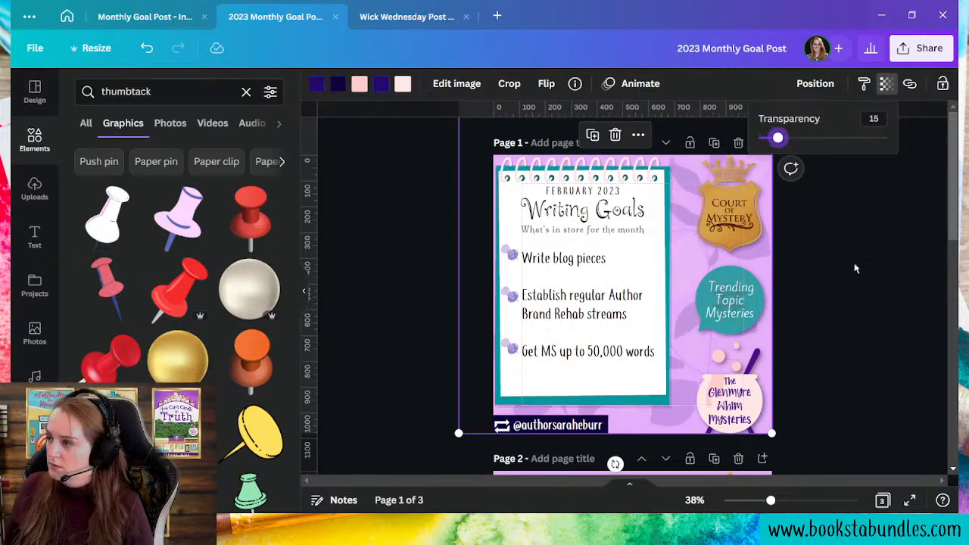
{"action": "left_click", "coordinate": [905, 387]}
{"action": "left_click", "coordinate": [905, 387]}
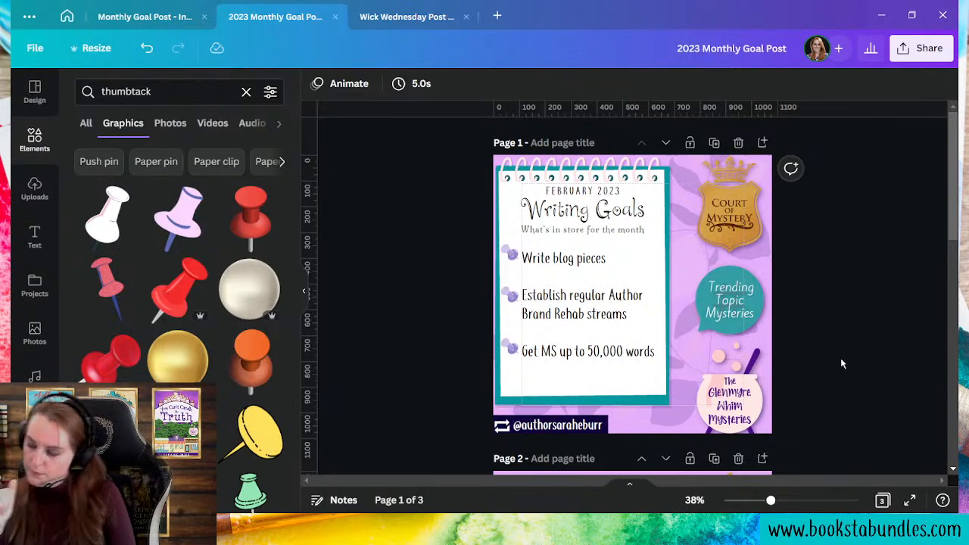
- Duplicate page 1 and delete the floral background graphic from the copy
{"action": "left_click", "coordinate": [714, 144]}
{"action": "left_click", "coordinate": [500, 167]}
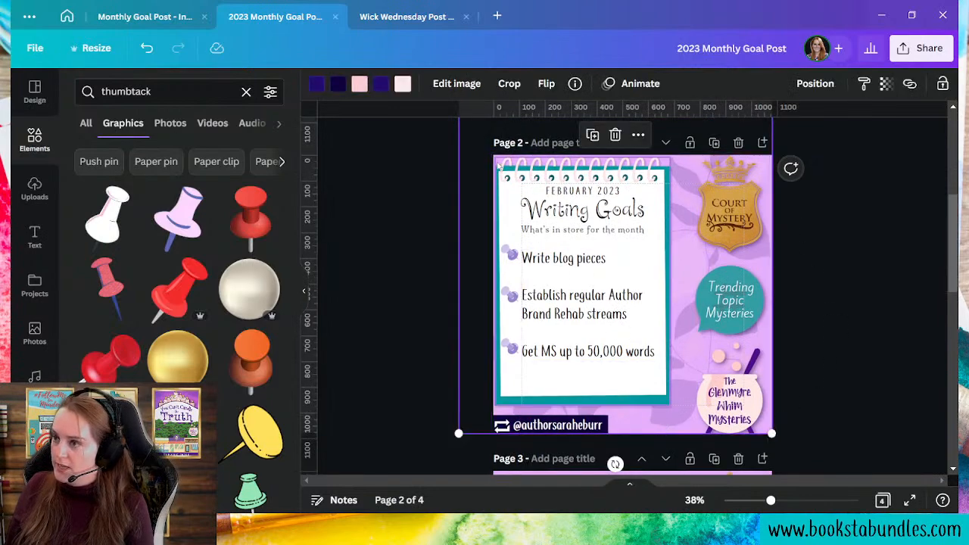
{"action": "scroll", "coordinate": [457, 439], "scroll_direction": "up", "scroll_amount": 5}
{"action": "left_click_drag", "start_coordinate": [460, 418], "coordinate": [501, 464]}
{"action": "scroll", "coordinate": [499, 468], "scroll_direction": "down", "scroll_amount": 7}
{"action": "scroll", "coordinate": [509, 447], "scroll_direction": "up", "scroll_amount": 4}
{"action": "left_click_drag", "start_coordinate": [499, 191], "coordinate": [549, 274]}
{"action": "left_click_drag", "start_coordinate": [550, 284], "coordinate": [539, 266]}
{"action": "left_click", "coordinate": [546, 85]}
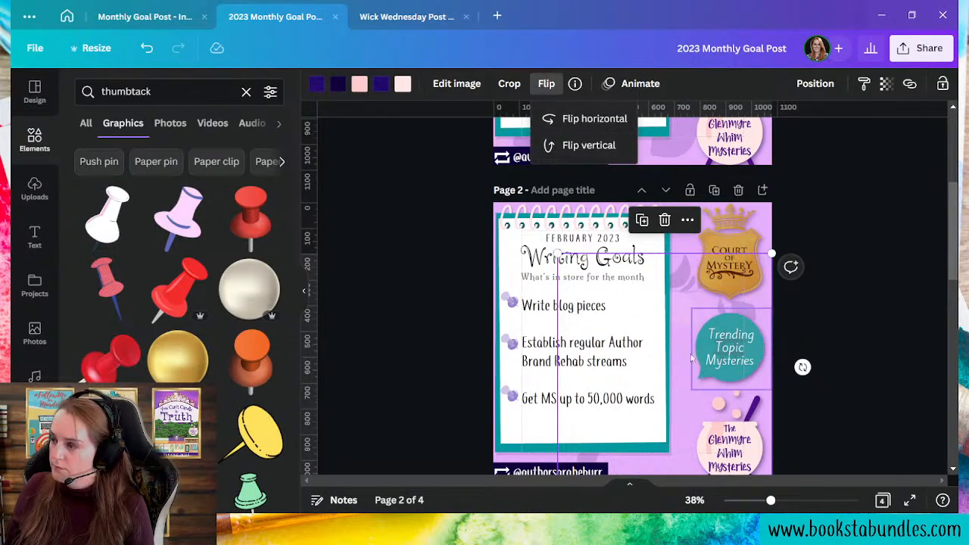
{"action": "left_click_drag", "start_coordinate": [689, 333], "coordinate": [619, 279]}
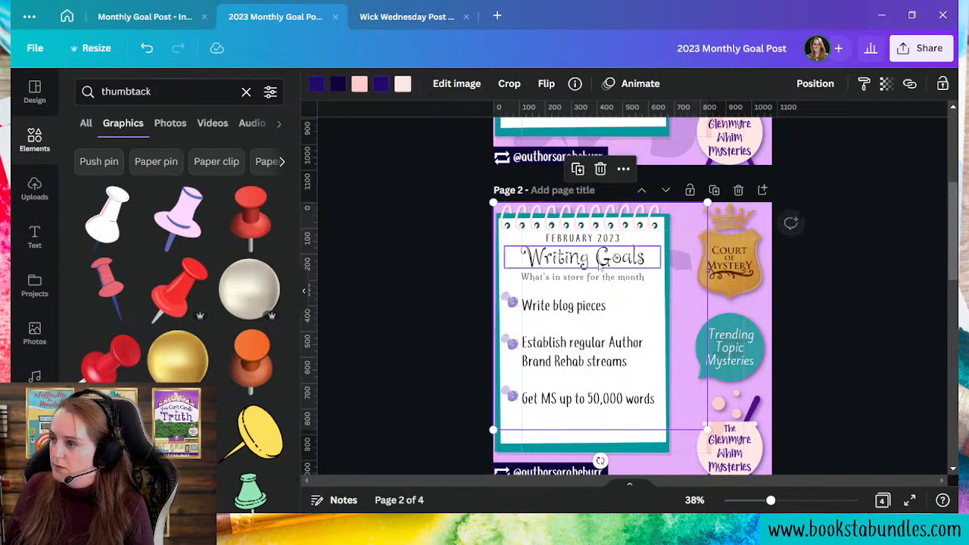
{"action": "key", "text": "Escape"}
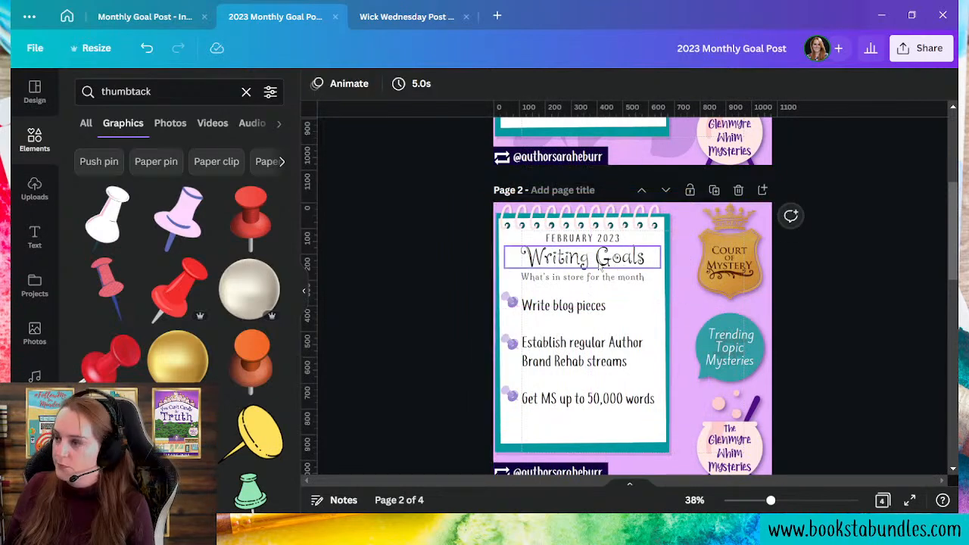
- Search the graphics for "textures" and add the vertical wood-grain line texture to page 2
{"action": "left_click", "coordinate": [197, 83]}
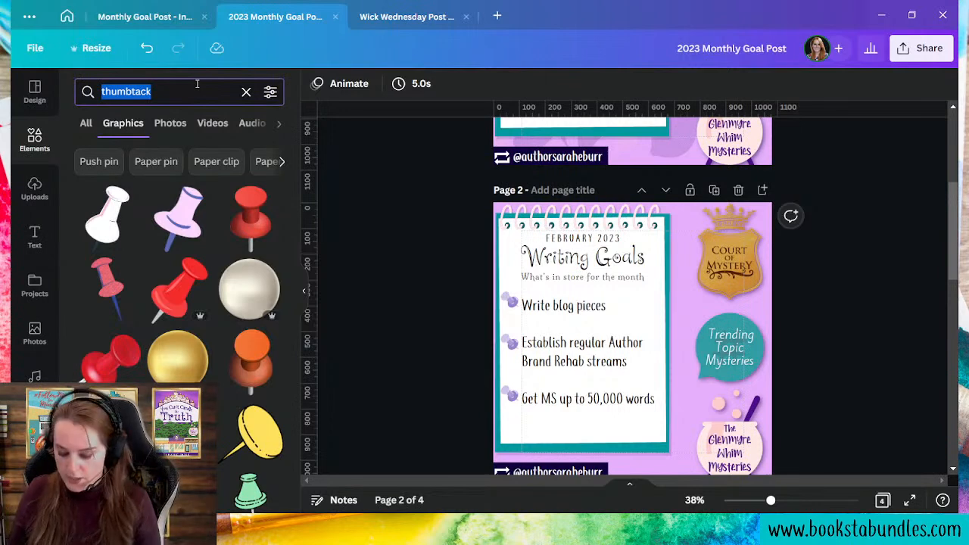
{"action": "type", "text": "textures"}
{"action": "key", "text": "Return"}
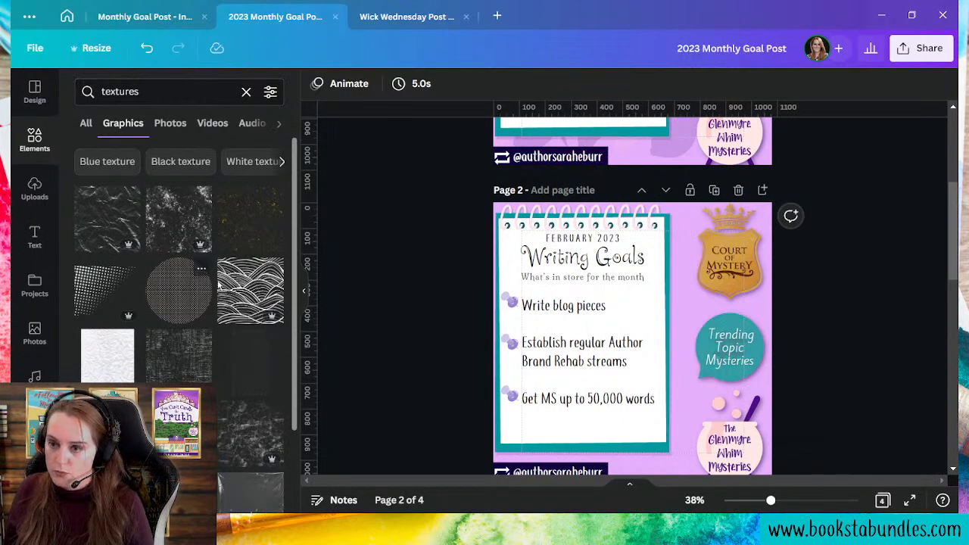
{"action": "scroll", "coordinate": [249, 307], "scroll_direction": "down", "scroll_amount": 10}
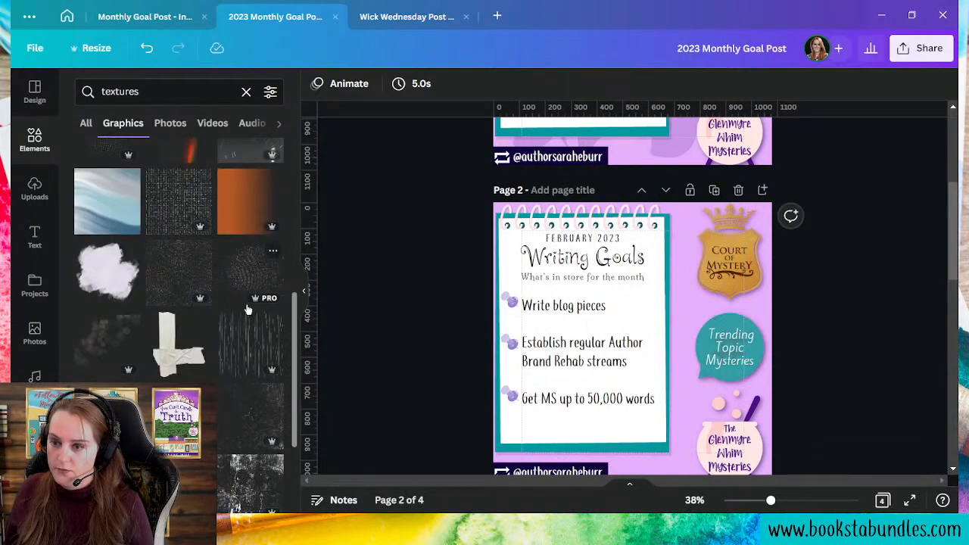
{"action": "scroll", "coordinate": [250, 318], "scroll_direction": "down", "scroll_amount": 3}
{"action": "scroll", "coordinate": [264, 371], "scroll_direction": "up", "scroll_amount": 4}
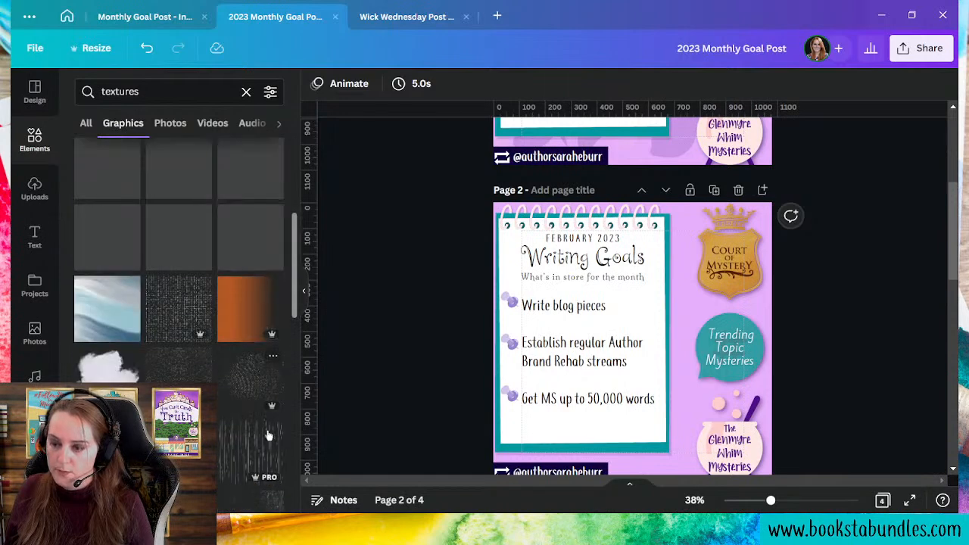
{"action": "left_click", "coordinate": [257, 458]}
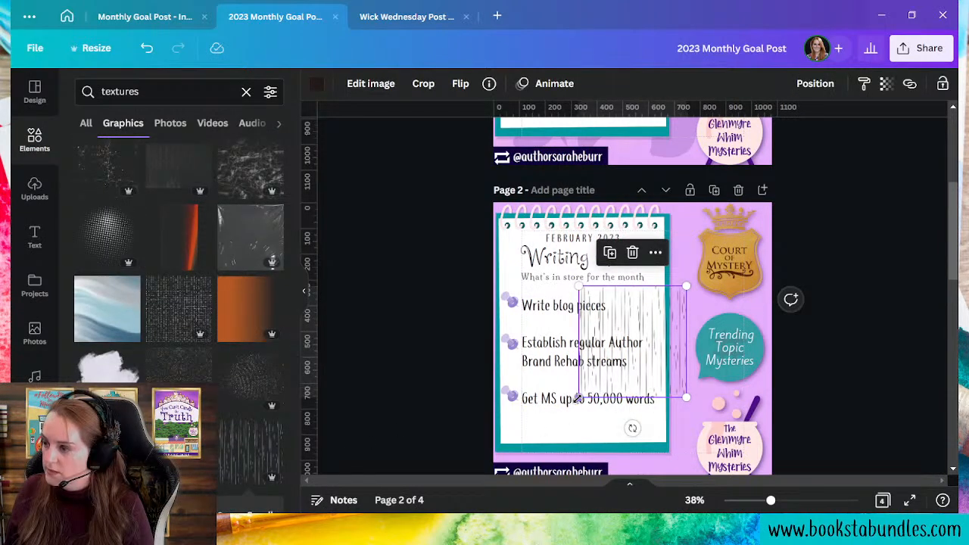
- Enlarge the wood-grain texture to span nearly the full width of page 2 and align it with the page's upper edge
{"action": "left_click_drag", "start_coordinate": [579, 396], "coordinate": [480, 448]}
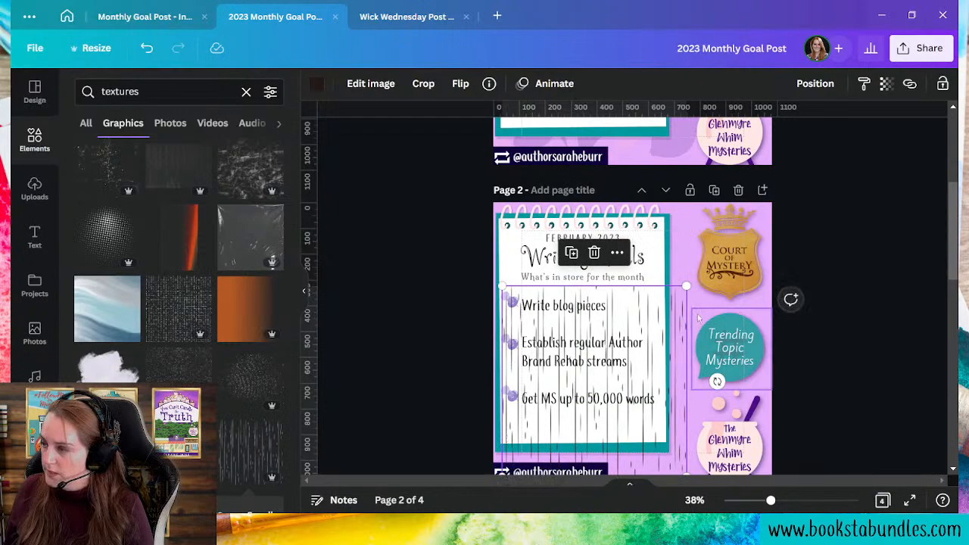
{"action": "left_click_drag", "start_coordinate": [683, 285], "coordinate": [795, 241]}
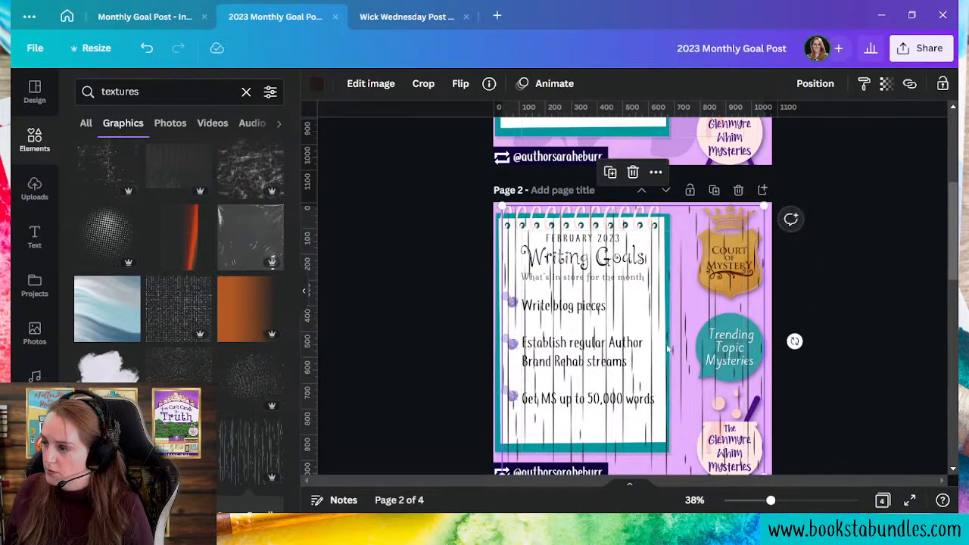
{"action": "left_click_drag", "start_coordinate": [678, 349], "coordinate": [677, 344]}
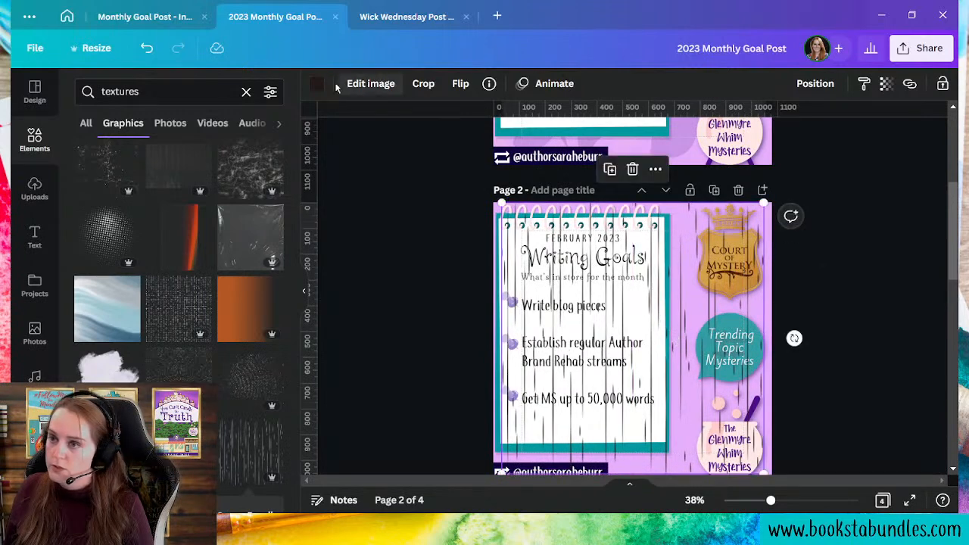
- Recolour the wood-grain texture dark indigo and send it to the back of page 2
{"action": "left_click", "coordinate": [316, 83]}
{"action": "left_click", "coordinate": [92, 187]}
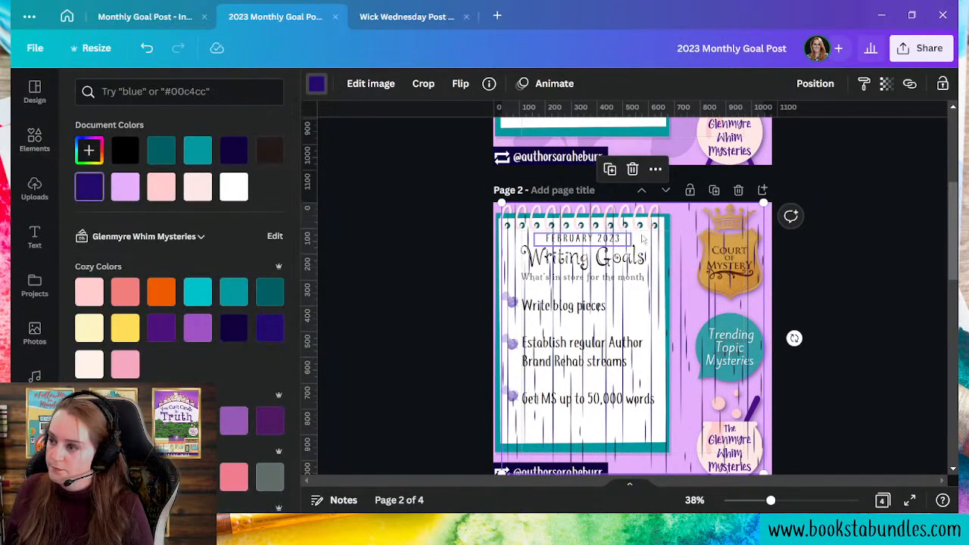
{"action": "left_click", "coordinate": [815, 83]}
{"action": "left_click", "coordinate": [754, 153]}
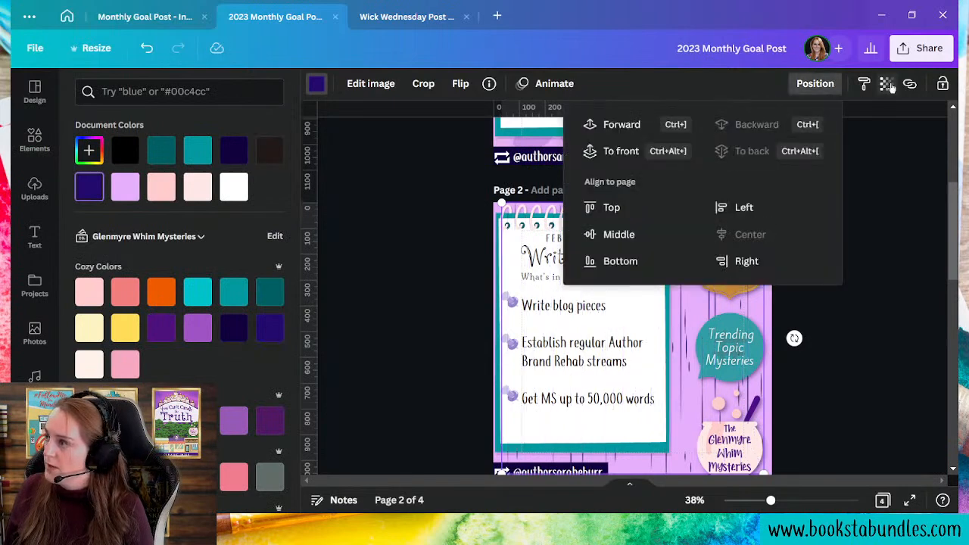
- Set the wood-grain texture's transparency to 16
{"action": "left_click", "coordinate": [886, 83]}
{"action": "left_click_drag", "start_coordinate": [889, 142], "coordinate": [781, 123]}
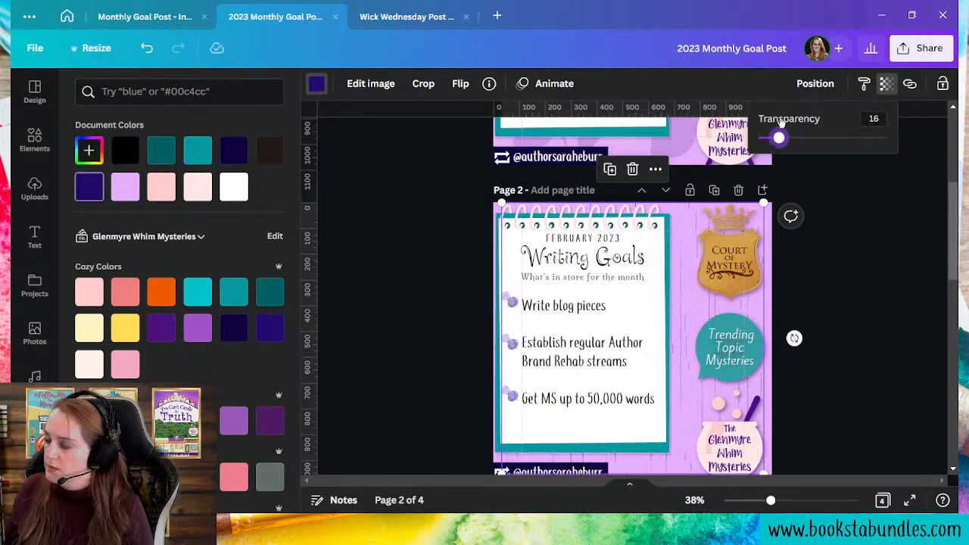
{"action": "left_click", "coordinate": [915, 367]}
{"action": "left_click", "coordinate": [906, 380]}
{"action": "left_click", "coordinate": [905, 378]}
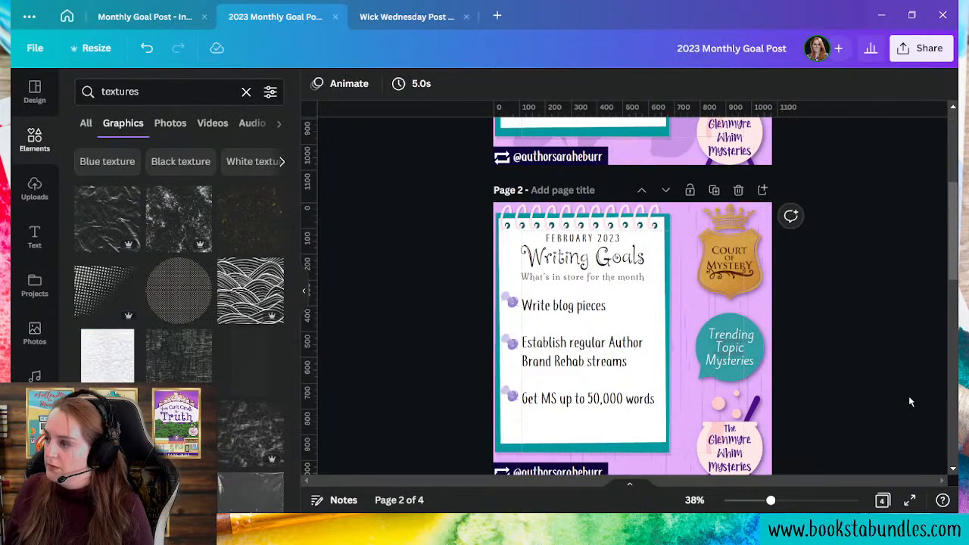
- Enlarge the faded wood-grain texture slightly from its upper corners so it covers the full width of page 2
{"action": "scroll", "coordinate": [912, 399], "scroll_direction": "down", "scroll_amount": 3}
{"action": "scroll", "coordinate": [915, 400], "scroll_direction": "up", "scroll_amount": 3}
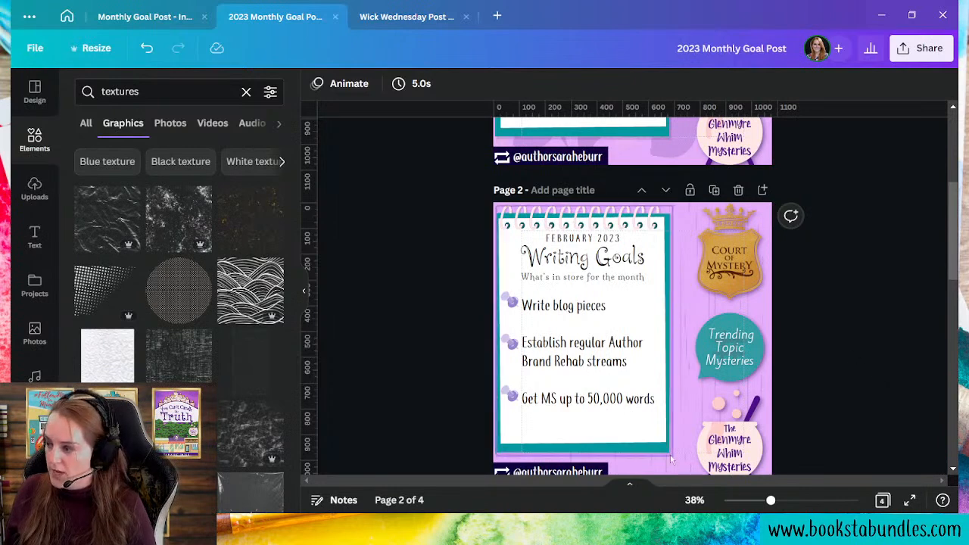
{"action": "left_click", "coordinate": [684, 250]}
{"action": "left_click_drag", "start_coordinate": [763, 203], "coordinate": [771, 194]}
{"action": "left_click_drag", "start_coordinate": [502, 194], "coordinate": [490, 183]}
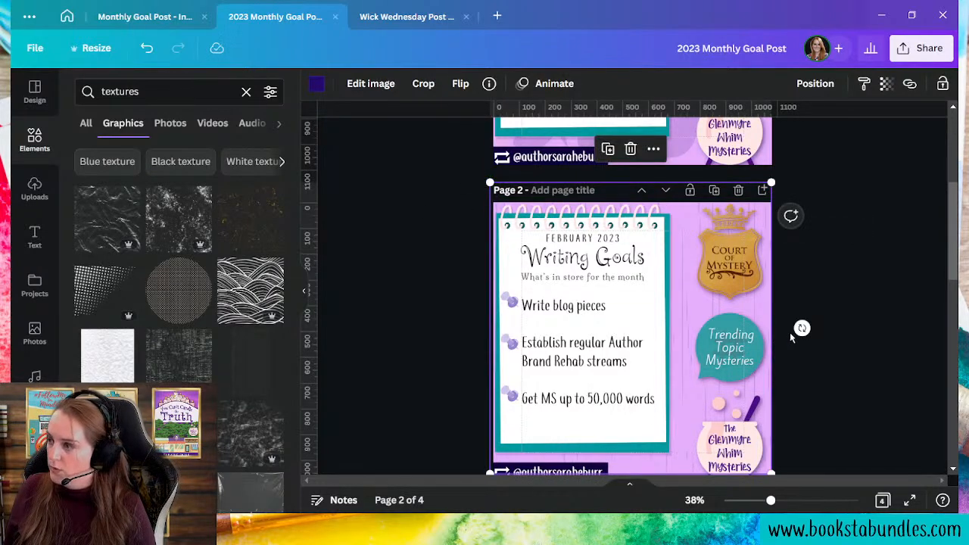
{"action": "left_click", "coordinate": [896, 395]}
{"action": "scroll", "coordinate": [896, 403], "scroll_direction": "down", "scroll_amount": 4}
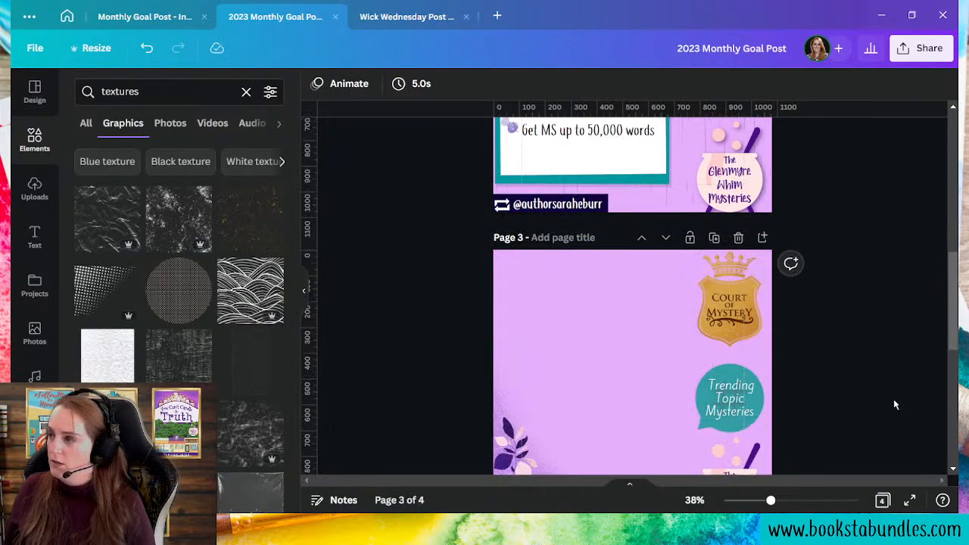
{"action": "scroll", "coordinate": [894, 405], "scroll_direction": "up", "scroll_amount": 4}
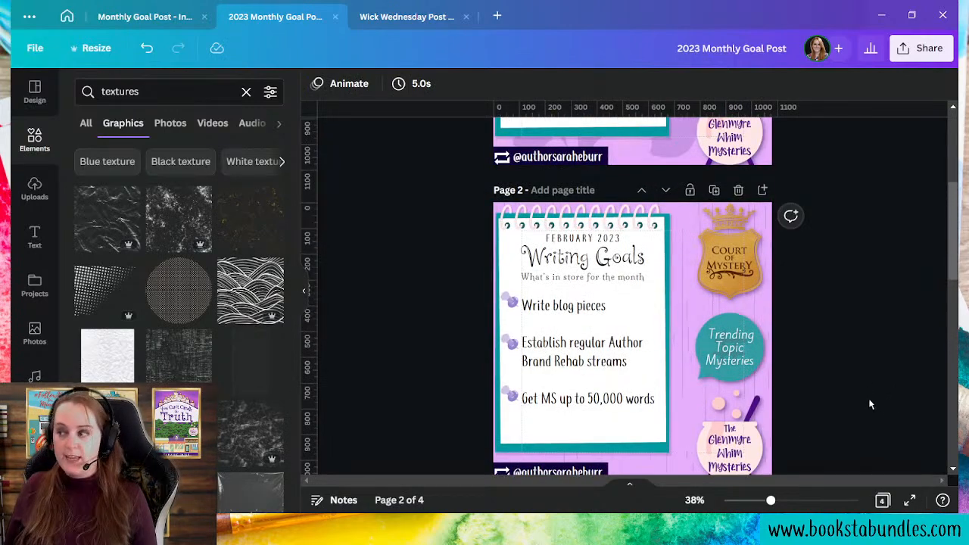
{"action": "scroll", "coordinate": [797, 408], "scroll_direction": "down", "scroll_amount": 4}
{"action": "scroll", "coordinate": [795, 403], "scroll_direction": "up", "scroll_amount": 4}
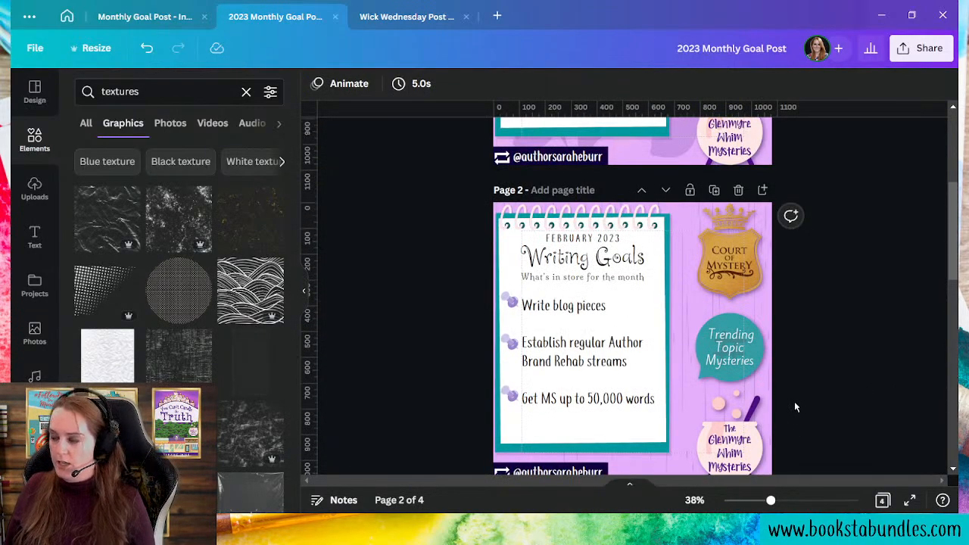
- Duplicate page 1 again and delete the floral graphic from the new copy
{"action": "scroll", "coordinate": [806, 254], "scroll_direction": "up", "scroll_amount": 5}
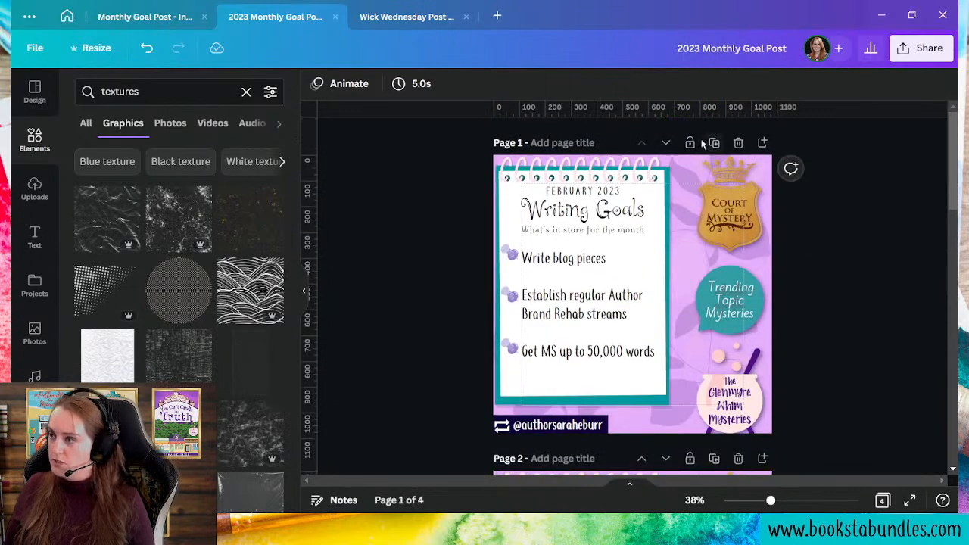
{"action": "left_click", "coordinate": [713, 144]}
{"action": "left_click", "coordinate": [658, 428]}
{"action": "left_click", "coordinate": [658, 426]}
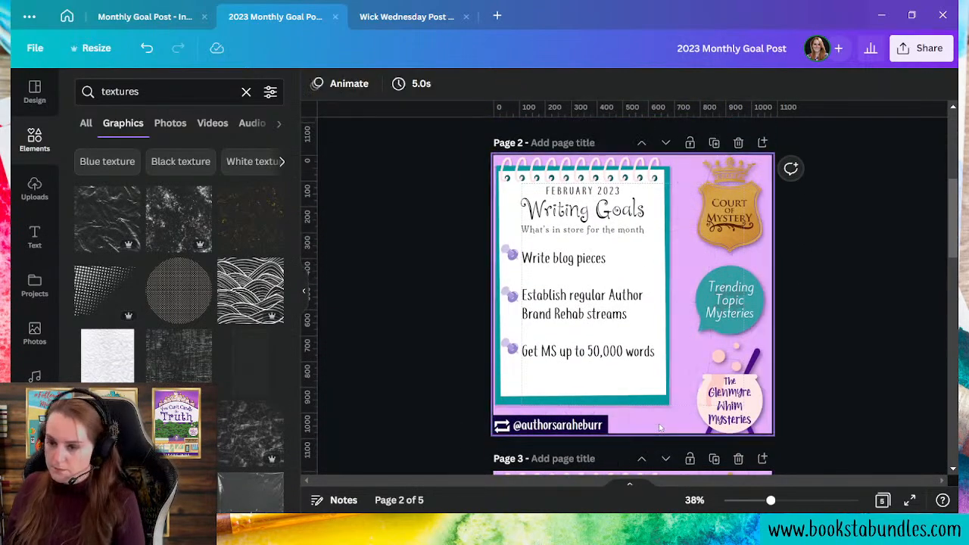
- Add the wavy-line texture to the new page 2 and enlarge it to cover the whole page
{"action": "left_click", "coordinate": [261, 287]}
{"action": "left_click_drag", "start_coordinate": [577, 350], "coordinate": [494, 432]}
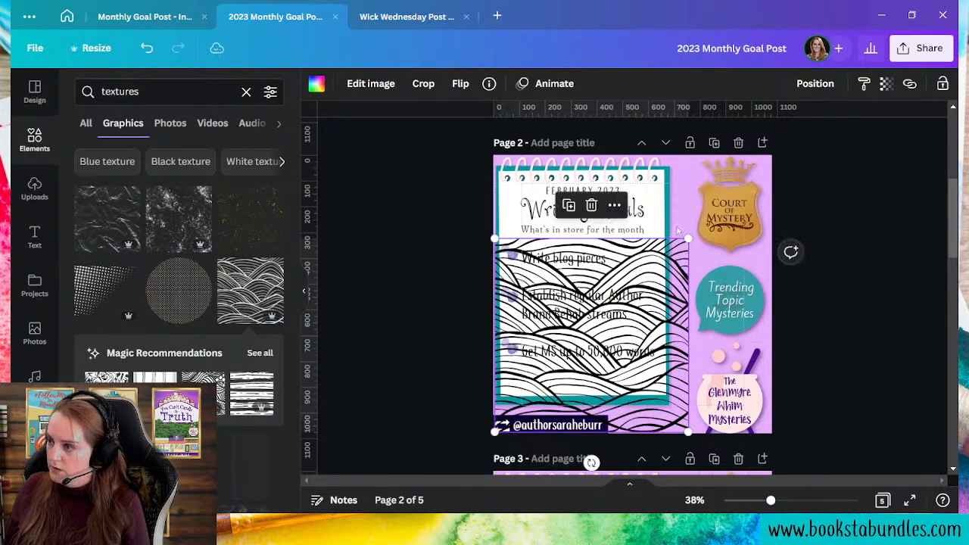
{"action": "left_click_drag", "start_coordinate": [688, 239], "coordinate": [780, 166]}
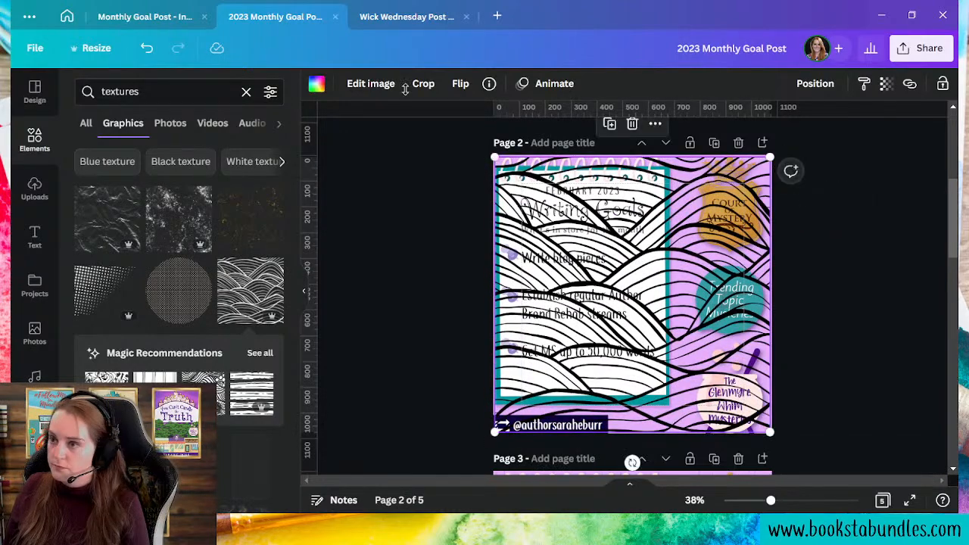
- Recolour the wavy-line texture medium purple using the Cozy Colors brand palette
{"action": "left_click", "coordinate": [315, 87]}
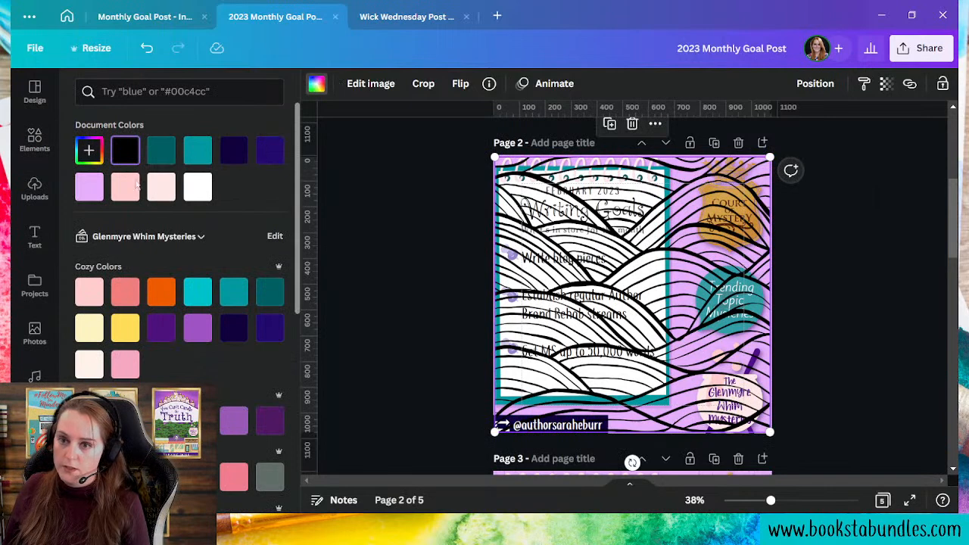
{"action": "left_click", "coordinate": [198, 330]}
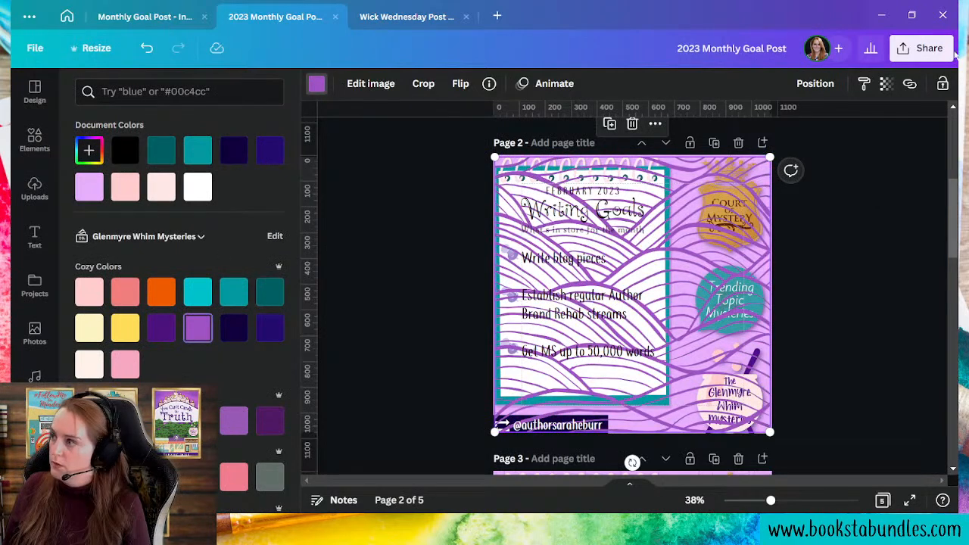
- Send the wavy-line texture on page 2 behind all other elements and set its transparency value to 14
{"action": "left_click", "coordinate": [791, 84]}
{"action": "left_click", "coordinate": [747, 150]}
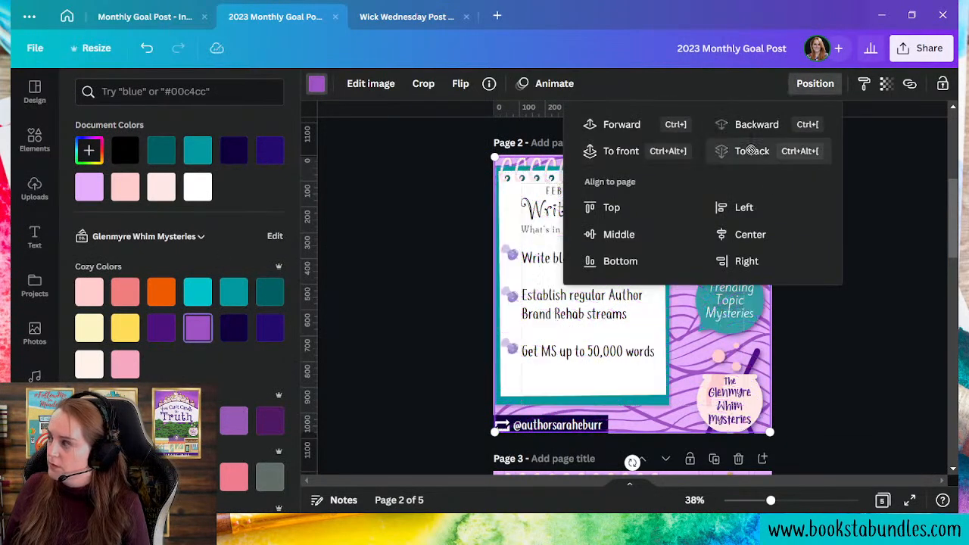
{"action": "left_click", "coordinate": [886, 84]}
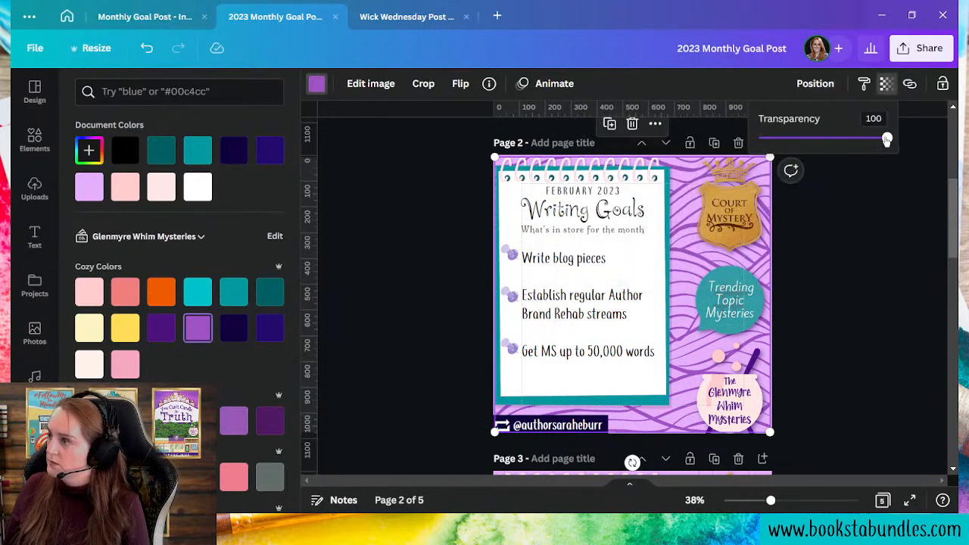
{"action": "left_click_drag", "start_coordinate": [887, 139], "coordinate": [785, 128]}
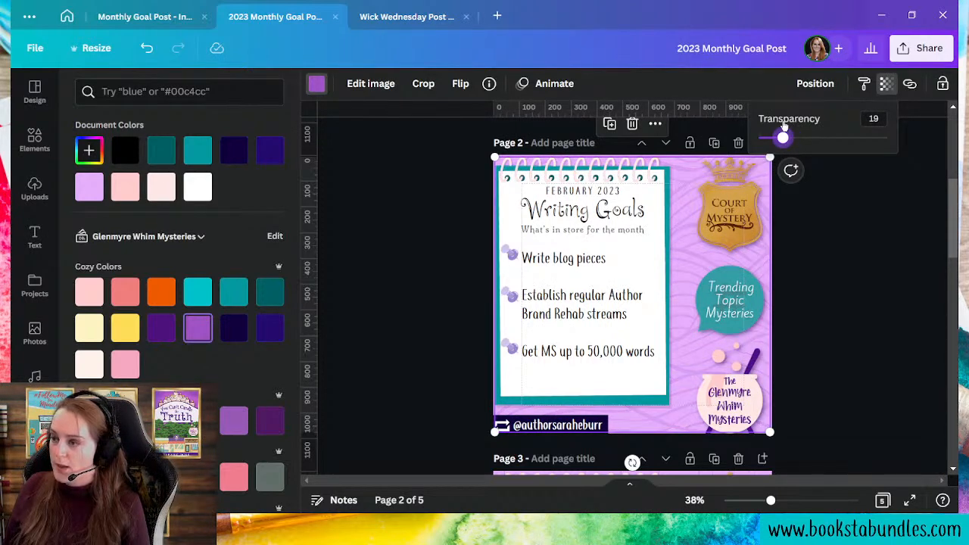
{"action": "left_click_drag", "start_coordinate": [784, 125], "coordinate": [778, 124]}
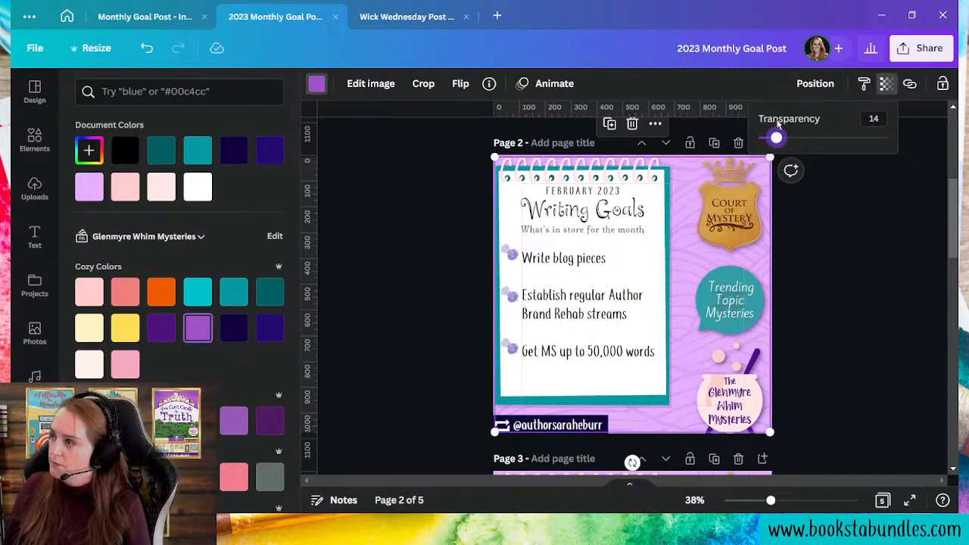
{"action": "left_click", "coordinate": [888, 303]}
{"action": "left_click", "coordinate": [896, 312]}
- Delete the wood-grain copy, the page of bulleted text notes and the page without the notepad, all below page 2
{"action": "scroll", "coordinate": [899, 314], "scroll_direction": "down", "scroll_amount": 3}
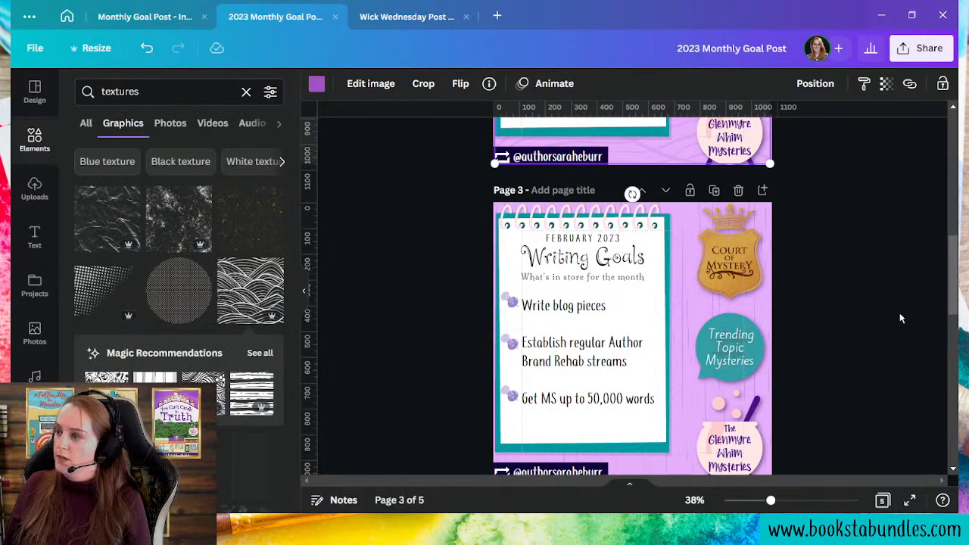
{"action": "left_click", "coordinate": [738, 191]}
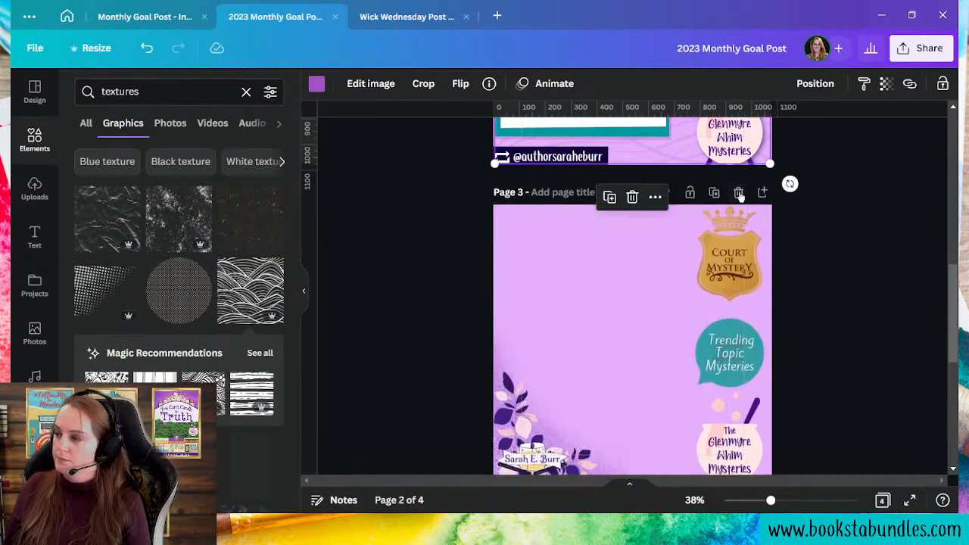
{"action": "scroll", "coordinate": [843, 351], "scroll_direction": "down", "scroll_amount": 3}
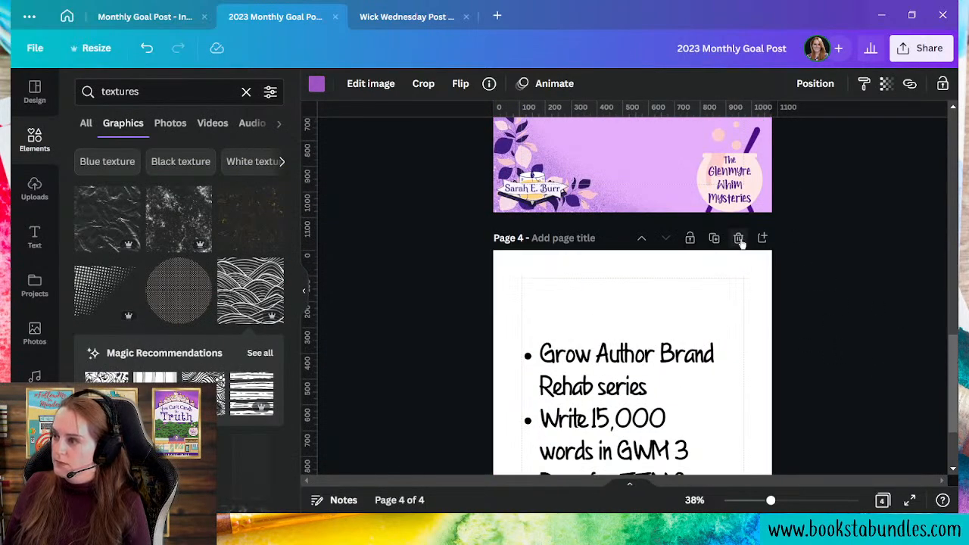
{"action": "left_click", "coordinate": [738, 238]}
{"action": "scroll", "coordinate": [861, 365], "scroll_direction": "up", "scroll_amount": 3}
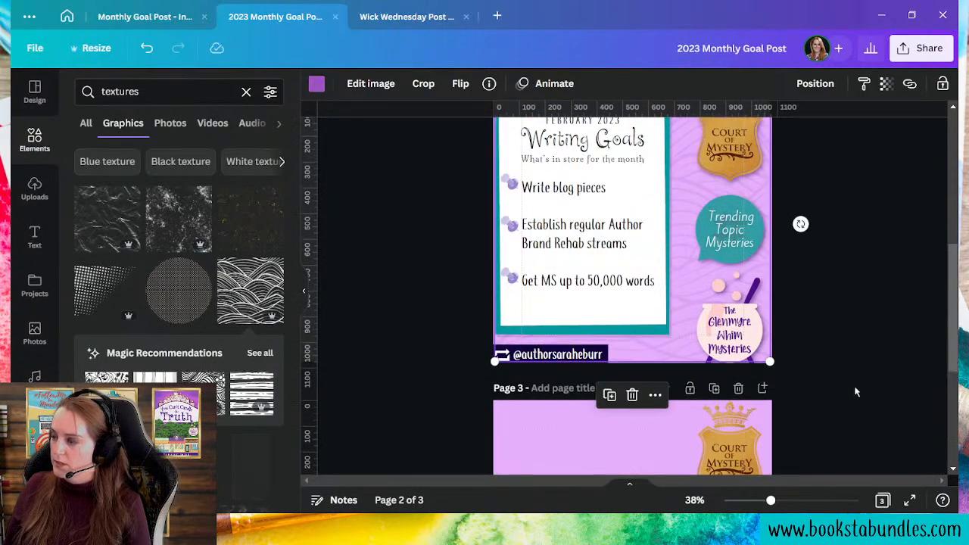
{"action": "left_click", "coordinate": [741, 388]}
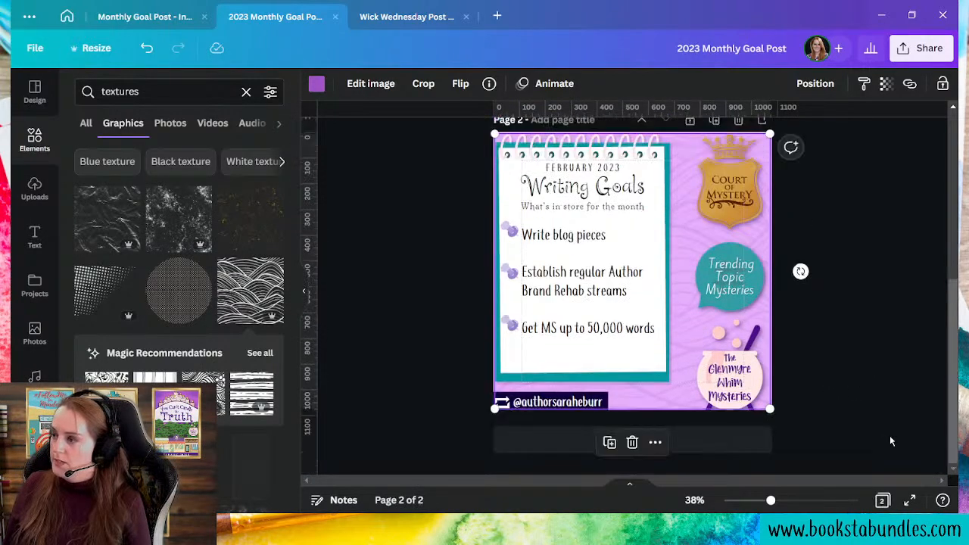
- Lower the transparency value of page 2's wavy-line texture to 10
{"action": "scroll", "coordinate": [889, 424], "scroll_direction": "up", "scroll_amount": 3}
{"action": "scroll", "coordinate": [888, 408], "scroll_direction": "up", "scroll_amount": 2}
{"action": "scroll", "coordinate": [888, 409], "scroll_direction": "down", "scroll_amount": 5}
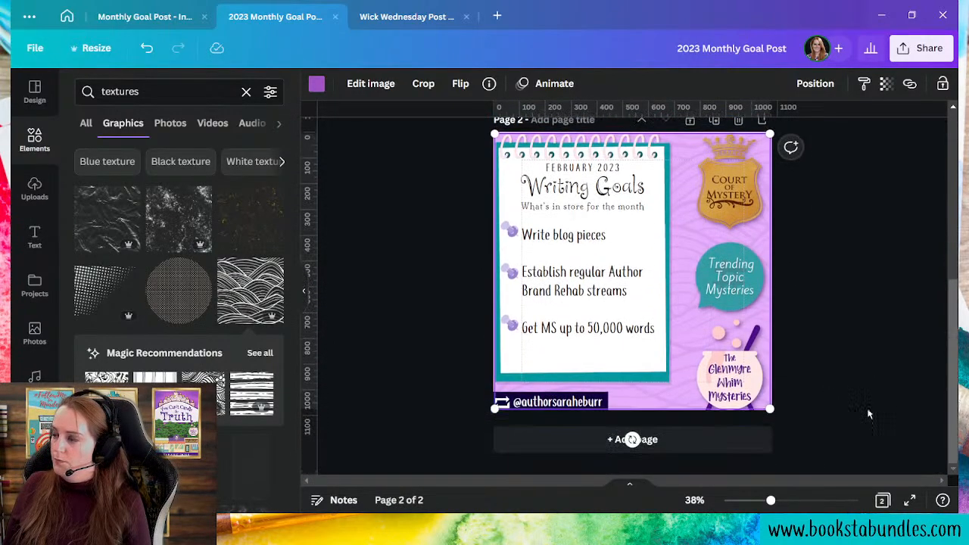
{"action": "left_click", "coordinate": [886, 83]}
{"action": "left_click_drag", "start_coordinate": [771, 138], "coordinate": [768, 138]}
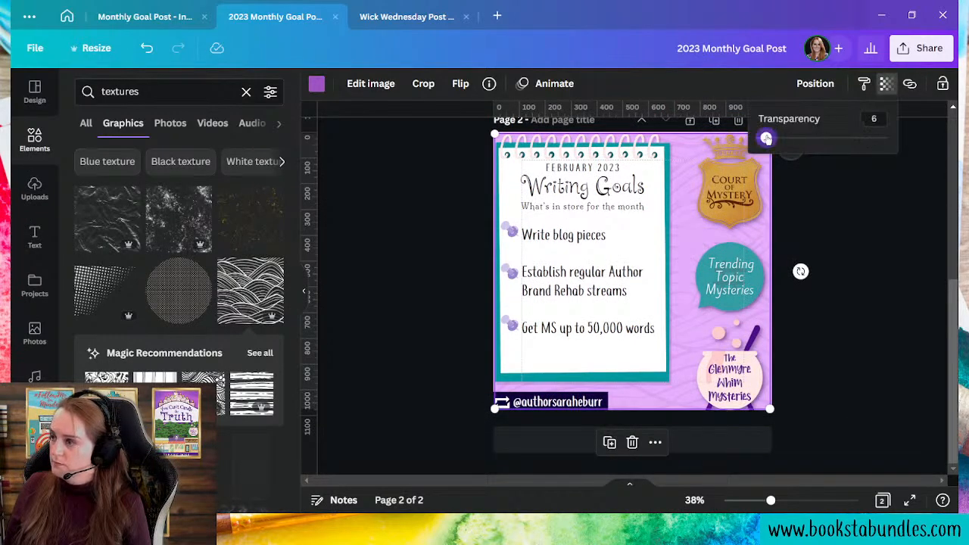
- Try navy, indigo, pale pinks, white, lilac and medium purple from the document colours on the wavy-line texture
{"action": "left_click", "coordinate": [316, 84]}
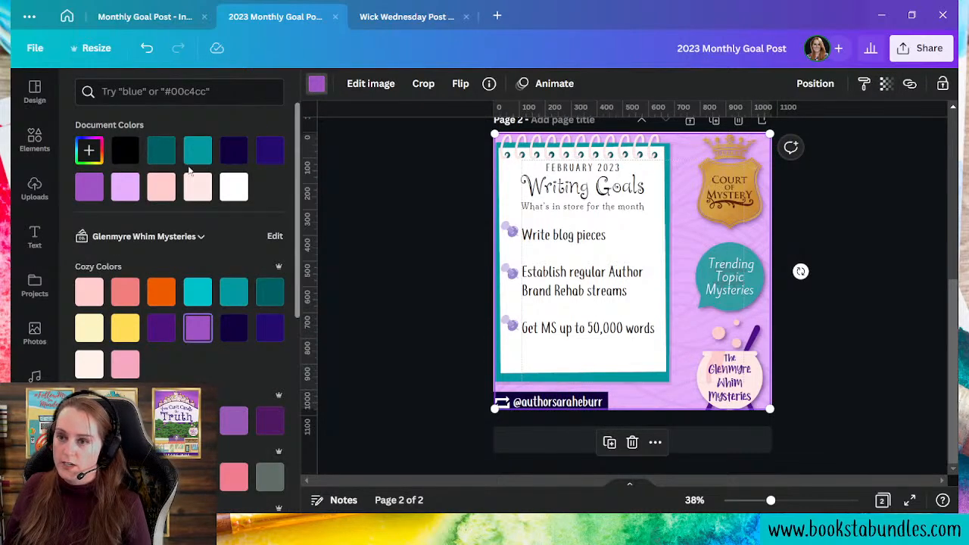
{"action": "left_click", "coordinate": [241, 154]}
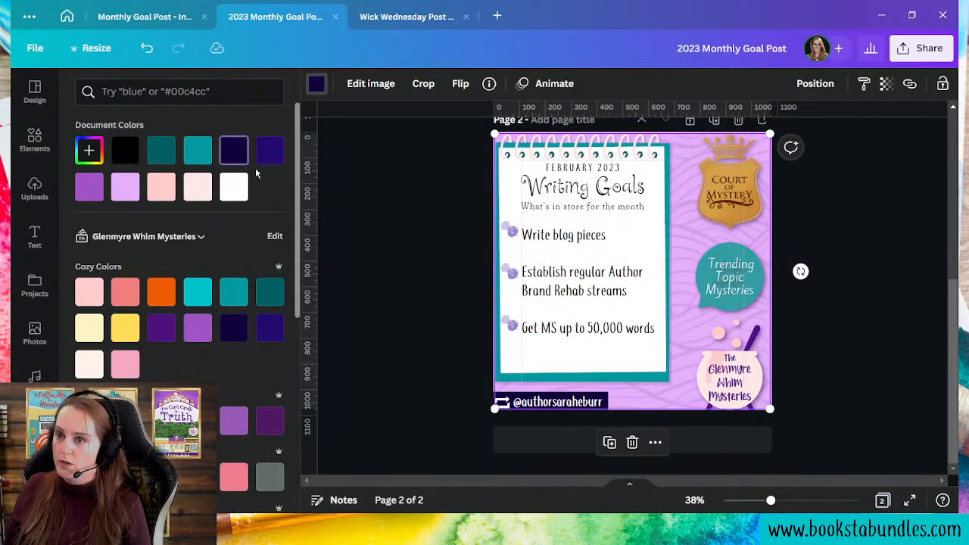
{"action": "left_click", "coordinate": [259, 156]}
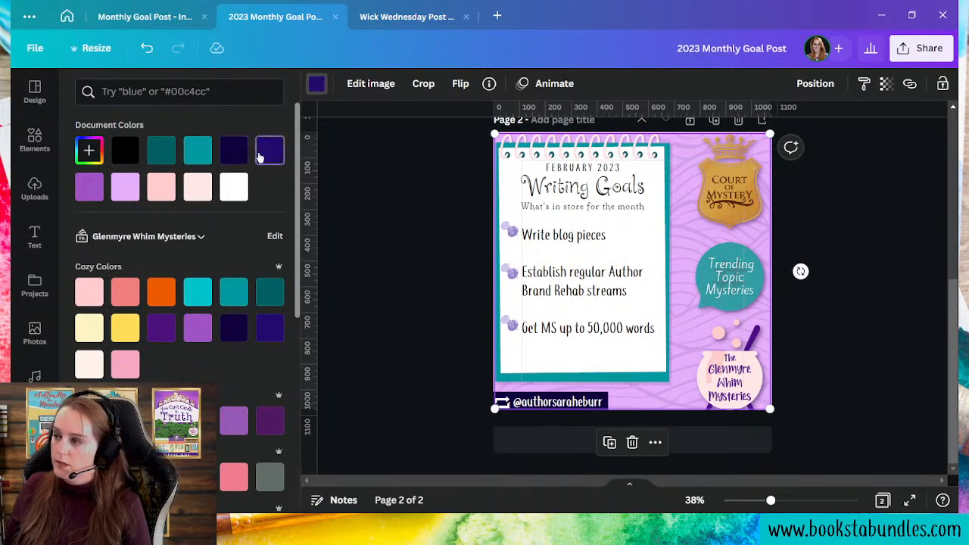
{"action": "left_click", "coordinate": [200, 188]}
{"action": "left_click", "coordinate": [163, 189]}
{"action": "left_click", "coordinate": [231, 192]}
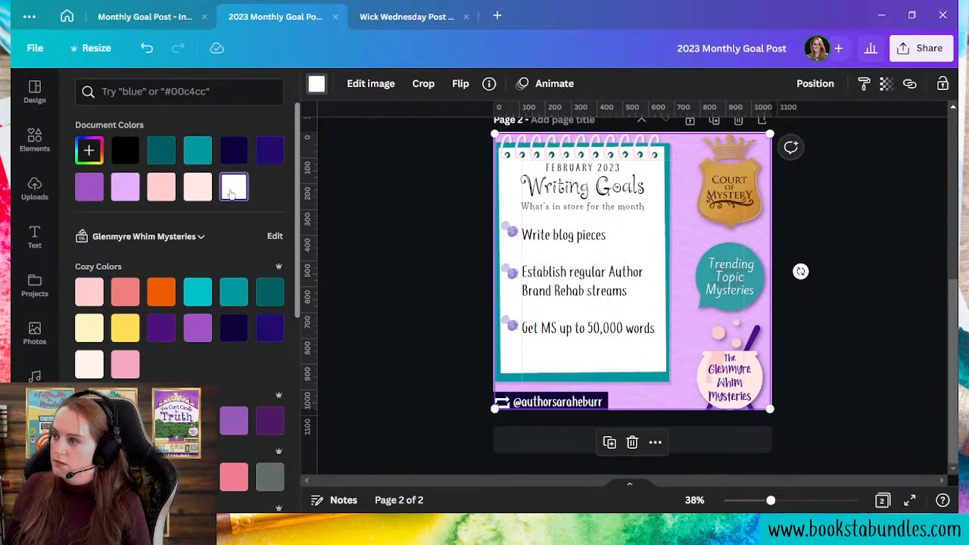
{"action": "left_click", "coordinate": [120, 195]}
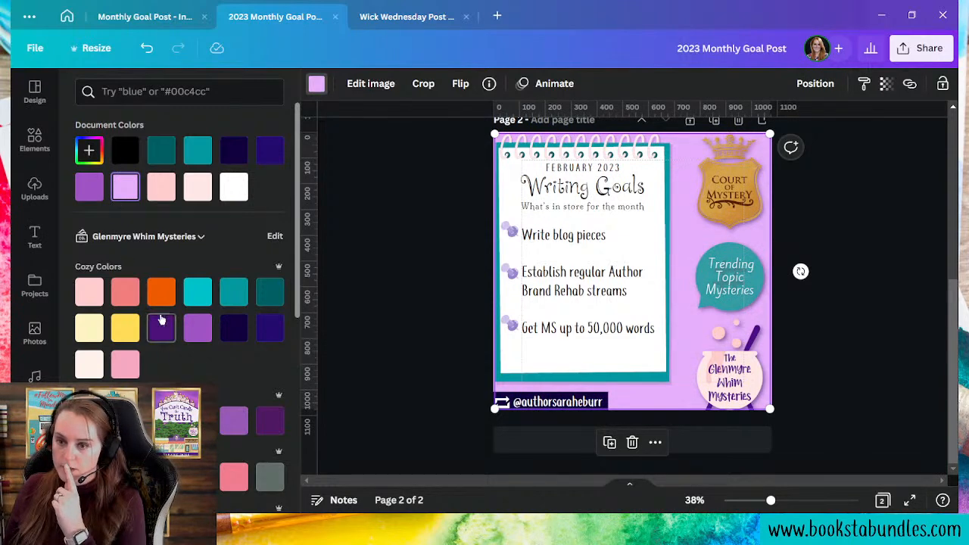
{"action": "left_click", "coordinate": [92, 188]}
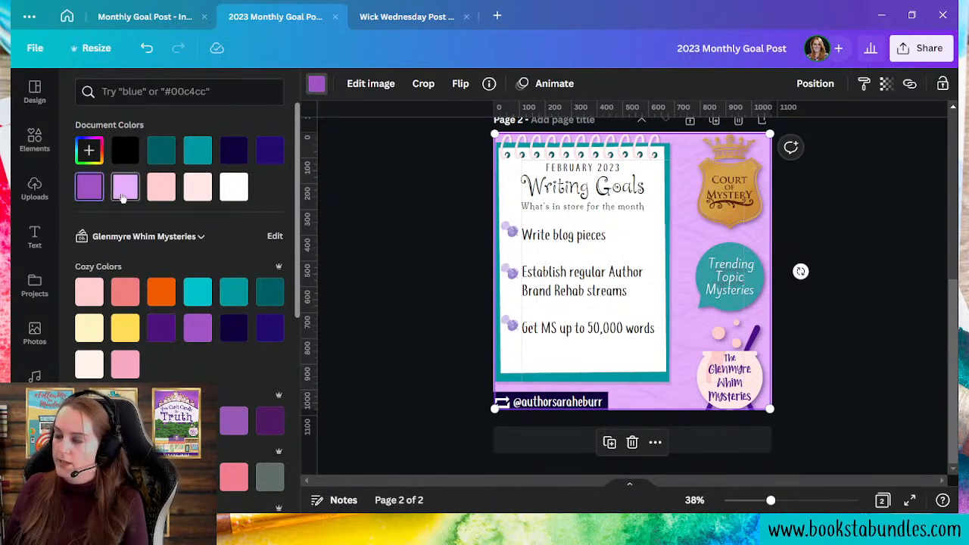
- Recolour the wavy-line texture indigo from the document colours and set its transparency value to 5
{"action": "left_click", "coordinate": [268, 151]}
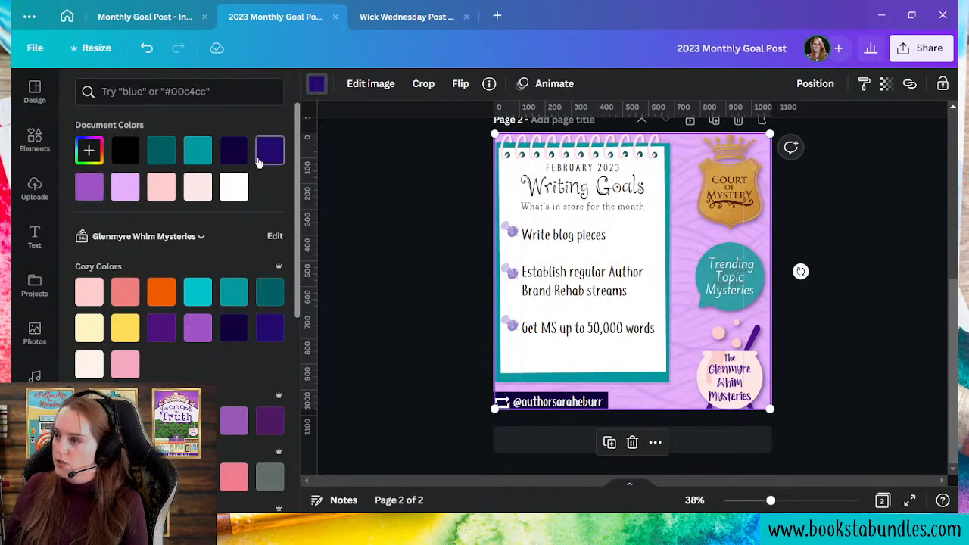
{"action": "left_click", "coordinate": [886, 83]}
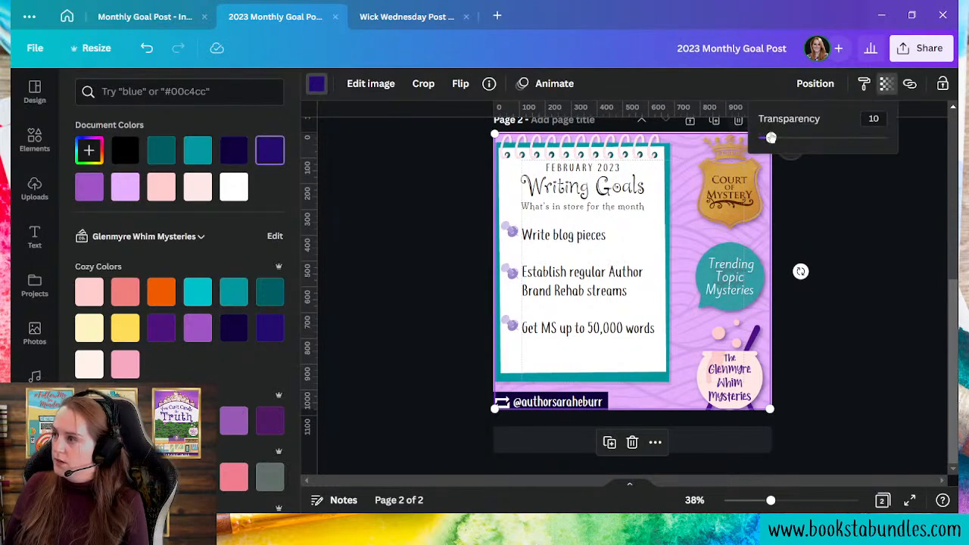
{"action": "left_click_drag", "start_coordinate": [772, 138], "coordinate": [764, 137]}
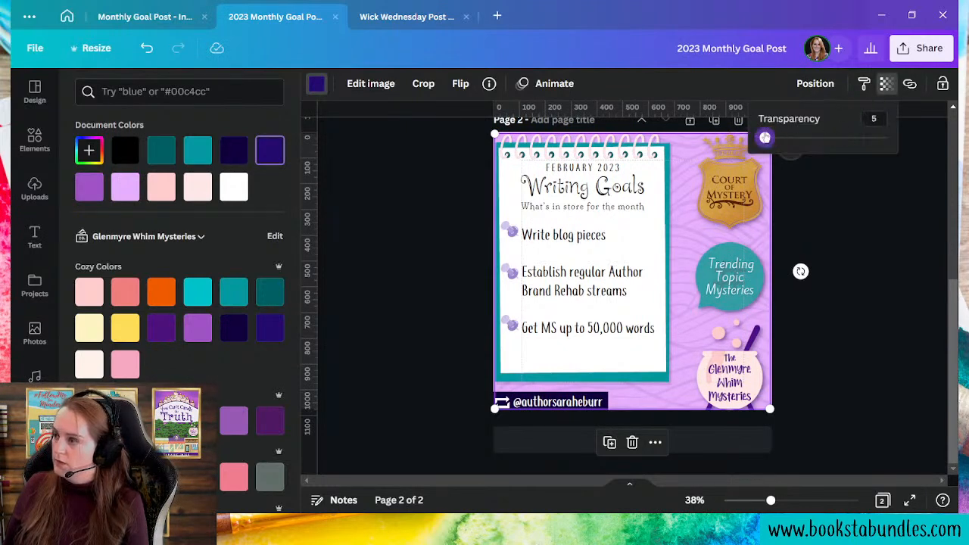
{"action": "left_click", "coordinate": [874, 301]}
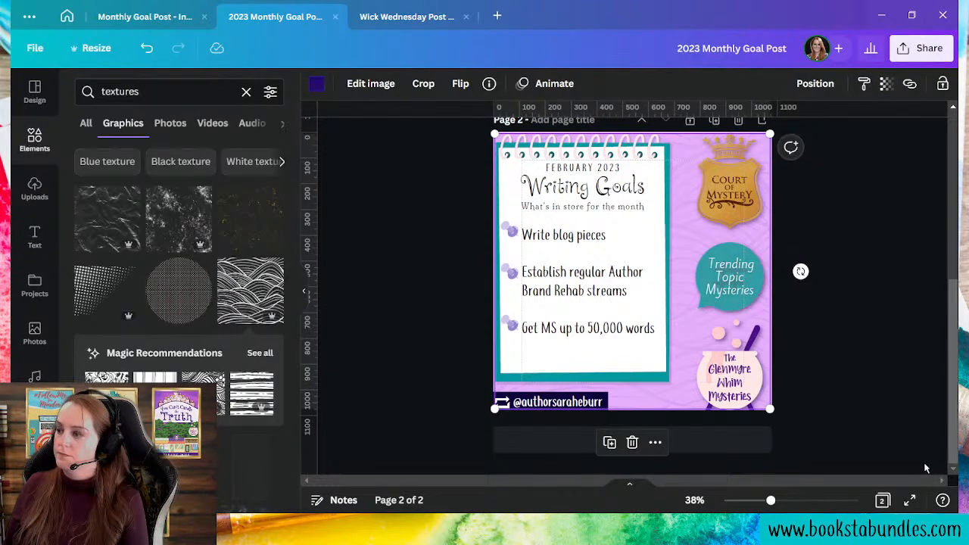
- Duplicate page 2 and delete the wavy-line texture from the new copy
{"action": "scroll", "coordinate": [911, 419], "scroll_direction": "up", "scroll_amount": 3}
{"action": "scroll", "coordinate": [912, 420], "scroll_direction": "down", "scroll_amount": 4}
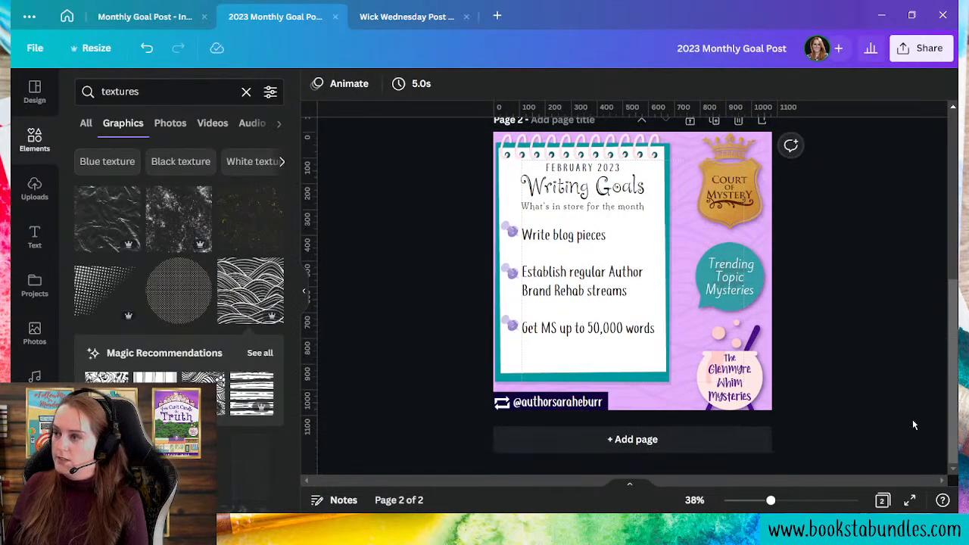
{"action": "left_click", "coordinate": [714, 121]}
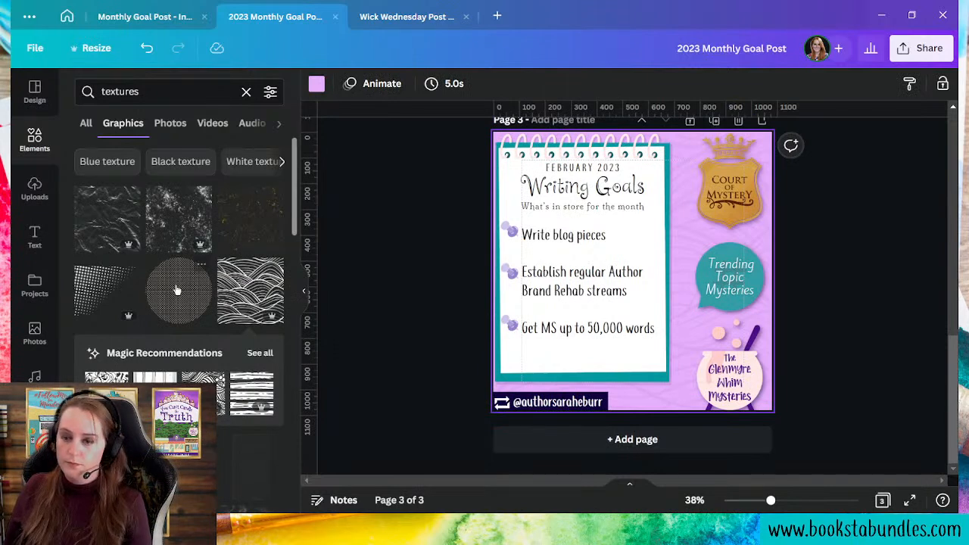
{"action": "left_click", "coordinate": [662, 398]}
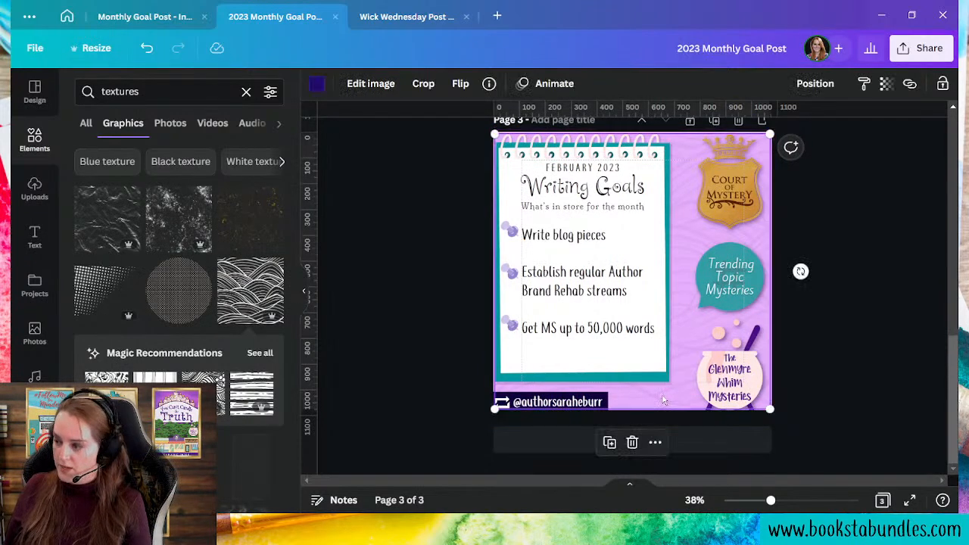
{"action": "key", "text": "Delete"}
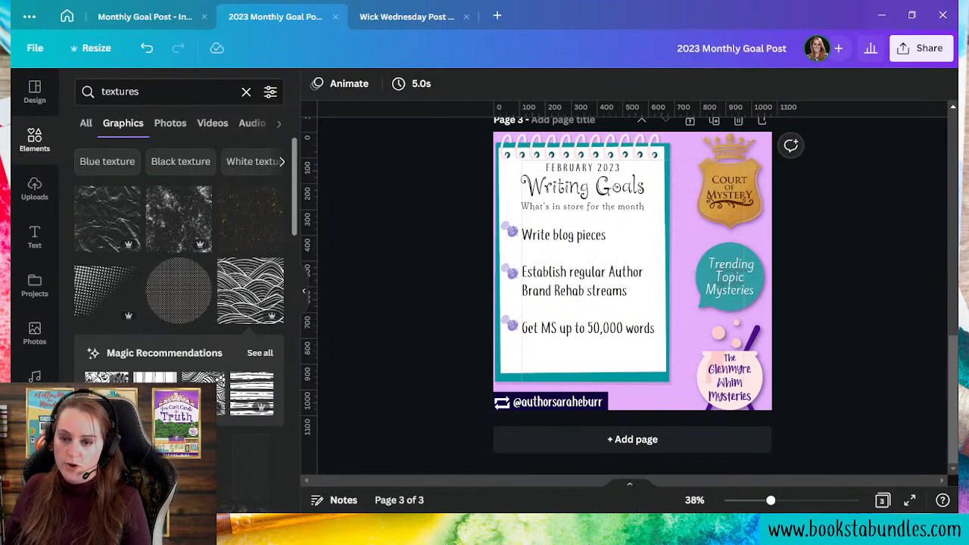
- Cover all of page 3 with the black swirling brush-stroke texture from the recommendations and recolour it indigo
{"action": "left_click", "coordinate": [107, 394]}
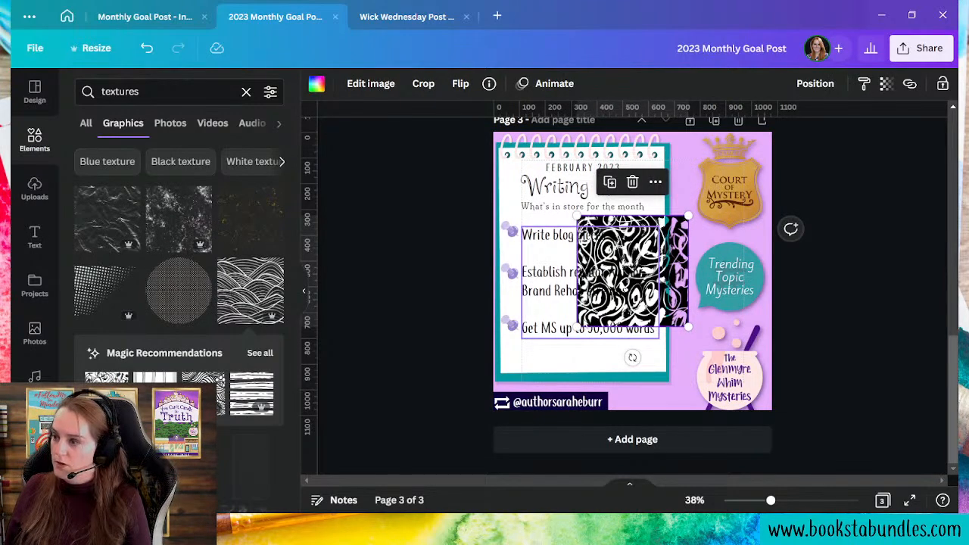
{"action": "left_click_drag", "start_coordinate": [575, 325], "coordinate": [450, 381]}
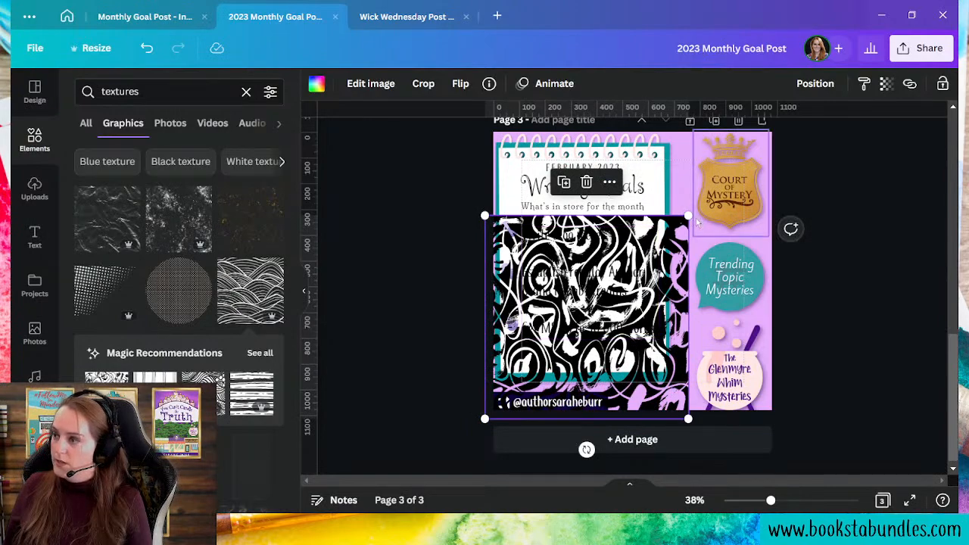
{"action": "left_click_drag", "start_coordinate": [687, 217], "coordinate": [810, 155]}
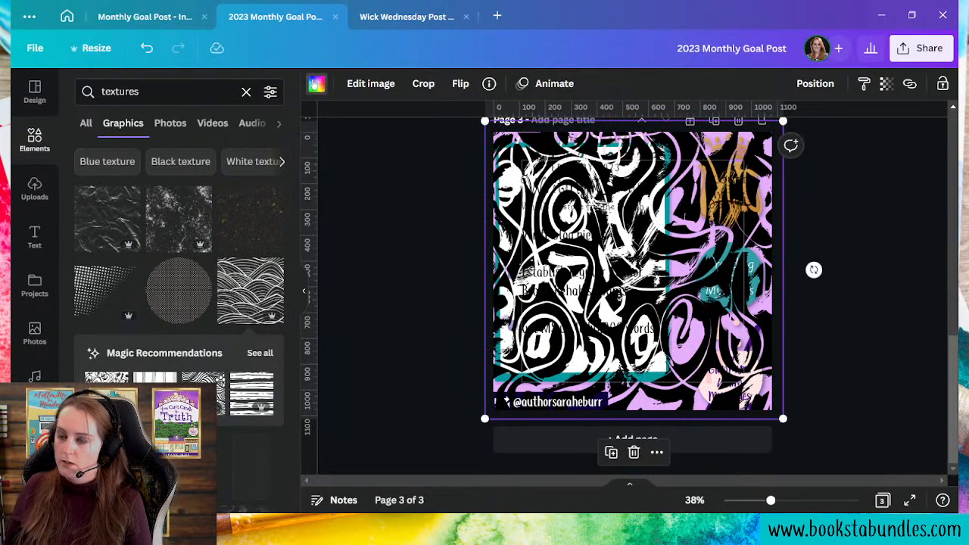
{"action": "left_click", "coordinate": [316, 83]}
{"action": "left_click", "coordinate": [270, 150]}
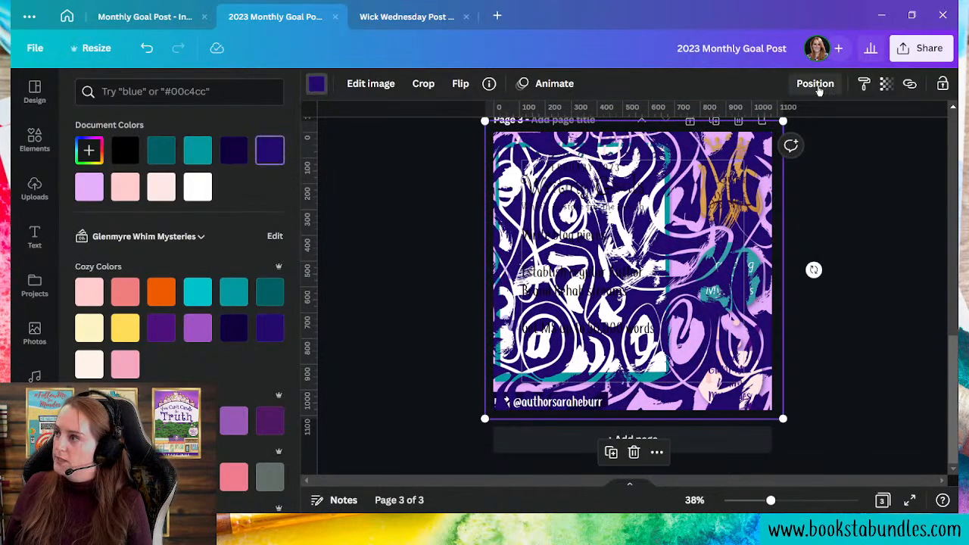
- Send the swirl texture on page 3 behind all other elements and set its transparency value to 11
{"action": "left_click", "coordinate": [815, 84]}
{"action": "left_click", "coordinate": [753, 150]}
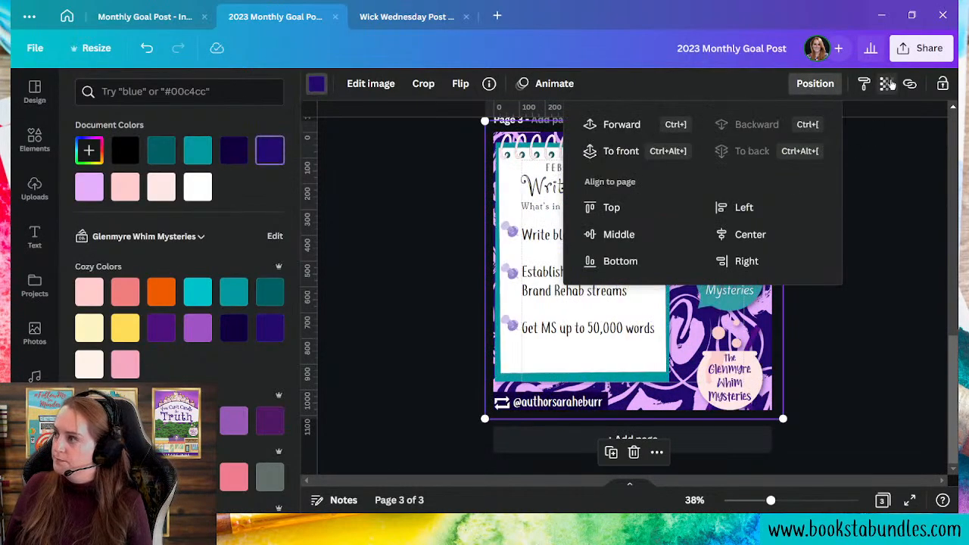
{"action": "left_click", "coordinate": [890, 84]}
{"action": "left_click_drag", "start_coordinate": [887, 141], "coordinate": [774, 119]}
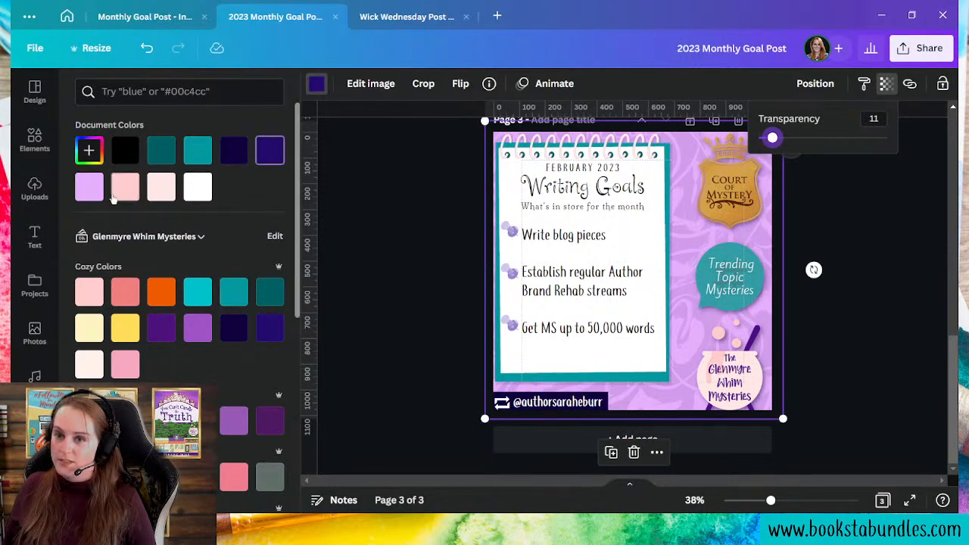
- Compare lilac, navy, medium purple and indigo on the swirl texture, and recolour it dark purple from the Cozy Colors palette
{"action": "left_click", "coordinate": [89, 187]}
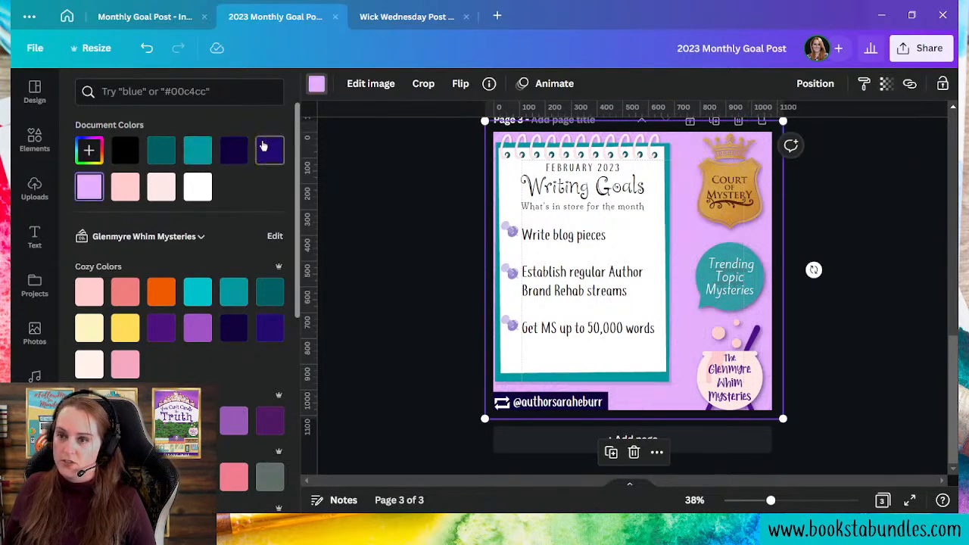
{"action": "left_click", "coordinate": [233, 150]}
{"action": "left_click", "coordinate": [197, 328]}
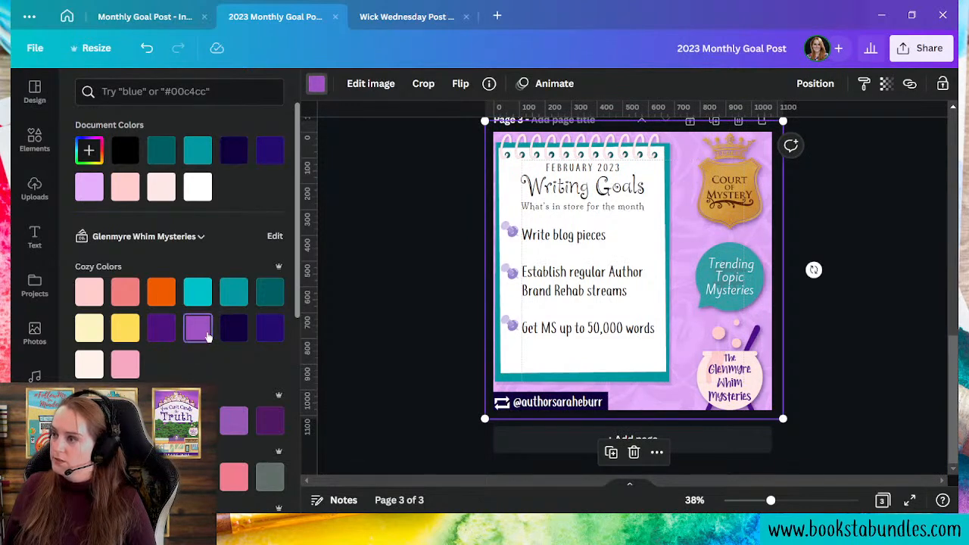
{"action": "left_click", "coordinate": [154, 324]}
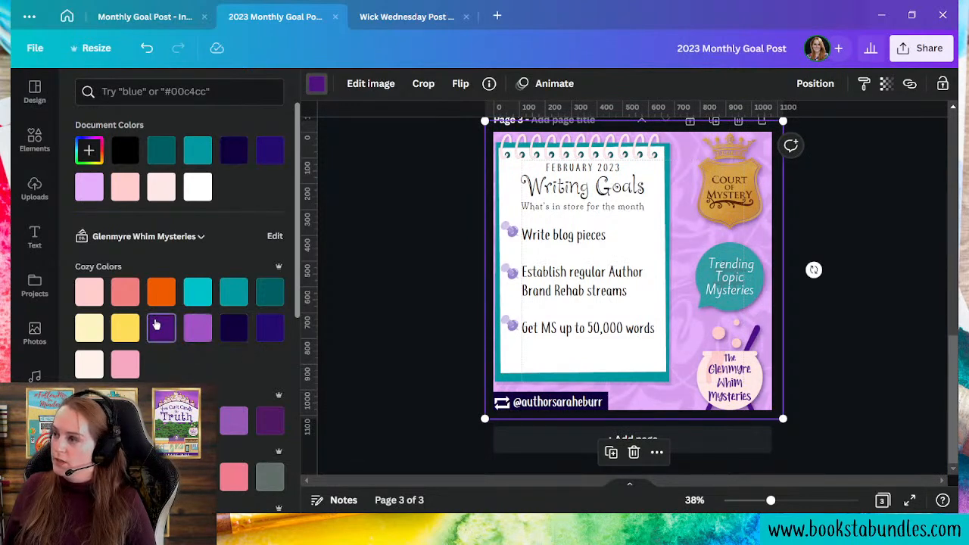
{"action": "left_click", "coordinate": [279, 331]}
{"action": "left_click", "coordinate": [229, 330]}
{"action": "left_click", "coordinate": [154, 327]}
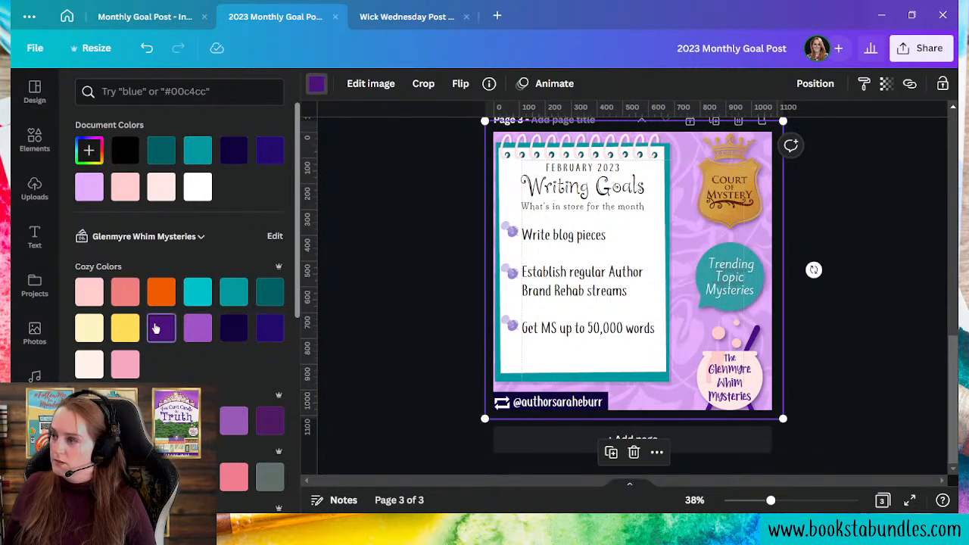
- Delete page 1, the variation with the leafy background
{"action": "left_click", "coordinate": [857, 353]}
{"action": "scroll", "coordinate": [869, 392], "scroll_direction": "up", "scroll_amount": 5}
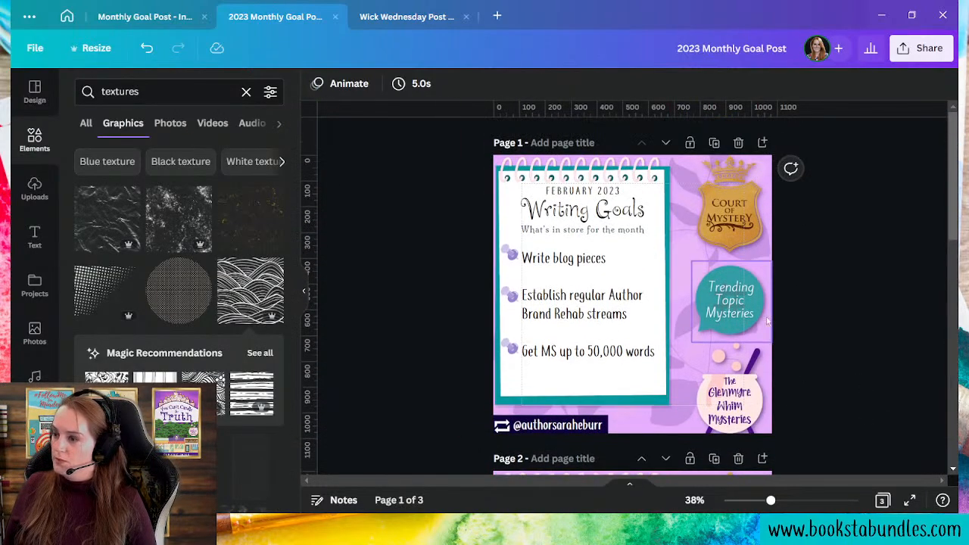
{"action": "left_click", "coordinate": [738, 142]}
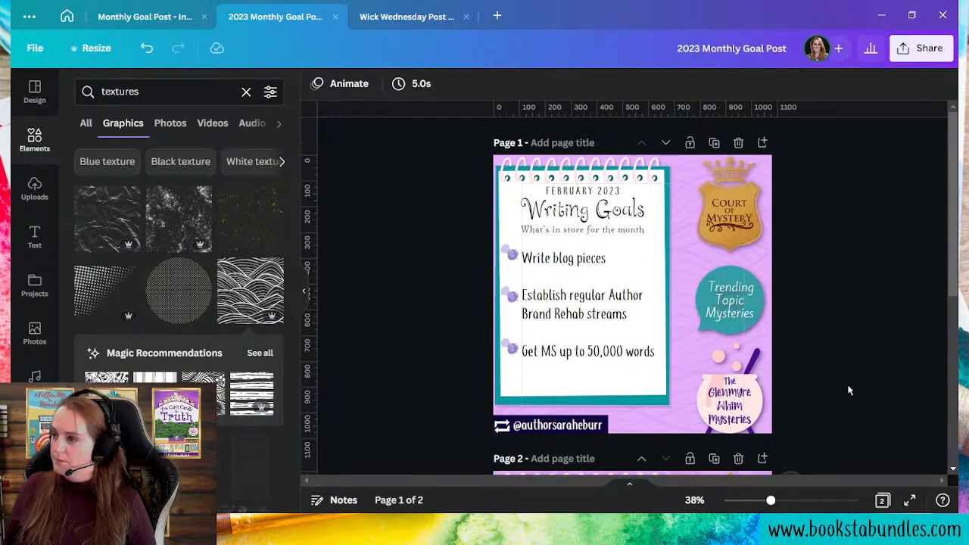
{"action": "scroll", "coordinate": [849, 391], "scroll_direction": "down", "scroll_amount": 4}
{"action": "scroll", "coordinate": [848, 385], "scroll_direction": "down", "scroll_amount": 2}
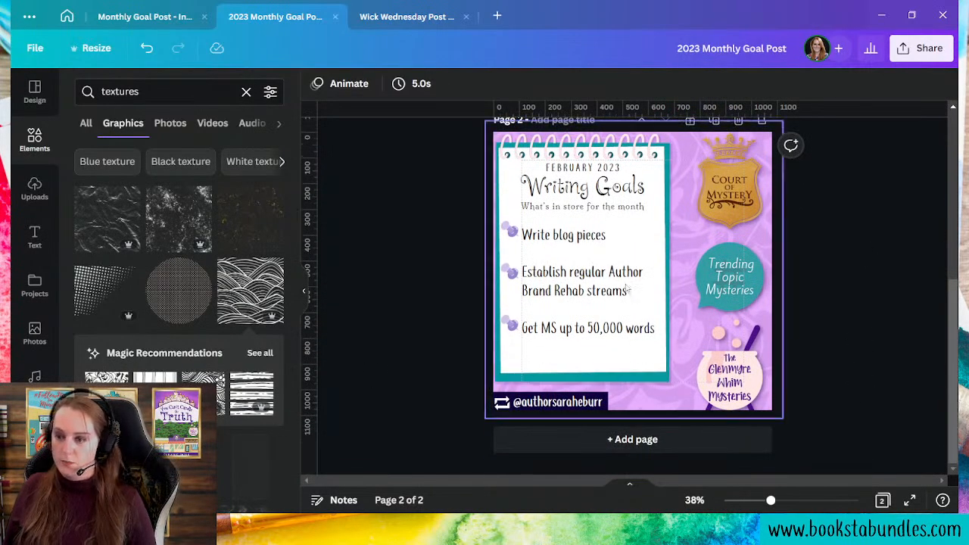
- Duplicate page 2 and delete the swirl texture from the new copy
{"action": "scroll", "coordinate": [235, 379], "scroll_direction": "down", "scroll_amount": 6}
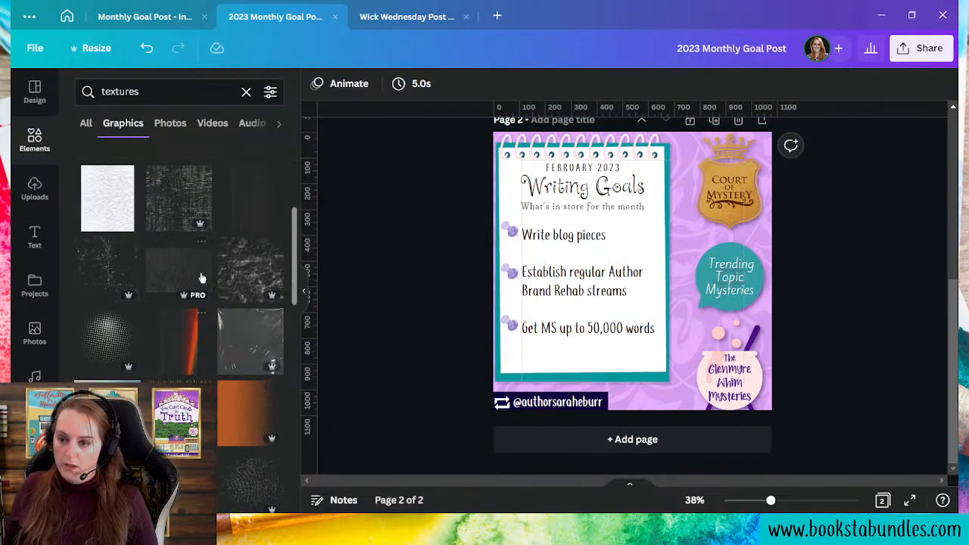
{"action": "scroll", "coordinate": [233, 282], "scroll_direction": "down", "scroll_amount": 3}
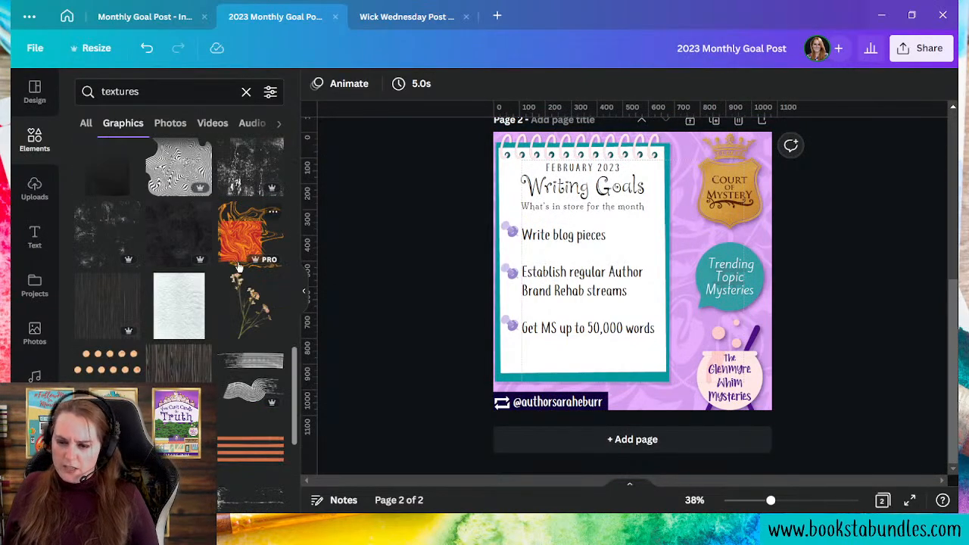
{"action": "scroll", "coordinate": [248, 303], "scroll_direction": "down", "scroll_amount": 3}
{"action": "scroll", "coordinate": [247, 309], "scroll_direction": "down", "scroll_amount": 3}
{"action": "scroll", "coordinate": [250, 314], "scroll_direction": "up", "scroll_amount": 3}
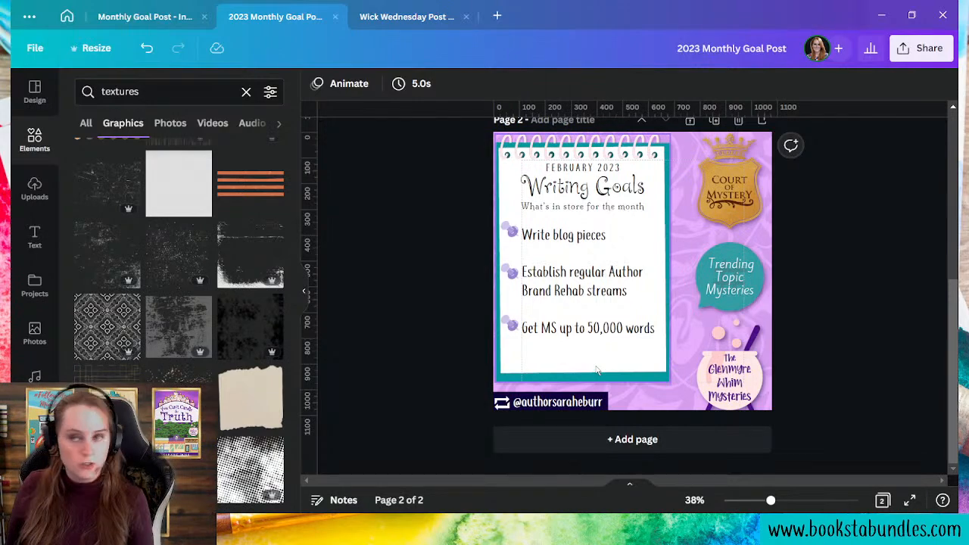
{"action": "scroll", "coordinate": [681, 317], "scroll_direction": "up", "scroll_amount": 4}
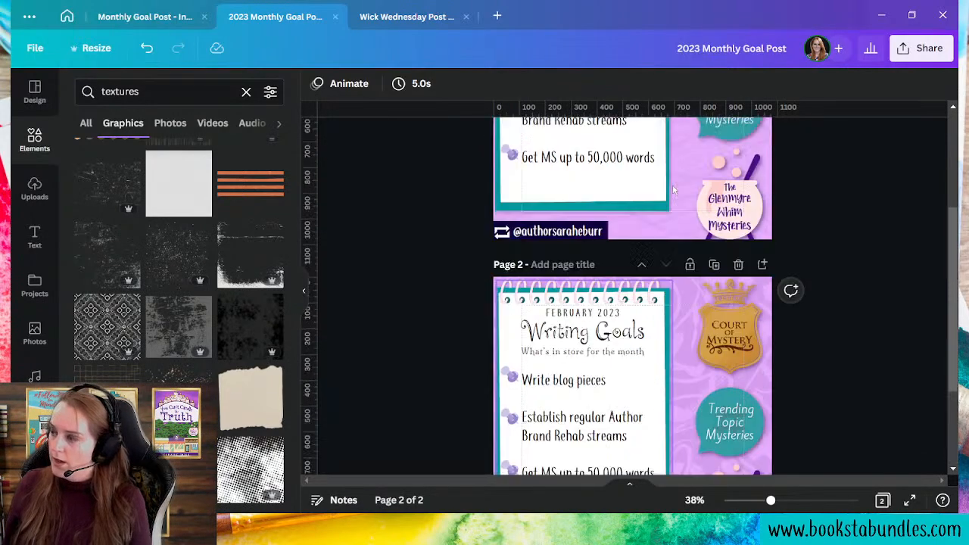
{"action": "left_click", "coordinate": [714, 387]}
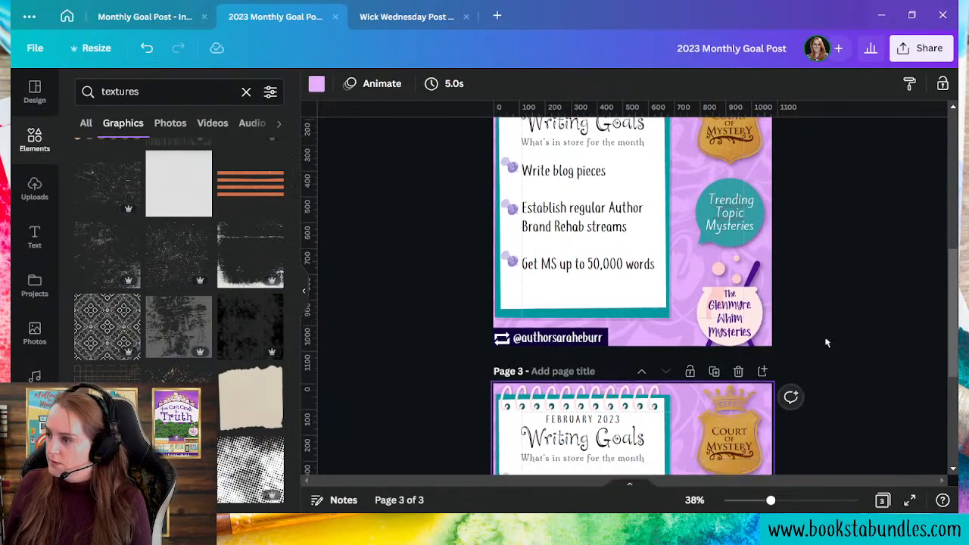
{"action": "left_click", "coordinate": [644, 408]}
{"action": "key", "text": "Delete"}
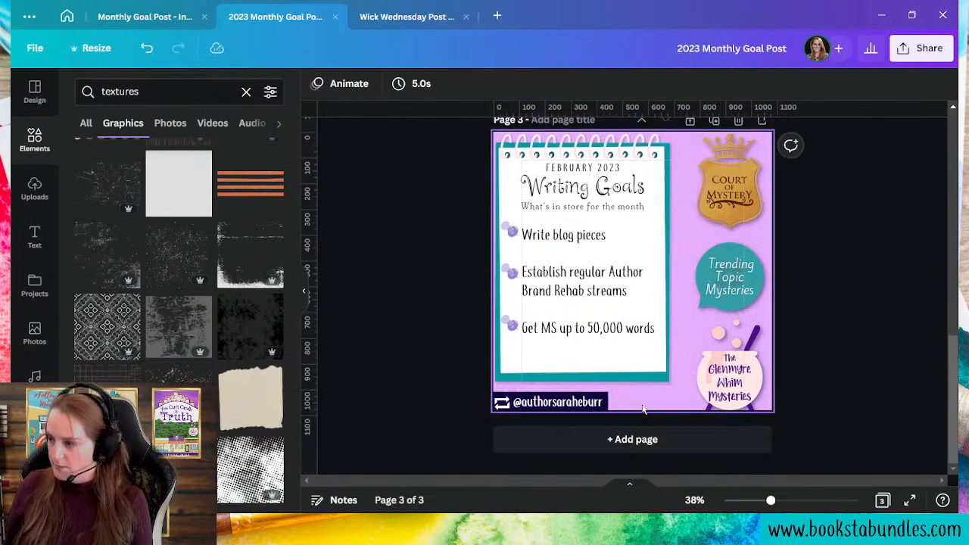
- Cover all of page 3 with the geometric tile pattern from the texture graphics and recolour it dark purple
{"action": "left_click", "coordinate": [83, 354]}
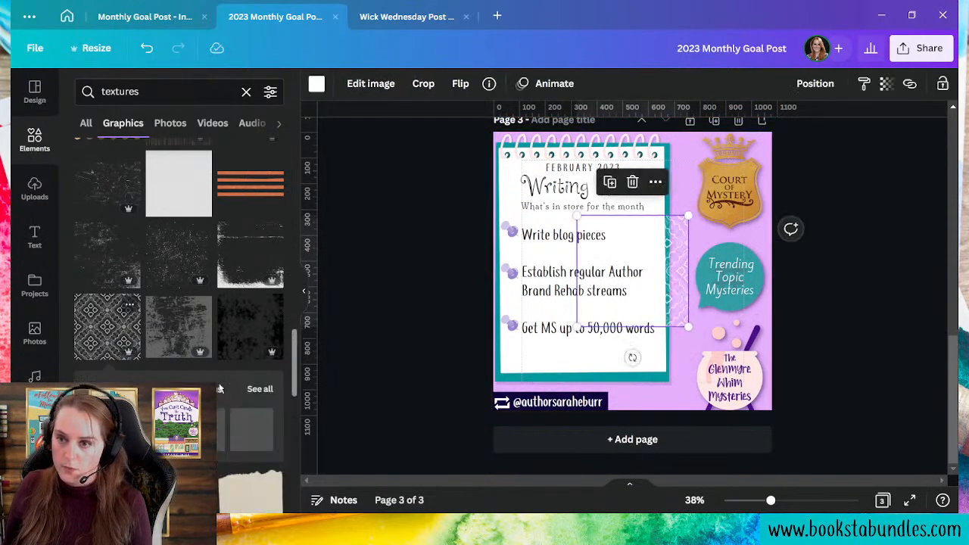
{"action": "left_click_drag", "start_coordinate": [687, 330], "coordinate": [785, 425]}
{"action": "left_click_drag", "start_coordinate": [577, 218], "coordinate": [489, 123]}
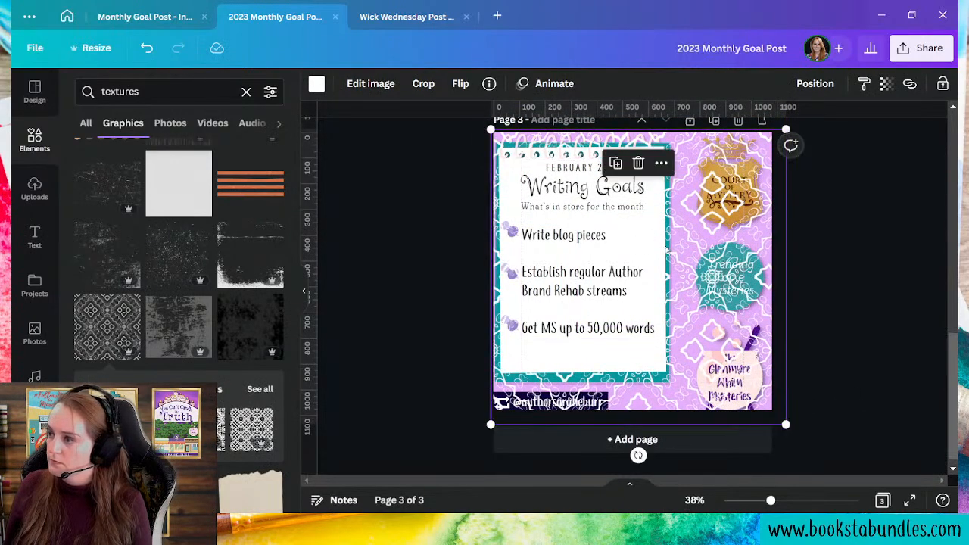
{"action": "left_click_drag", "start_coordinate": [707, 282], "coordinate": [694, 270]}
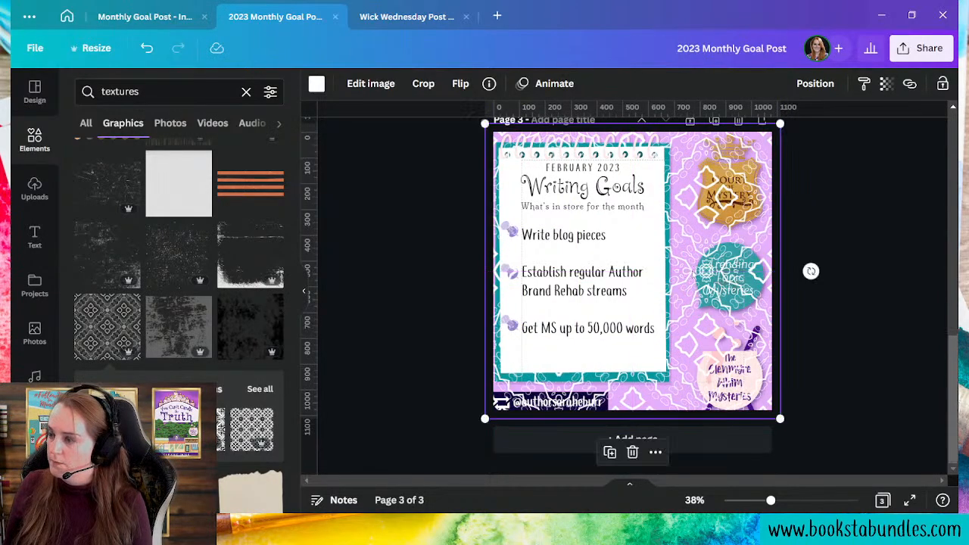
{"action": "left_click", "coordinate": [317, 84]}
{"action": "left_click", "coordinate": [96, 184]}
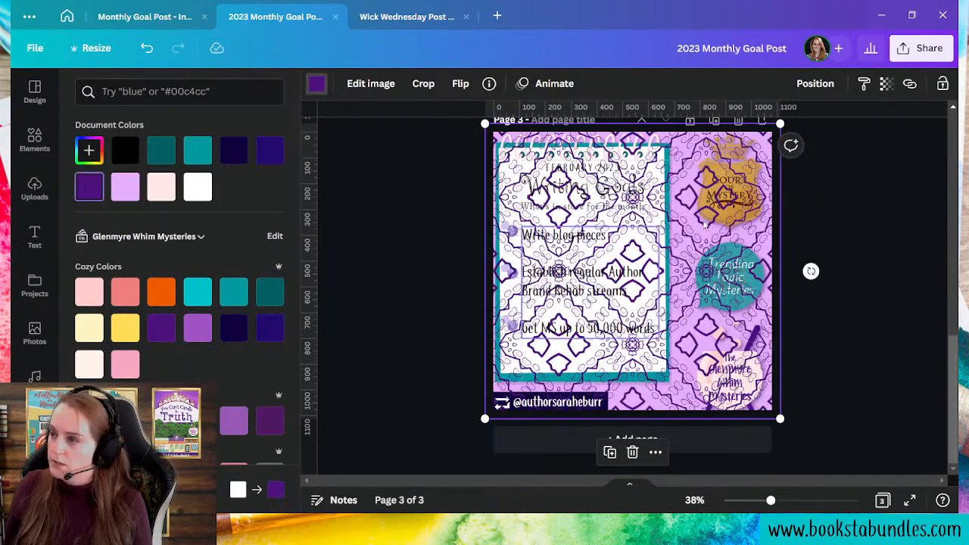
- Try the tile pattern behind all other elements at a transparency value of 8, and delete it from page 3
{"action": "left_click", "coordinate": [815, 84]}
{"action": "left_click", "coordinate": [747, 152]}
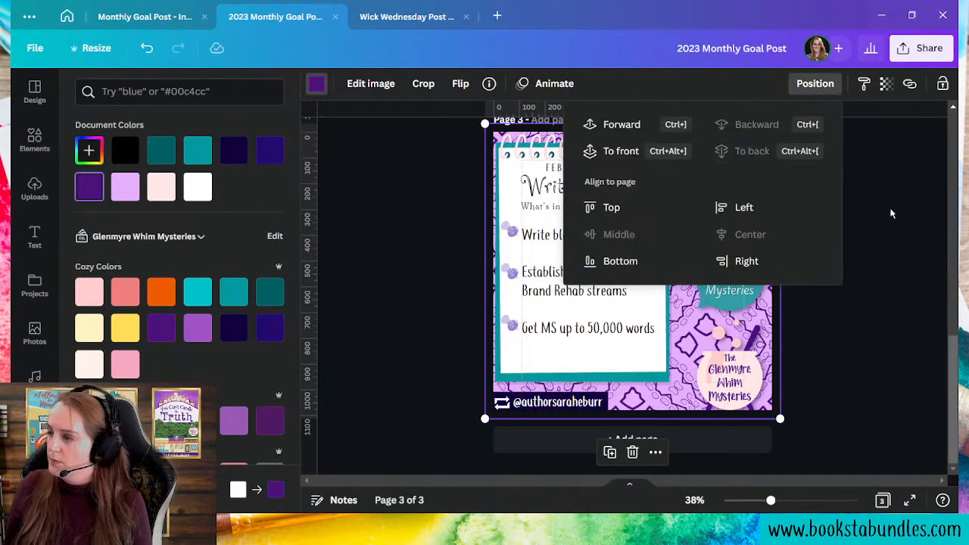
{"action": "left_click", "coordinate": [884, 83]}
{"action": "left_click_drag", "start_coordinate": [887, 141], "coordinate": [770, 133]}
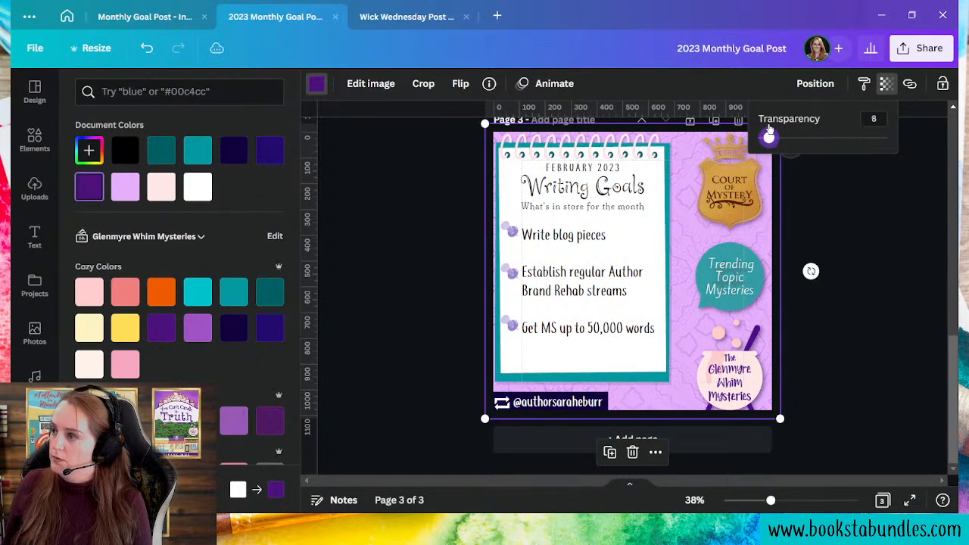
{"action": "left_click", "coordinate": [895, 419]}
{"action": "left_click", "coordinate": [882, 417]}
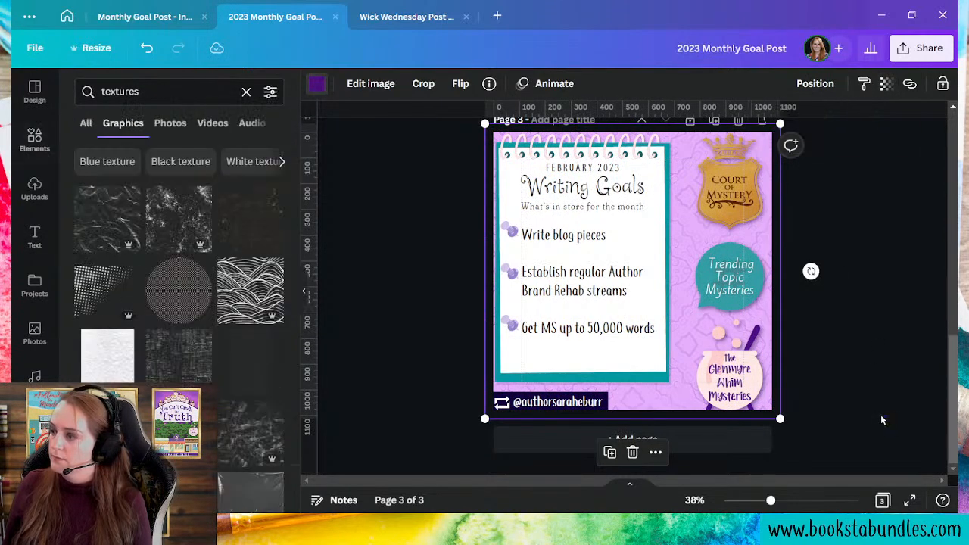
{"action": "left_click", "coordinate": [660, 410]}
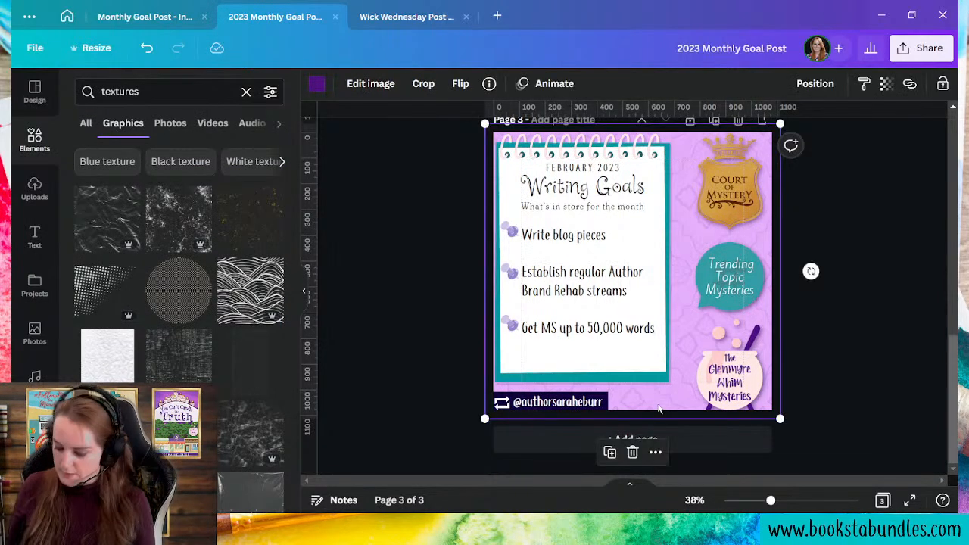
{"action": "key", "text": "Escape"}
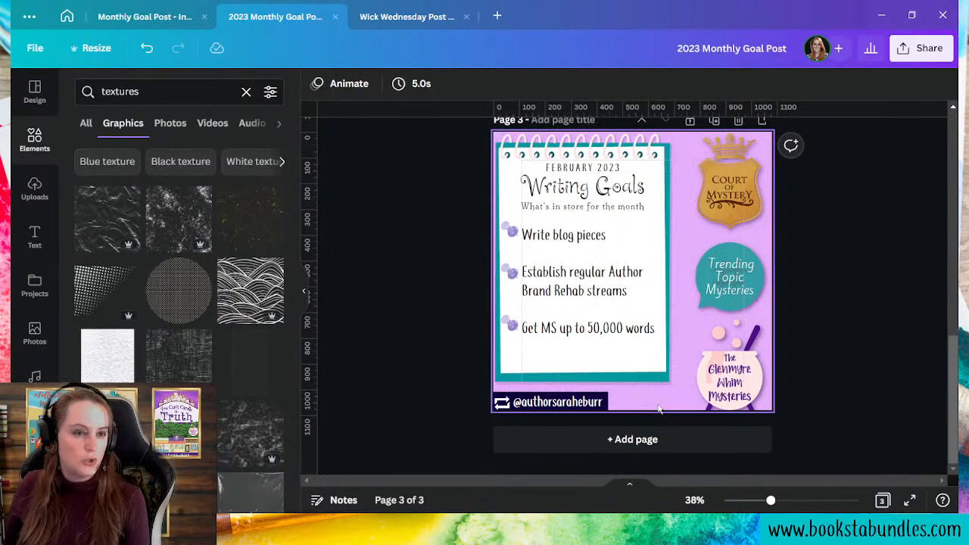
- Browse further through the texture graphics and add the orange ornamental repeating pattern to page 3
{"action": "scroll", "coordinate": [236, 345], "scroll_direction": "down", "scroll_amount": 3}
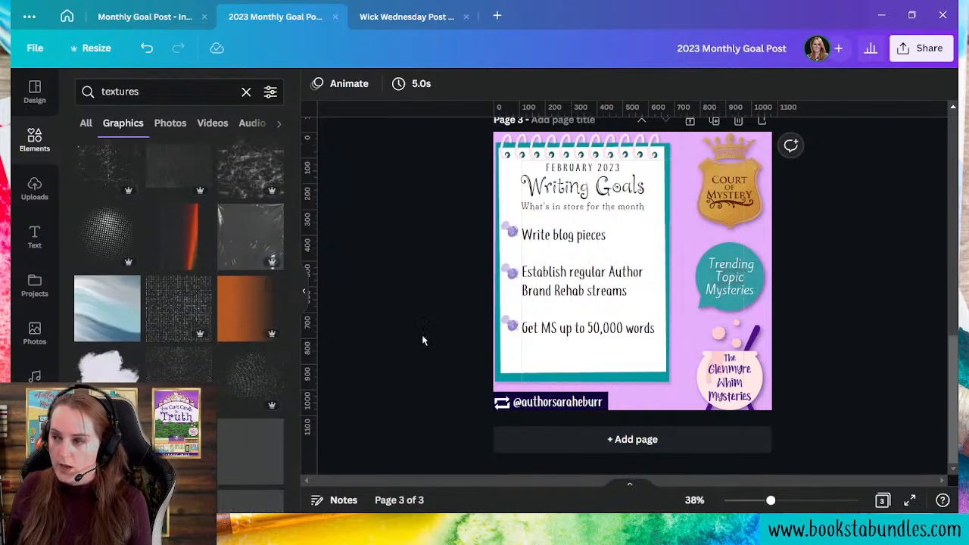
{"action": "scroll", "coordinate": [388, 329], "scroll_direction": "up", "scroll_amount": 3}
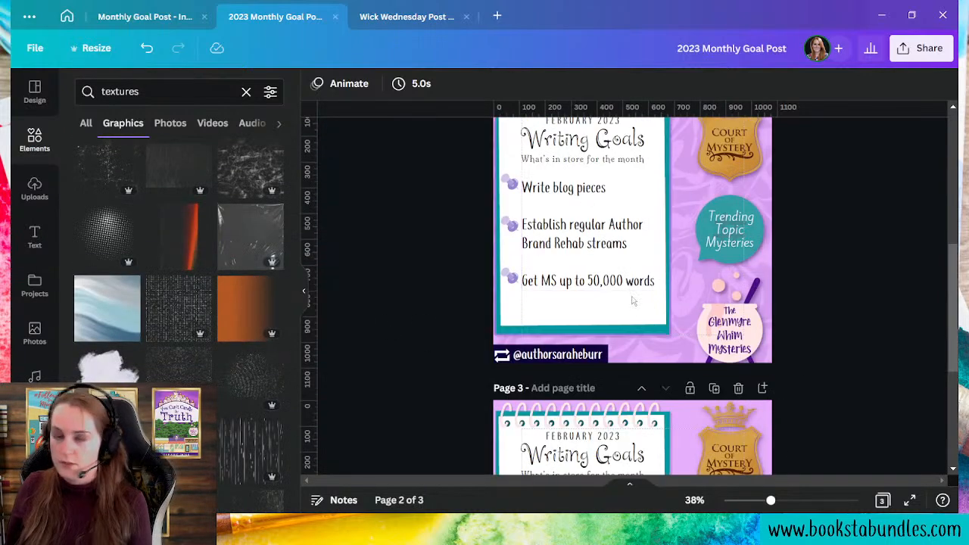
{"action": "scroll", "coordinate": [634, 299], "scroll_direction": "down", "scroll_amount": 3}
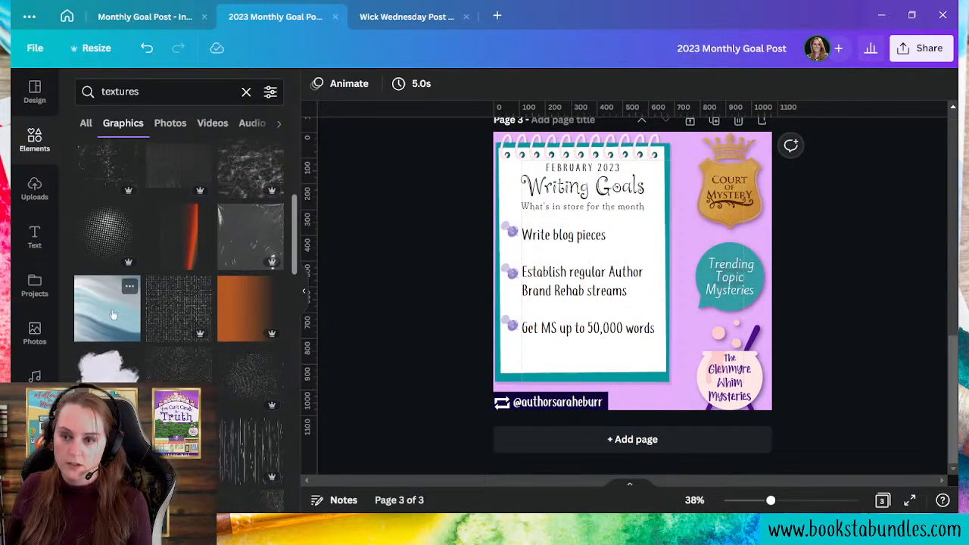
{"action": "scroll", "coordinate": [98, 306], "scroll_direction": "down", "scroll_amount": 5}
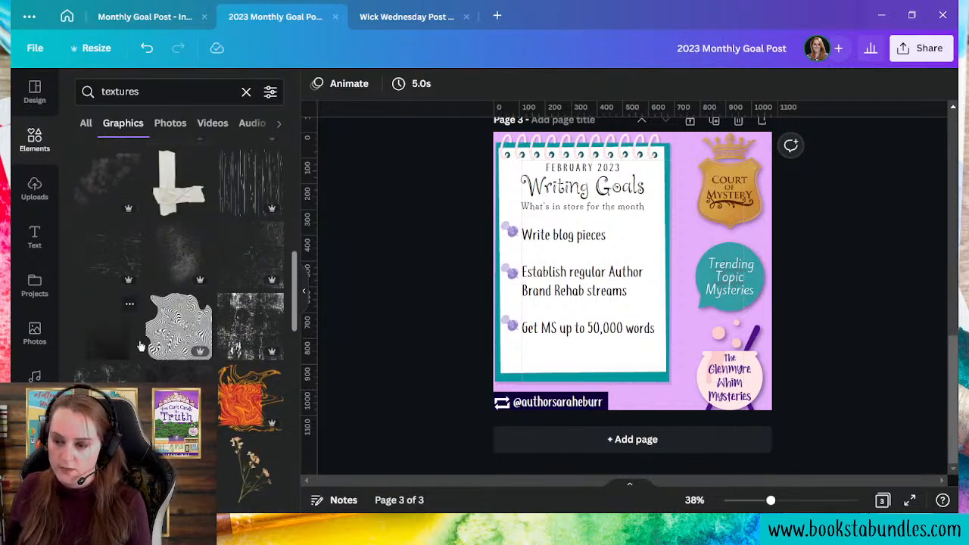
{"action": "scroll", "coordinate": [138, 342], "scroll_direction": "down", "scroll_amount": 3}
{"action": "scroll", "coordinate": [223, 376], "scroll_direction": "down", "scroll_amount": 3}
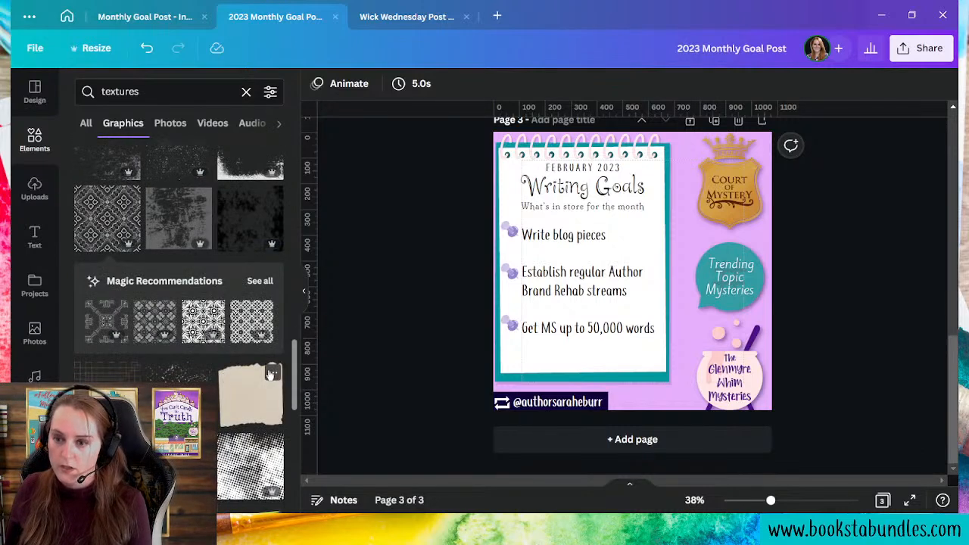
{"action": "scroll", "coordinate": [269, 364], "scroll_direction": "down", "scroll_amount": 10}
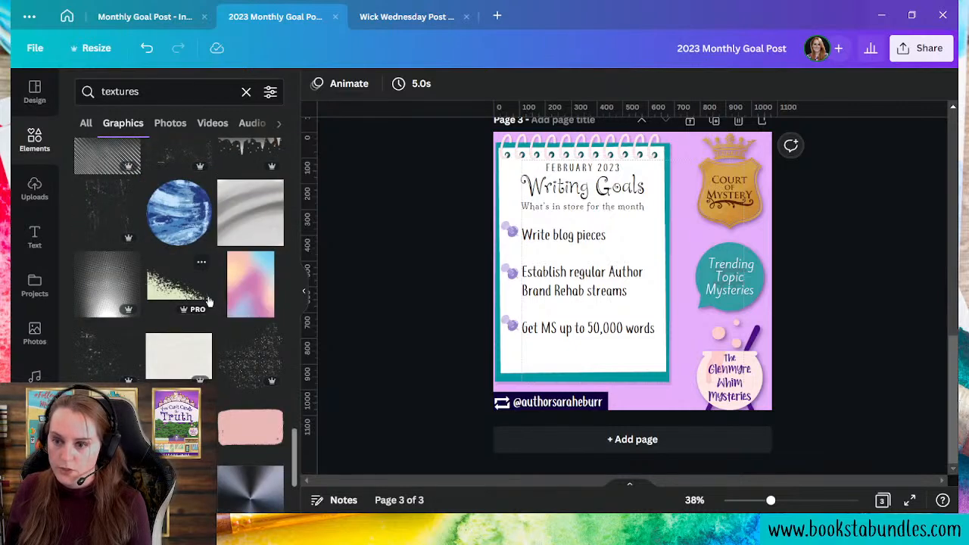
{"action": "scroll", "coordinate": [209, 299], "scroll_direction": "down", "scroll_amount": 5}
{"action": "scroll", "coordinate": [209, 301], "scroll_direction": "down", "scroll_amount": 5}
{"action": "scroll", "coordinate": [126, 258], "scroll_direction": "down", "scroll_amount": 4}
{"action": "scroll", "coordinate": [125, 252], "scroll_direction": "up", "scroll_amount": 4}
{"action": "left_click", "coordinate": [124, 232]}
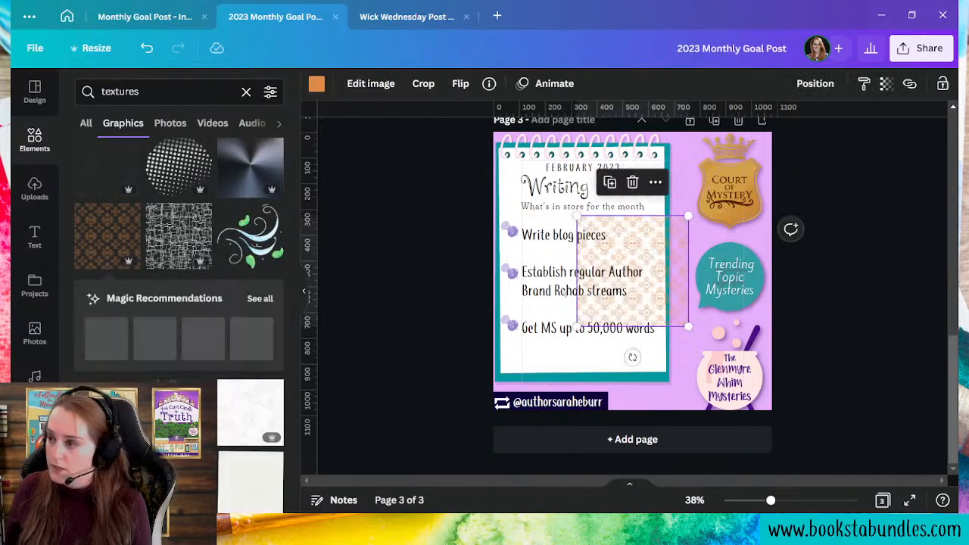
- Recolour the ornamental pattern dark purple and enlarge it to cover all of page 3, centred on the page
{"action": "left_click", "coordinate": [316, 84]}
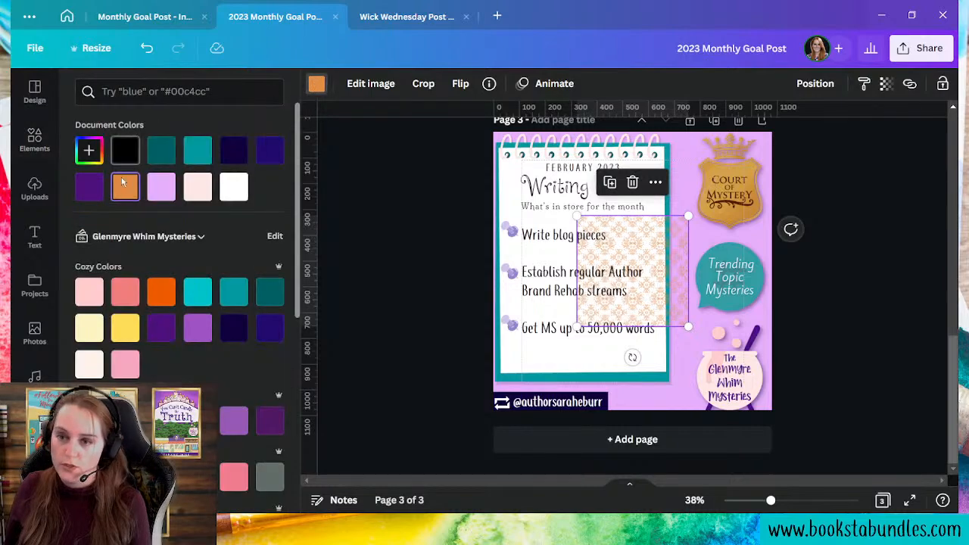
{"action": "left_click", "coordinate": [89, 187]}
{"action": "left_click_drag", "start_coordinate": [688, 326], "coordinate": [825, 461]}
{"action": "left_click_drag", "start_coordinate": [577, 216], "coordinate": [463, 110]}
{"action": "left_click_drag", "start_coordinate": [679, 289], "coordinate": [664, 280]}
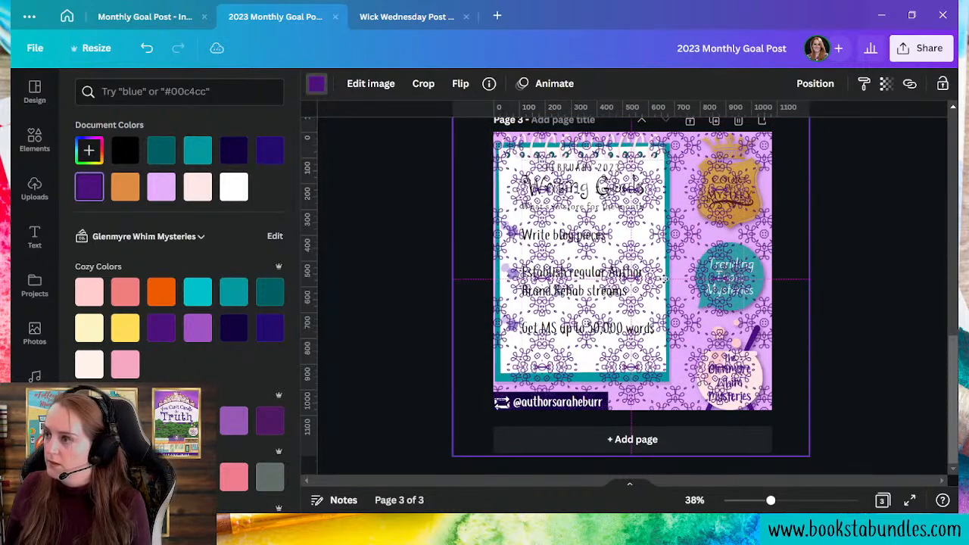
- Send the ornamental pattern behind all other elements and set its transparency value to 20
{"action": "left_click", "coordinate": [815, 84]}
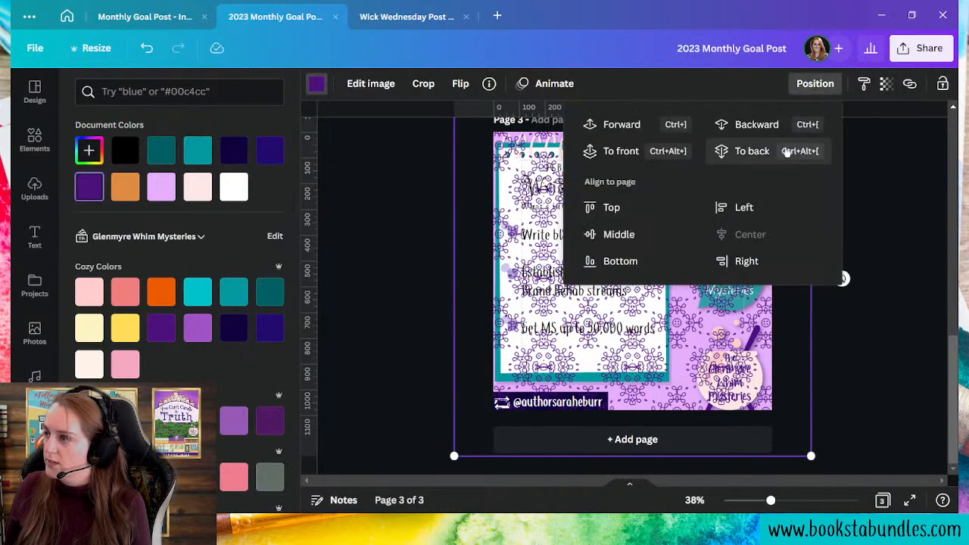
{"action": "left_click", "coordinate": [752, 151]}
{"action": "left_click", "coordinate": [886, 84]}
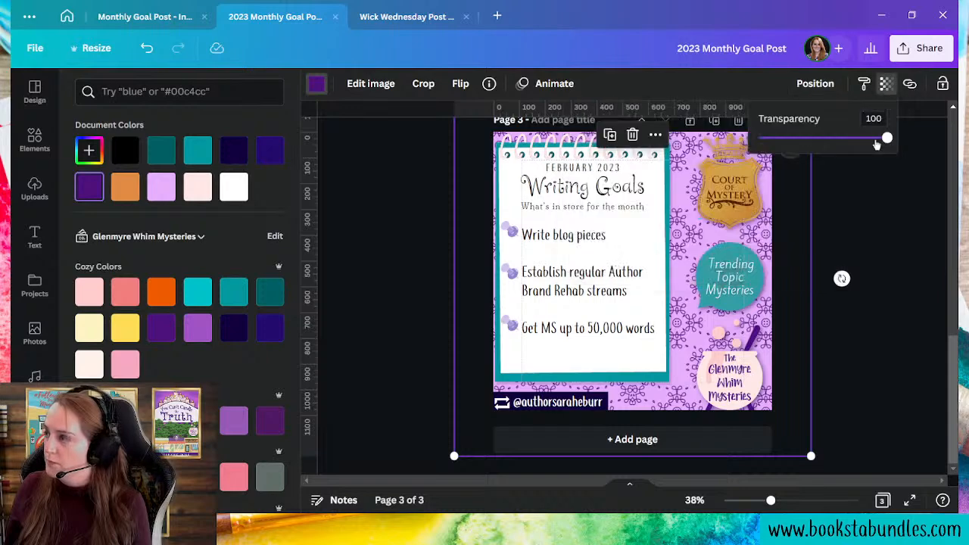
{"action": "left_click_drag", "start_coordinate": [887, 142], "coordinate": [780, 133]}
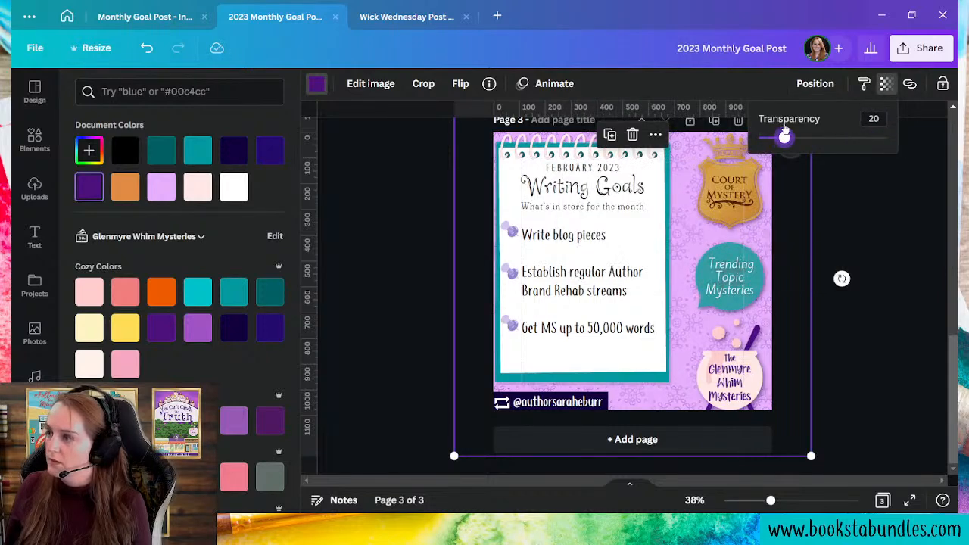
{"action": "left_click", "coordinate": [879, 422]}
{"action": "left_click", "coordinate": [880, 418]}
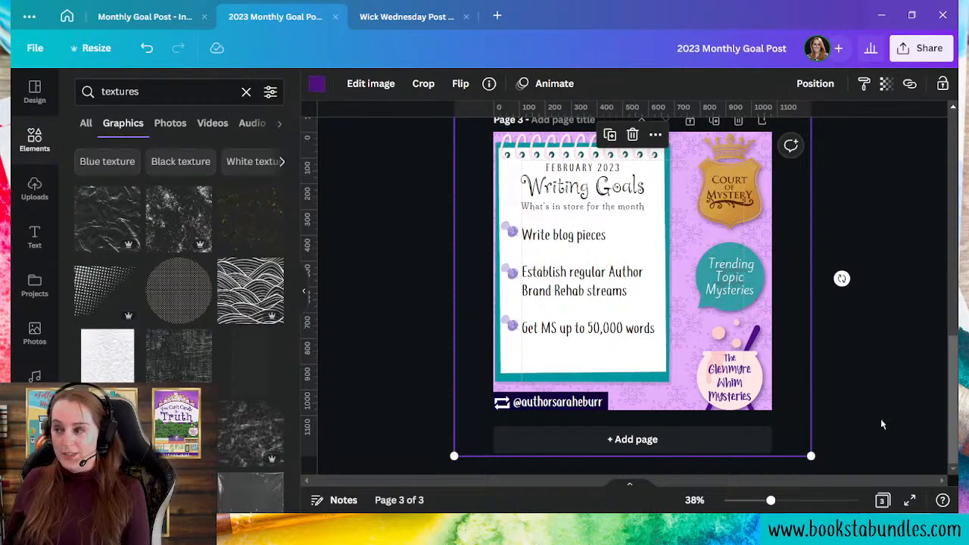
- Look through all three page variations to compare their background textures
{"action": "scroll", "coordinate": [874, 423], "scroll_direction": "up", "scroll_amount": 3}
{"action": "scroll", "coordinate": [874, 423], "scroll_direction": "down", "scroll_amount": 3}
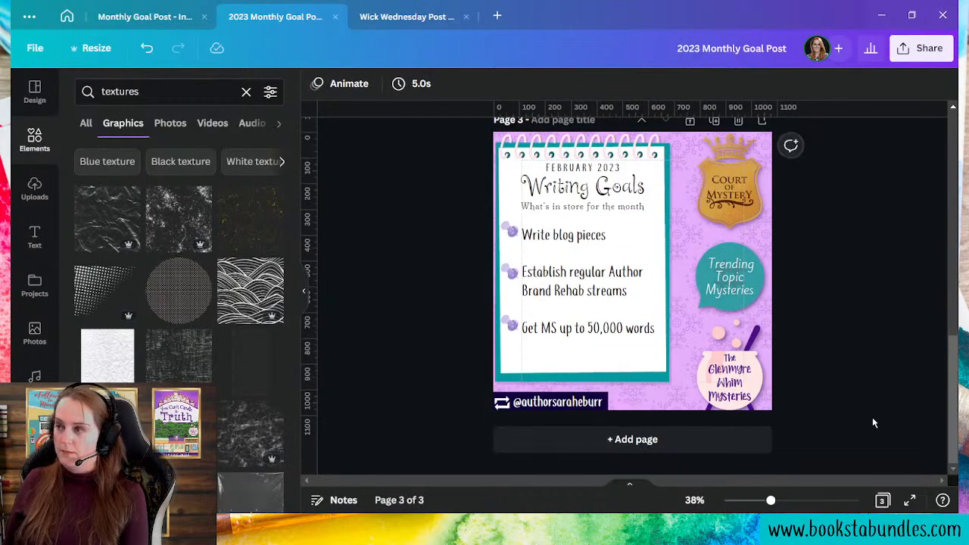
{"action": "scroll", "coordinate": [874, 424], "scroll_direction": "up", "scroll_amount": 6}
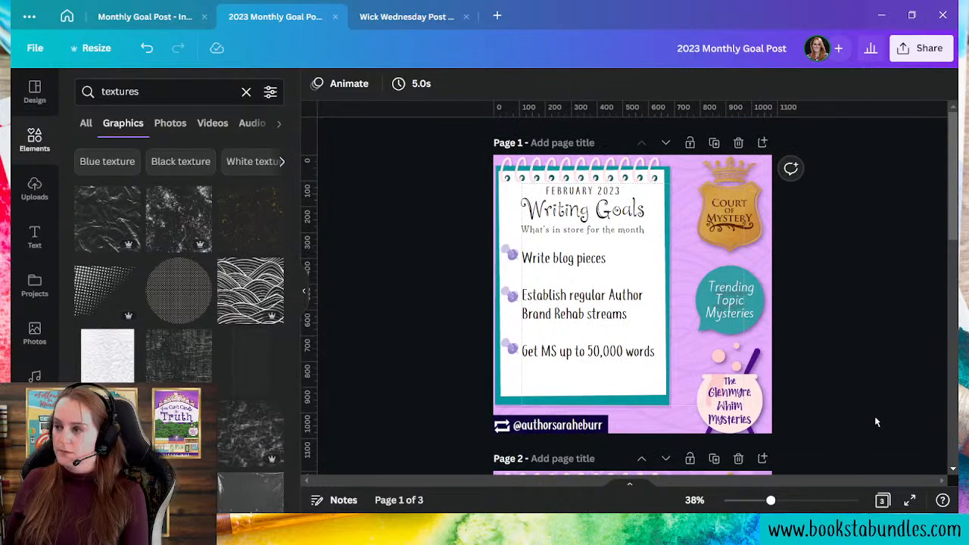
{"action": "scroll", "coordinate": [876, 418], "scroll_direction": "down", "scroll_amount": 6}
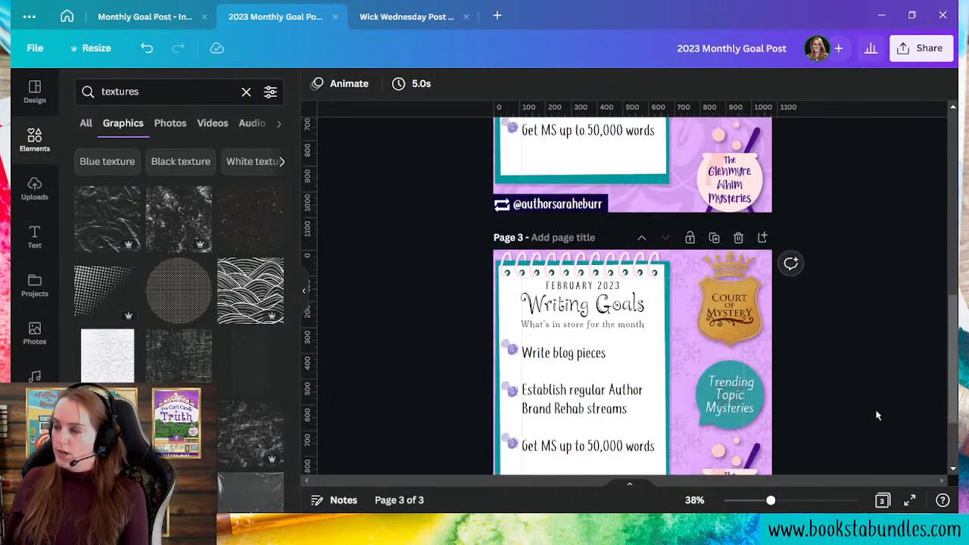
{"action": "scroll", "coordinate": [878, 416], "scroll_direction": "up", "scroll_amount": 3}
{"action": "scroll", "coordinate": [882, 410], "scroll_direction": "down", "scroll_amount": 4}
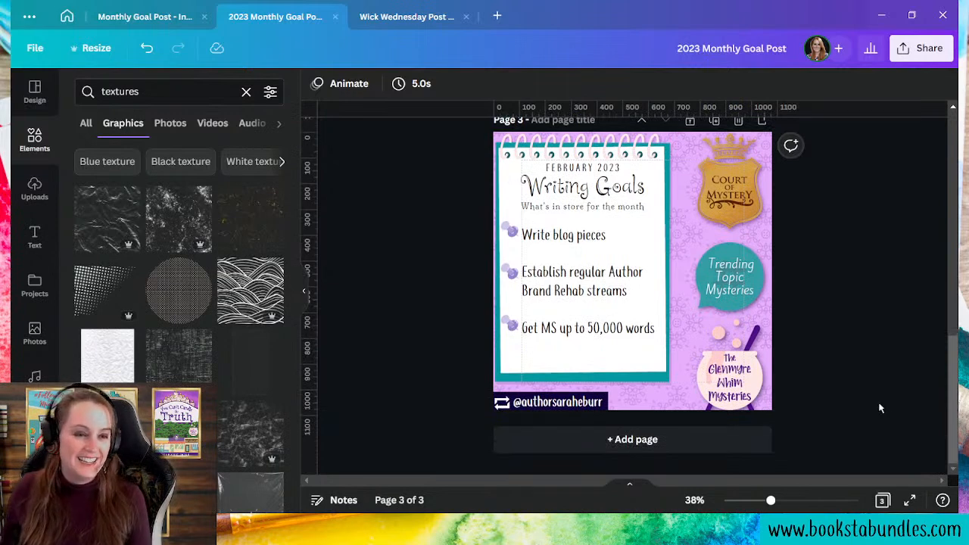
- Enlarge the ornamental pattern on page 3 and keep it centred over the page
{"action": "left_click", "coordinate": [673, 402]}
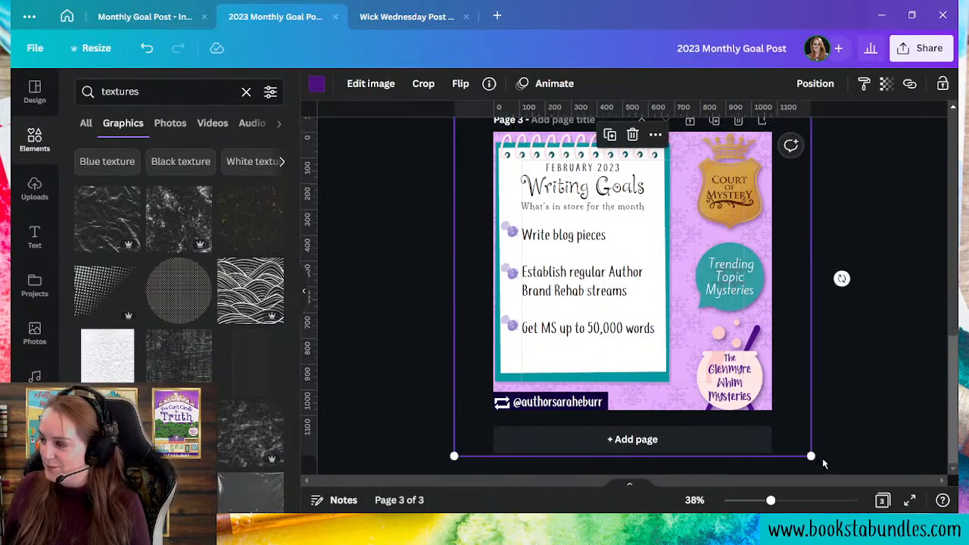
{"action": "left_click_drag", "start_coordinate": [807, 456], "coordinate": [784, 429]}
{"action": "left_click_drag", "start_coordinate": [643, 413], "coordinate": [656, 410]}
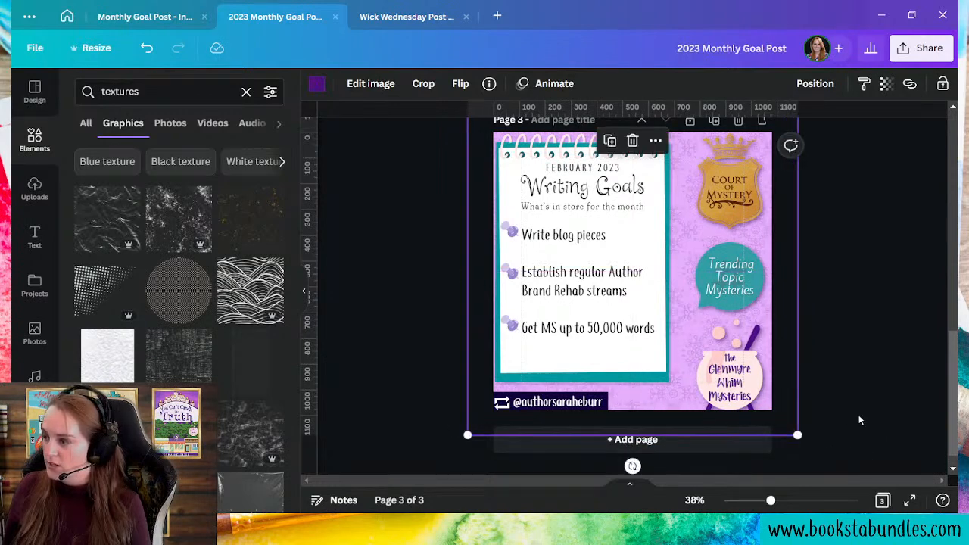
{"action": "left_click_drag", "start_coordinate": [797, 437], "coordinate": [771, 374]}
{"action": "left_click", "coordinate": [898, 434]}
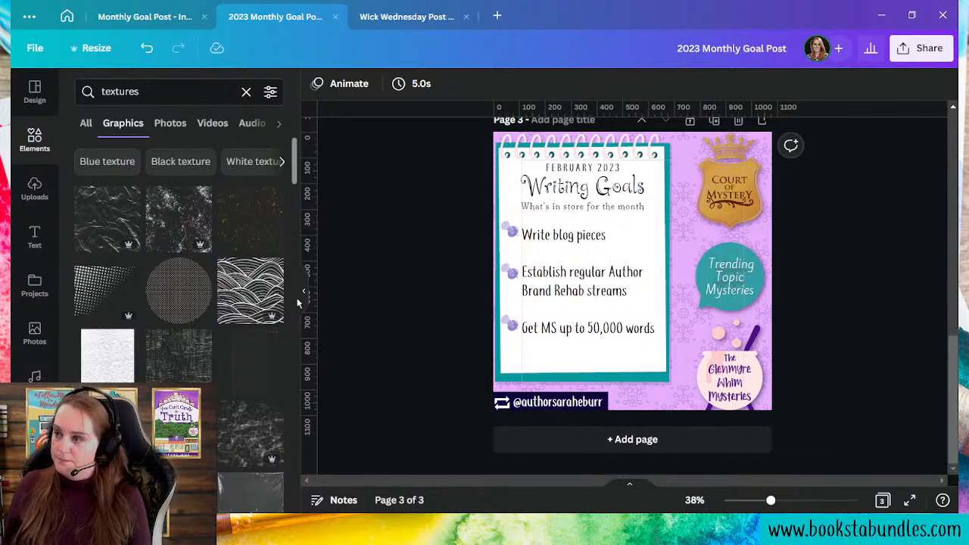
- Browse further down the texture graphics and duplicate page 3 as a fourth page variation
{"action": "scroll", "coordinate": [187, 356], "scroll_direction": "down", "scroll_amount": 6}
{"action": "scroll", "coordinate": [186, 361], "scroll_direction": "down", "scroll_amount": 4}
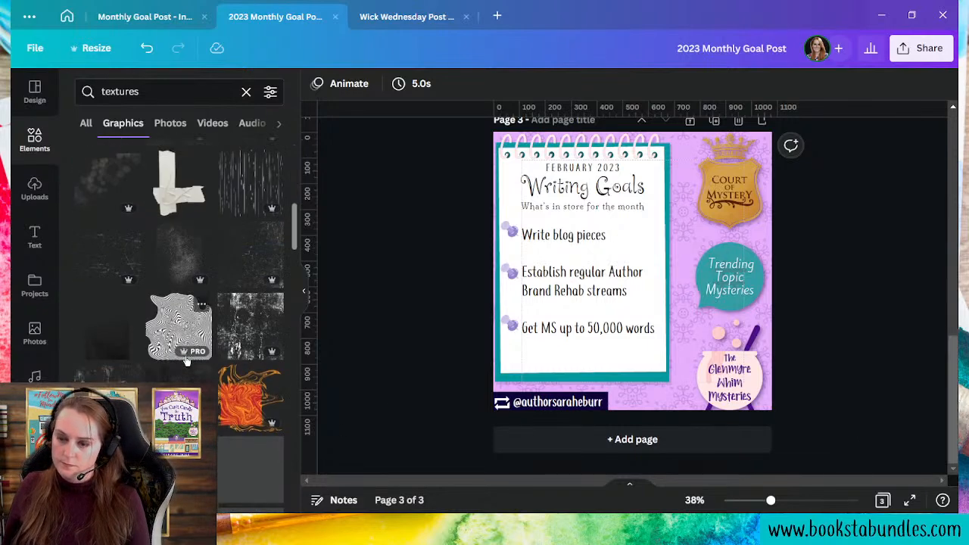
{"action": "scroll", "coordinate": [186, 361], "scroll_direction": "down", "scroll_amount": 5}
{"action": "scroll", "coordinate": [217, 388], "scroll_direction": "down", "scroll_amount": 8}
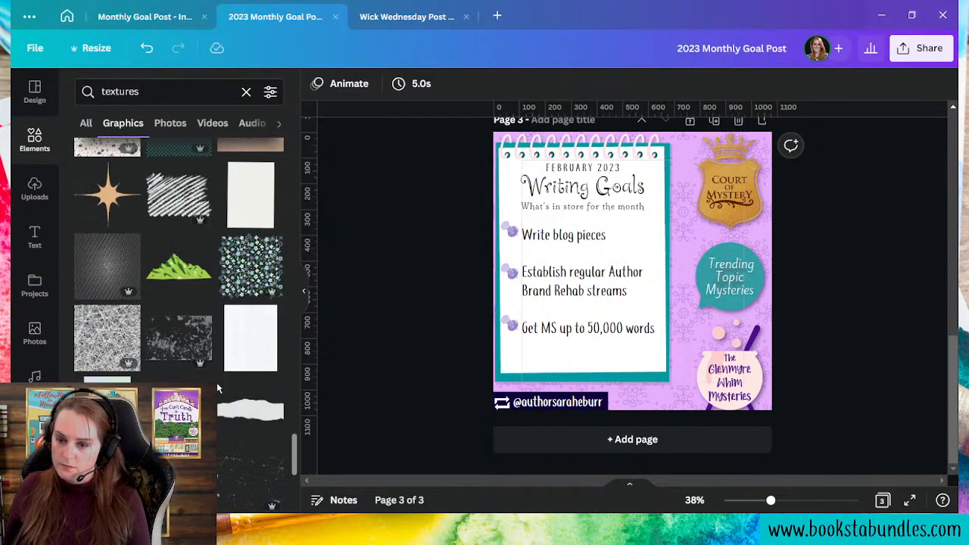
{"action": "scroll", "coordinate": [217, 389], "scroll_direction": "down", "scroll_amount": 5}
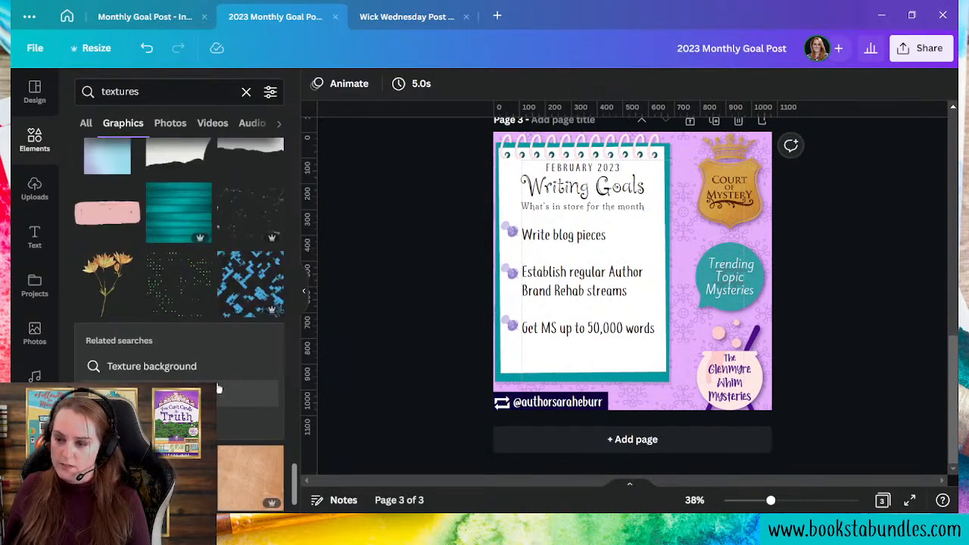
{"action": "left_click", "coordinate": [715, 125]}
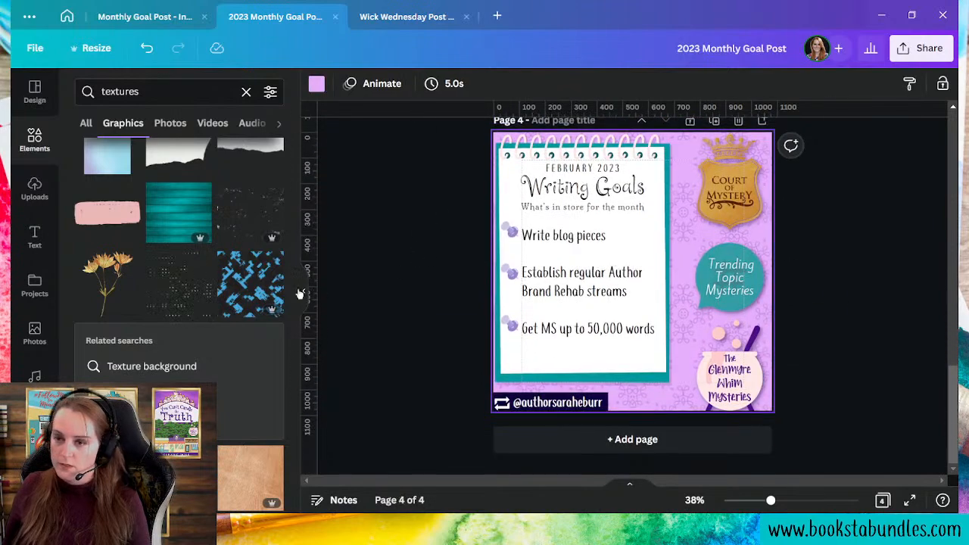
- Add the blue and green flower pattern to page 4 and delete the old ornamental pattern from it
{"action": "scroll", "coordinate": [234, 250], "scroll_direction": "up", "scroll_amount": 3}
{"action": "left_click", "coordinate": [261, 286]}
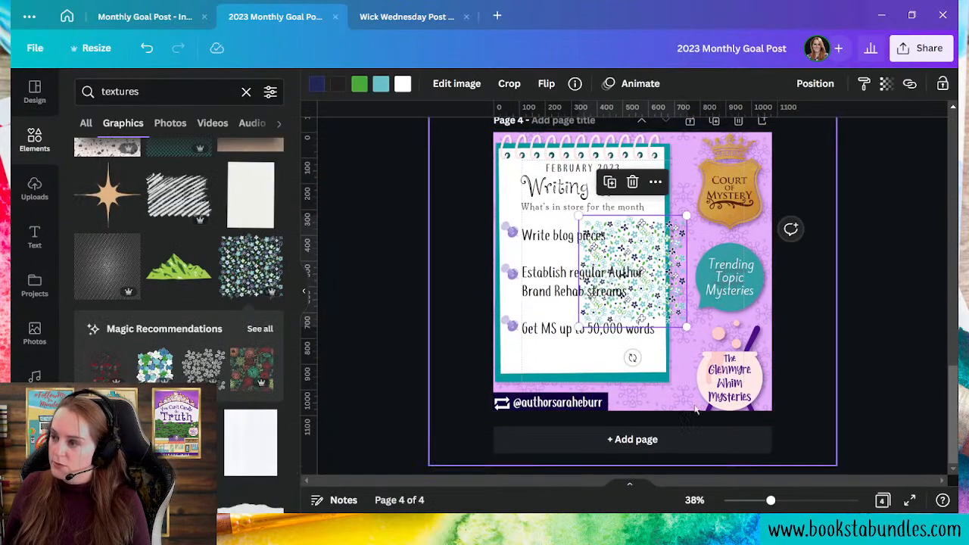
{"action": "left_click", "coordinate": [649, 410]}
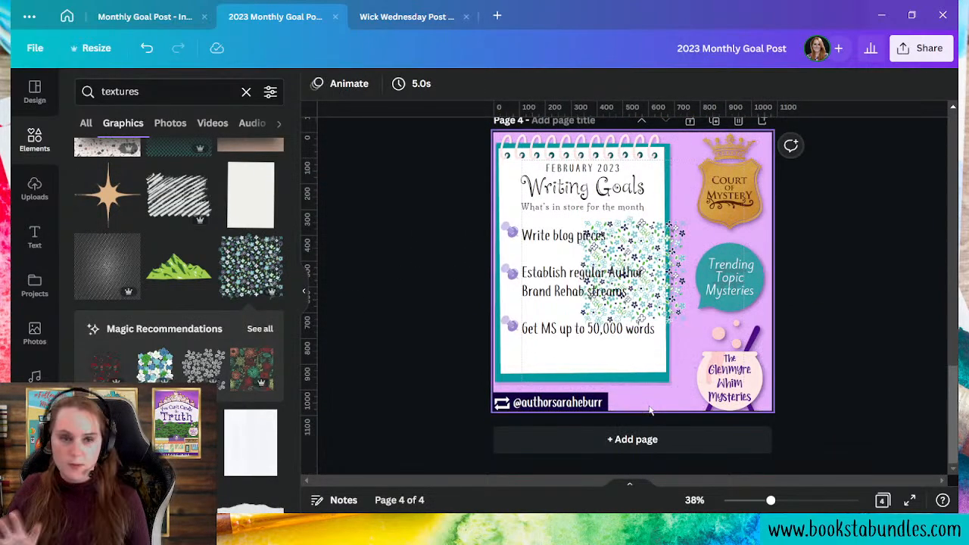
- Enlarge the flower pattern to cover all of page 4 and centre it on the page
{"action": "left_click", "coordinate": [665, 284]}
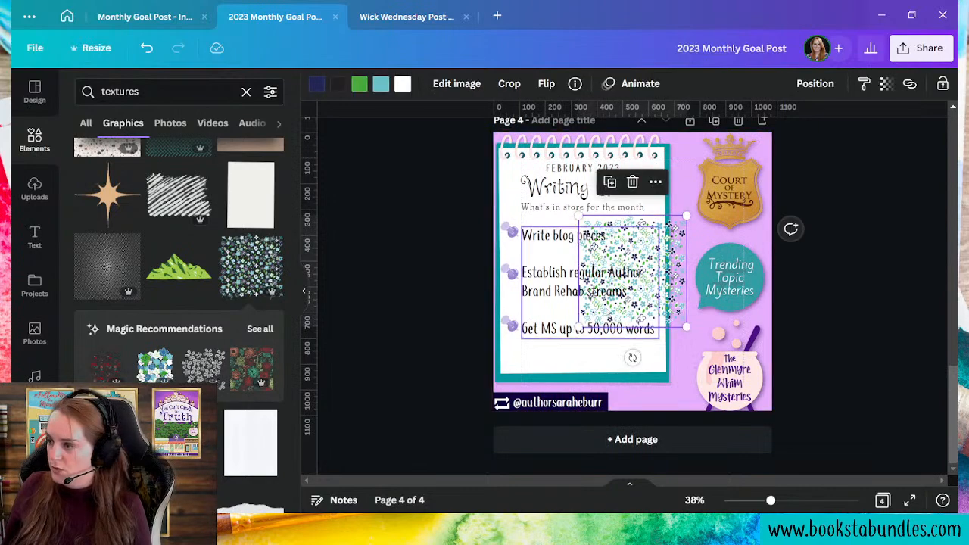
{"action": "left_click_drag", "start_coordinate": [578, 327], "coordinate": [324, 450]}
{"action": "left_click_drag", "start_coordinate": [404, 375], "coordinate": [498, 282]}
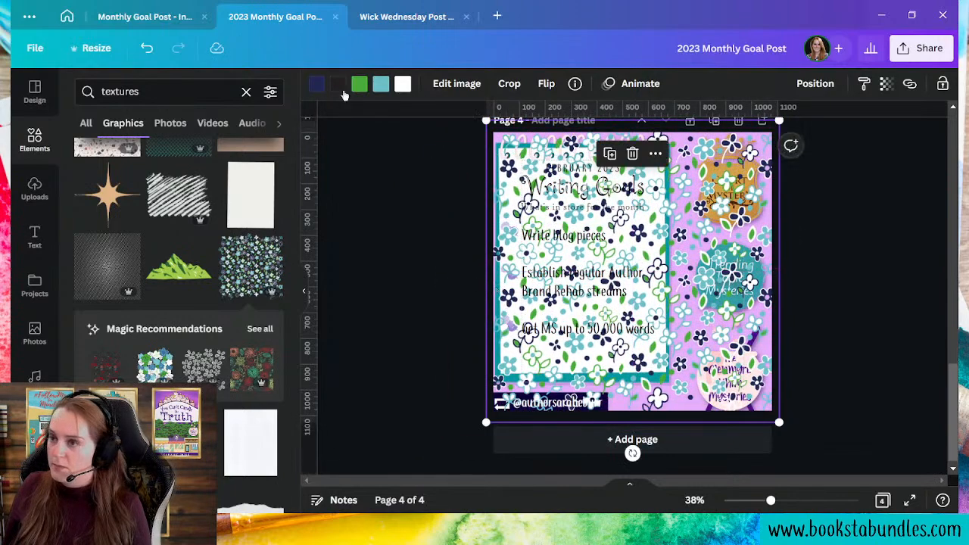
- Recolour the flower pattern: navy and black to dark navy, green and teal to dark purple, and white to medium purple
{"action": "left_click", "coordinate": [317, 85]}
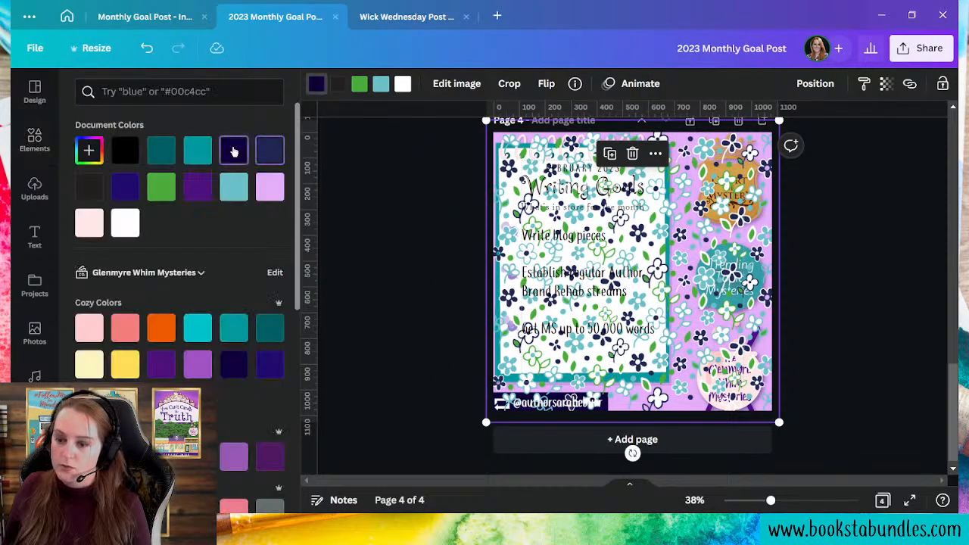
{"action": "left_click", "coordinate": [234, 151]}
{"action": "left_click", "coordinate": [333, 90]}
{"action": "left_click", "coordinate": [232, 151]}
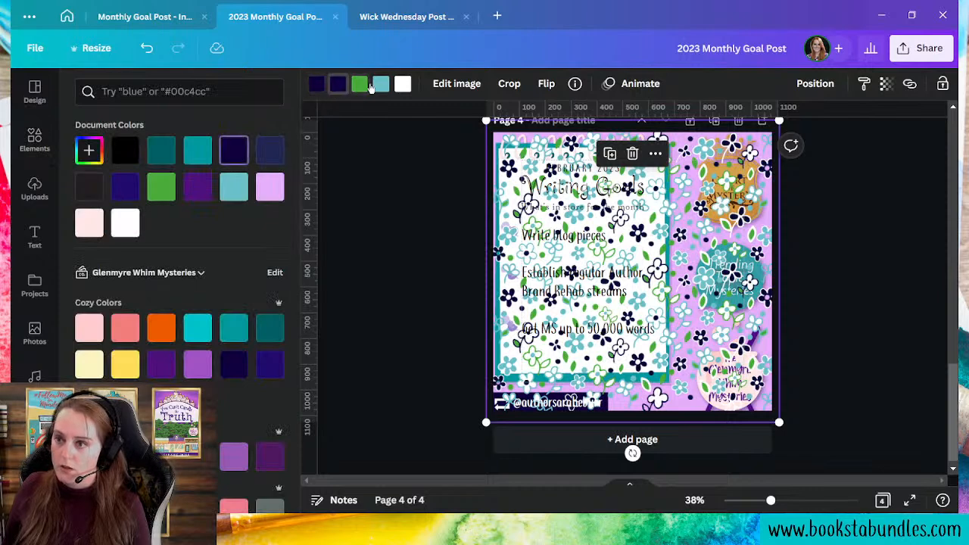
{"action": "left_click", "coordinate": [360, 85]}
{"action": "left_click", "coordinate": [198, 187]}
{"action": "left_click", "coordinate": [388, 84]}
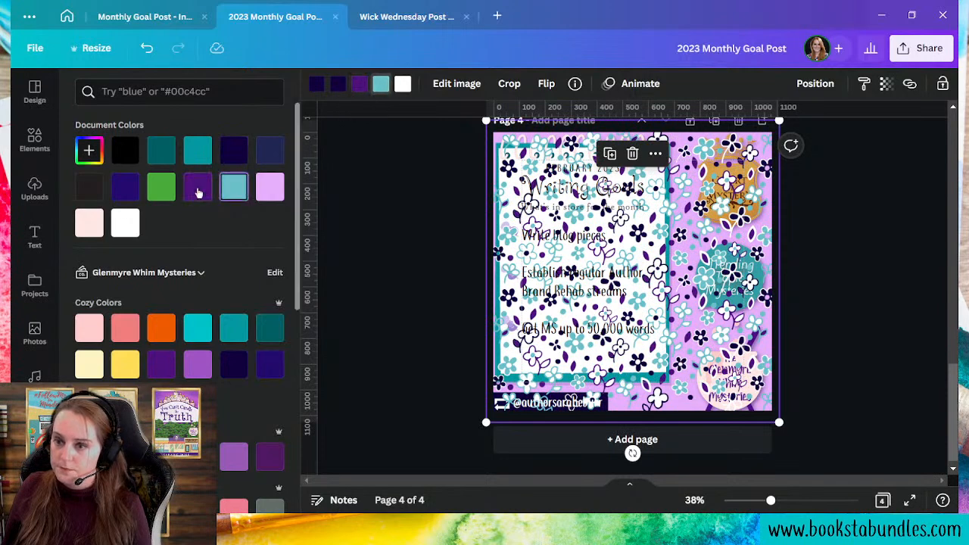
{"action": "left_click", "coordinate": [198, 191]}
{"action": "left_click", "coordinate": [406, 87]}
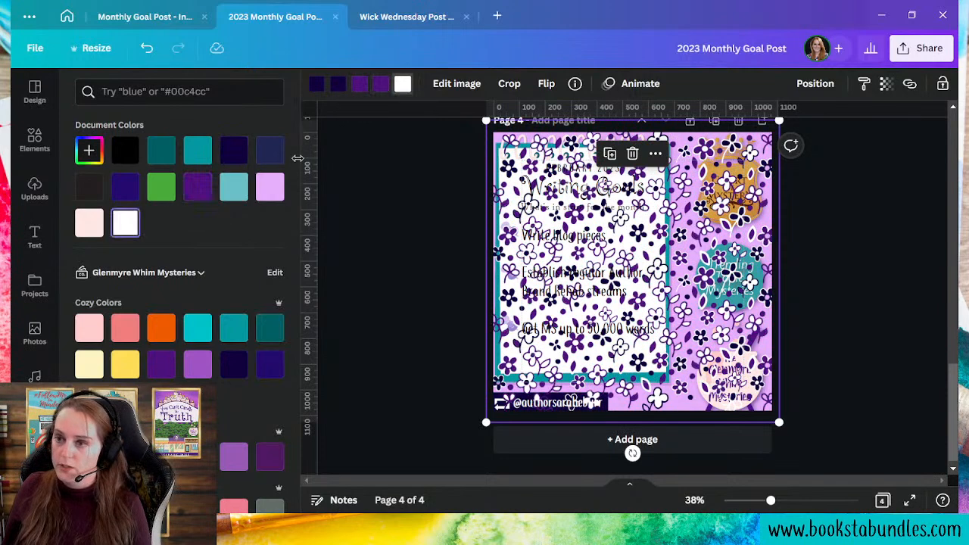
{"action": "left_click", "coordinate": [125, 187]}
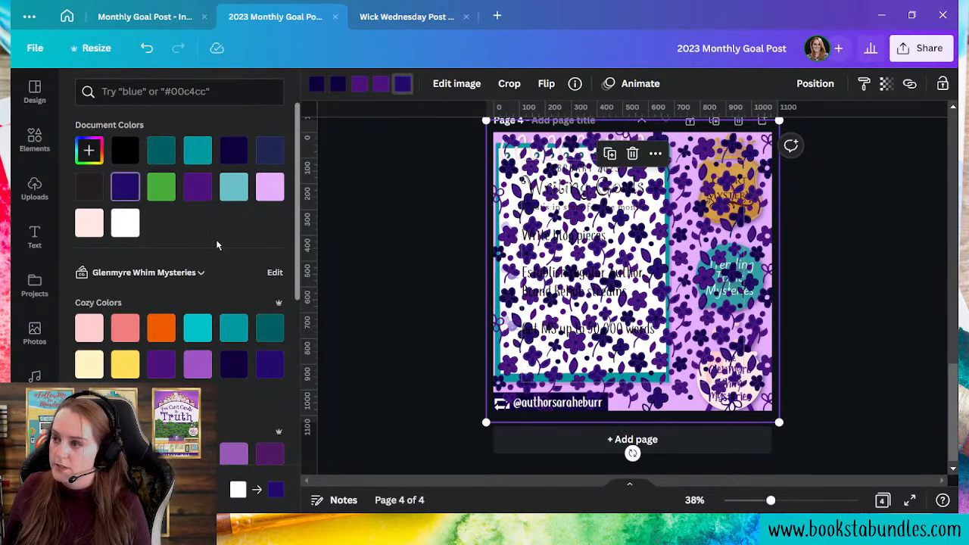
{"action": "left_click", "coordinate": [204, 357]}
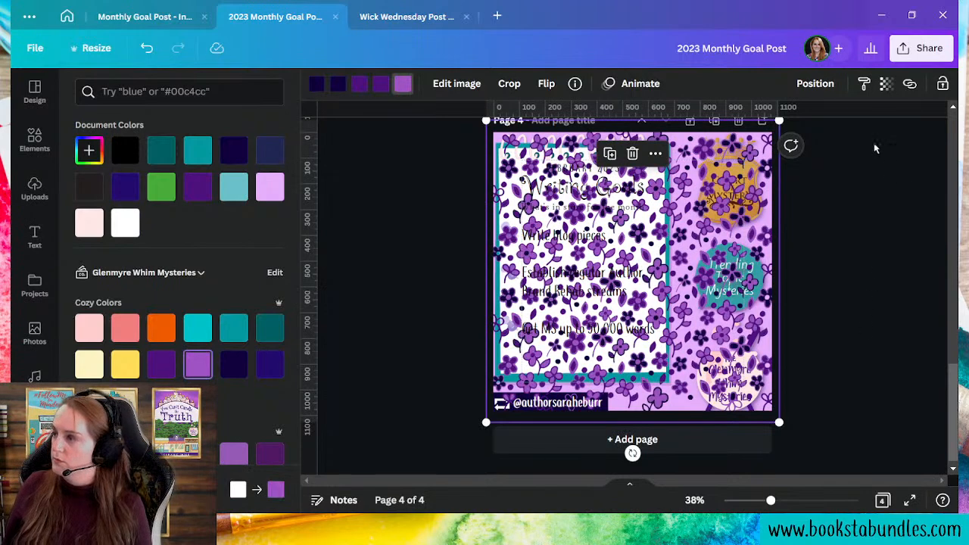
- Send the flower pattern behind all other elements and set its transparency value to 10, comparing it with 15
{"action": "left_click", "coordinate": [886, 83]}
{"action": "left_click", "coordinate": [816, 83]}
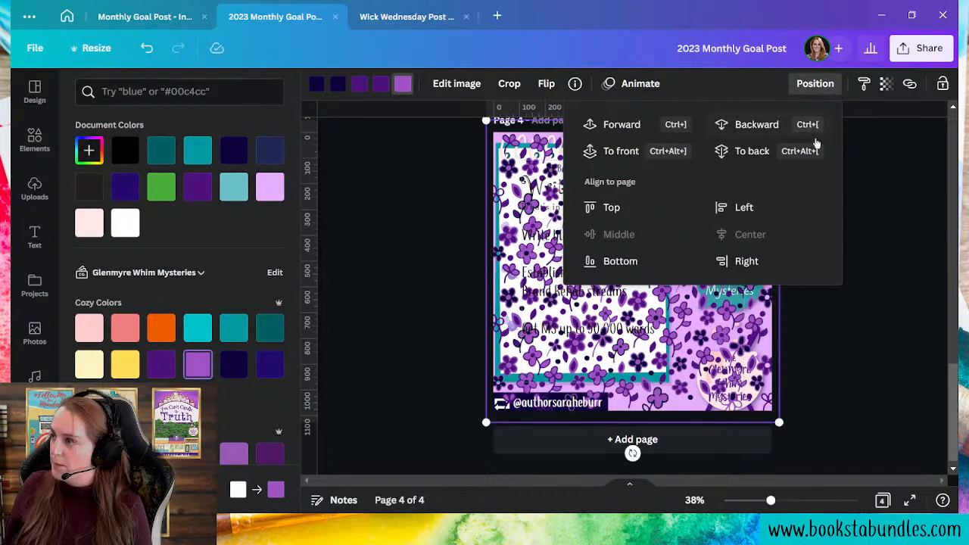
{"action": "left_click", "coordinate": [783, 154]}
{"action": "left_click", "coordinate": [888, 84]}
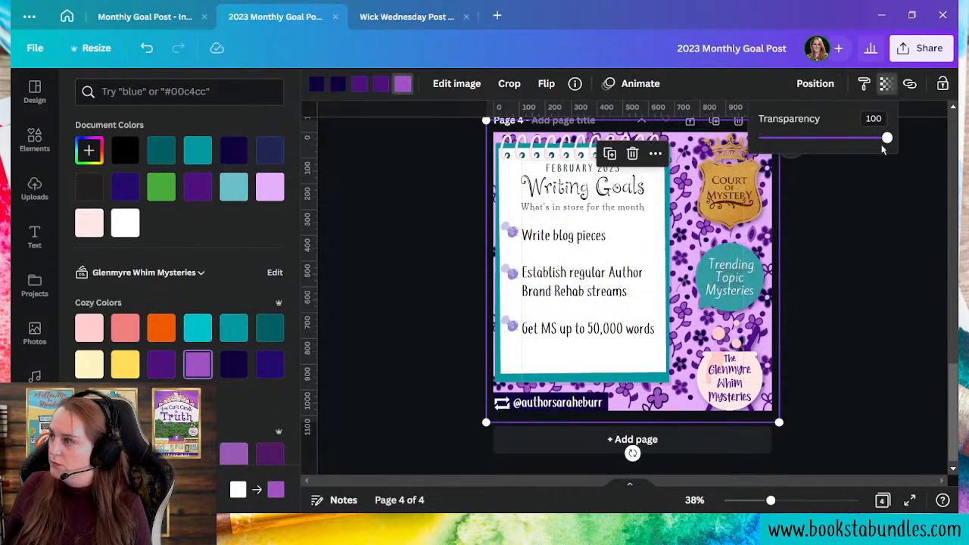
{"action": "left_click_drag", "start_coordinate": [886, 145], "coordinate": [772, 127]}
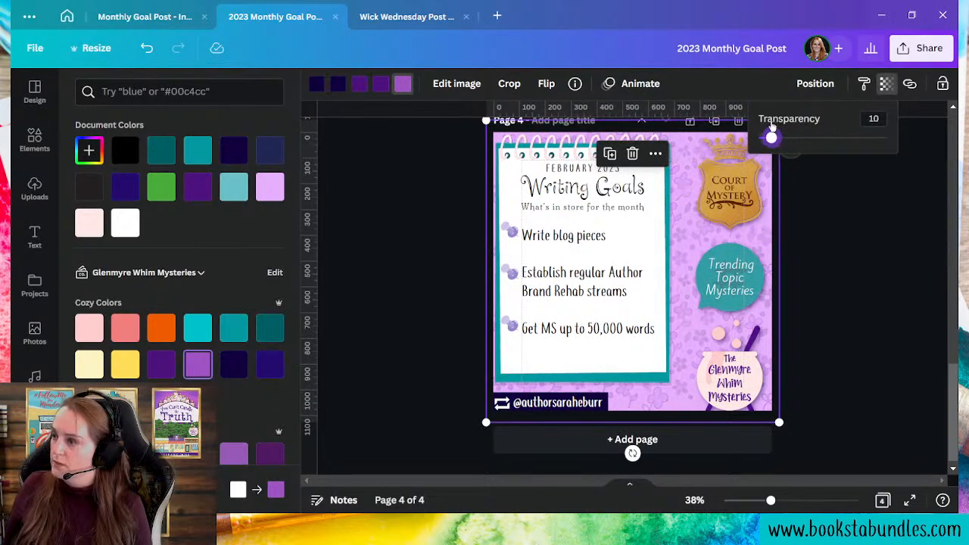
{"action": "left_click", "coordinate": [855, 375]}
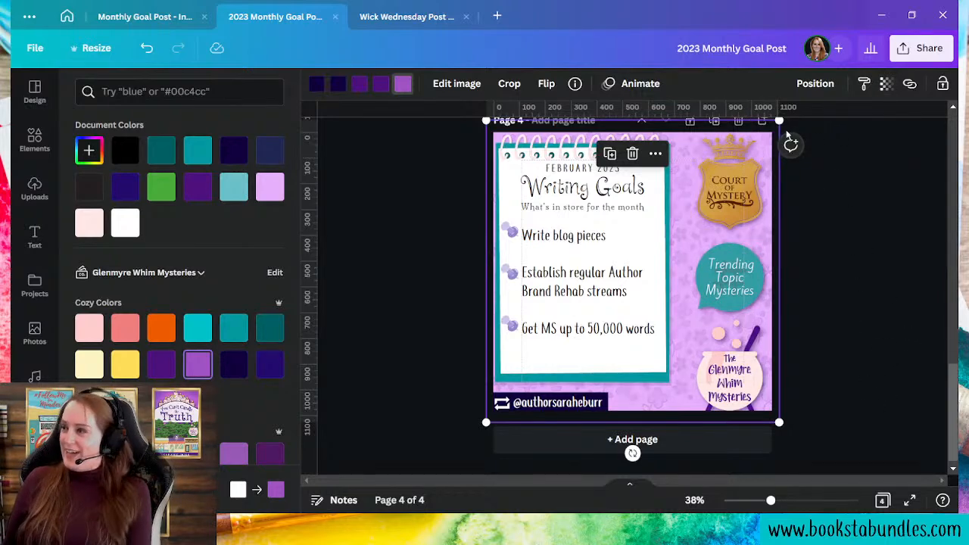
{"action": "left_click", "coordinate": [885, 85]}
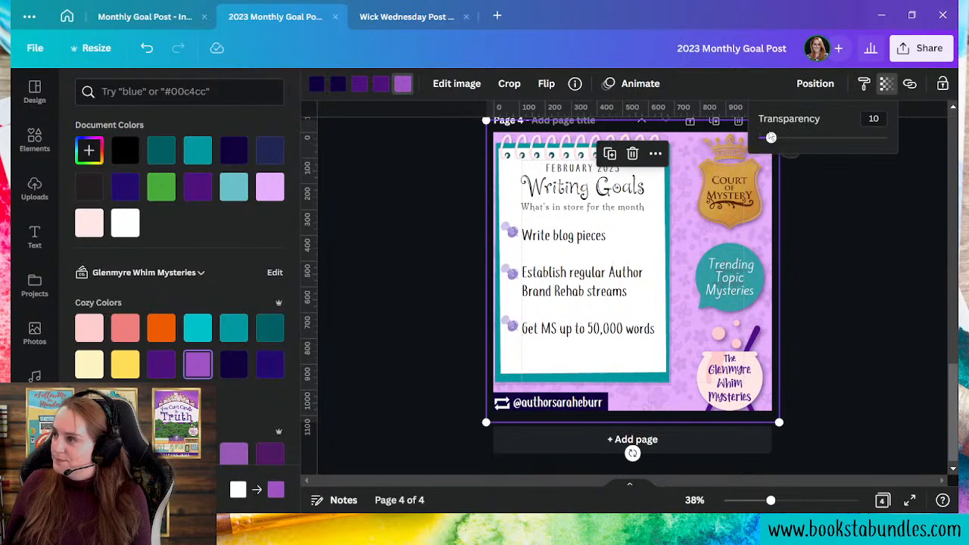
{"action": "left_click_drag", "start_coordinate": [771, 138], "coordinate": [782, 145]}
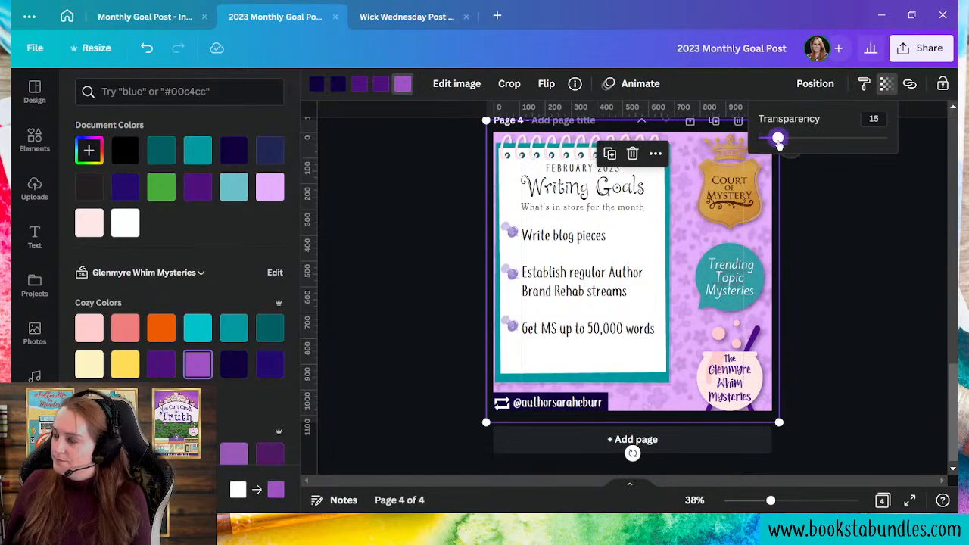
- Enlarge the flower pattern well beyond page 4, recentre it on the page, and set its transparency value to 13
{"action": "left_click_drag", "start_coordinate": [487, 423], "coordinate": [351, 494]}
{"action": "left_click_drag", "start_coordinate": [444, 399], "coordinate": [508, 359]}
{"action": "left_click", "coordinate": [887, 84]}
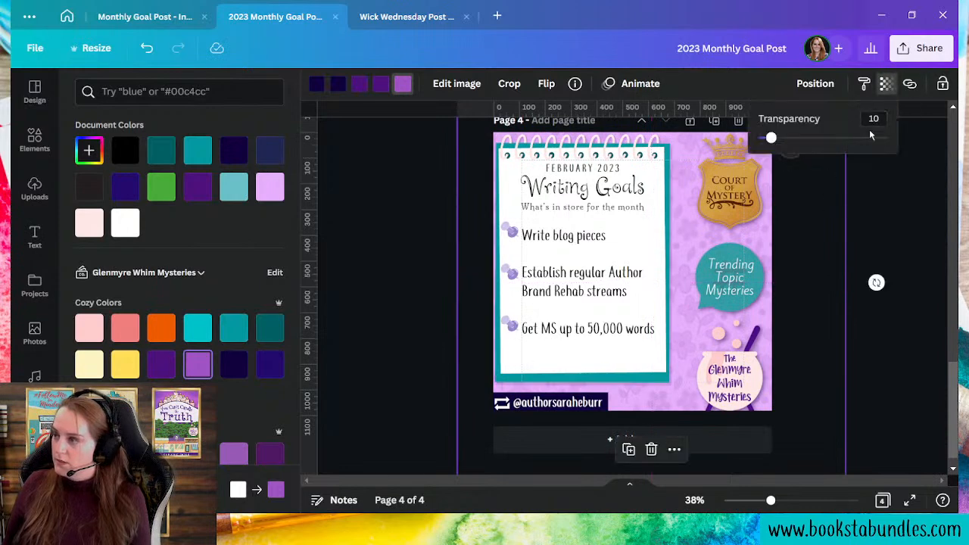
{"action": "left_click", "coordinate": [766, 141]}
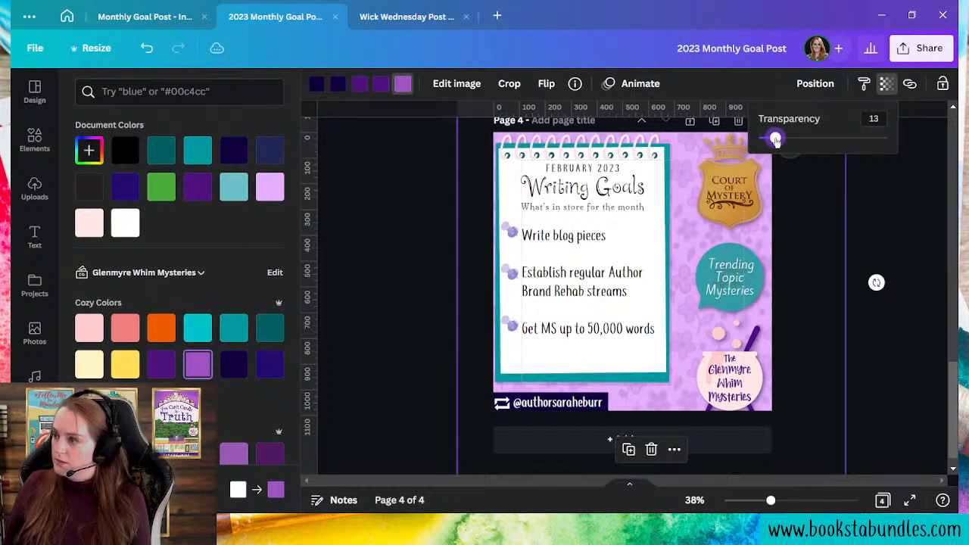
- Try dark navy and indigo in place of the flower pattern's two dark purple colours
{"action": "left_click", "coordinate": [381, 83]}
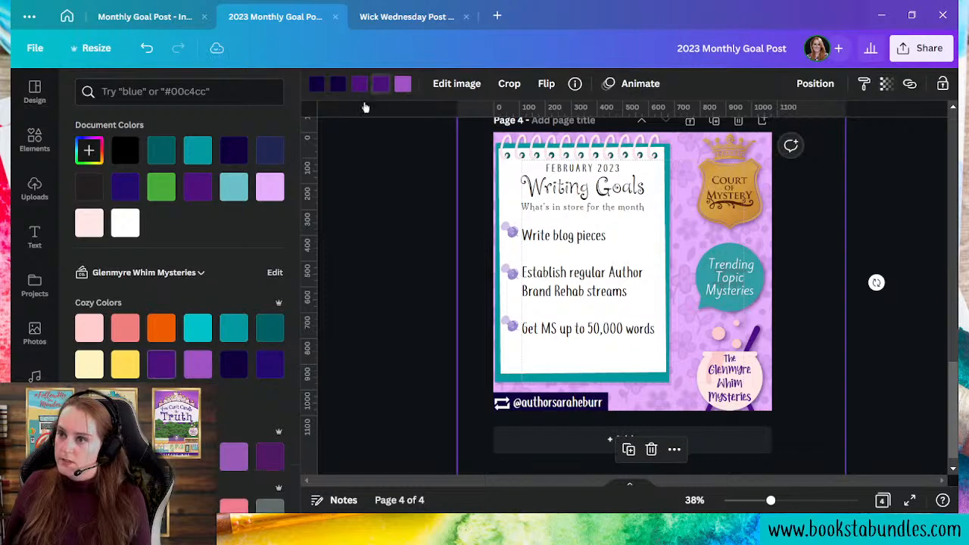
{"action": "left_click", "coordinate": [225, 158]}
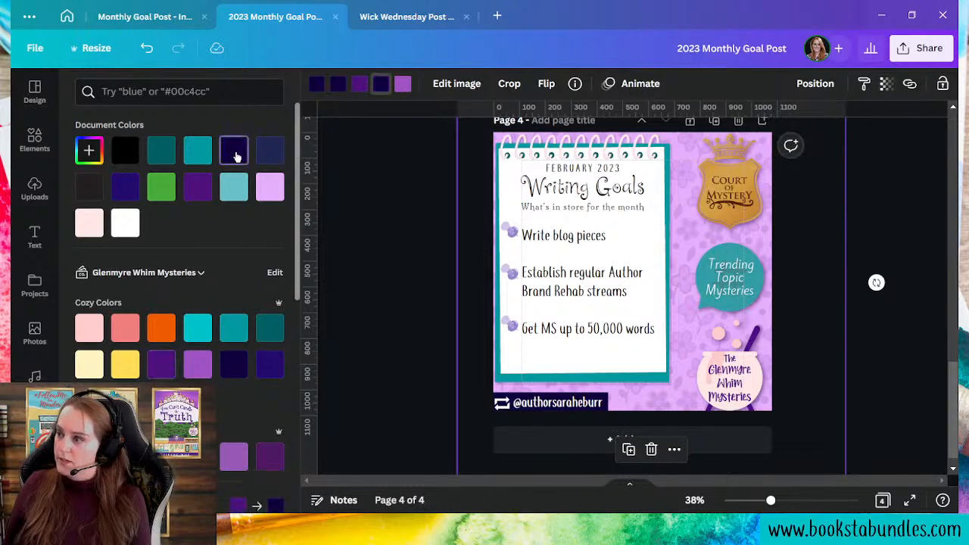
{"action": "left_click", "coordinate": [359, 84]}
{"action": "left_click", "coordinate": [130, 182]}
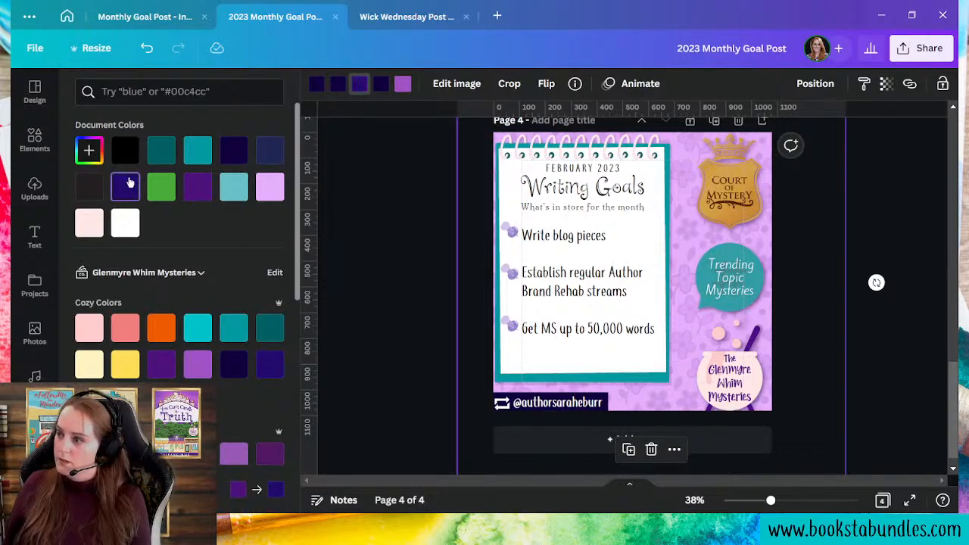
- Try dark navy and dark purple for the flower pattern's medium purple colour and settle on light lilac
{"action": "left_click", "coordinate": [227, 155]}
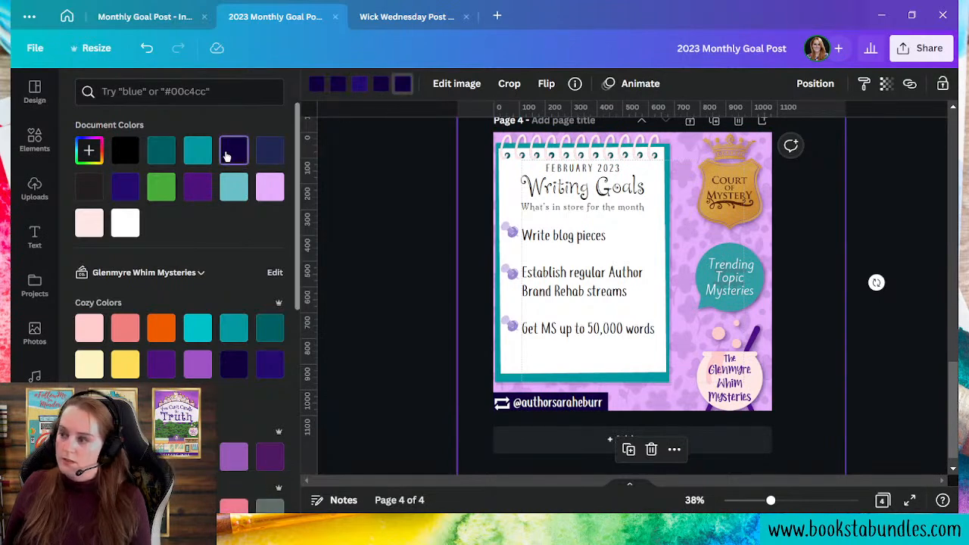
{"action": "left_click", "coordinate": [200, 189]}
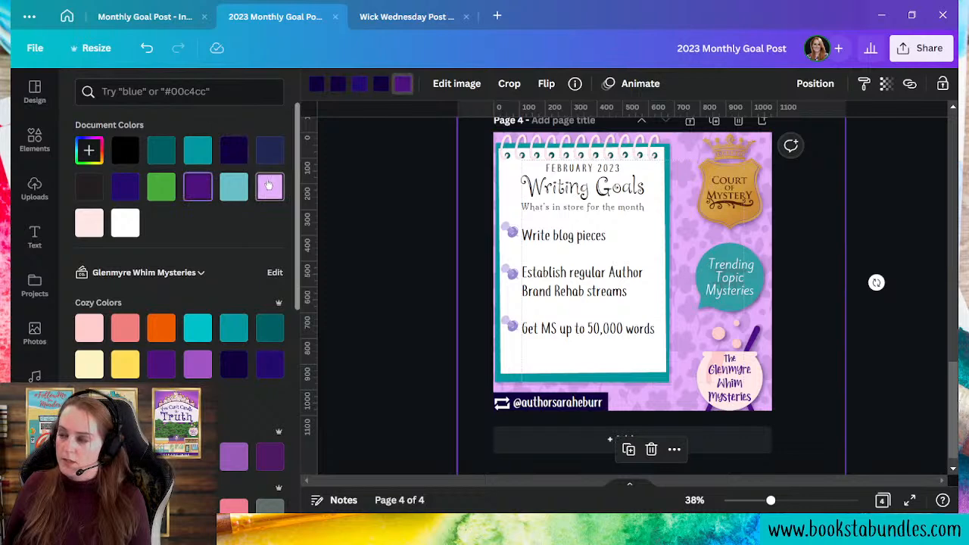
{"action": "left_click", "coordinate": [268, 185]}
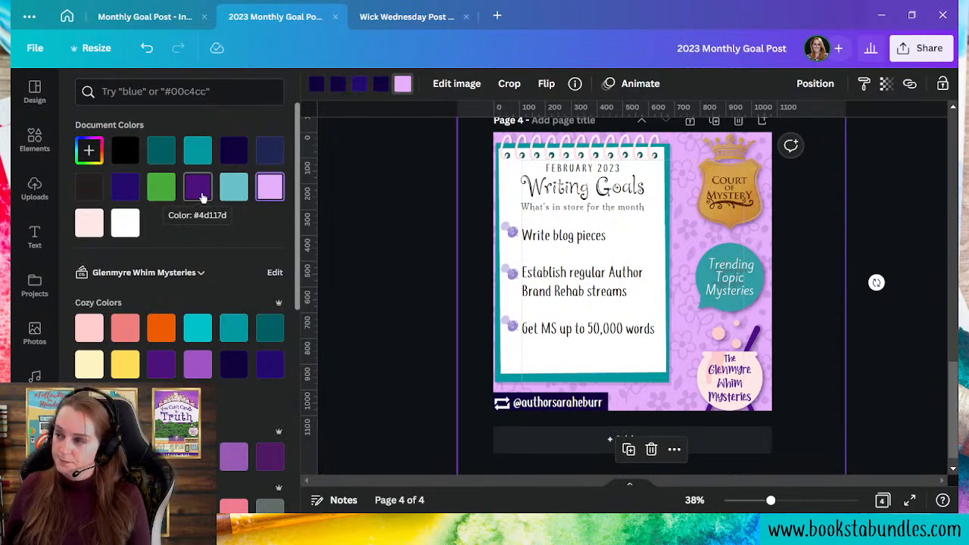
- Set the flower pattern's third and fourth colours to the dark purple from the Cozy Colors brand palette
{"action": "left_click", "coordinate": [380, 84]}
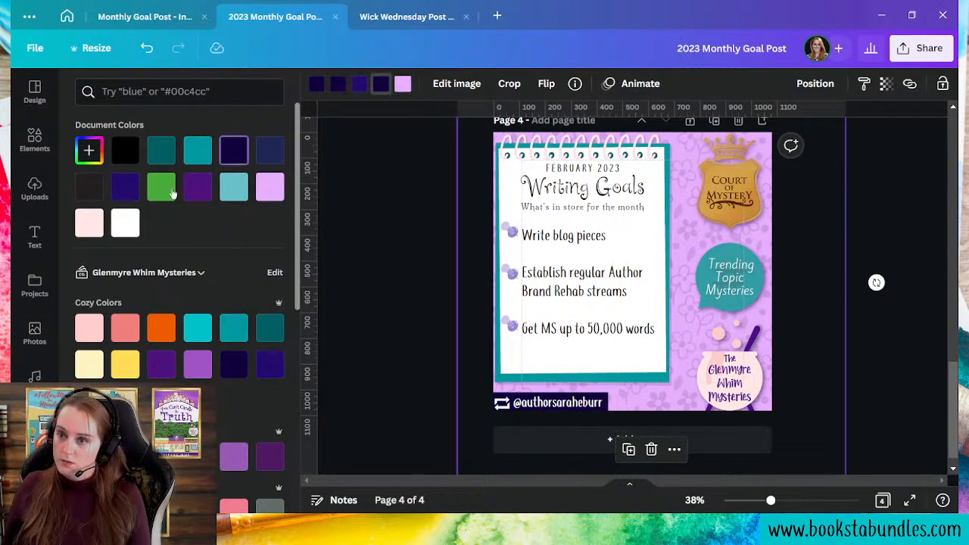
{"action": "left_click", "coordinate": [164, 366]}
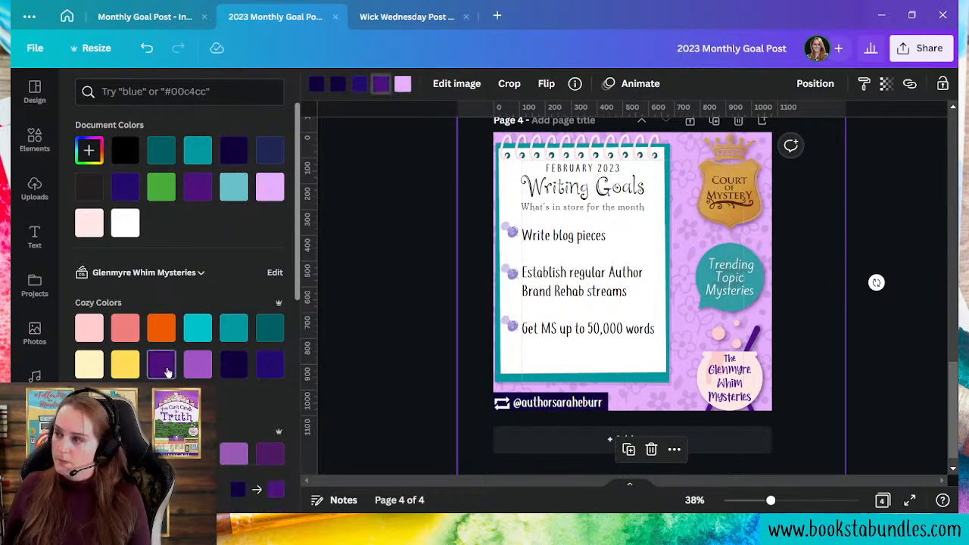
{"action": "left_click", "coordinate": [360, 86]}
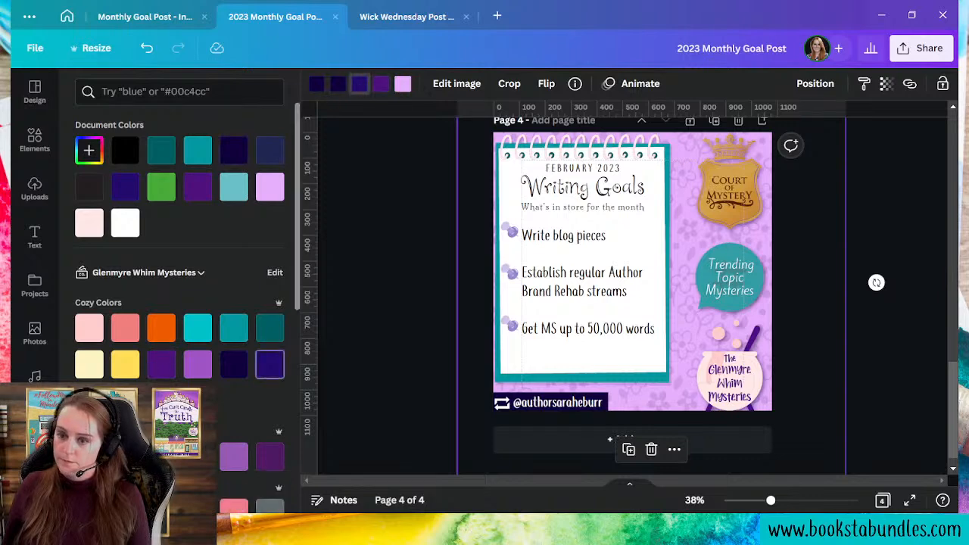
{"action": "left_click", "coordinate": [166, 371]}
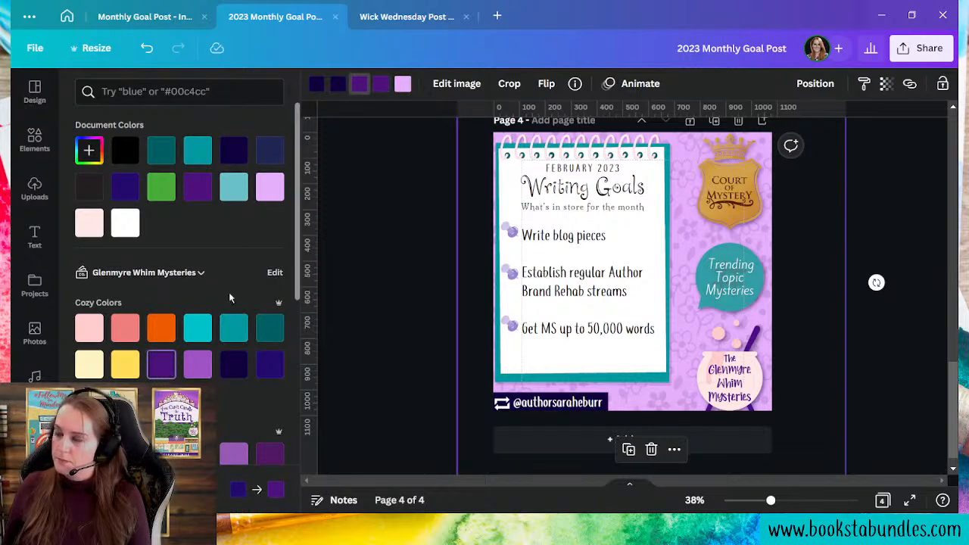
- Set the flower pattern's second colour to the Cozy Colors medium purple and its first colour to the dark purple
{"action": "left_click", "coordinate": [338, 83]}
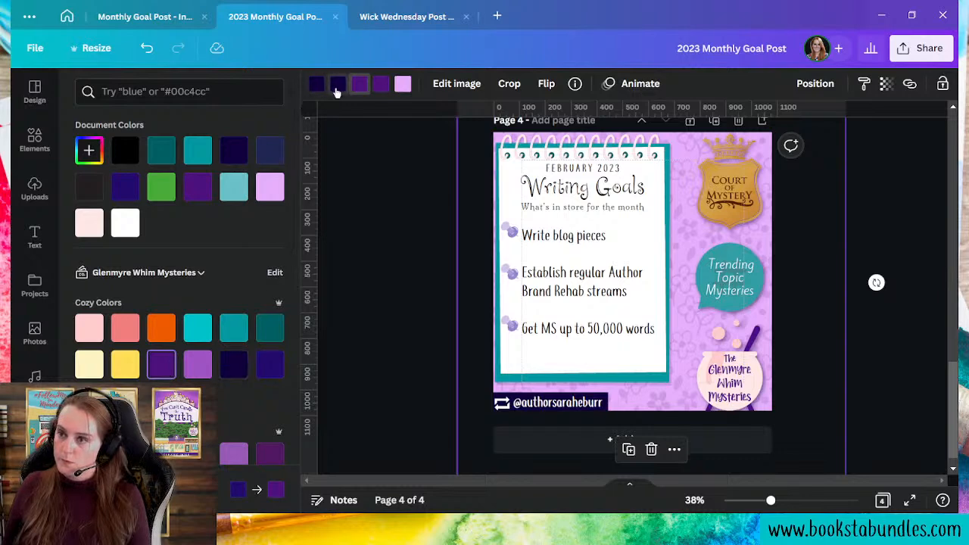
{"action": "left_click", "coordinate": [196, 367]}
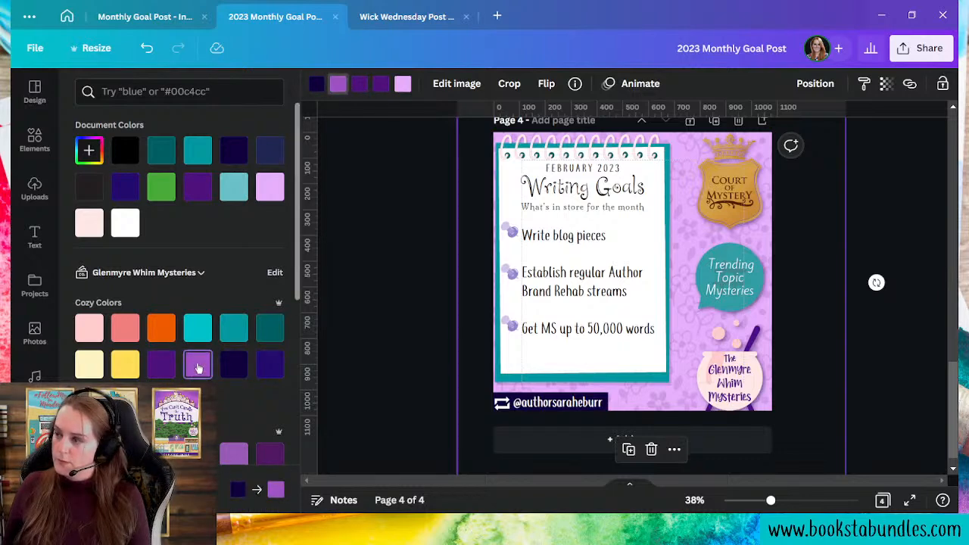
{"action": "left_click", "coordinate": [316, 83]}
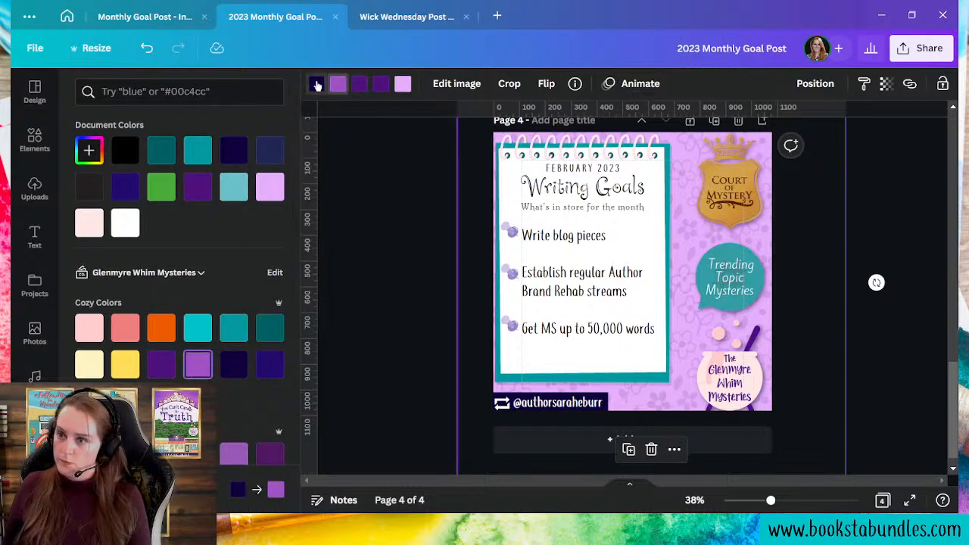
{"action": "left_click", "coordinate": [167, 372]}
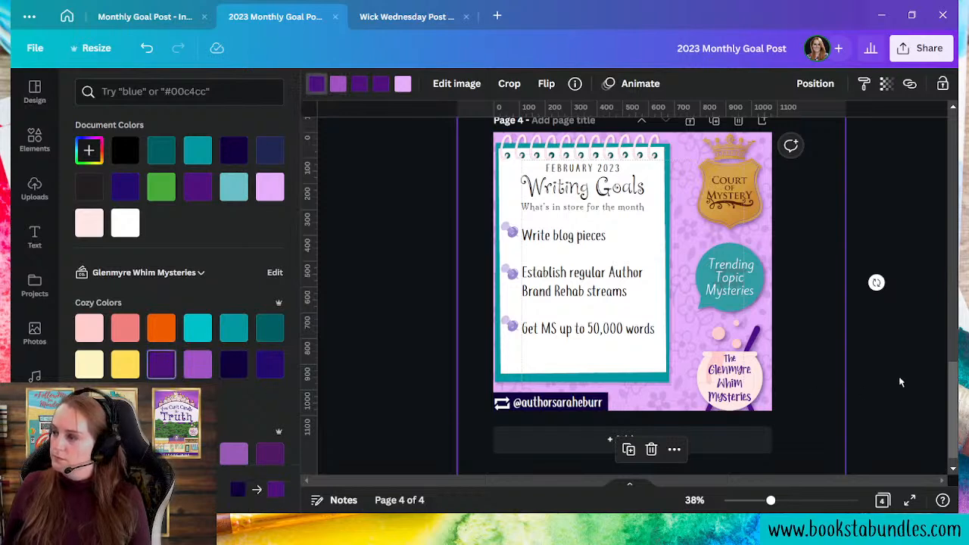
- Shrink the flower pattern slightly, recentre it over page 4, and adjust its transparency
{"action": "scroll", "coordinate": [890, 376], "scroll_direction": "down", "scroll_amount": 1}
{"action": "left_click_drag", "start_coordinate": [844, 464], "coordinate": [795, 424]}
{"action": "left_click_drag", "start_coordinate": [634, 414], "coordinate": [651, 437]}
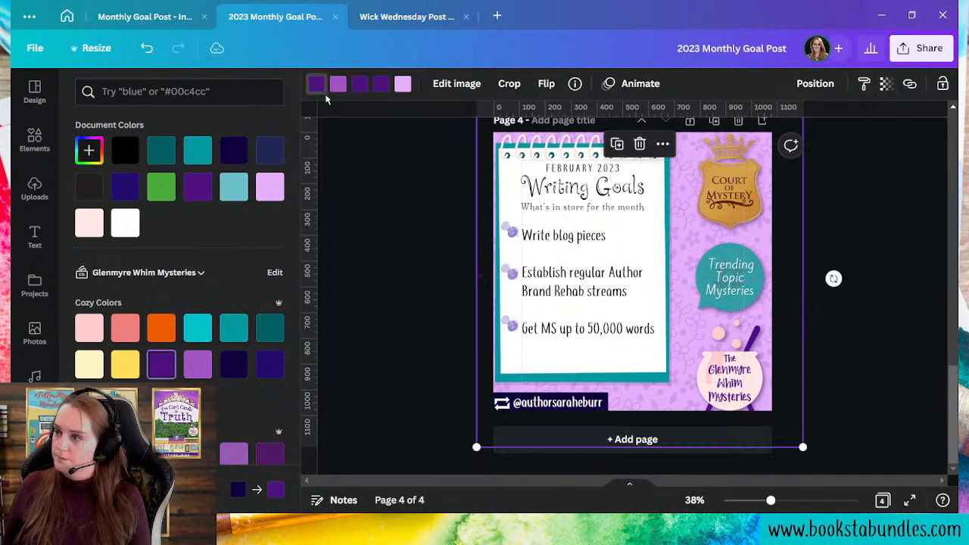
{"action": "left_click", "coordinate": [886, 84]}
{"action": "mouse_move", "coordinate": [780, 138]}
{"action": "left_mouse_down"}
{"action": "mouse_move", "coordinate": [883, 138]}
{"action": "mouse_move", "coordinate": [779, 138]}
{"action": "left_mouse_up"}
- Try light lilac for the flower pattern's fourth colour, and set its third and fourth colours to the medium purple
{"action": "left_click", "coordinate": [381, 83]}
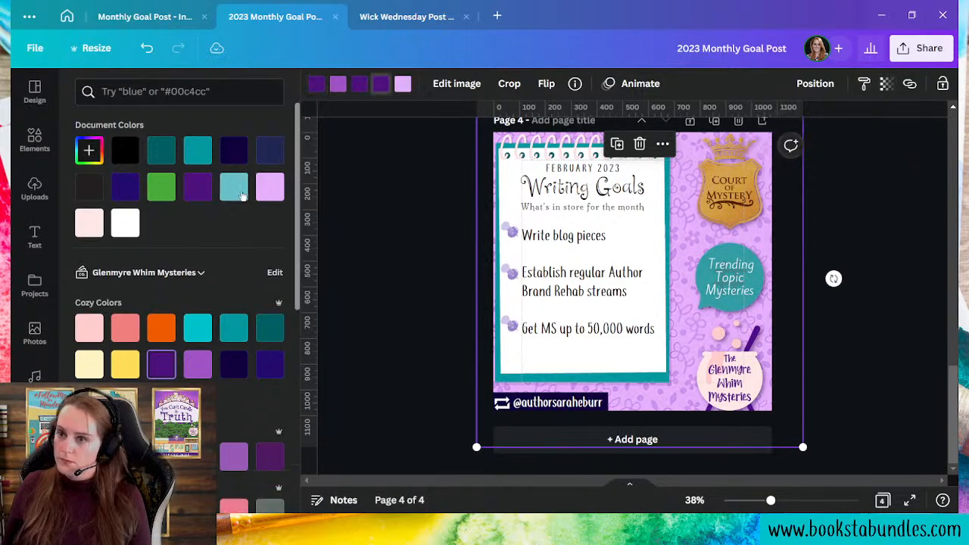
{"action": "left_click", "coordinate": [271, 186]}
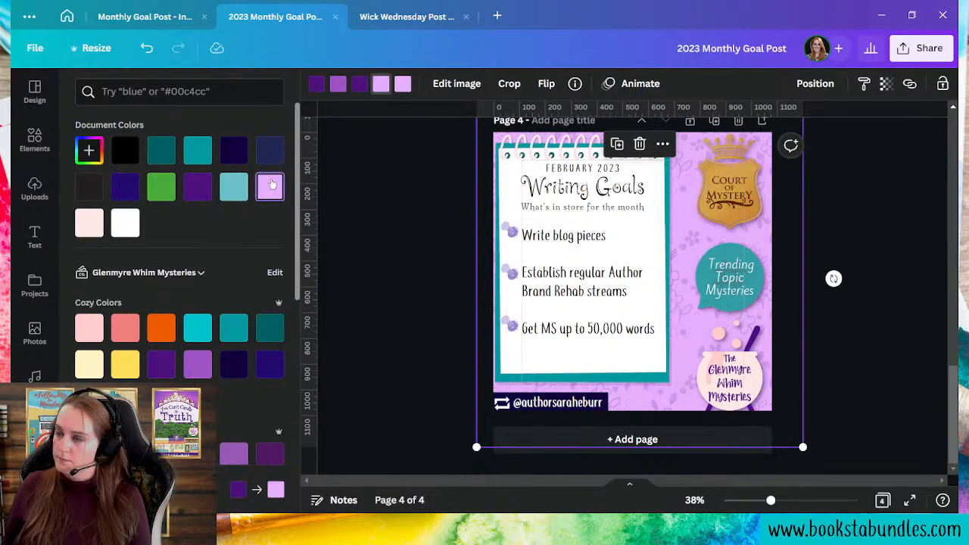
{"action": "left_click", "coordinate": [359, 83]}
{"action": "left_click", "coordinate": [201, 370]}
- Try indigo for the flower pattern's first colour, settle on the medium purple, and deselect the pattern
{"action": "left_click", "coordinate": [316, 83]}
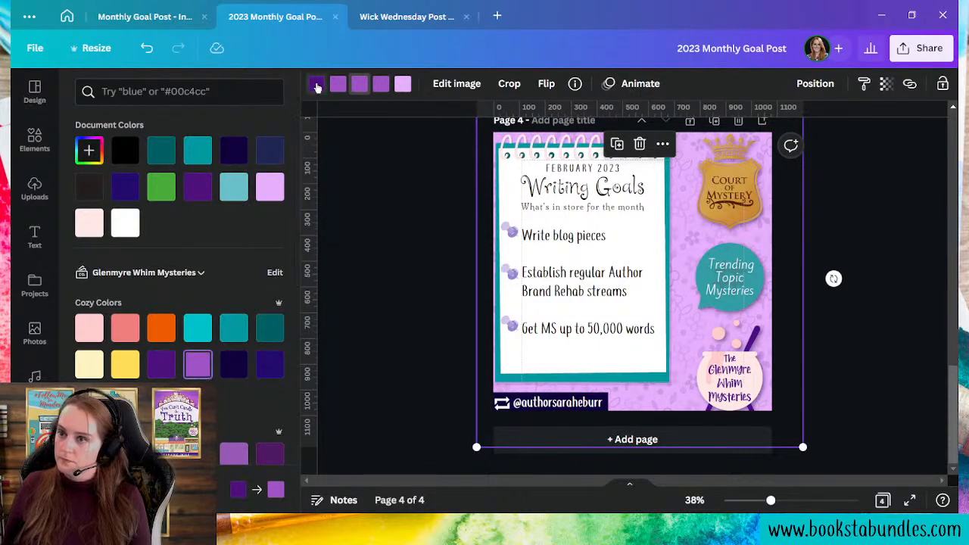
{"action": "left_click", "coordinate": [200, 367]}
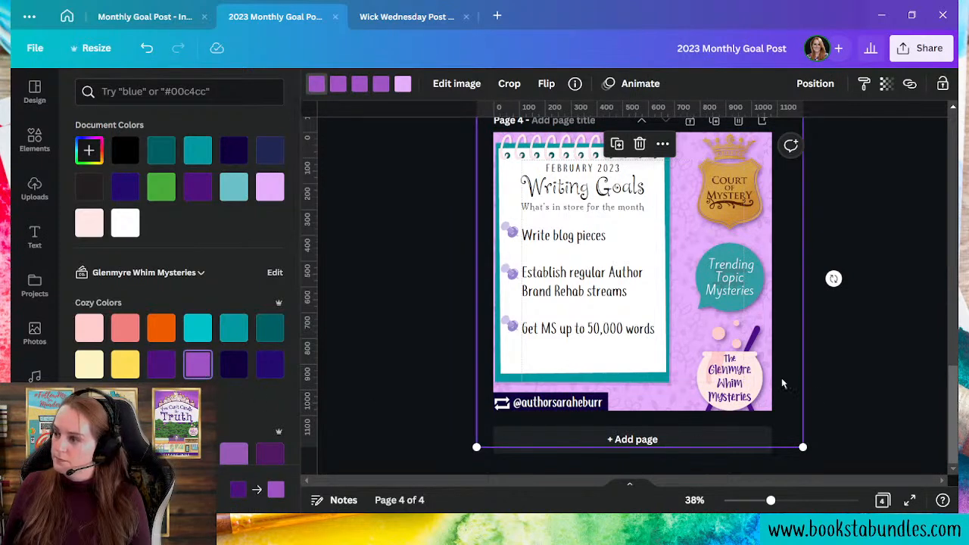
{"action": "left_click", "coordinate": [271, 365]}
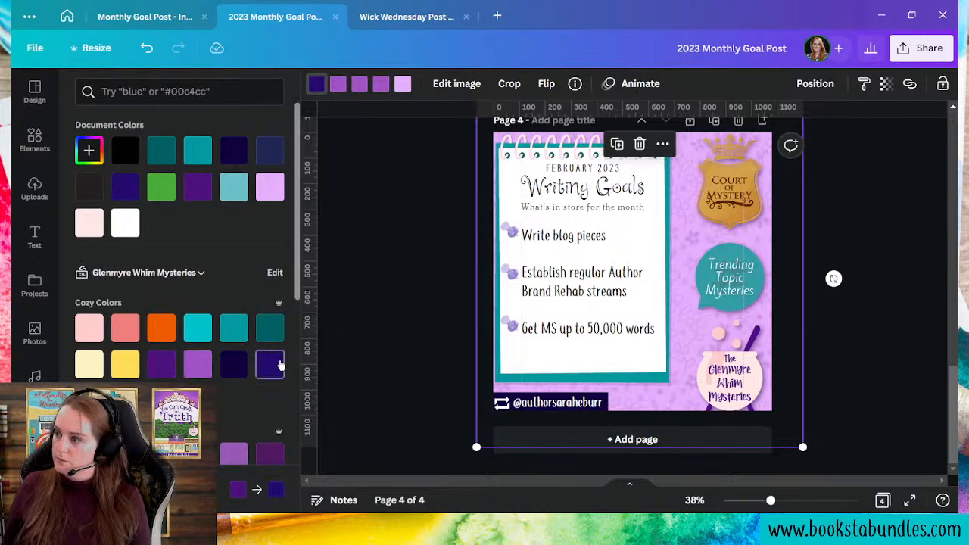
{"action": "left_click", "coordinate": [198, 365]}
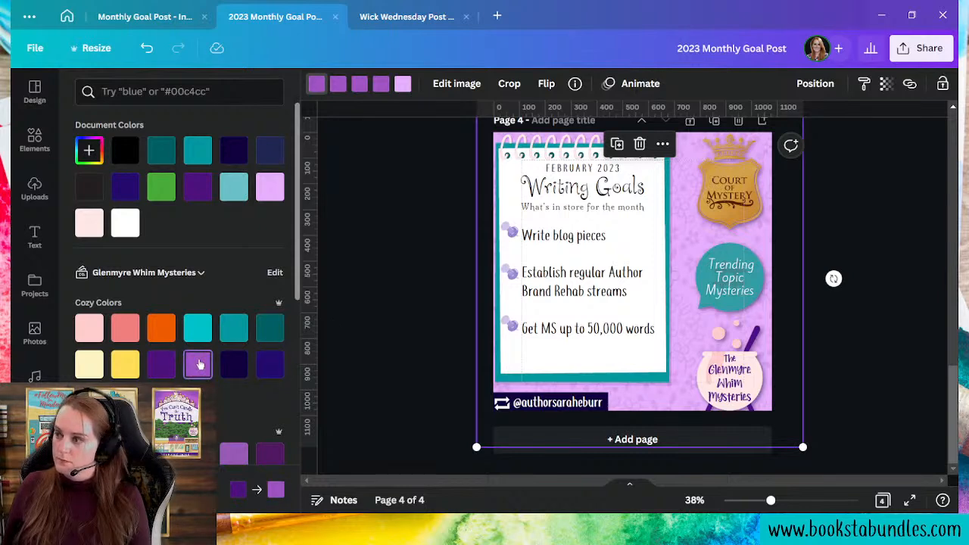
{"action": "left_click", "coordinate": [882, 386]}
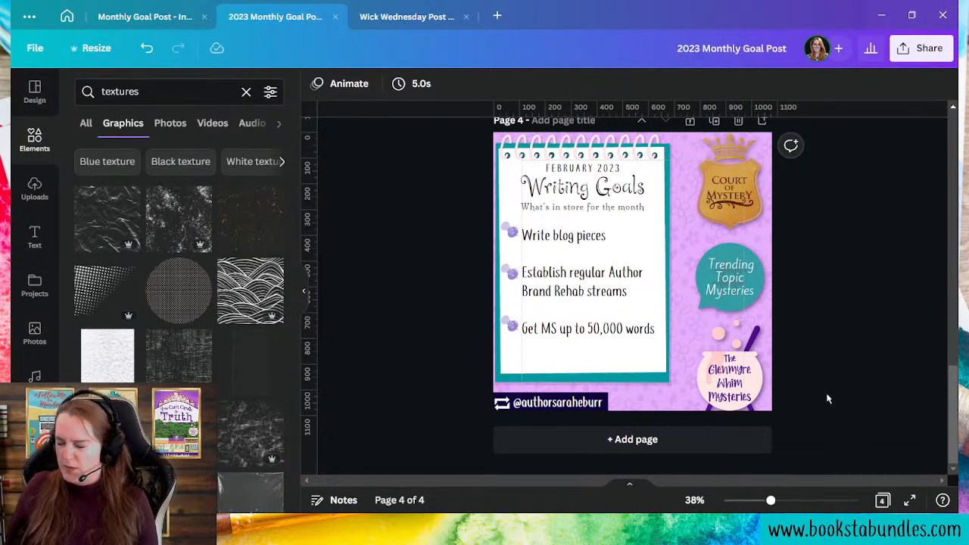
- Delete the page variations with the wavy-line and ornamental background textures
{"action": "scroll", "coordinate": [827, 406], "scroll_direction": "up", "scroll_amount": 5}
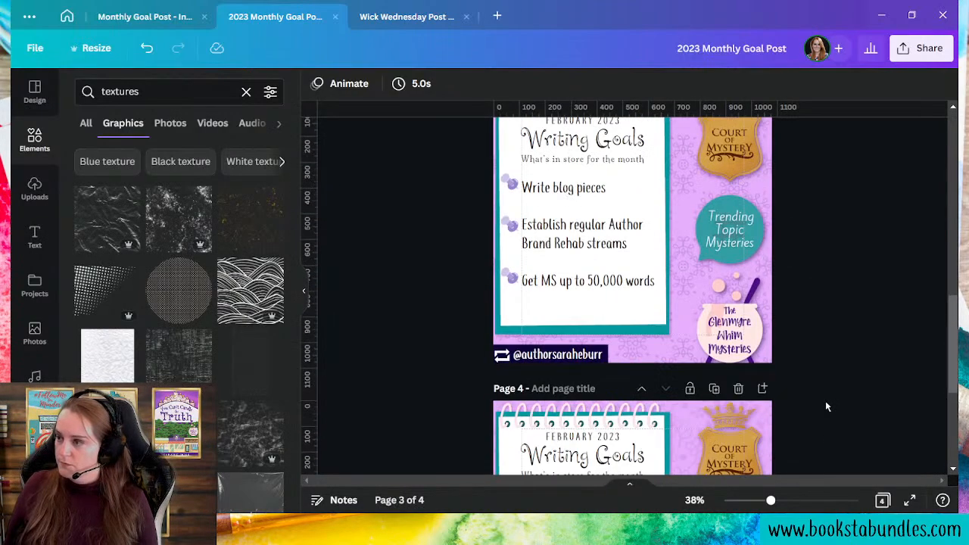
{"action": "scroll", "coordinate": [827, 407], "scroll_direction": "up", "scroll_amount": 8}
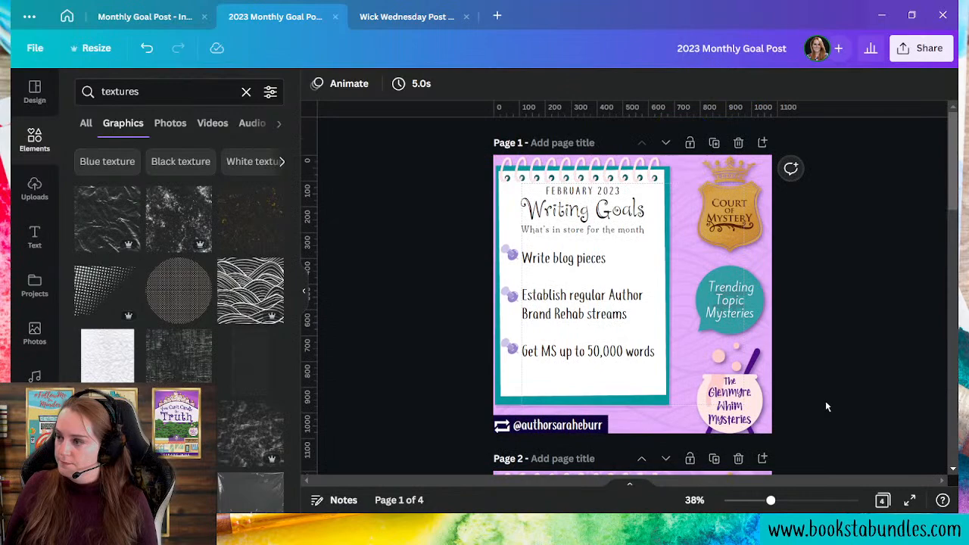
{"action": "left_click", "coordinate": [738, 142]}
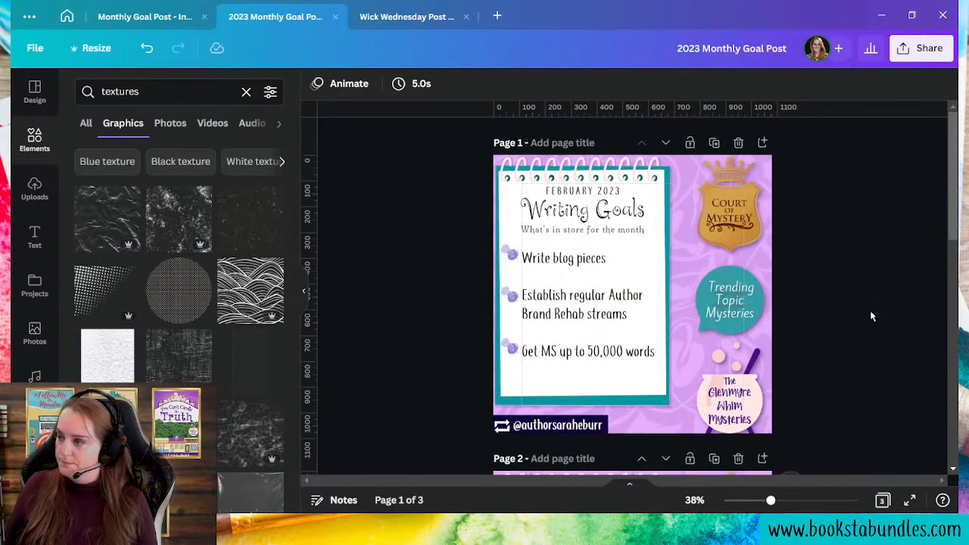
{"action": "scroll", "coordinate": [871, 316], "scroll_direction": "down", "scroll_amount": 3}
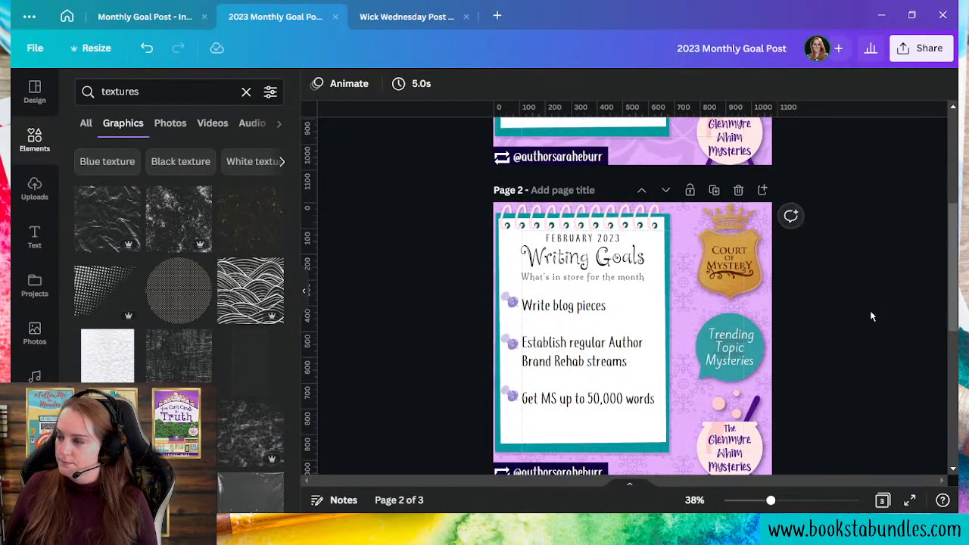
{"action": "left_click", "coordinate": [738, 190]}
{"action": "scroll", "coordinate": [870, 398], "scroll_direction": "down", "scroll_amount": 1}
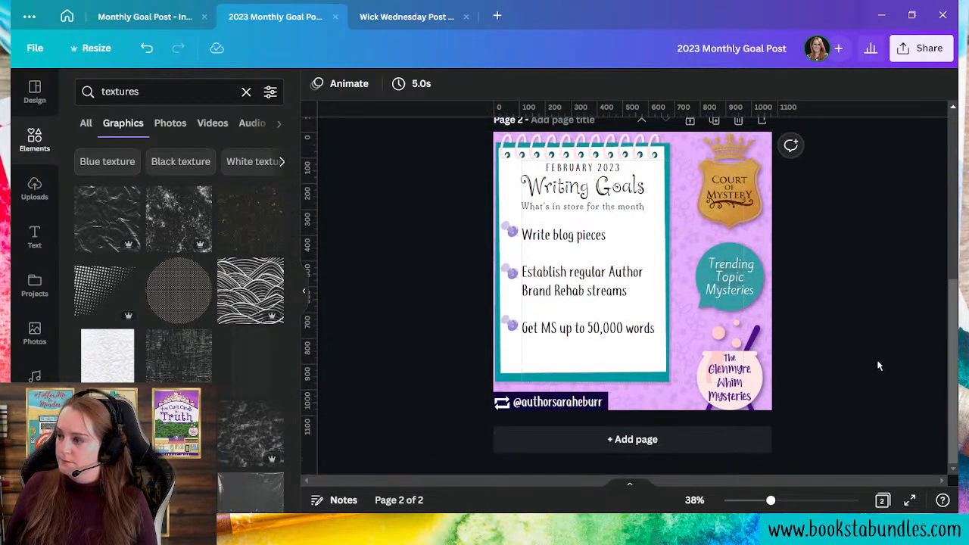
- Compare the two remaining pages and delete the floral one, keeping only the page with the swirl background
{"action": "scroll", "coordinate": [878, 366], "scroll_direction": "up", "scroll_amount": 3}
{"action": "scroll", "coordinate": [879, 366], "scroll_direction": "up", "scroll_amount": 1}
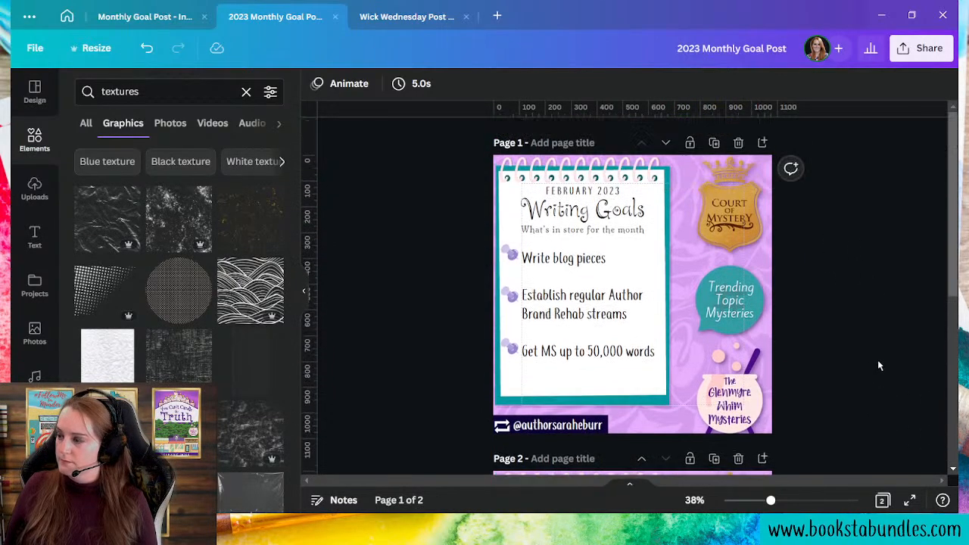
{"action": "scroll", "coordinate": [877, 360], "scroll_direction": "down", "scroll_amount": 3}
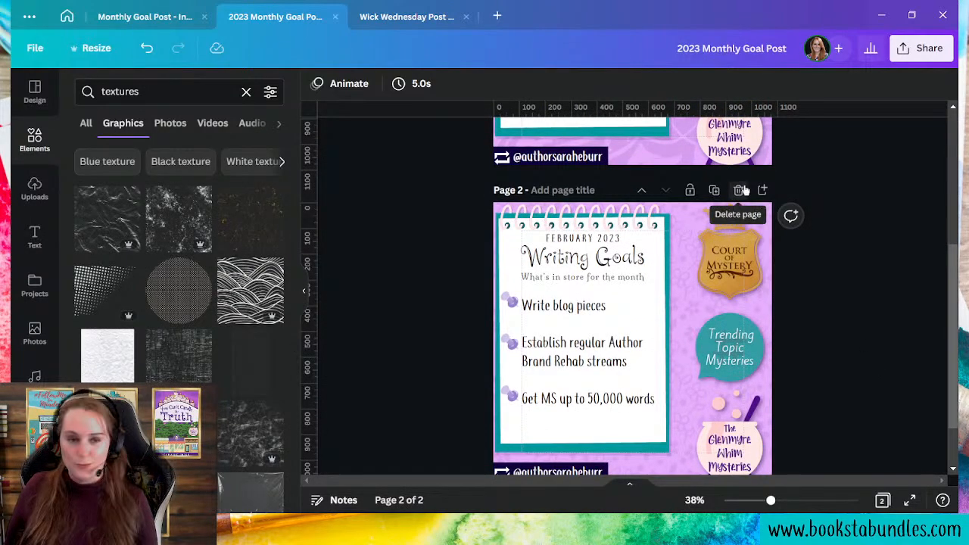
{"action": "left_click", "coordinate": [740, 190]}
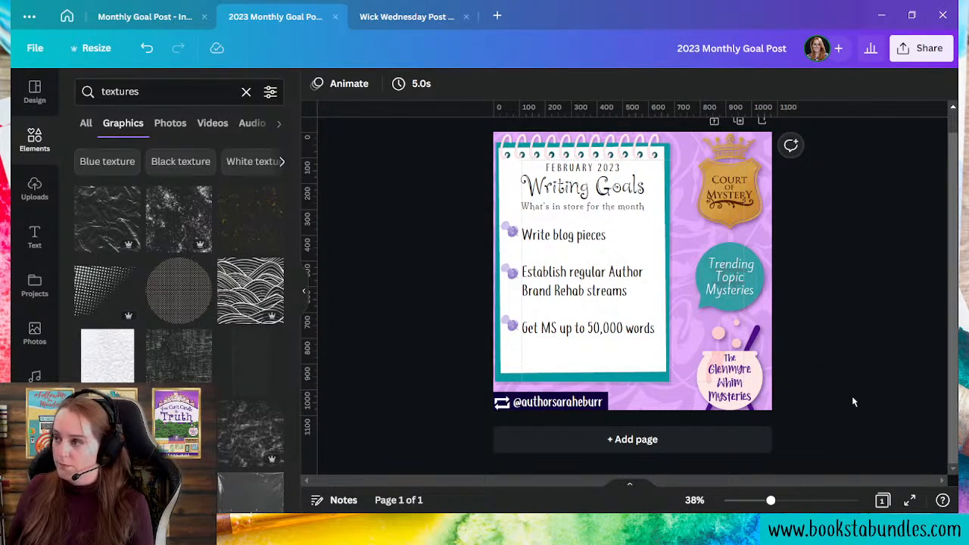
- Look through the social sharing options, view Instagram's immediate posting from the mobile app, and close the sharing options
{"action": "left_click", "coordinate": [912, 51]}
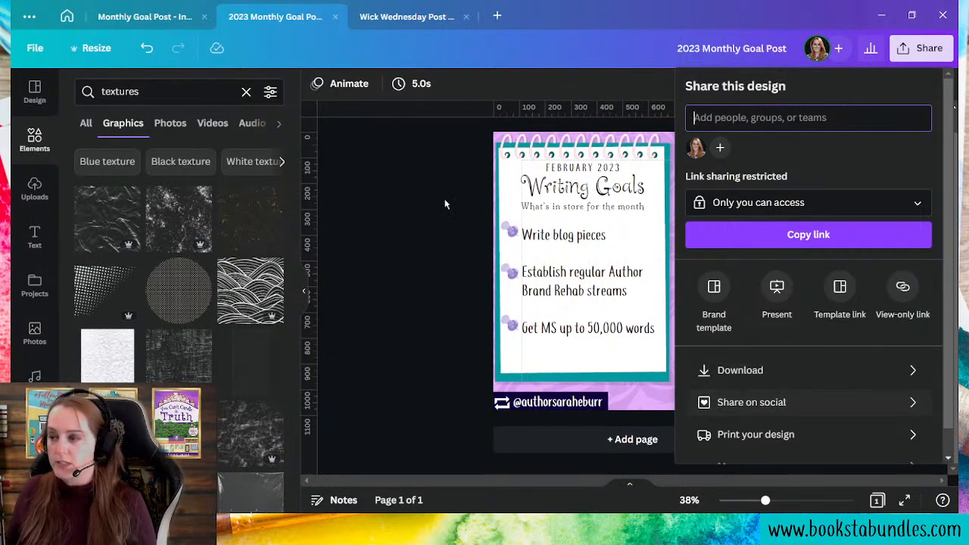
{"action": "left_click", "coordinate": [378, 319]}
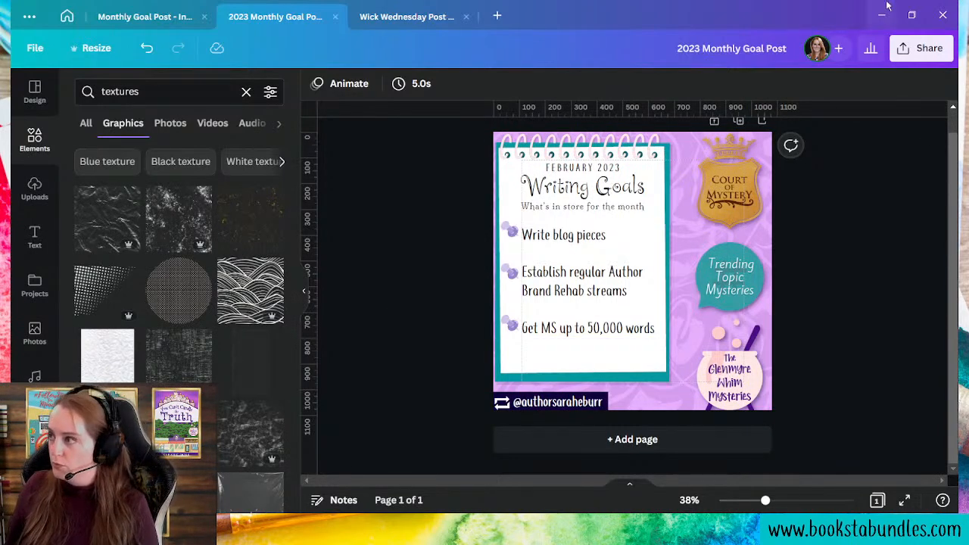
{"action": "left_click", "coordinate": [916, 50]}
{"action": "left_click", "coordinate": [807, 404]}
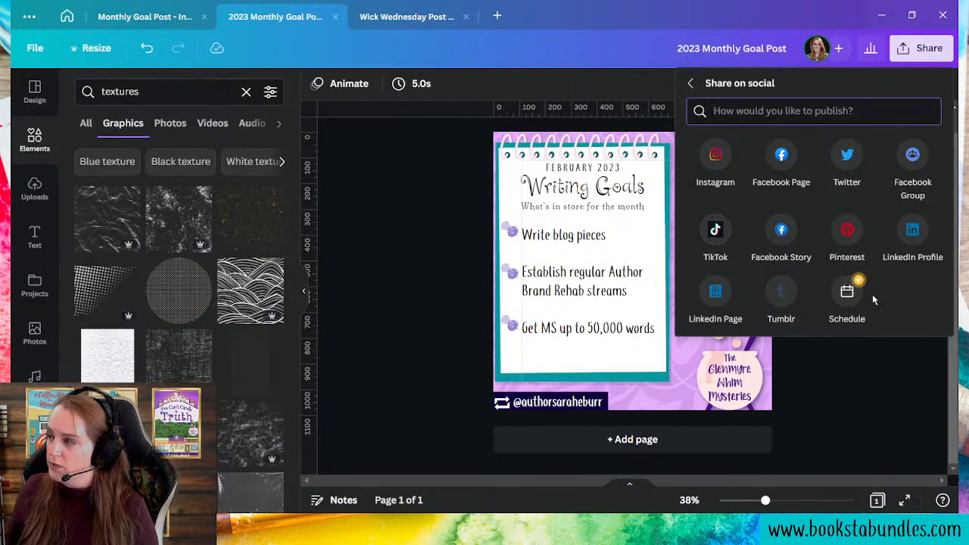
{"action": "left_click", "coordinate": [725, 160]}
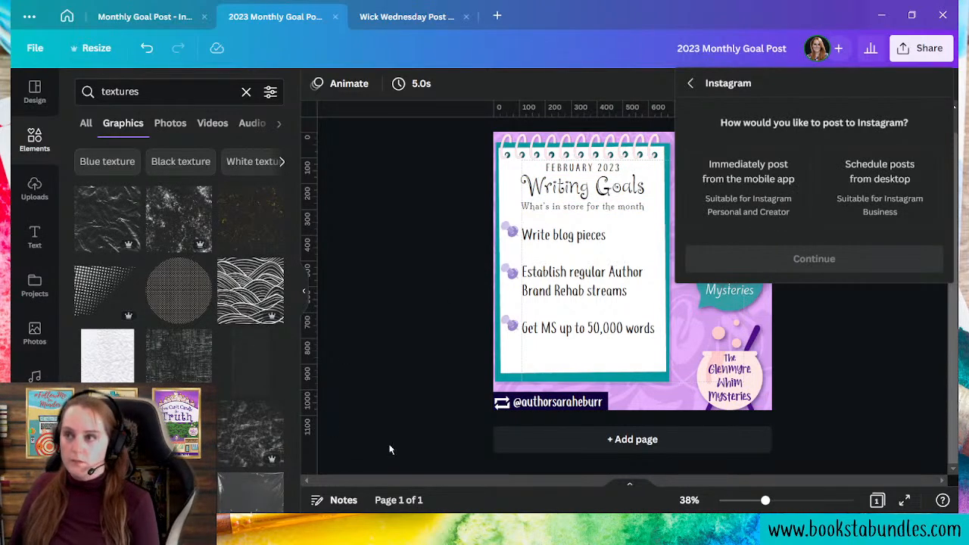
{"action": "left_click", "coordinate": [760, 183]}
{"action": "left_click", "coordinate": [822, 263]}
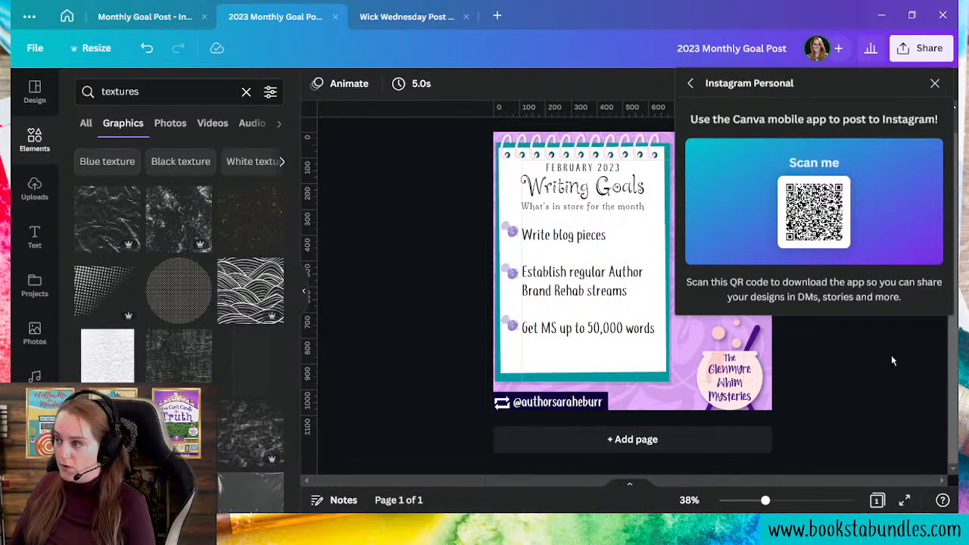
{"action": "left_click", "coordinate": [904, 383]}
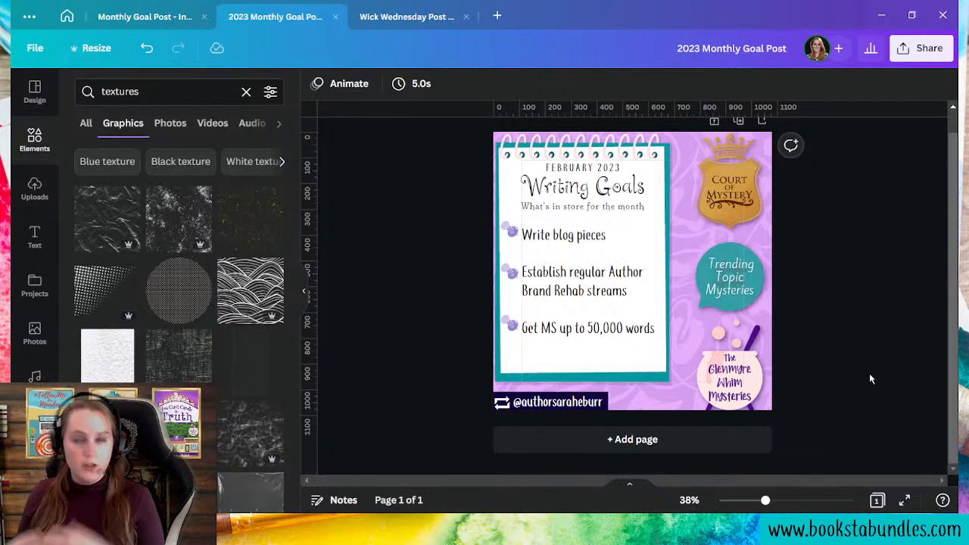
{"action": "left_click", "coordinate": [921, 48]}
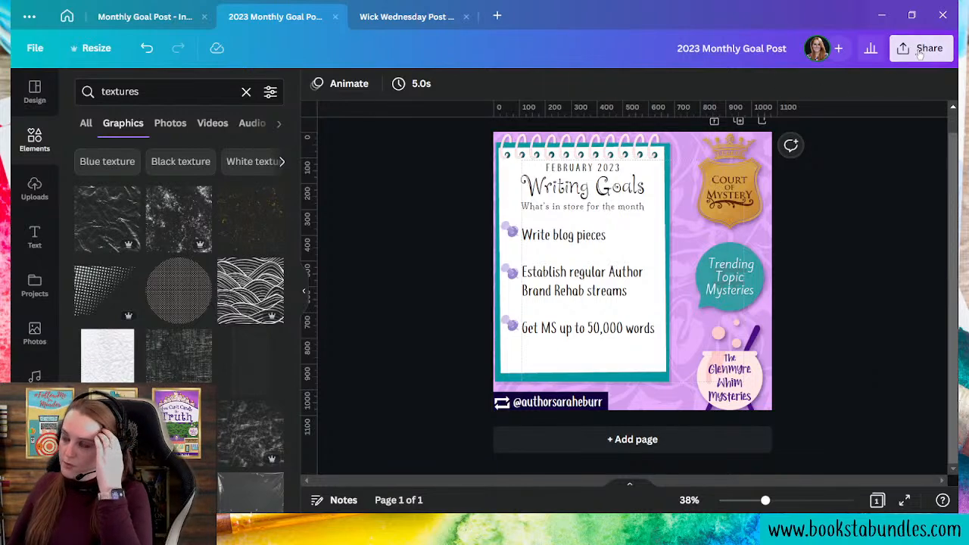
{"action": "left_click", "coordinate": [807, 395]}
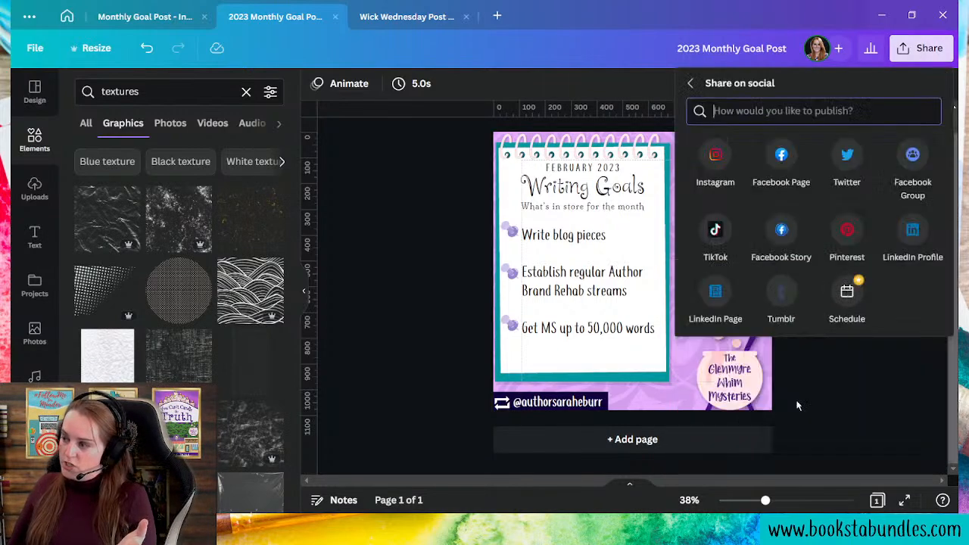
{"action": "left_click", "coordinate": [719, 161]}
{"action": "left_click", "coordinate": [898, 182]}
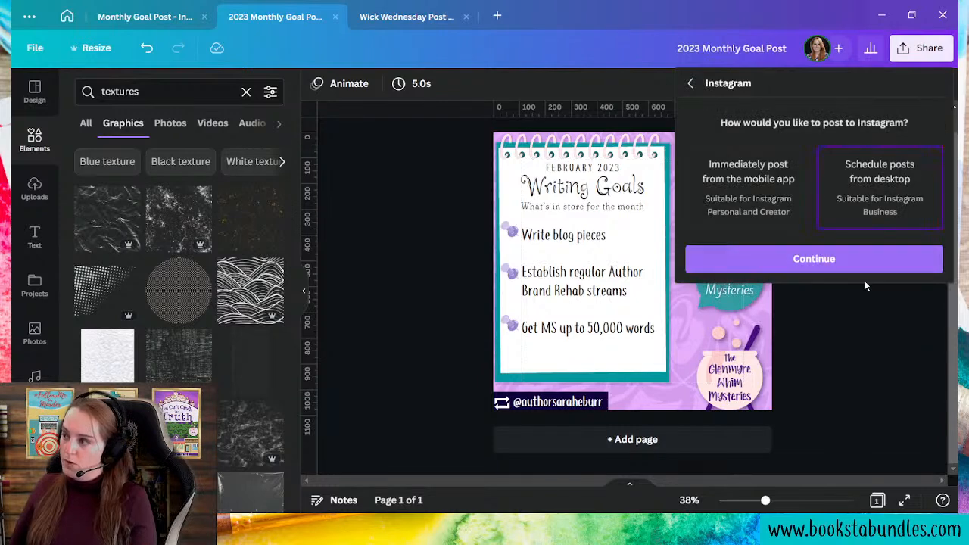
{"action": "left_click", "coordinate": [854, 261]}
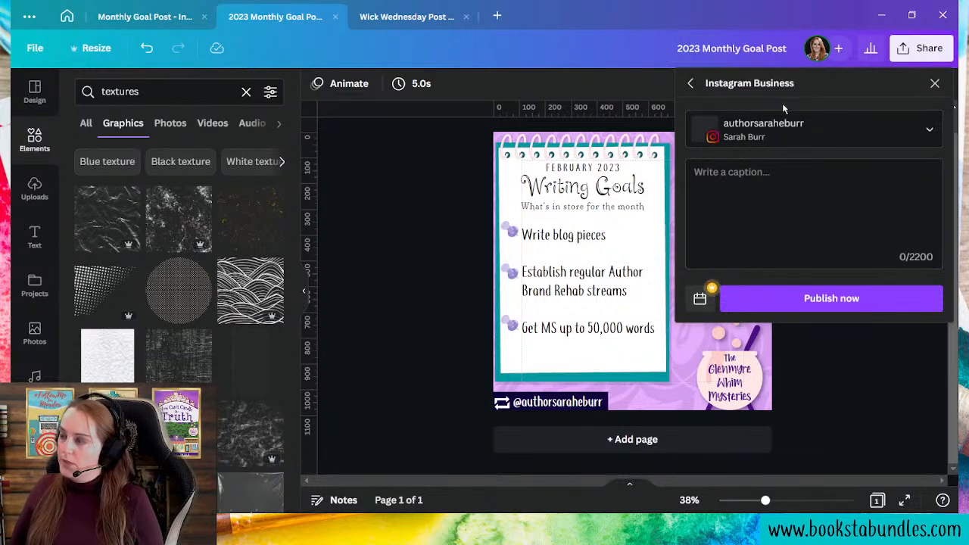
{"action": "left_click", "coordinate": [804, 134]}
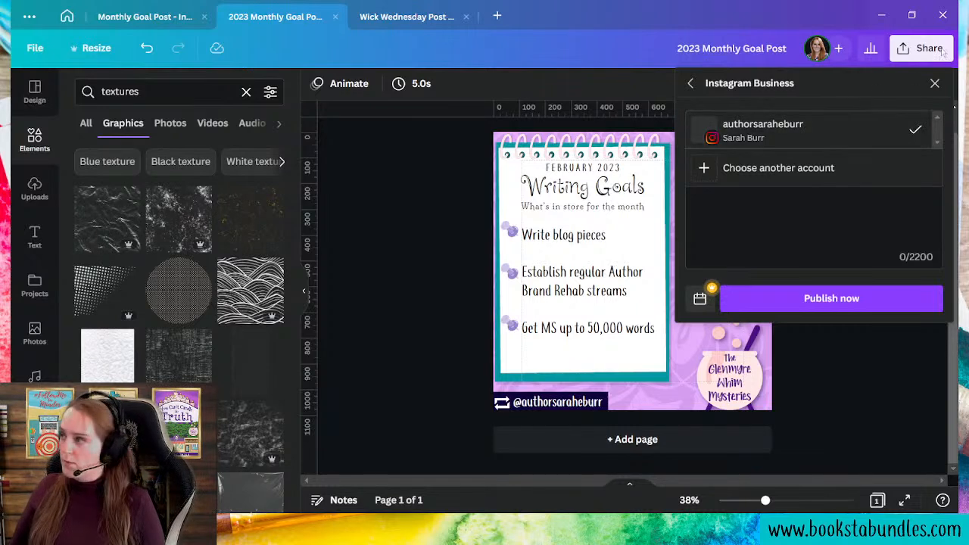
{"action": "left_click", "coordinate": [691, 83]}
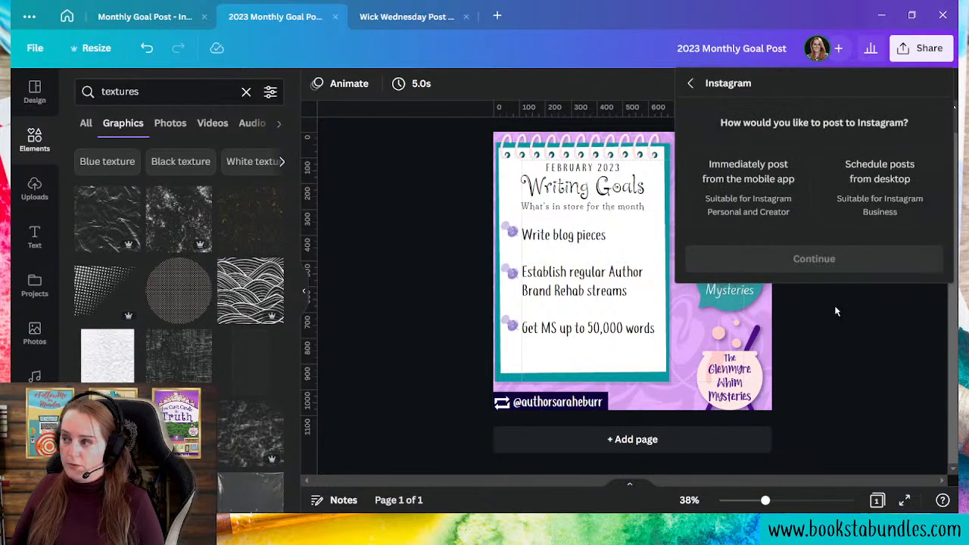
- Download the finished design as a PNG at size 1 (1,080 × 1,080 px)
{"action": "left_click", "coordinate": [686, 84]}
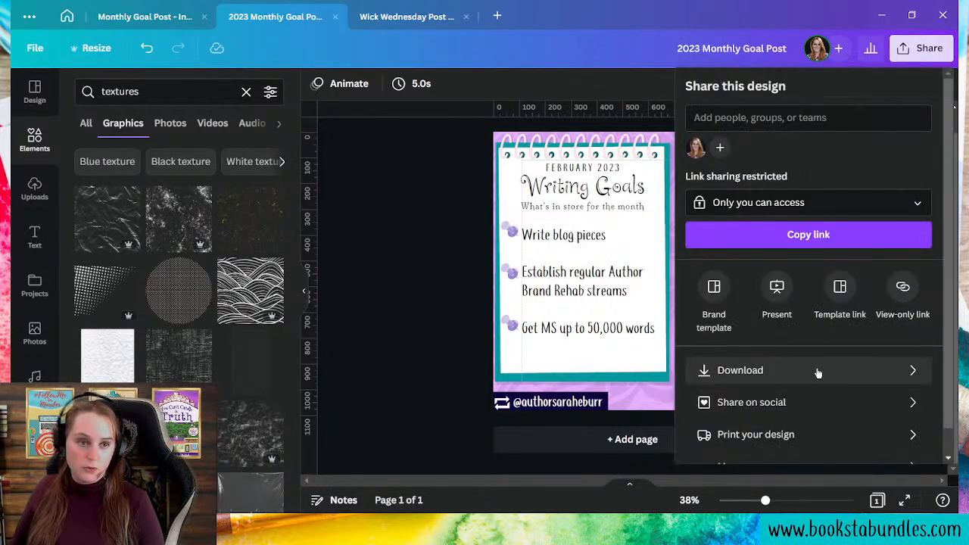
{"action": "left_click", "coordinate": [860, 377]}
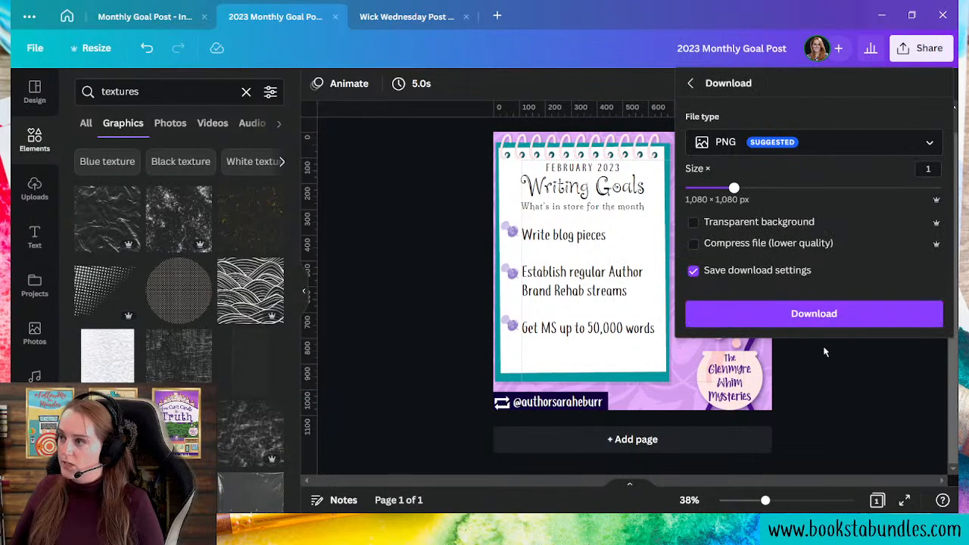
{"action": "left_click", "coordinate": [913, 318]}
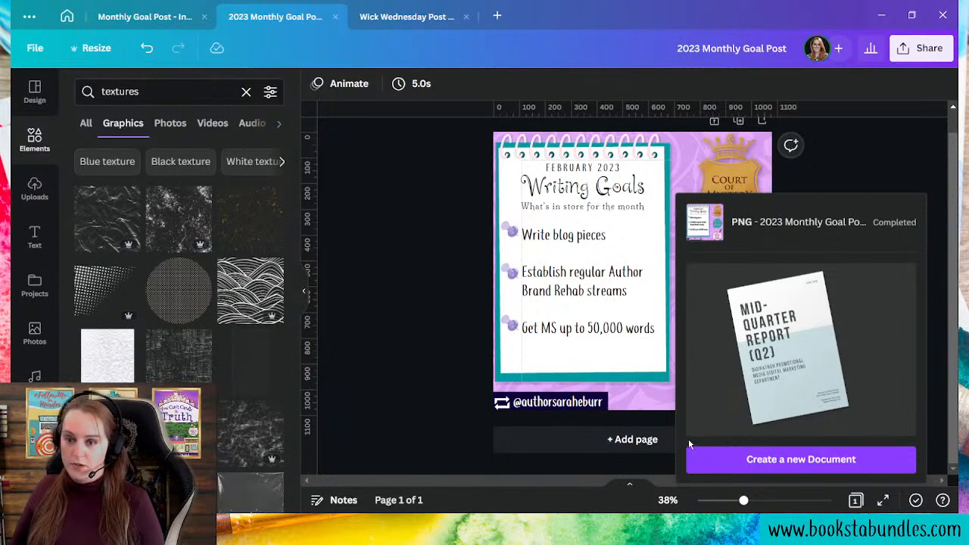
- Open the Twitter Monthly Goal Post design from the recent designs and rename it Facebook Monthly Goal Post
{"action": "left_click", "coordinate": [373, 388]}
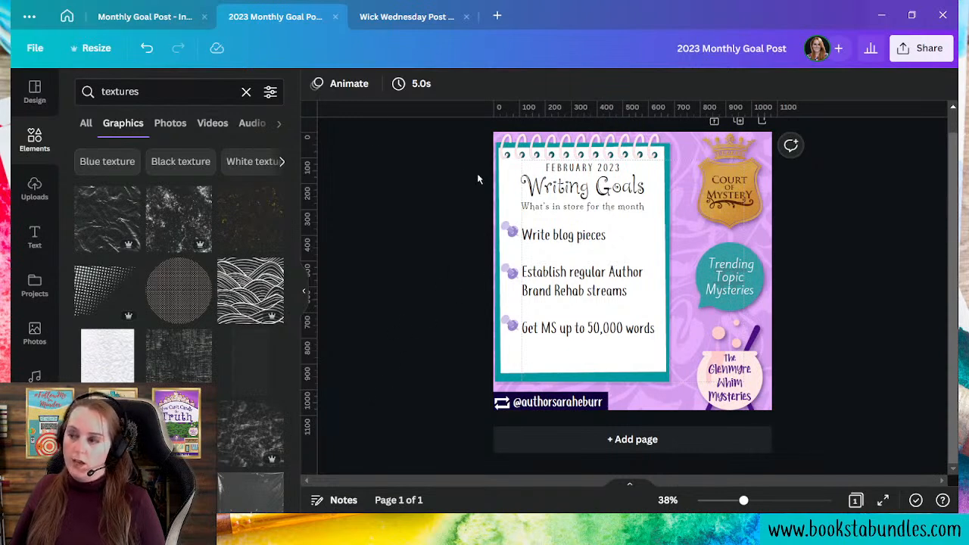
{"action": "left_click", "coordinate": [67, 16]}
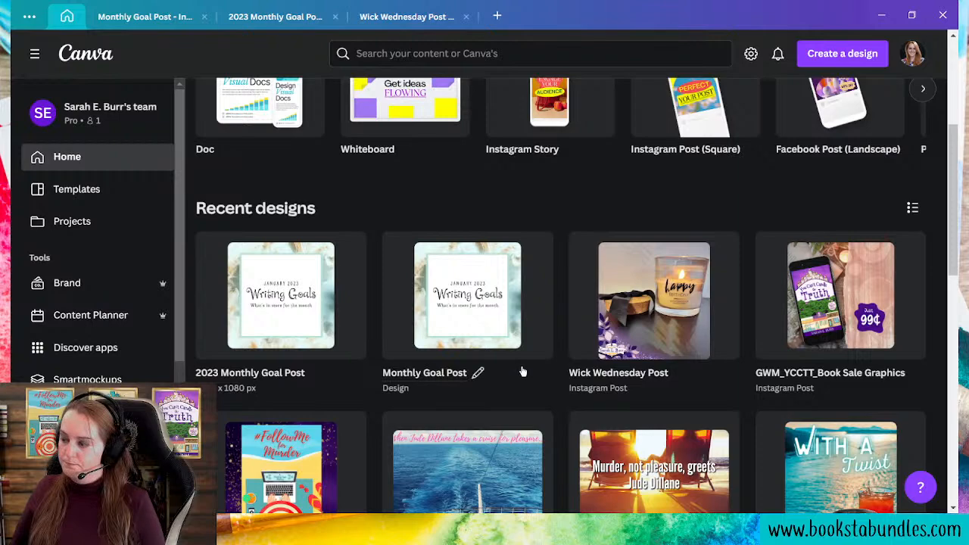
{"action": "scroll", "coordinate": [521, 370], "scroll_direction": "down", "scroll_amount": 3}
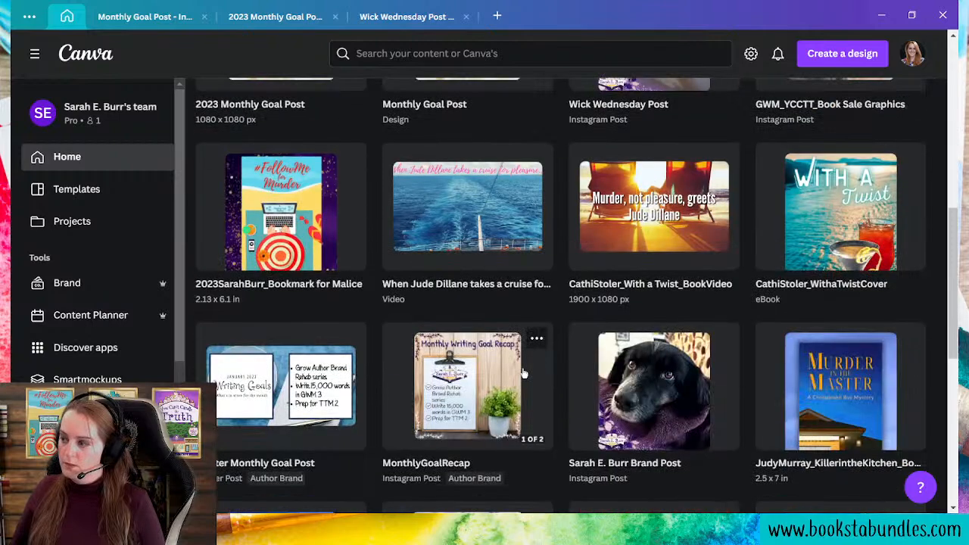
{"action": "left_click", "coordinate": [281, 442]}
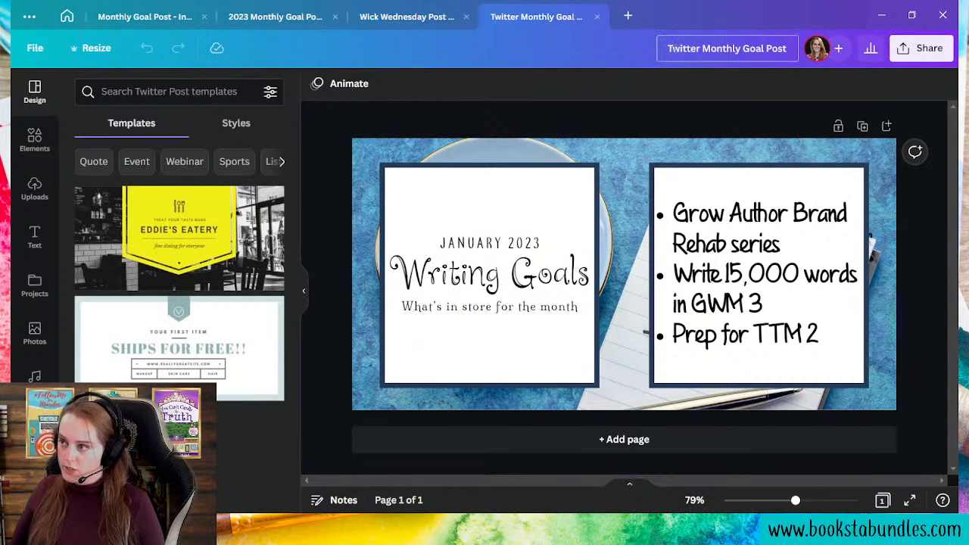
{"action": "type", "text": "Facebook"}
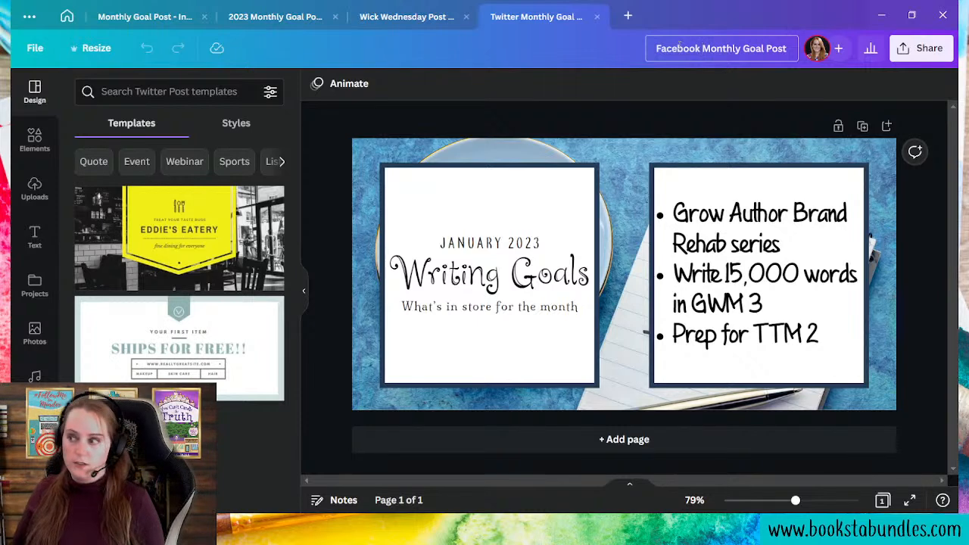
{"action": "left_click", "coordinate": [391, 369]}
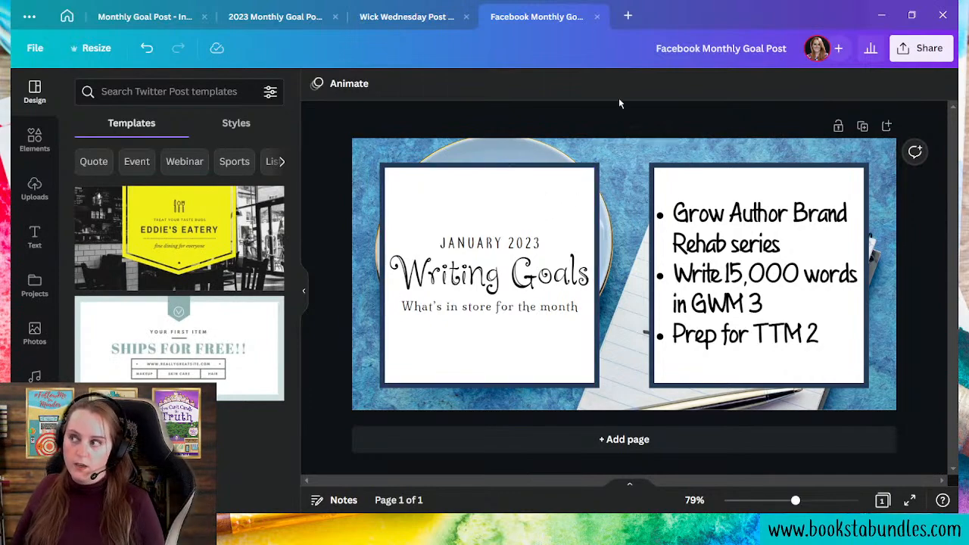
- Compare the square February post with the Facebook Monthly Goal Post layout and check the Facebook design's pixel dimensions
{"action": "left_click", "coordinate": [270, 20]}
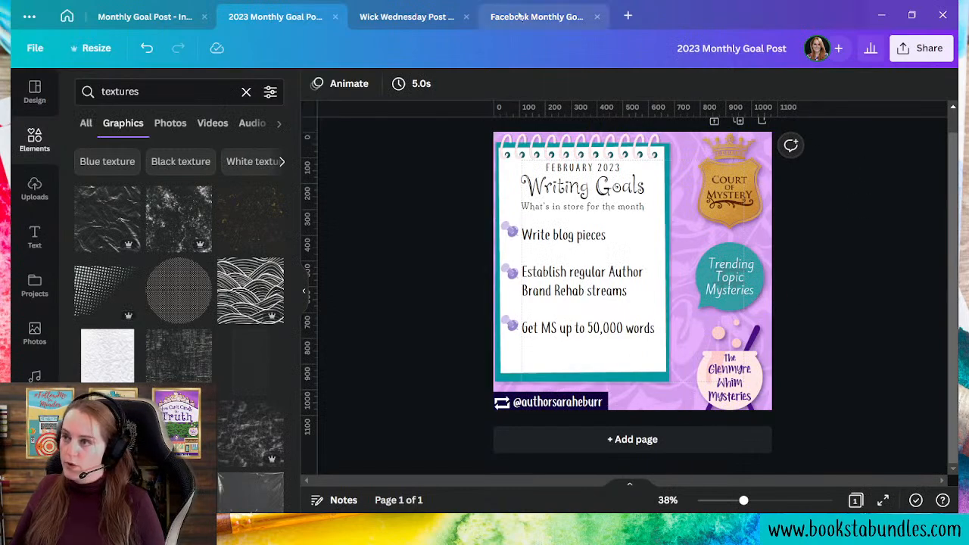
{"action": "left_click", "coordinate": [554, 18]}
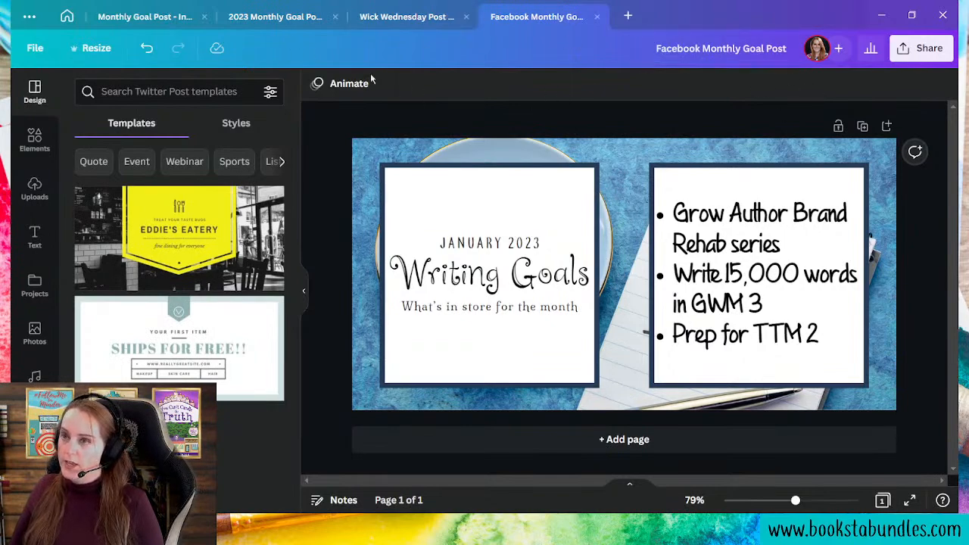
{"action": "left_click", "coordinate": [271, 21]}
{"action": "left_click", "coordinate": [512, 22]}
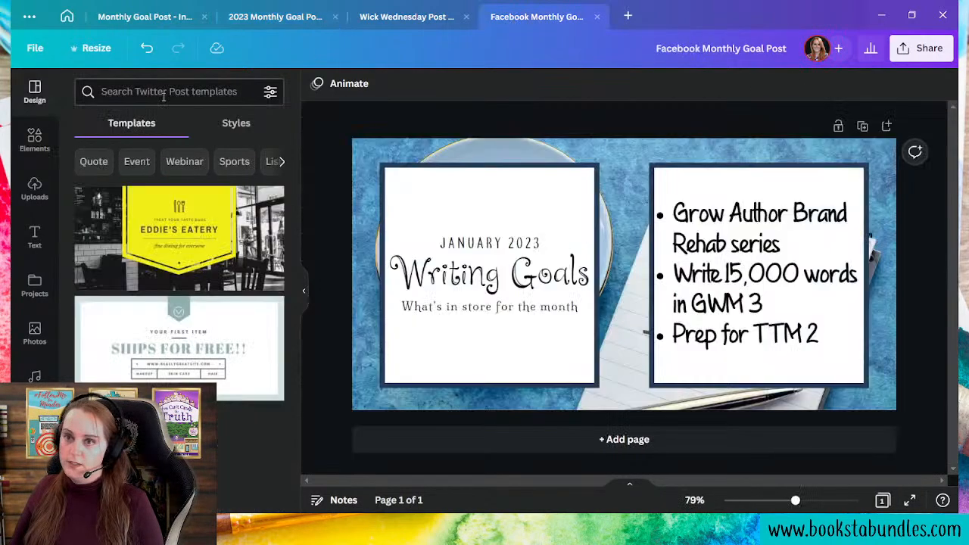
{"action": "left_click", "coordinate": [96, 48]}
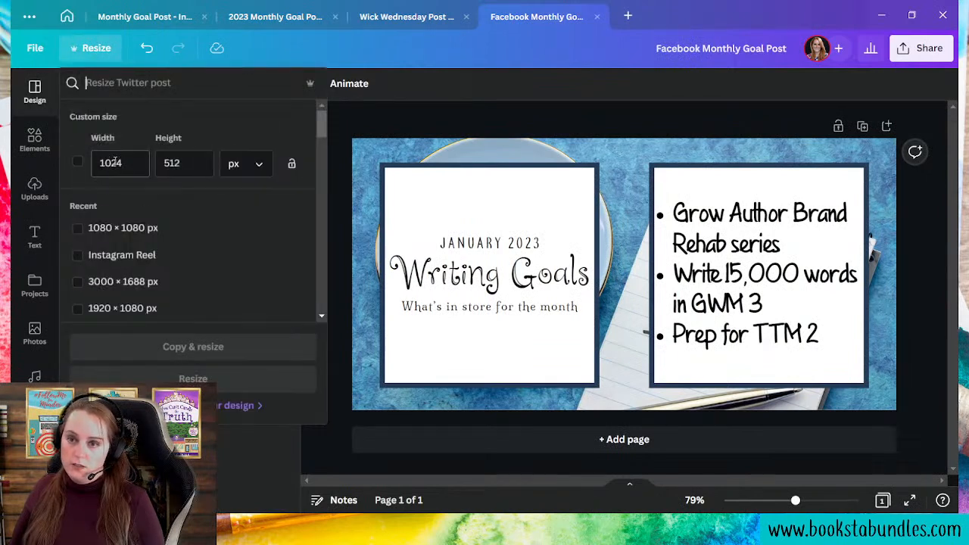
- Create a resized copy of the 2023 Monthly Goal Post design at 1024 × 512 px
{"action": "left_click", "coordinate": [275, 16]}
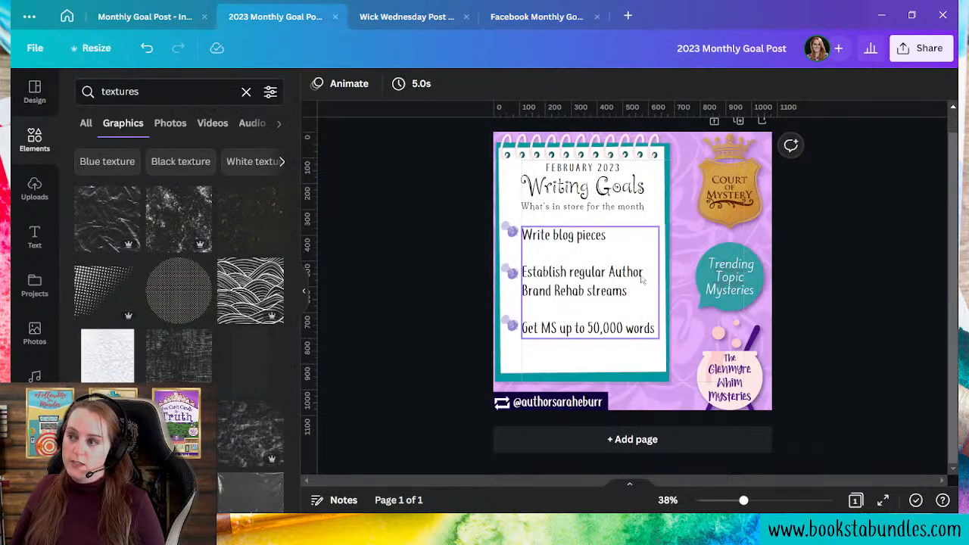
{"action": "left_click", "coordinate": [95, 47]}
{"action": "double_click", "coordinate": [111, 164]}
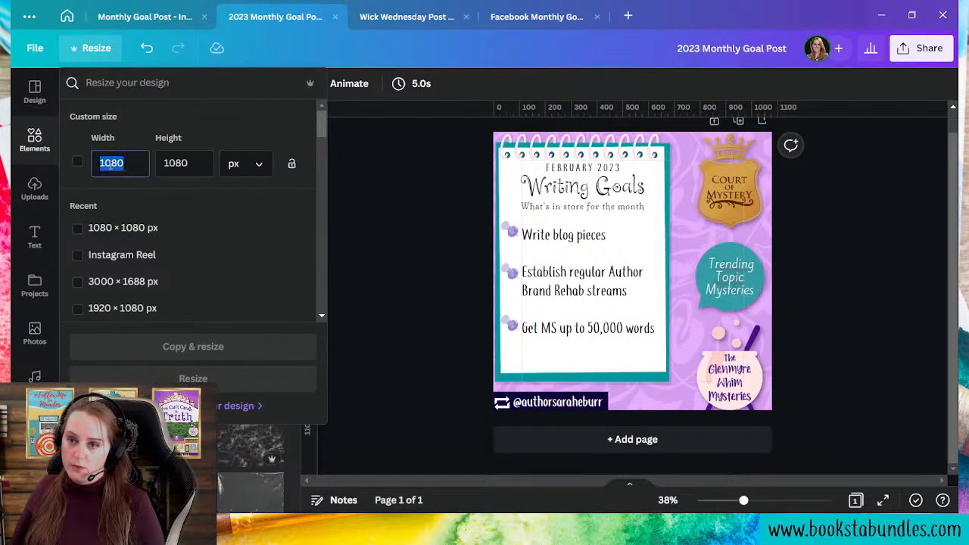
{"action": "type", "text": "1024"}
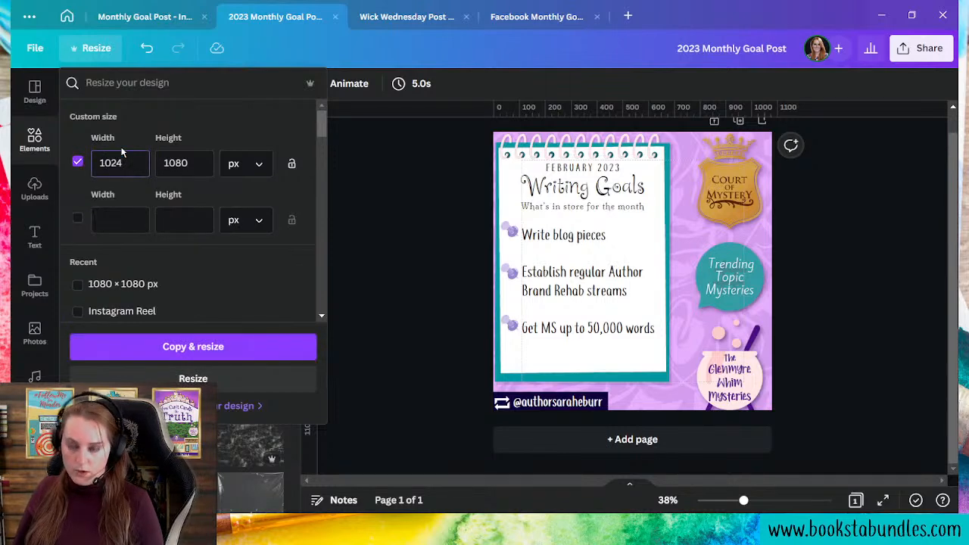
{"action": "key", "text": "Tab"}
{"action": "type", "text": "512"}
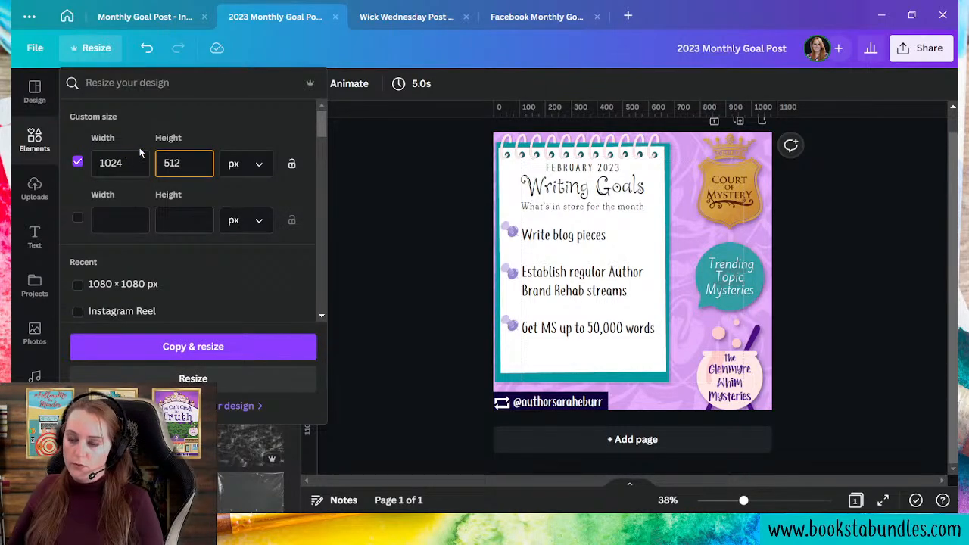
{"action": "left_click", "coordinate": [257, 350]}
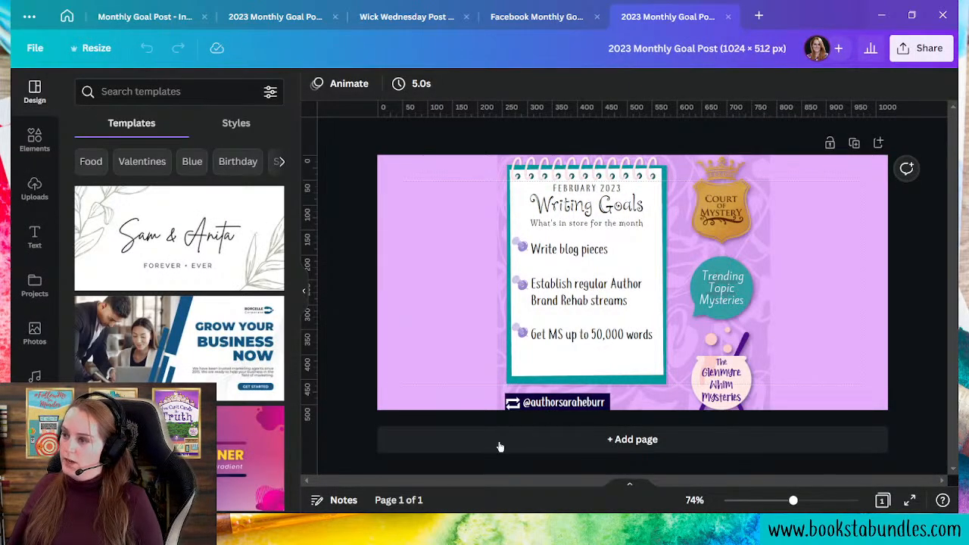
- Enlarge the swirl graphic behind the notepad and position it over the previously plain area of the wide page
{"action": "left_click", "coordinate": [637, 396]}
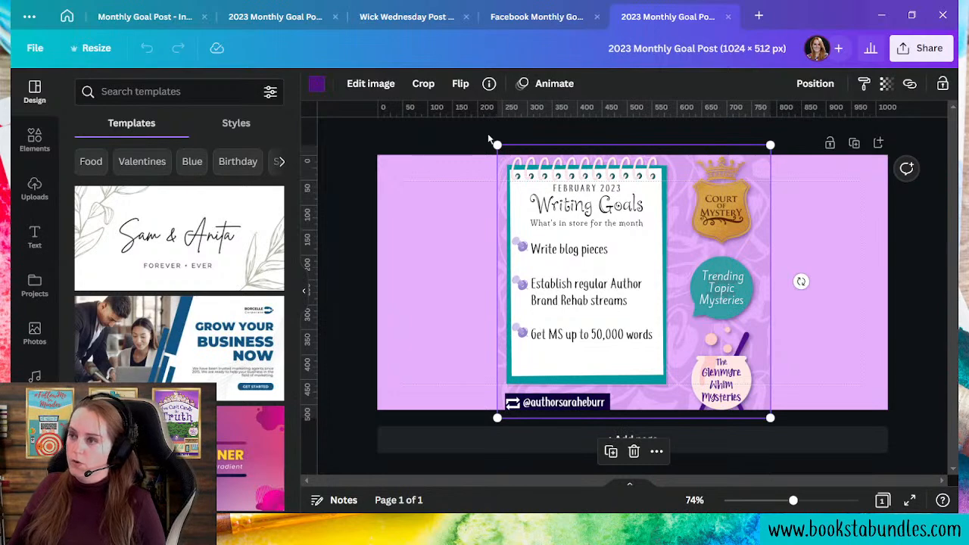
{"action": "left_click_drag", "start_coordinate": [498, 144], "coordinate": [262, 72]}
{"action": "left_click_drag", "start_coordinate": [439, 336], "coordinate": [476, 315]}
- Place a copy of the swirl graphic to fill the gap along the page's right edge
{"action": "left_click", "coordinate": [346, 414]}
{"action": "left_click", "coordinate": [426, 342]}
{"action": "left_click_drag", "start_coordinate": [426, 342], "coordinate": [865, 342]}
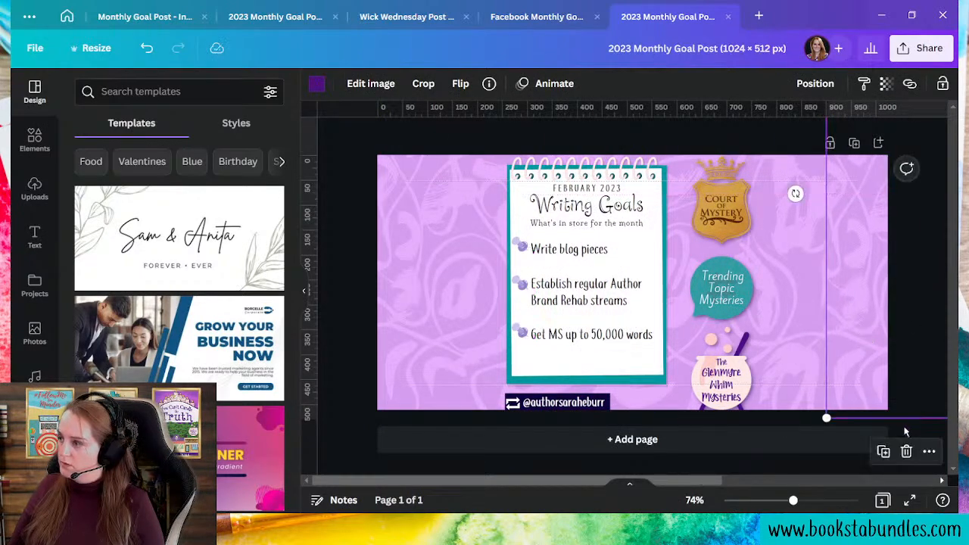
{"action": "left_click", "coordinate": [907, 451]}
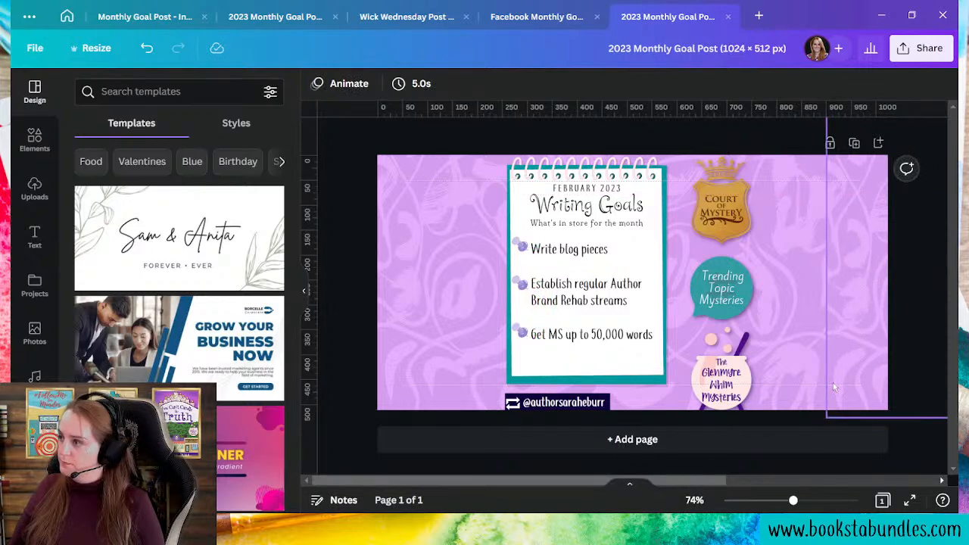
- Flip the copied swirl horizontally and move it back to the page's right edge
{"action": "left_click_drag", "start_coordinate": [872, 333], "coordinate": [451, 334]}
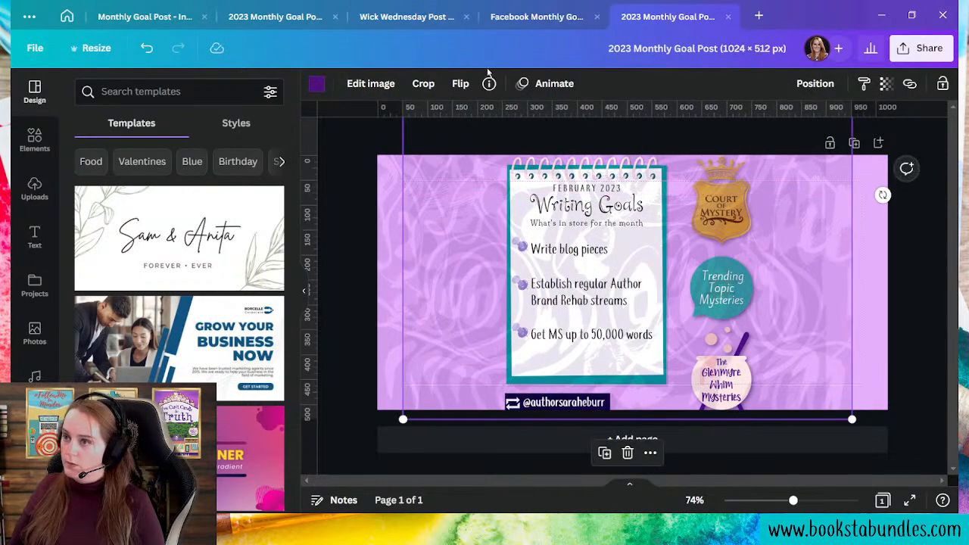
{"action": "left_click", "coordinate": [459, 83]}
{"action": "left_click", "coordinate": [478, 124]}
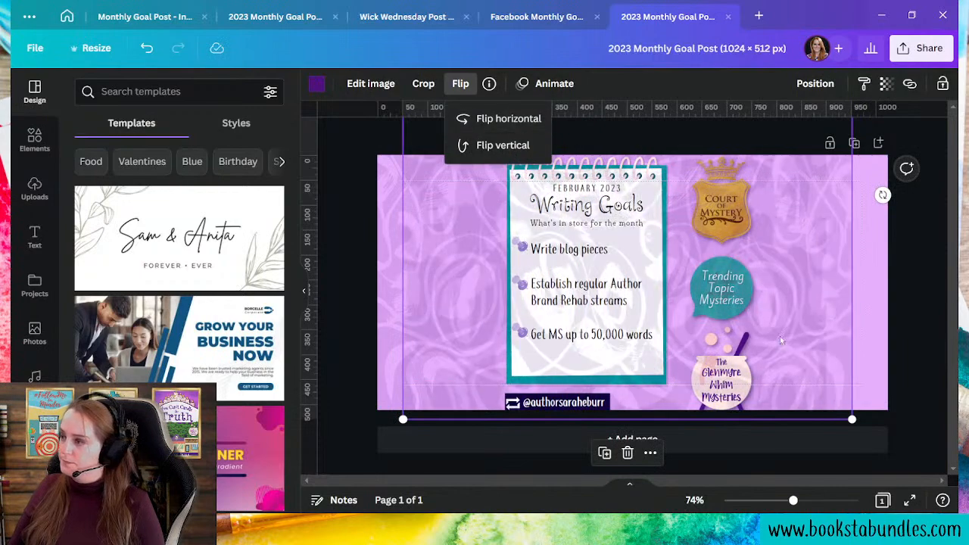
{"action": "left_click_drag", "start_coordinate": [441, 339], "coordinate": [859, 403]}
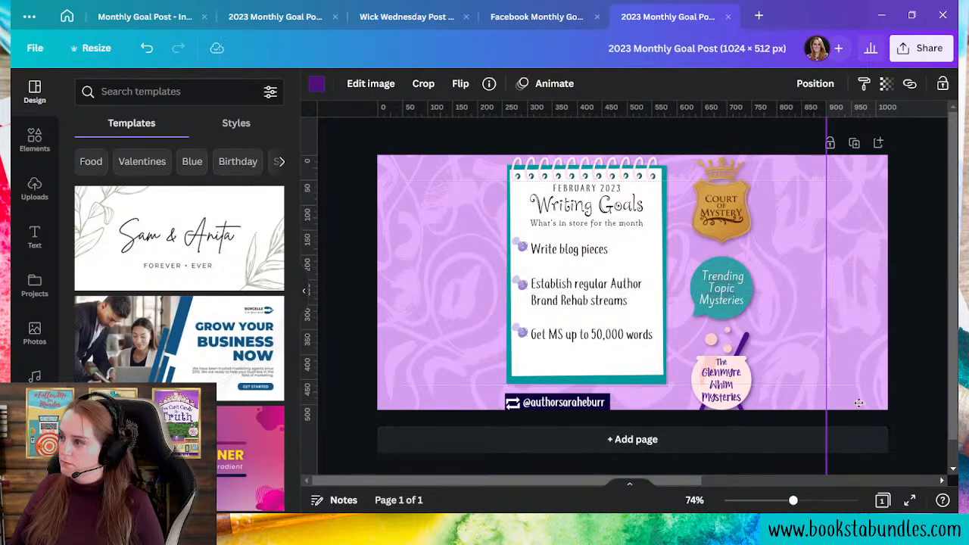
{"action": "left_click", "coordinate": [360, 390]}
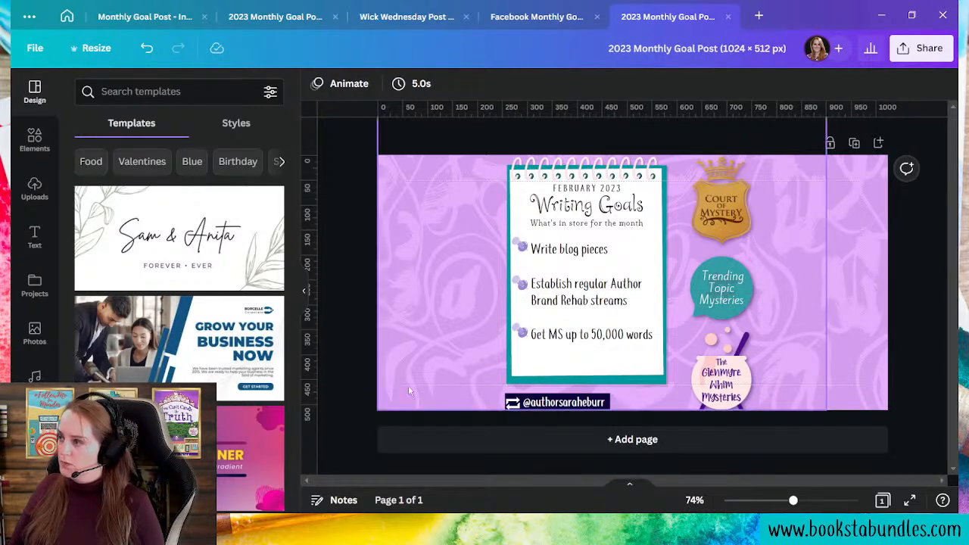
- Nudge the copied swirl along the right edge so its pattern lines up with the main swirl
{"action": "left_click_drag", "start_coordinate": [851, 351], "coordinate": [854, 351]}
{"action": "left_click", "coordinate": [340, 379]}
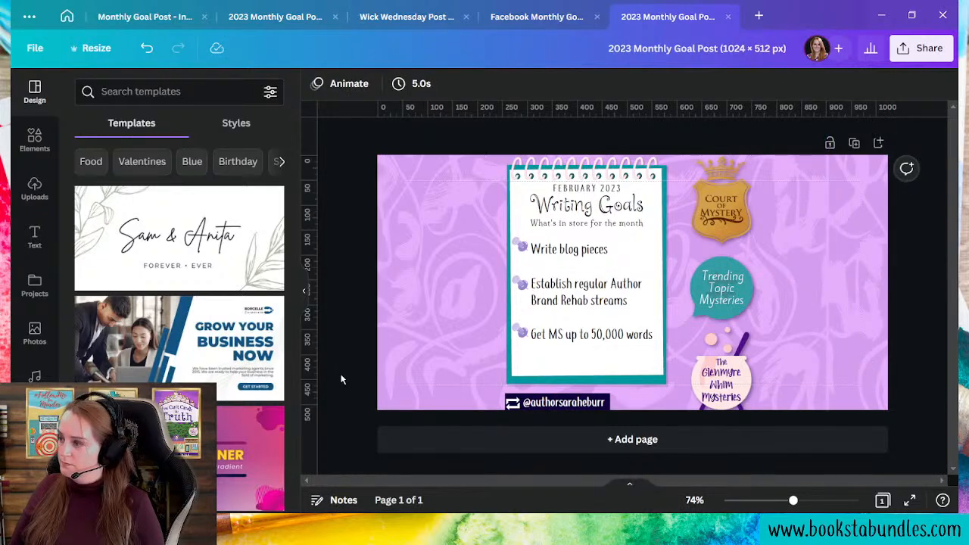
{"action": "mouse_move", "coordinate": [878, 314]}
{"action": "left_mouse_down"}
{"action": "mouse_move", "coordinate": [887, 314]}
{"action": "mouse_move", "coordinate": [869, 311]}
{"action": "left_mouse_up"}
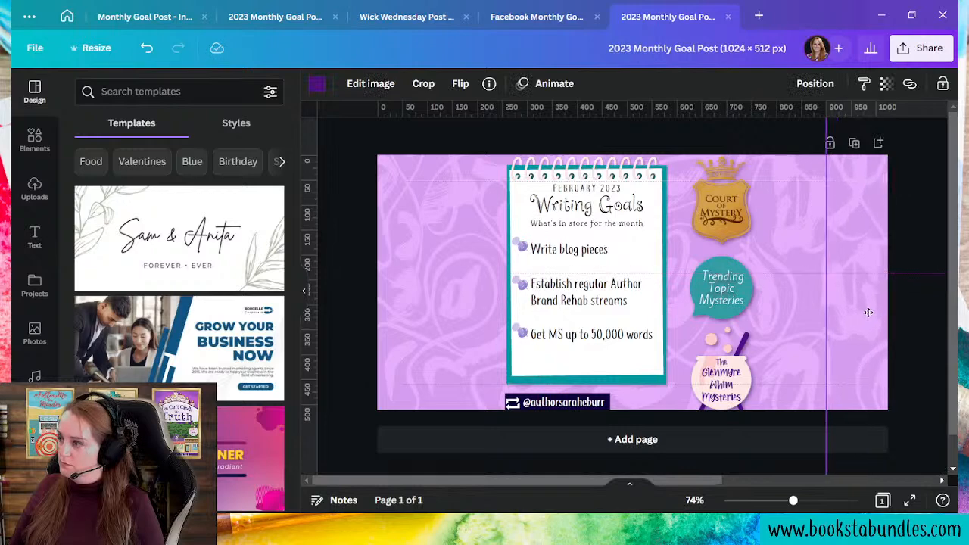
{"action": "left_click", "coordinate": [369, 376]}
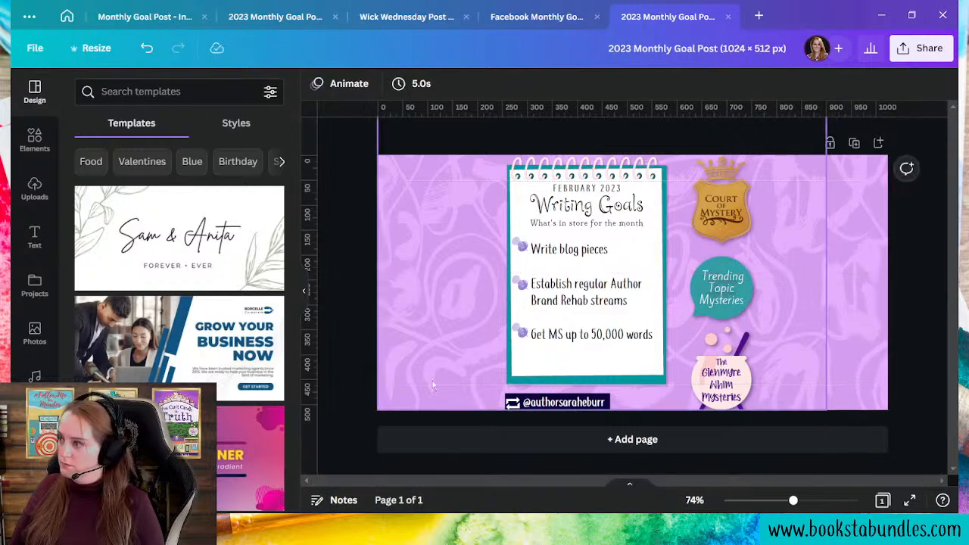
{"action": "left_click", "coordinate": [860, 354]}
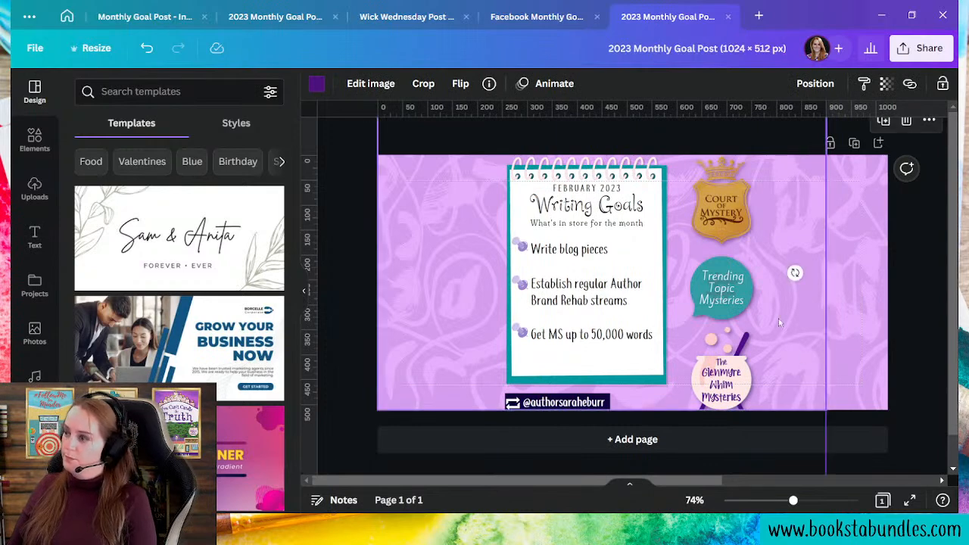
{"action": "left_click", "coordinate": [342, 420]}
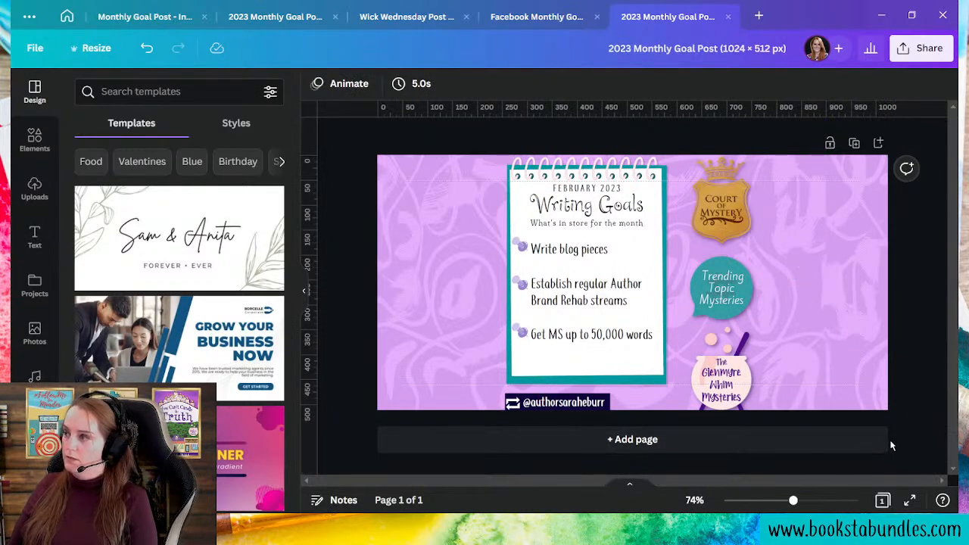
- Delete the copied swirl and enlarge the main swirl so that it alone covers the entire page
{"action": "left_click_drag", "start_coordinate": [855, 305], "coordinate": [860, 269]}
{"action": "key", "text": "Delete"}
{"action": "left_click", "coordinate": [809, 347]}
{"action": "left_click_drag", "start_coordinate": [825, 410], "coordinate": [922, 476]}
{"action": "left_click_drag", "start_coordinate": [863, 311], "coordinate": [839, 334]}
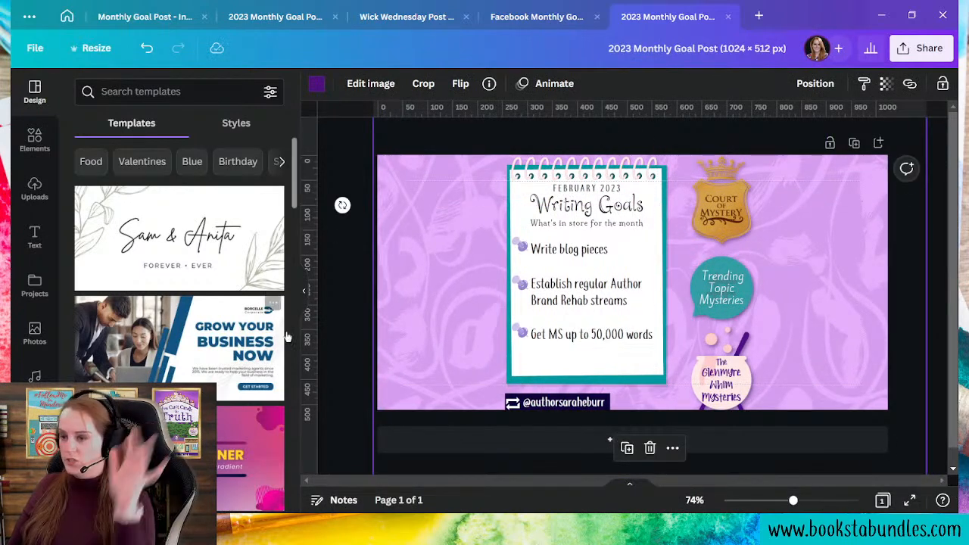
{"action": "left_click", "coordinate": [348, 360]}
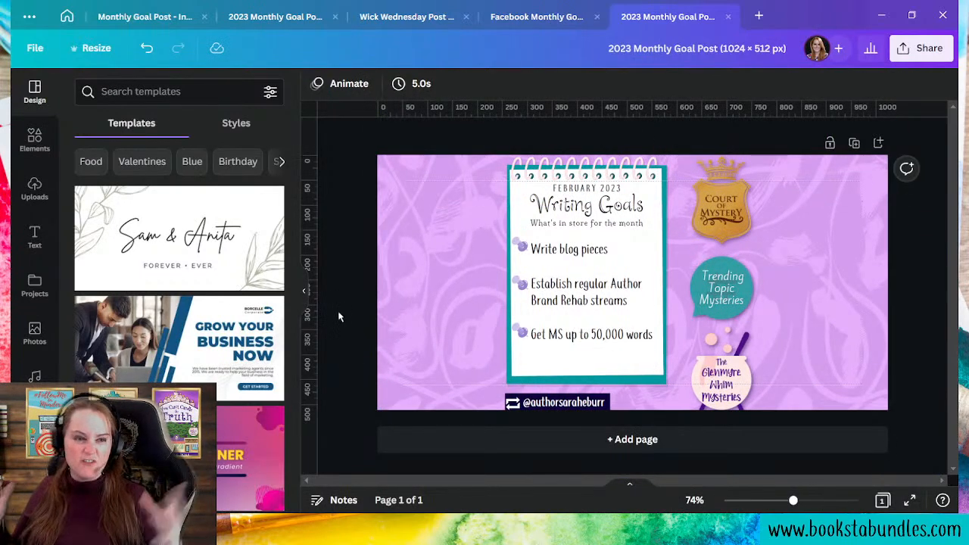
- Delete the social media handle and its repost icon from below the notepad
{"action": "left_click", "coordinate": [593, 407]}
{"action": "key", "text": "Delete"}
{"action": "key", "text": "Delete"}
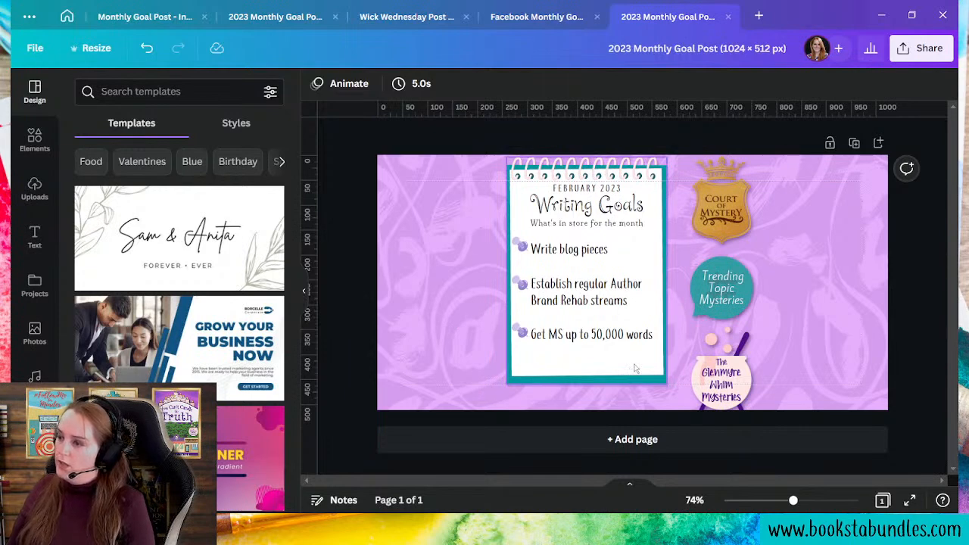
{"action": "left_click", "coordinate": [568, 360]}
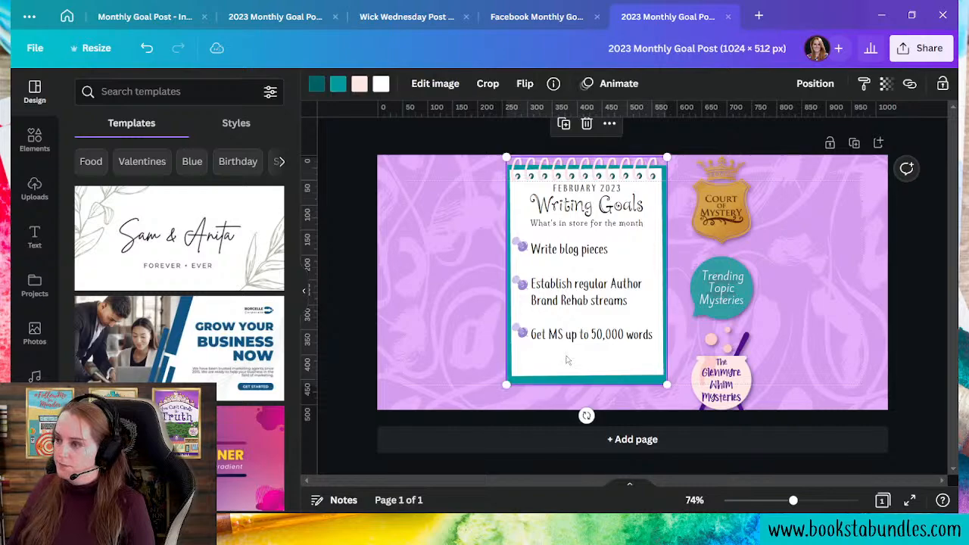
{"action": "left_click", "coordinate": [341, 372]}
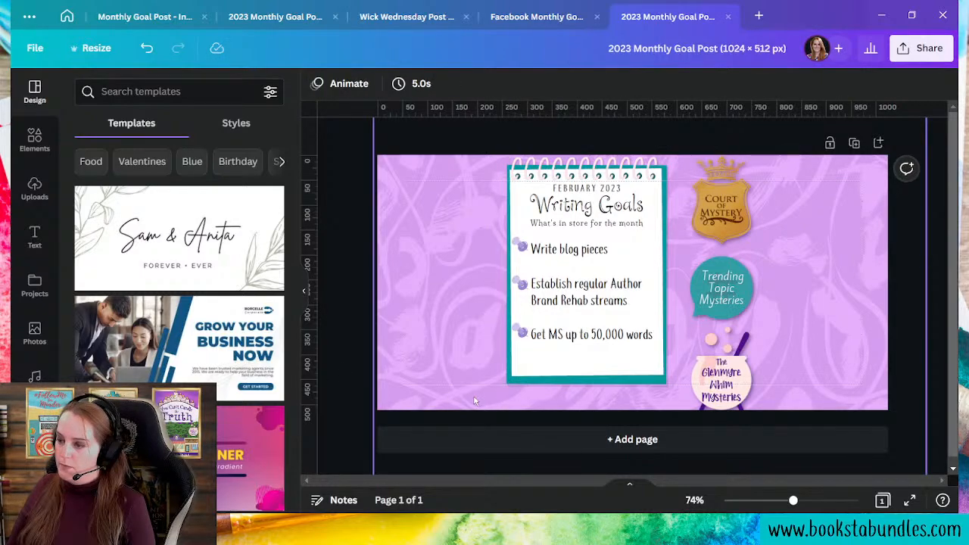
- Duplicate the page and delete the swirl graphic from page 1
{"action": "left_click", "coordinate": [856, 143]}
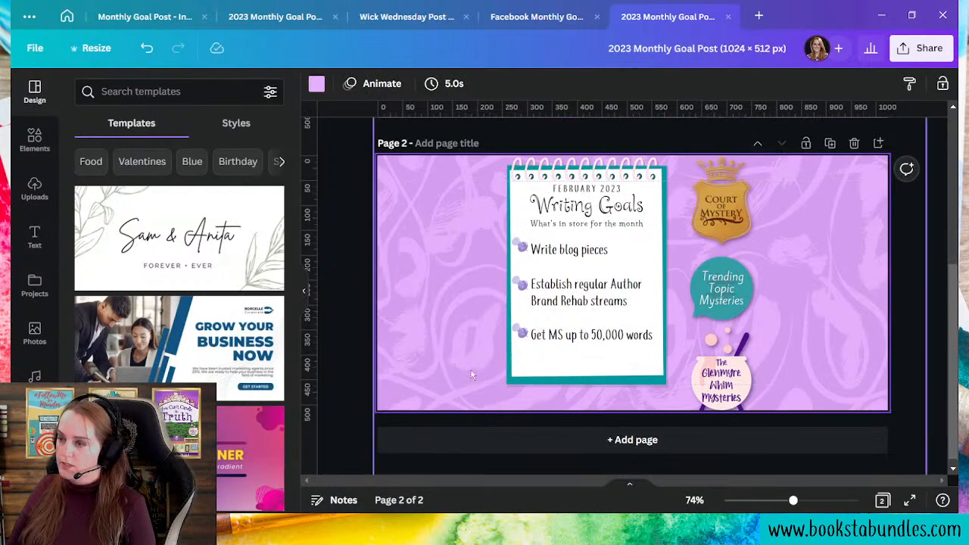
{"action": "scroll", "coordinate": [455, 372], "scroll_direction": "up", "scroll_amount": 4}
{"action": "left_click", "coordinate": [443, 286]}
{"action": "key", "text": "Delete"}
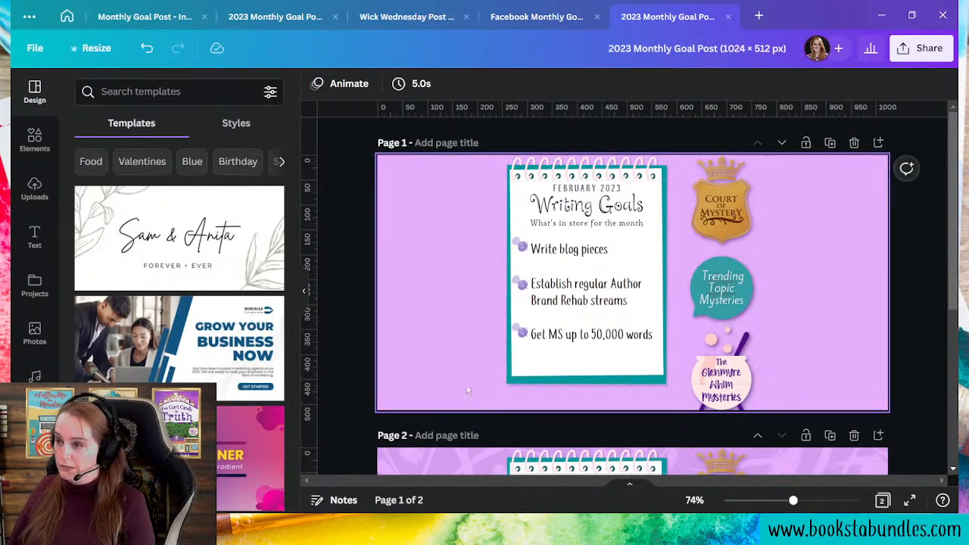
{"action": "left_click", "coordinate": [421, 143]}
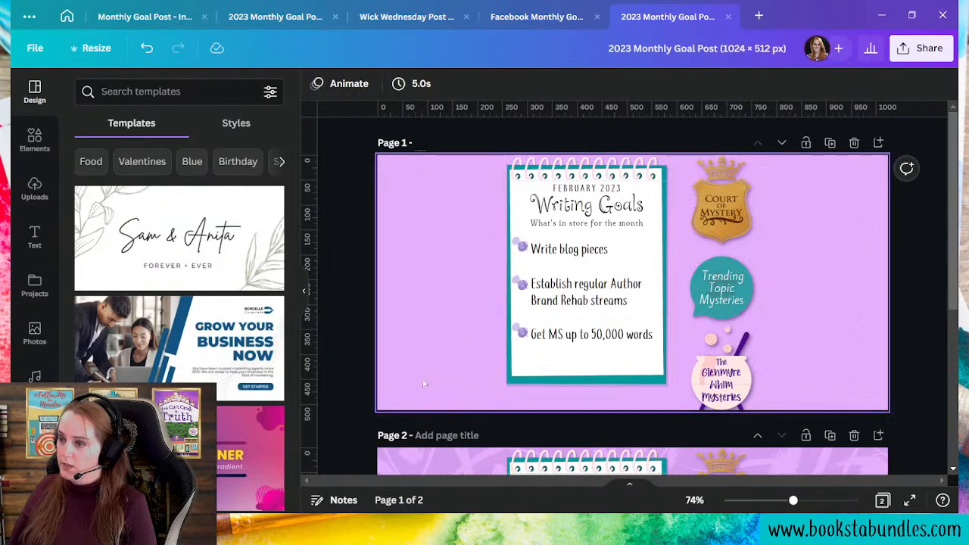
- Move the notepad with its text and pins to the left side of page 1 and enlarge it past the page's lower edge
{"action": "left_click_drag", "start_coordinate": [421, 160], "coordinate": [666, 419]}
{"action": "left_click_drag", "start_coordinate": [618, 367], "coordinate": [495, 366]}
{"action": "left_click_drag", "start_coordinate": [550, 390], "coordinate": [618, 437]}
{"action": "left_click", "coordinate": [663, 349]}
- Remove the blank lines between the goals, move the text up under the subtitle and raise the lowest pin to the last goal
{"action": "left_click", "coordinate": [472, 364]}
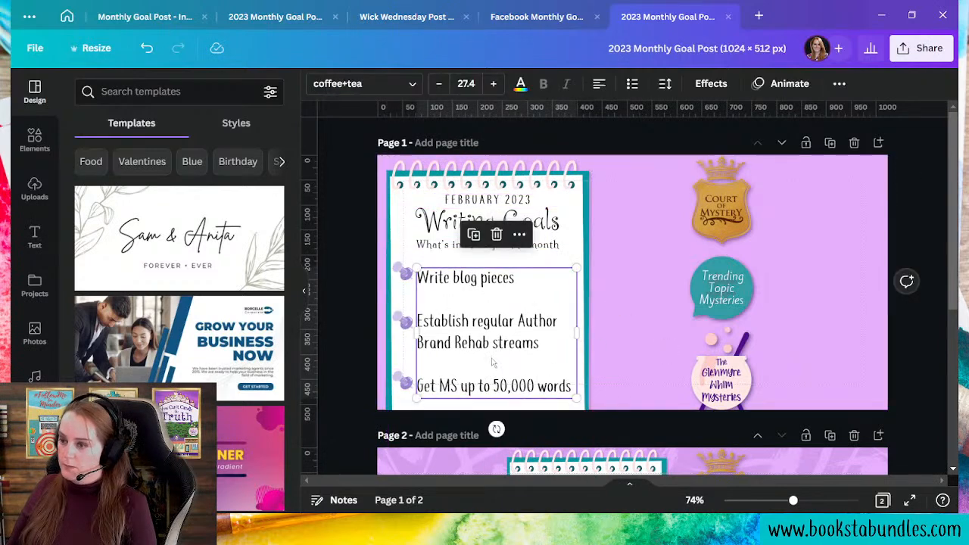
{"action": "left_click", "coordinate": [453, 366]}
{"action": "key", "text": "BackSpace"}
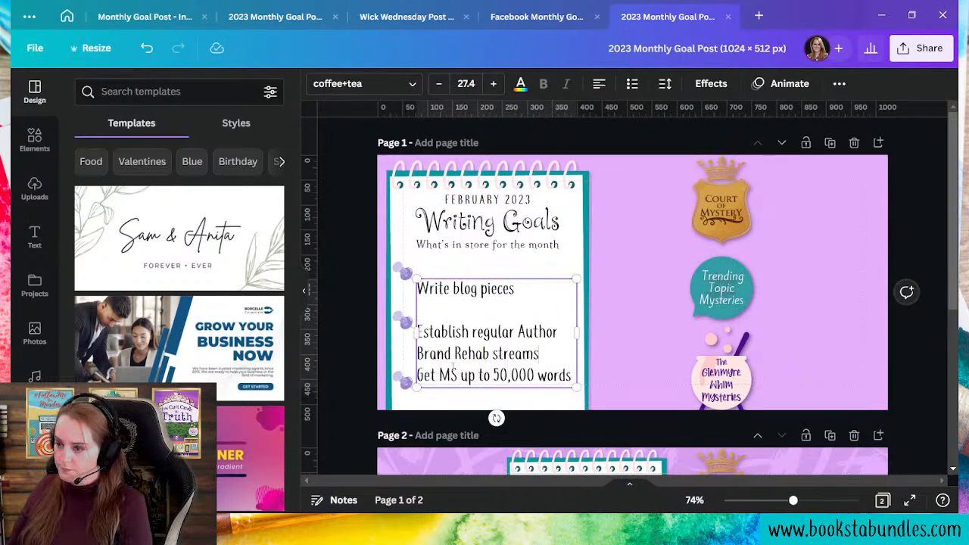
{"action": "left_click", "coordinate": [448, 309]}
{"action": "key", "text": "BackSpace"}
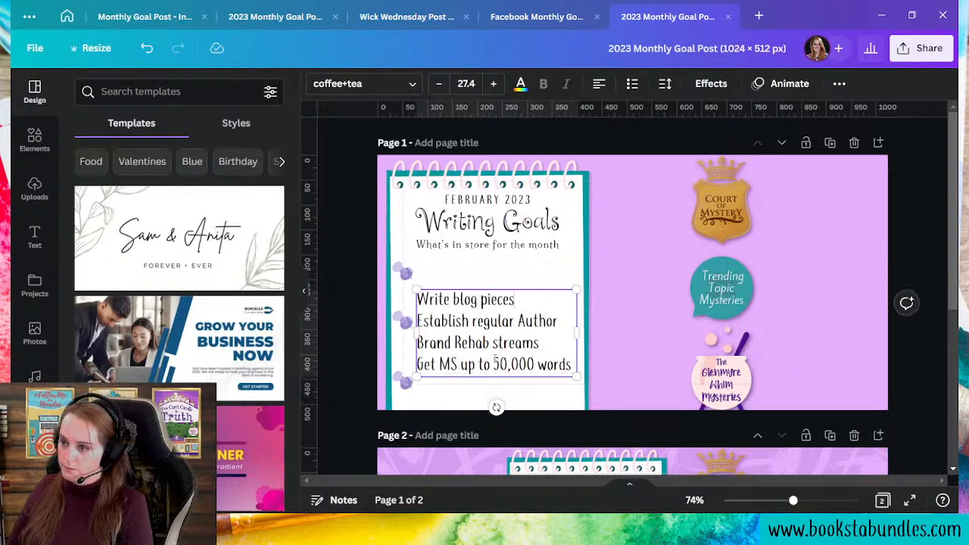
{"action": "left_click_drag", "start_coordinate": [487, 376], "coordinate": [491, 353]}
{"action": "left_click_drag", "start_coordinate": [406, 383], "coordinate": [404, 342]}
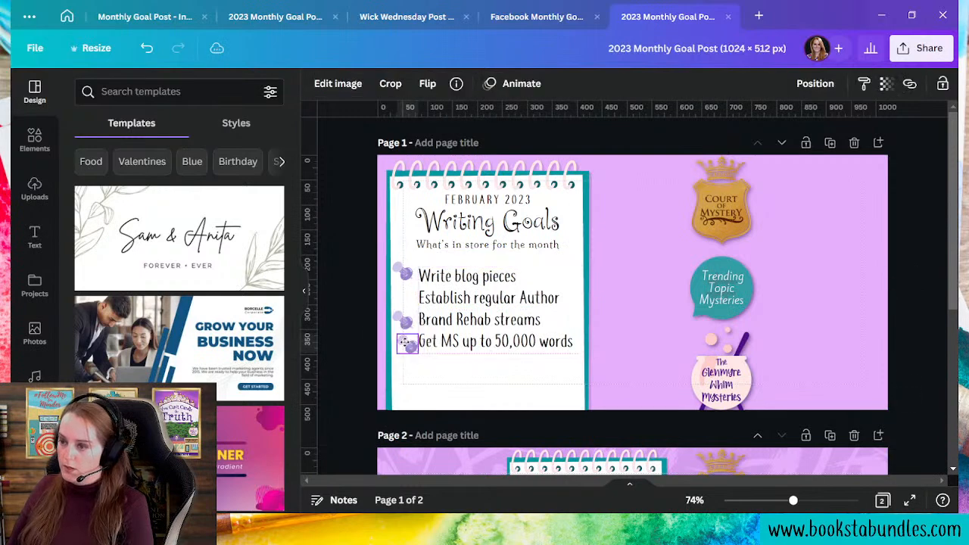
- Enlarge the notepad with all its contents until it spans about half of page 1's width
{"action": "left_click", "coordinate": [636, 372]}
{"action": "left_click_drag", "start_coordinate": [349, 165], "coordinate": [589, 395]}
{"action": "left_click_drag", "start_coordinate": [595, 163], "coordinate": [665, 115]}
{"action": "left_click_drag", "start_coordinate": [559, 219], "coordinate": [555, 320]}
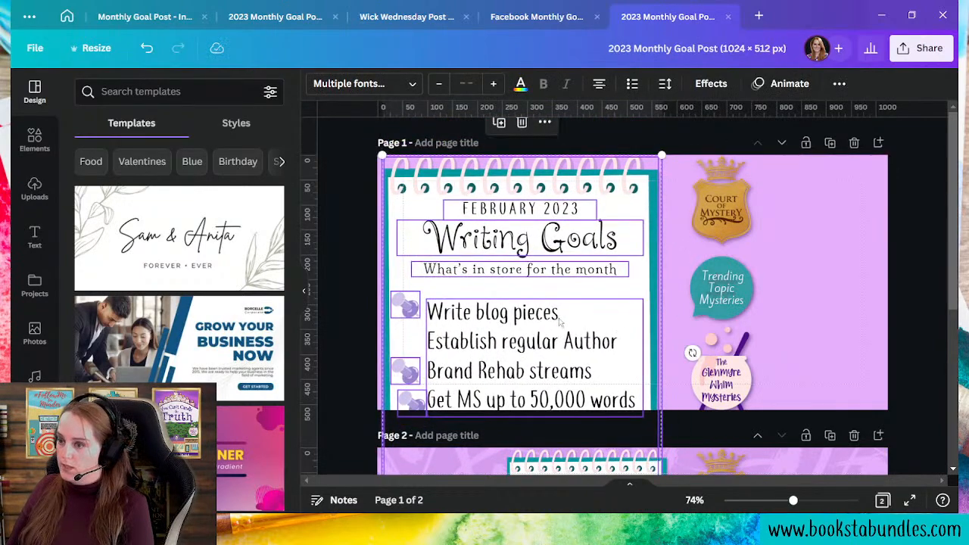
{"action": "scroll", "coordinate": [591, 333], "scroll_direction": "down", "scroll_amount": 4}
{"action": "left_click_drag", "start_coordinate": [653, 289], "coordinate": [627, 255]}
{"action": "scroll", "coordinate": [650, 300], "scroll_direction": "up", "scroll_amount": 4}
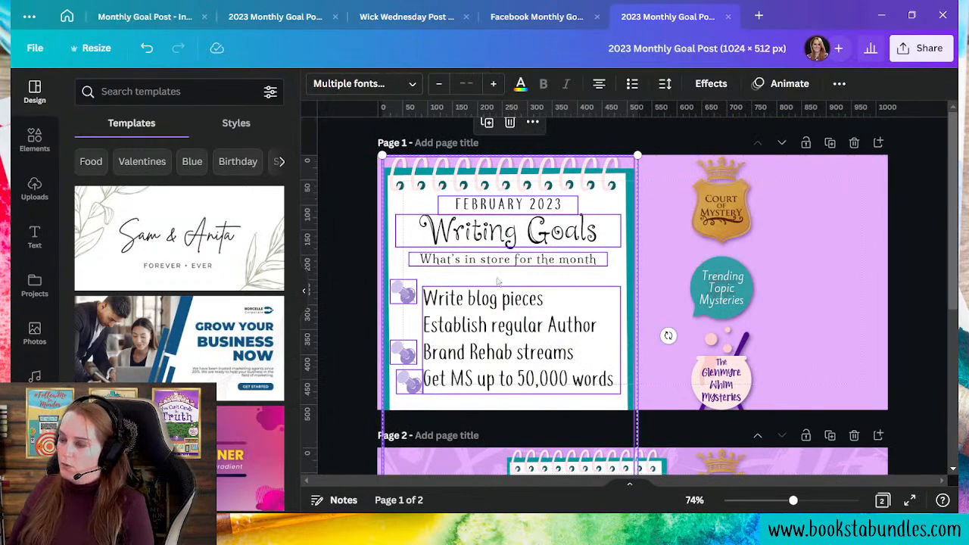
{"action": "left_click", "coordinate": [349, 308]}
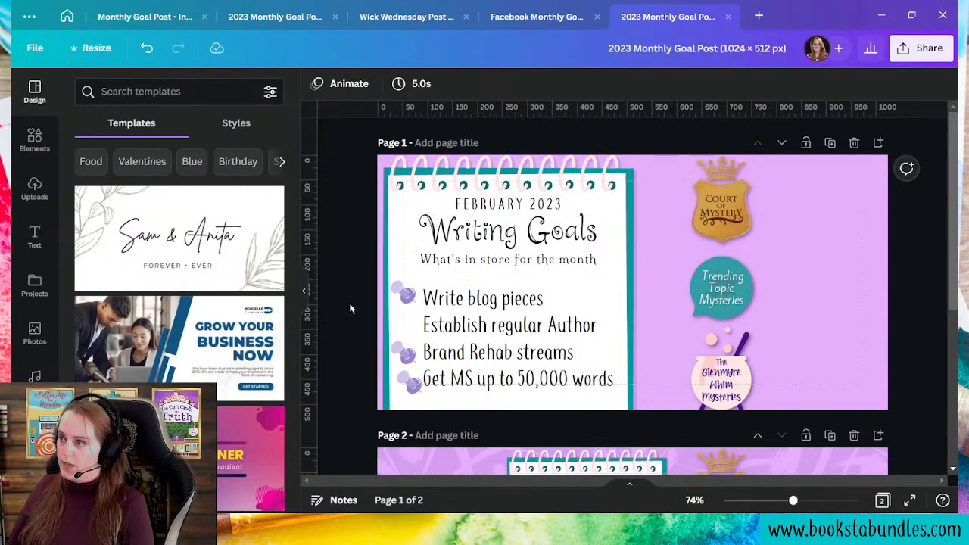
- Move the three series logos on page 1 toward the right edge in a staggered arrangement and enlarge them together
{"action": "scroll", "coordinate": [765, 362], "scroll_direction": "down", "scroll_amount": 4}
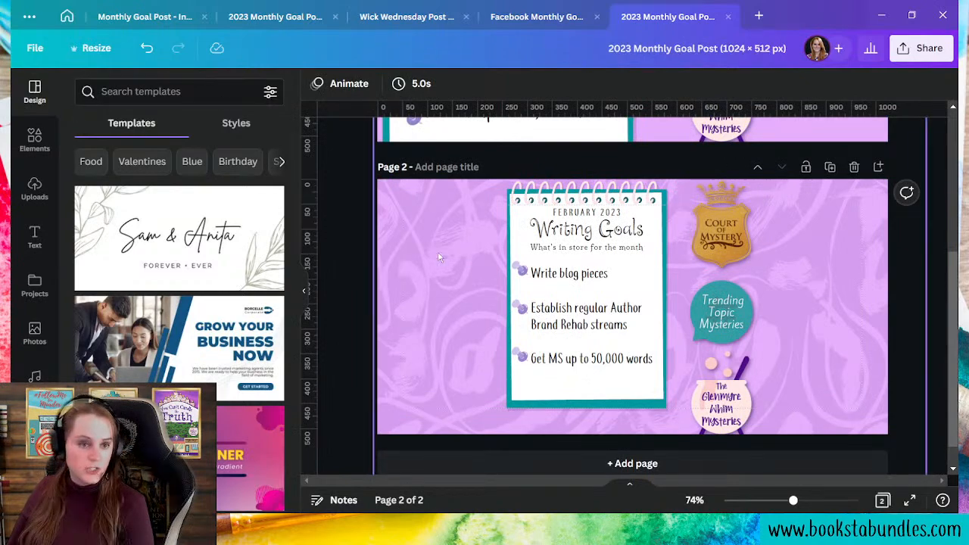
{"action": "scroll", "coordinate": [831, 318], "scroll_direction": "up", "scroll_amount": 4}
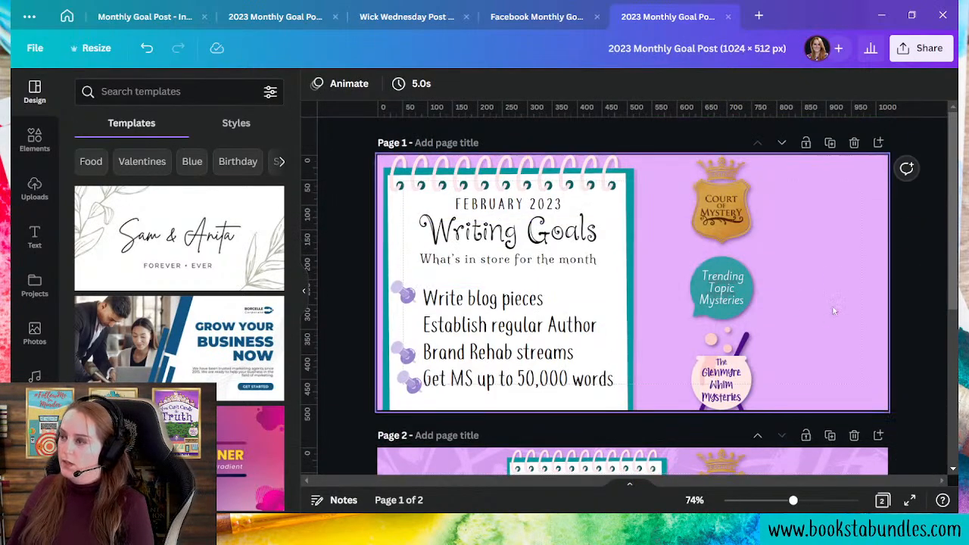
{"action": "left_click_drag", "start_coordinate": [727, 208], "coordinate": [832, 209]}
{"action": "left_click_drag", "start_coordinate": [717, 388], "coordinate": [823, 378]}
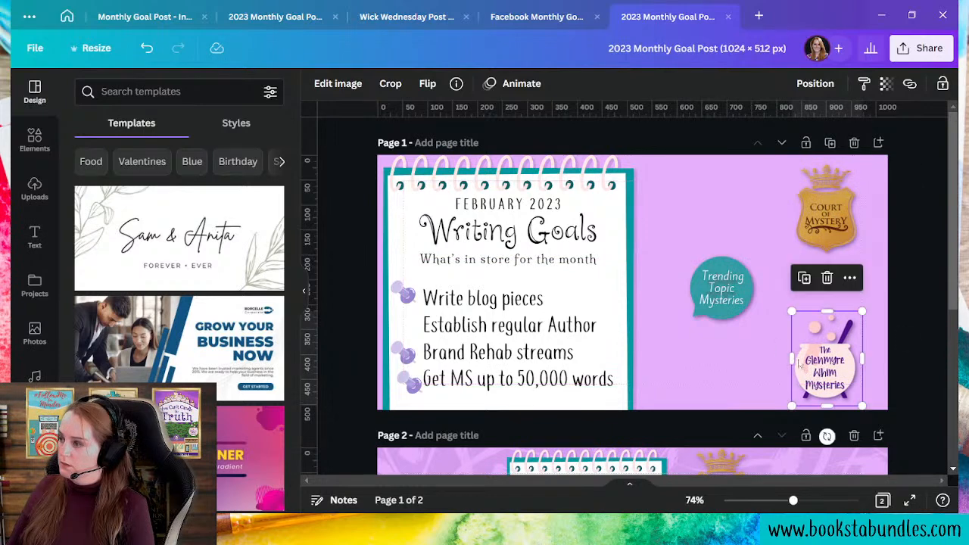
{"action": "left_click_drag", "start_coordinate": [725, 315], "coordinate": [763, 308]}
{"action": "left_click", "coordinate": [909, 400]}
{"action": "left_click_drag", "start_coordinate": [821, 371], "coordinate": [805, 360]}
{"action": "left_click_drag", "start_coordinate": [821, 214], "coordinate": [807, 219]}
{"action": "left_click", "coordinate": [903, 418]}
{"action": "left_click_drag", "start_coordinate": [903, 417], "coordinate": [721, 162]}
{"action": "left_click_drag", "start_coordinate": [717, 392], "coordinate": [669, 418]}
{"action": "left_click_drag", "start_coordinate": [845, 165], "coordinate": [856, 156]}
{"action": "left_click", "coordinate": [916, 376]}
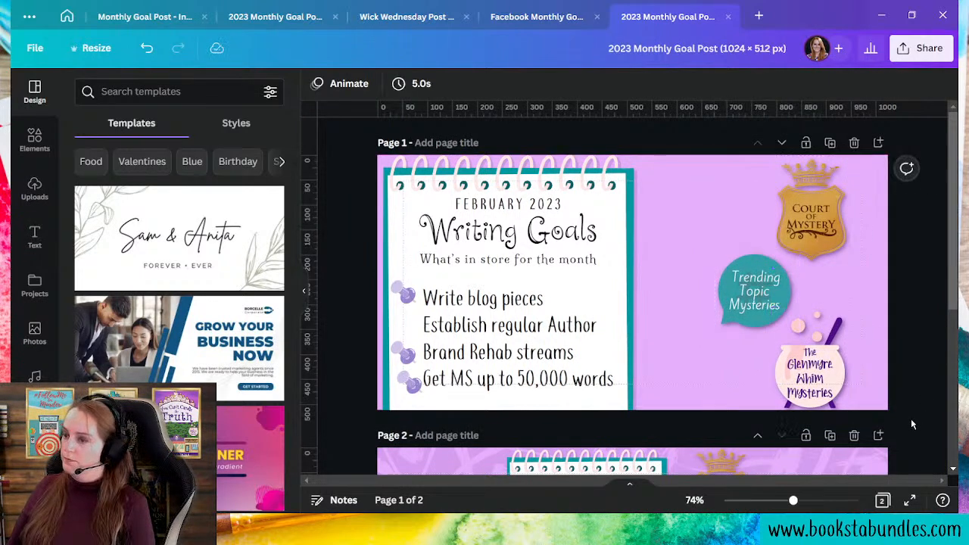
- Shift the notepad group slightly right, then move its goals text up and enlarge it to font size 35.4
{"action": "left_click_drag", "start_coordinate": [346, 159], "coordinate": [581, 380]}
{"action": "left_click", "coordinate": [665, 398]}
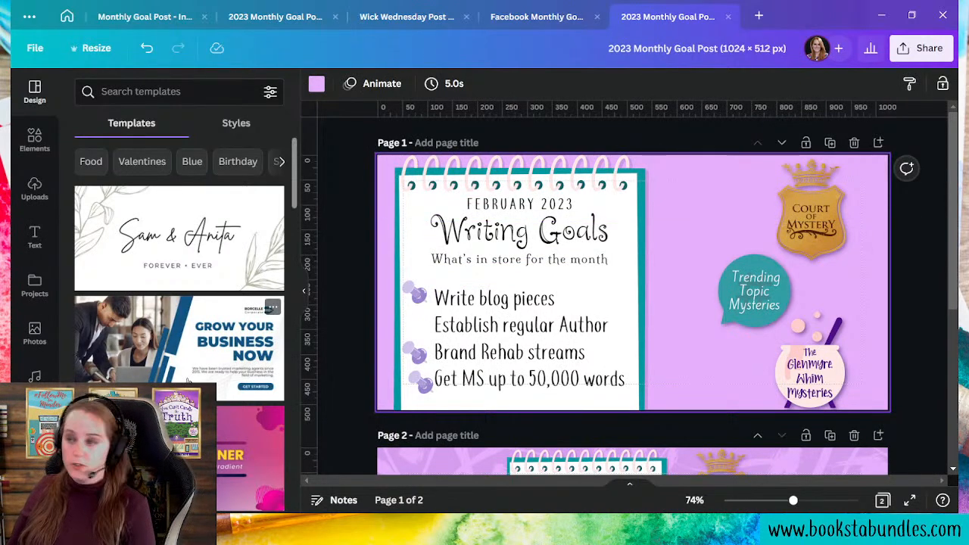
{"action": "left_click_drag", "start_coordinate": [491, 322], "coordinate": [489, 317]}
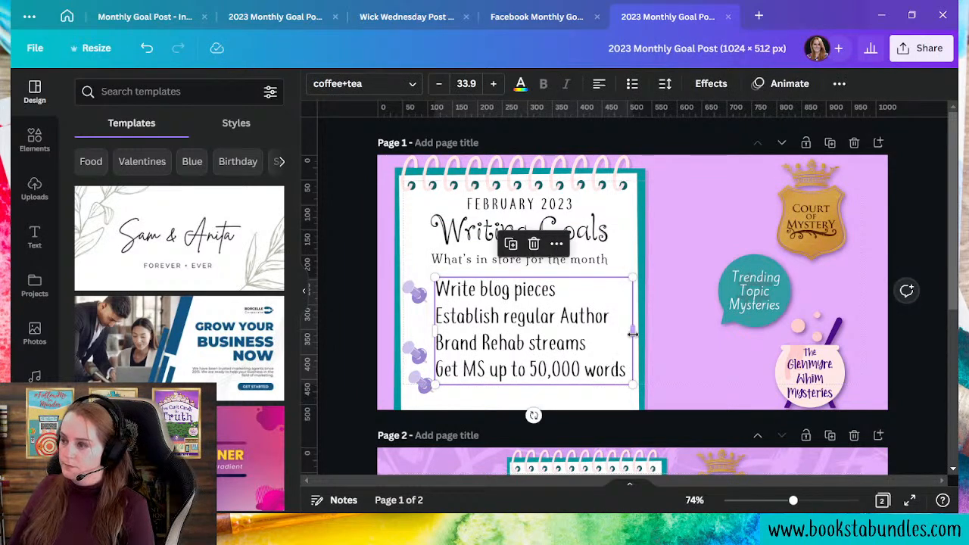
{"action": "left_click_drag", "start_coordinate": [631, 384], "coordinate": [642, 389]}
{"action": "left_click", "coordinate": [555, 303]}
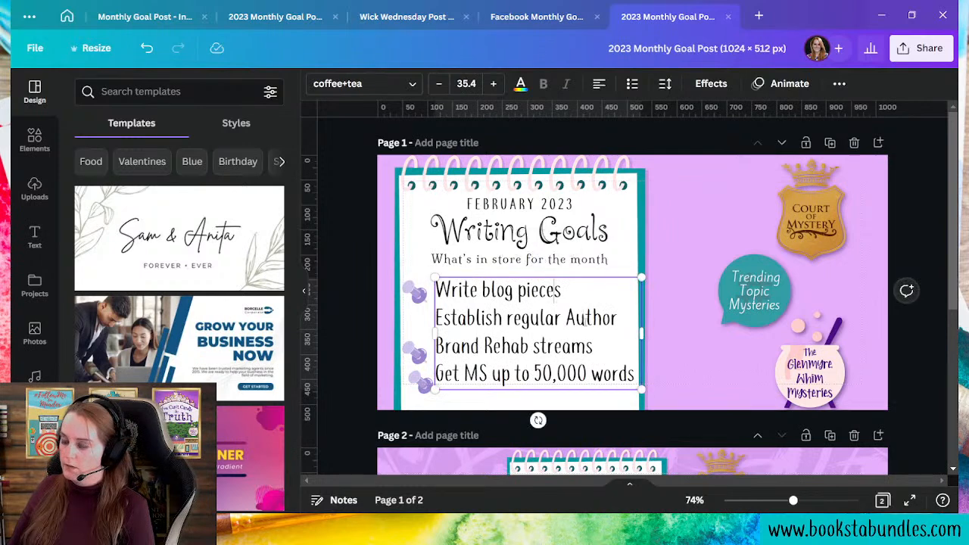
- Place the three pins directly beside the first three lines of the goals text
{"action": "left_click", "coordinate": [411, 296]}
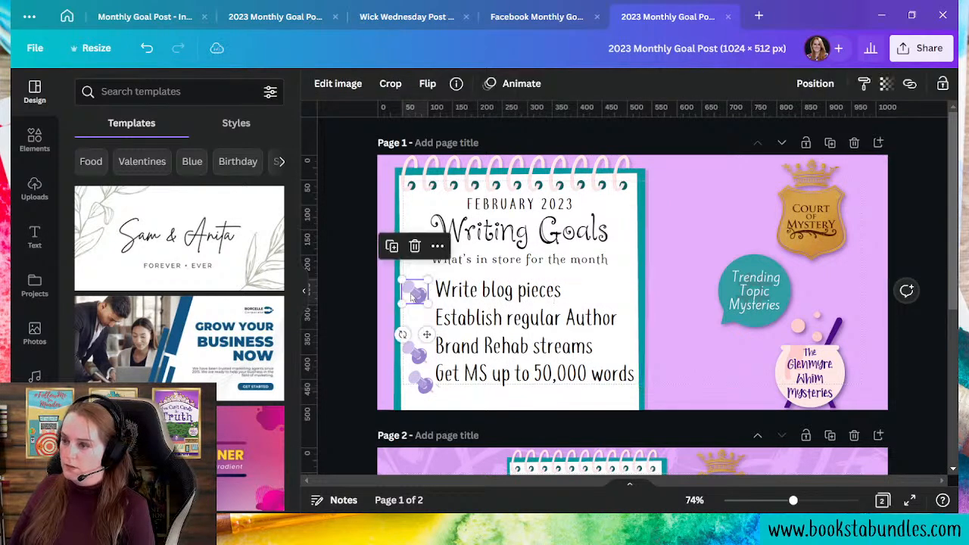
{"action": "left_click_drag", "start_coordinate": [411, 297], "coordinate": [413, 287]}
{"action": "left_click_drag", "start_coordinate": [414, 349], "coordinate": [410, 314]}
{"action": "left_click_drag", "start_coordinate": [410, 377], "coordinate": [403, 336]}
{"action": "left_click", "coordinate": [331, 471]}
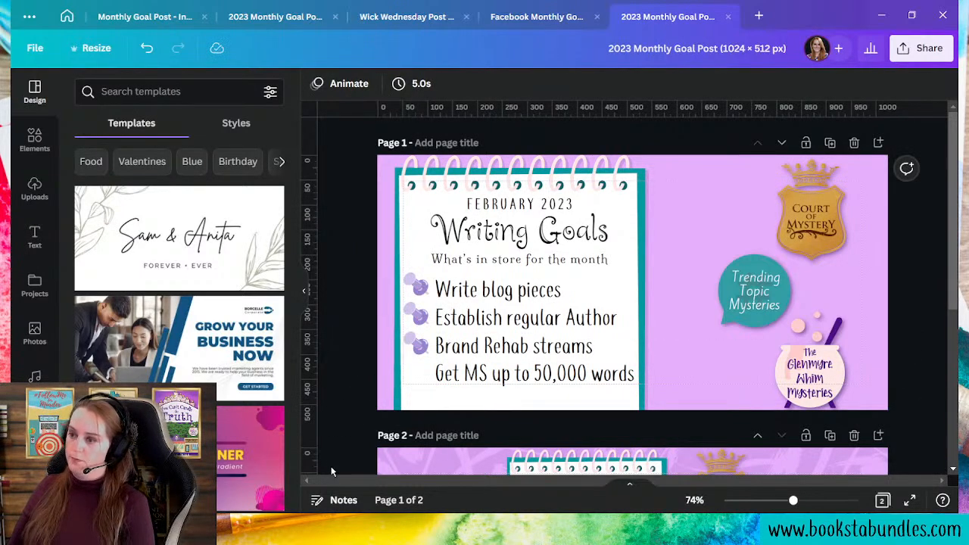
- Narrow the goals text box, reduce its font size to 33 and shift it left toward the pins
{"action": "left_click", "coordinate": [522, 366]}
{"action": "mouse_move", "coordinate": [645, 335]}
{"action": "left_mouse_down"}
{"action": "mouse_move", "coordinate": [620, 333]}
{"action": "mouse_move", "coordinate": [643, 342]}
{"action": "left_mouse_up"}
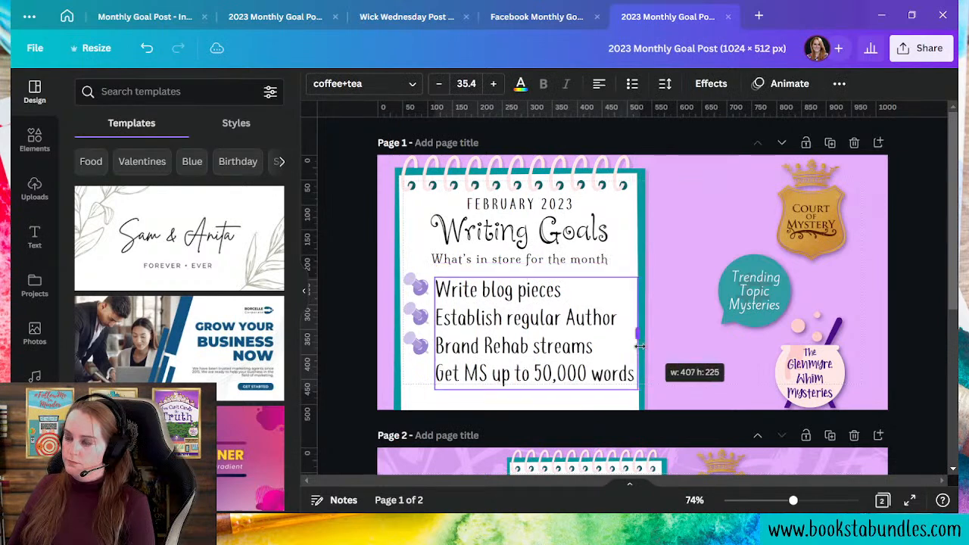
{"action": "left_click_drag", "start_coordinate": [511, 361], "coordinate": [508, 375]}
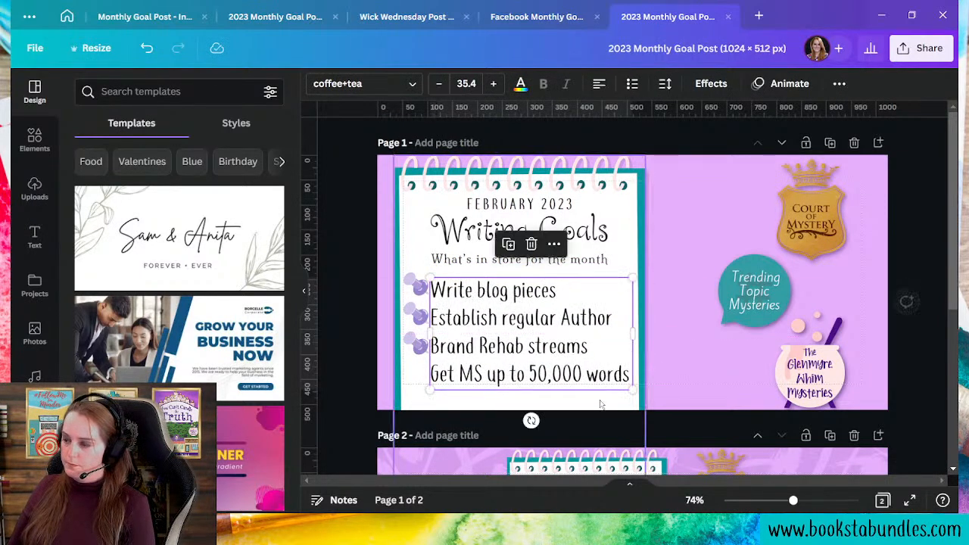
{"action": "mouse_move", "coordinate": [632, 388]}
{"action": "left_mouse_down"}
{"action": "mouse_move", "coordinate": [616, 379]}
{"action": "mouse_move", "coordinate": [621, 386]}
{"action": "left_mouse_up"}
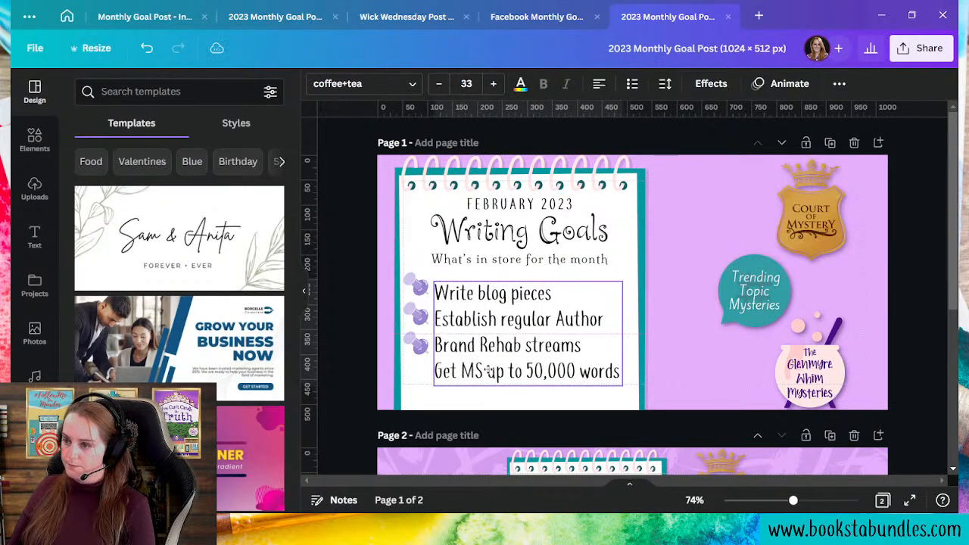
{"action": "left_click_drag", "start_coordinate": [486, 369], "coordinate": [486, 369]}
{"action": "left_click", "coordinate": [480, 402]}
- Set the goals text's line spacing to 1.37 and move the text slightly down below the subtitle
{"action": "left_click", "coordinate": [516, 356]}
{"action": "left_click", "coordinate": [664, 83]}
{"action": "left_click_drag", "start_coordinate": [732, 180], "coordinate": [744, 182]}
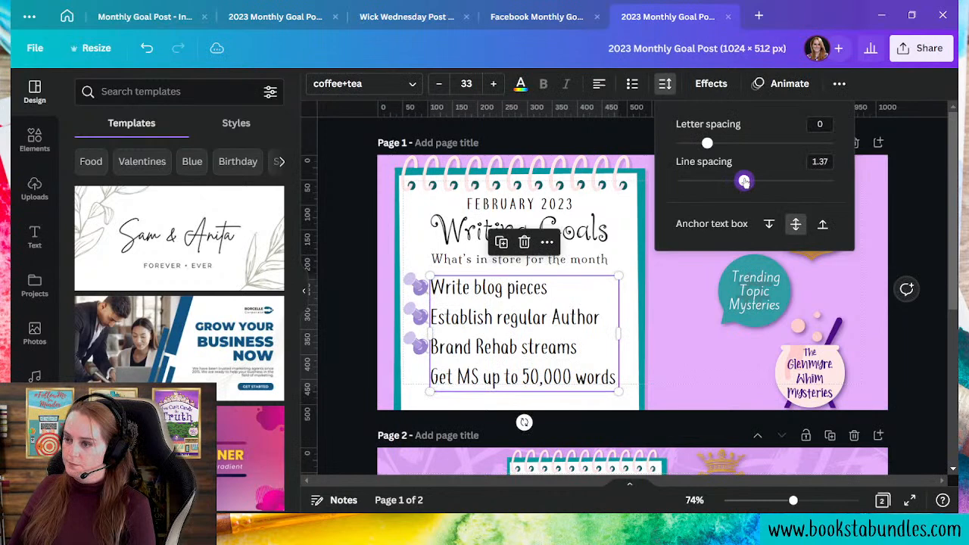
{"action": "left_click", "coordinate": [670, 358]}
{"action": "left_click", "coordinate": [521, 354]}
{"action": "left_click_drag", "start_coordinate": [525, 352], "coordinate": [553, 363]}
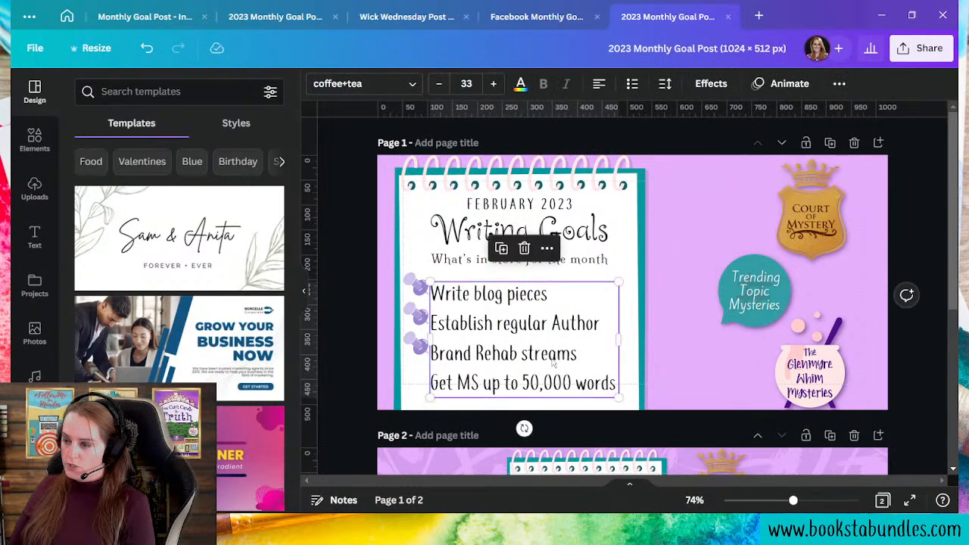
{"action": "left_click_drag", "start_coordinate": [471, 342], "coordinate": [460, 359]}
{"action": "left_click", "coordinate": [396, 385]}
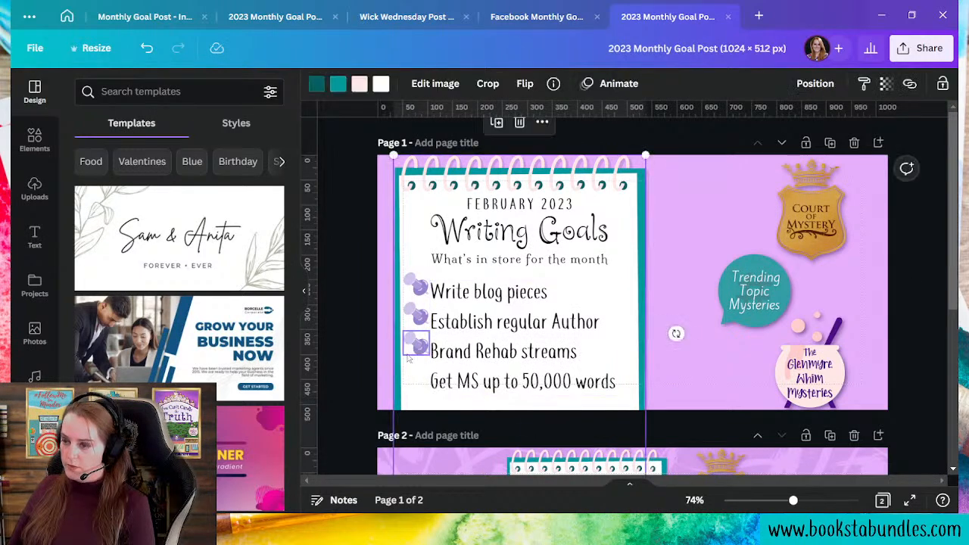
- Move the lowest pin straight down until it sits beside the "Get MS up to 50,000 words" line
{"action": "left_click", "coordinate": [410, 351]}
{"action": "key", "text": "Down"}
{"action": "key", "text": "Down"}
{"action": "key", "text": "Down"}
{"action": "key", "text": "Down"}
{"action": "key", "text": "Down"}
{"action": "key", "text": "Down"}
{"action": "key", "text": "Down"}
{"action": "key", "text": "Down"}
{"action": "key", "text": "Down"}
{"action": "key", "text": "Down"}
{"action": "key", "text": "Down"}
{"action": "key", "text": "Down"}
{"action": "key", "text": "Down"}
{"action": "key", "text": "Down"}
{"action": "key", "text": "Down"}
{"action": "key", "text": "Down"}
{"action": "key", "text": "Down"}
{"action": "key", "text": "Down"}
{"action": "key", "text": "Down"}
{"action": "key", "text": "Down"}
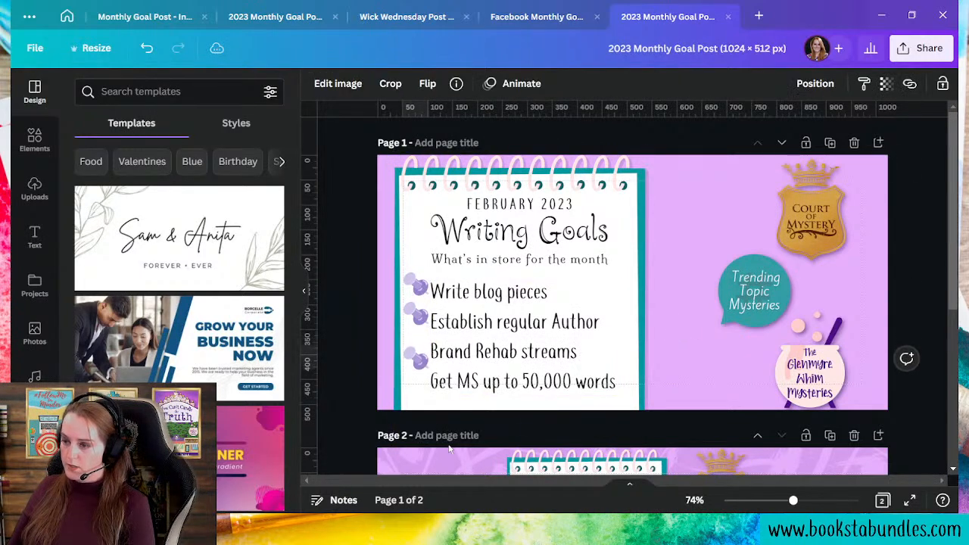
{"action": "key", "text": "Down"}
{"action": "key", "text": "Down"}
{"action": "key", "text": "Down"}
{"action": "key", "text": "Down"}
{"action": "key", "text": "Down"}
{"action": "key", "text": "Down"}
{"action": "key", "text": "Down"}
{"action": "key", "text": "Down"}
{"action": "key", "text": "Down"}
{"action": "key", "text": "Down"}
{"action": "key", "text": "Down"}
{"action": "key", "text": "Down"}
{"action": "key", "text": "Down"}
{"action": "key", "text": "Down"}
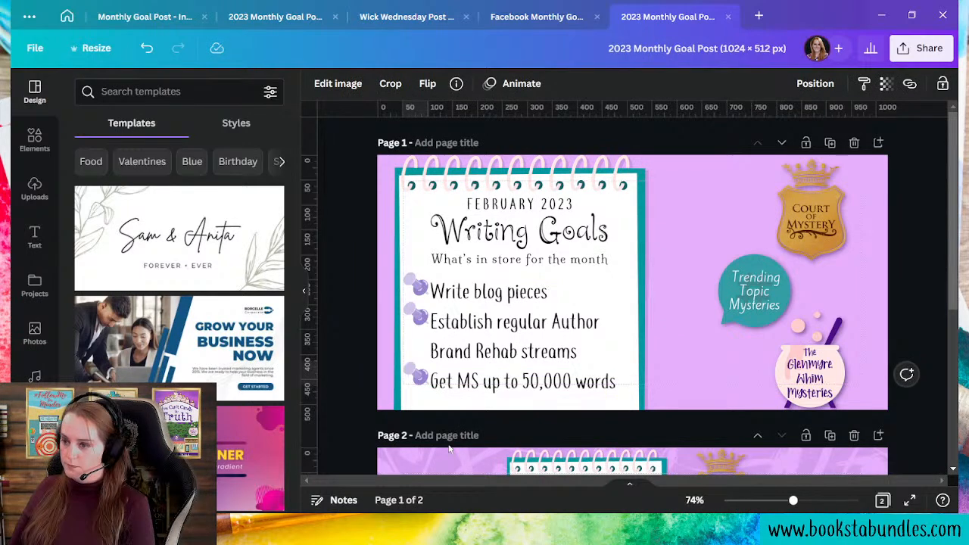
- Nudge the goals text slightly right so it clears the pins
{"action": "left_click", "coordinate": [671, 390]}
{"action": "left_click", "coordinate": [515, 363]}
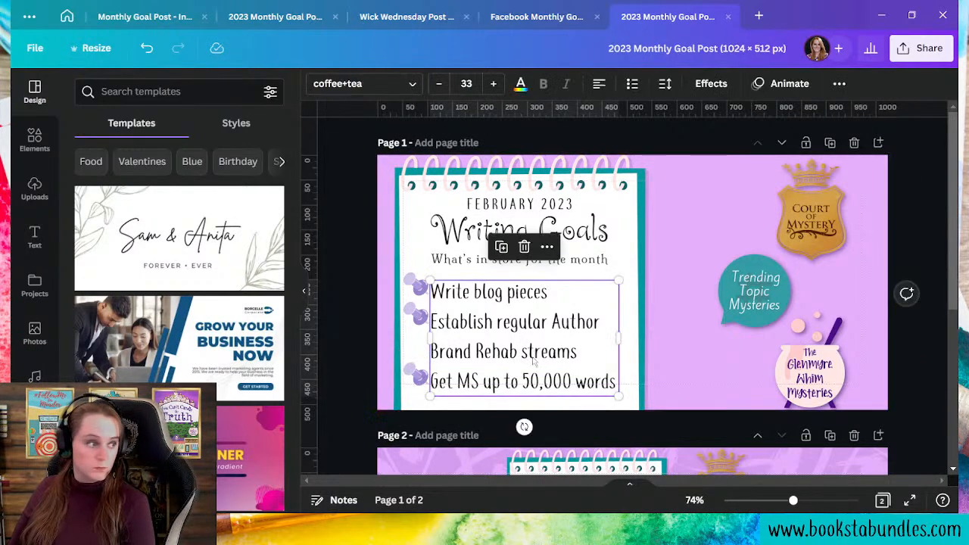
{"action": "key", "text": "Right"}
{"action": "key", "text": "Right"}
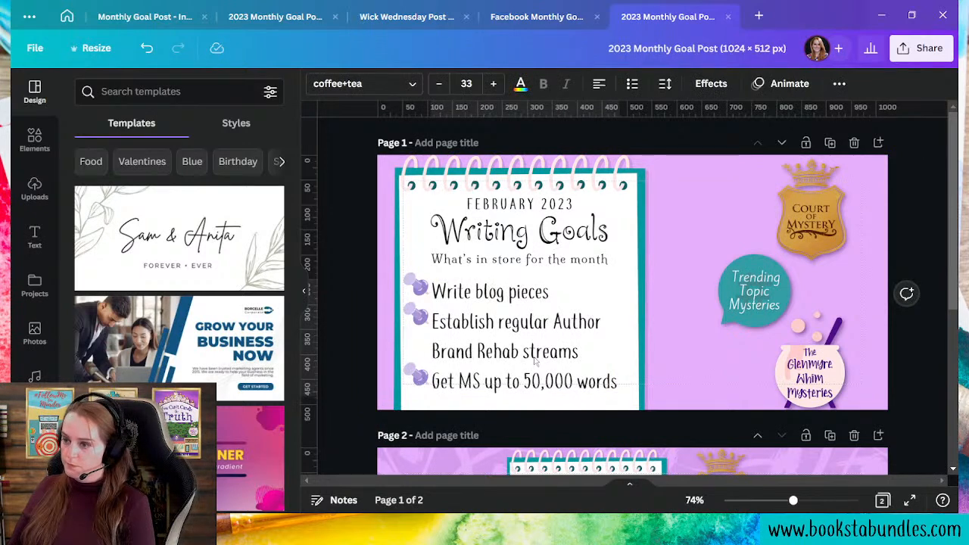
{"action": "left_click", "coordinate": [710, 384]}
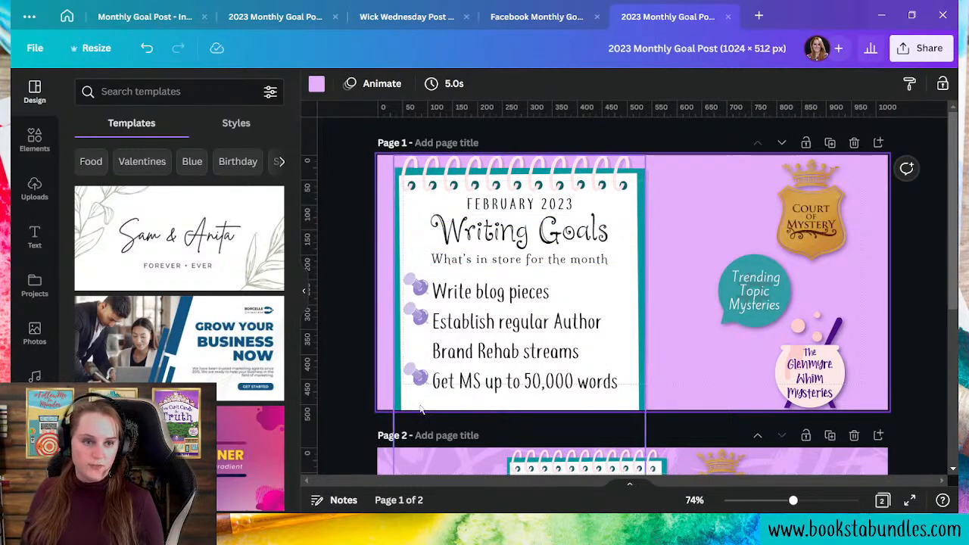
- Move the swirl graphic from page 2 to page 1, placing it behind everything, and delete page 2
{"action": "left_click", "coordinate": [859, 475]}
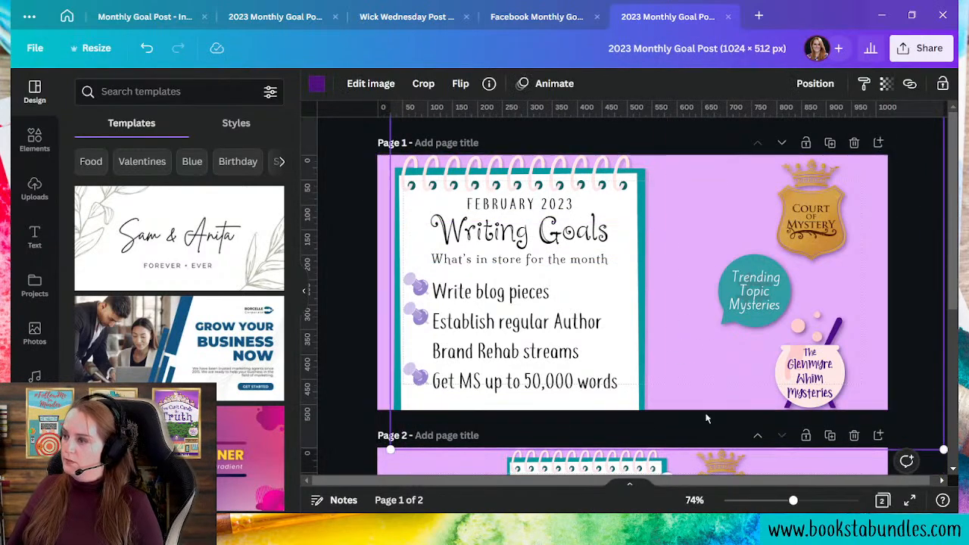
{"action": "scroll", "coordinate": [772, 455], "scroll_direction": "down", "scroll_amount": 4}
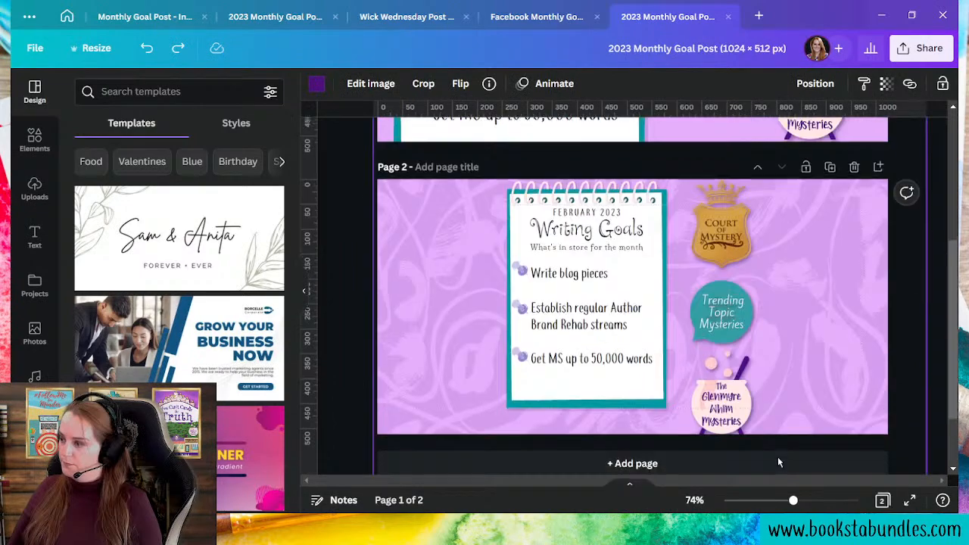
{"action": "left_click_drag", "start_coordinate": [823, 296], "coordinate": [804, 298]}
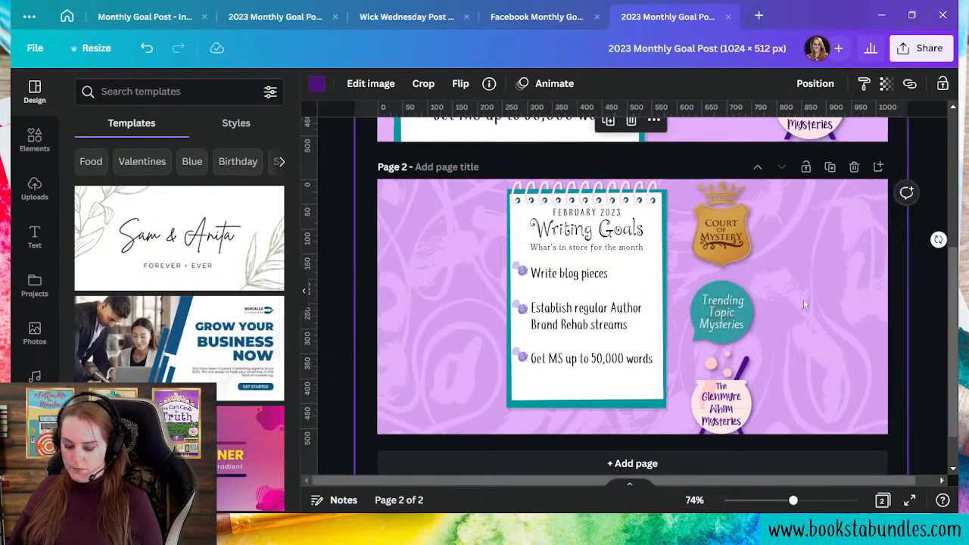
{"action": "key", "text": "Delete"}
{"action": "scroll", "coordinate": [803, 300], "scroll_direction": "up", "scroll_amount": 5}
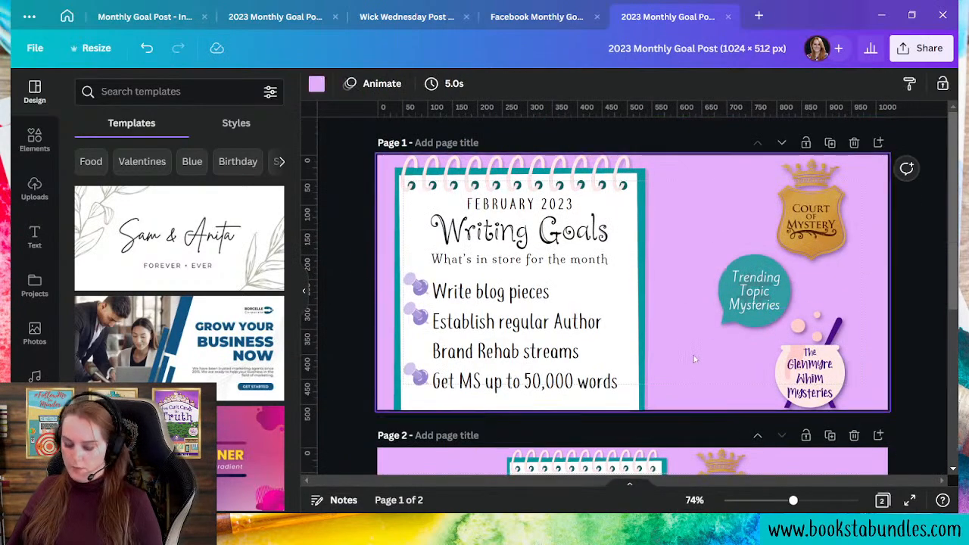
{"action": "key", "text": "ctrl+v"}
{"action": "left_click", "coordinate": [814, 83]}
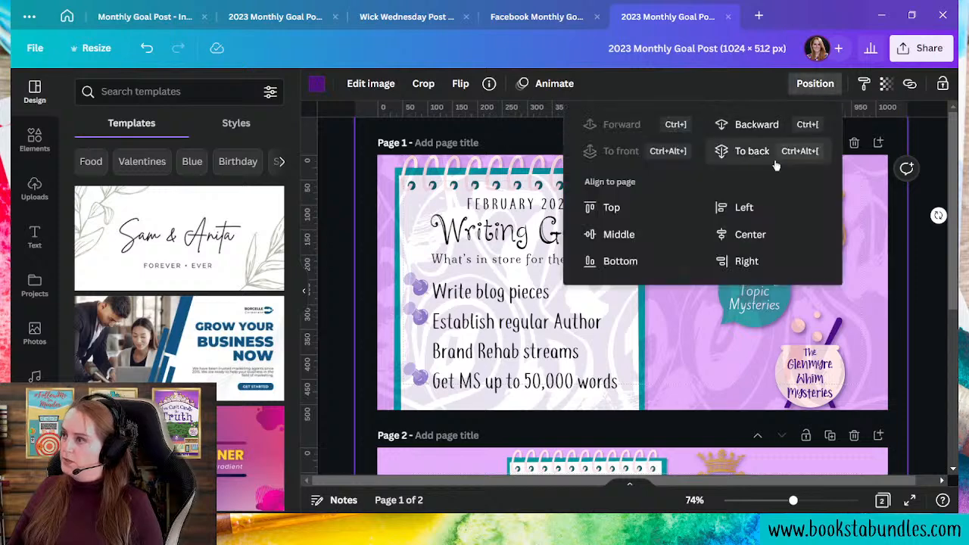
{"action": "left_click", "coordinate": [777, 166]}
{"action": "left_click", "coordinate": [703, 384]}
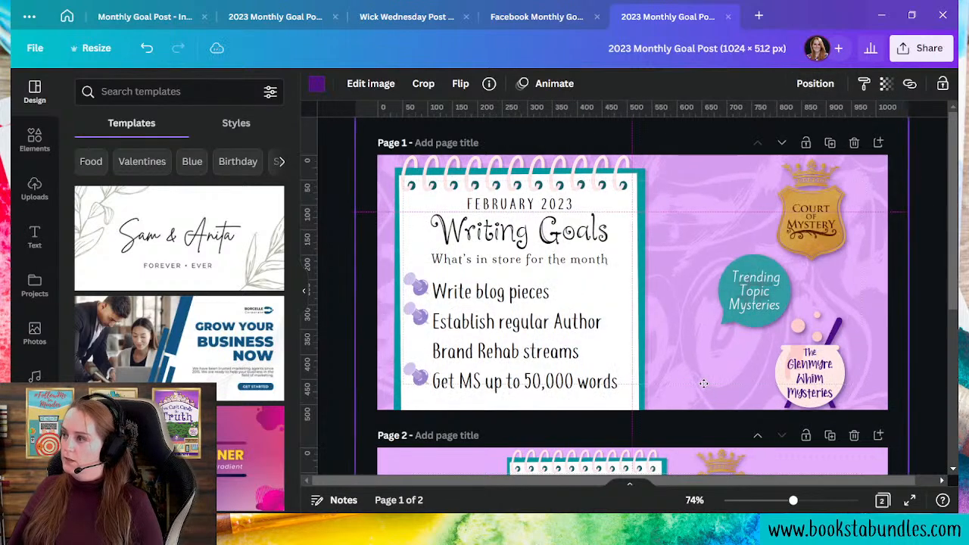
{"action": "left_click", "coordinate": [924, 417]}
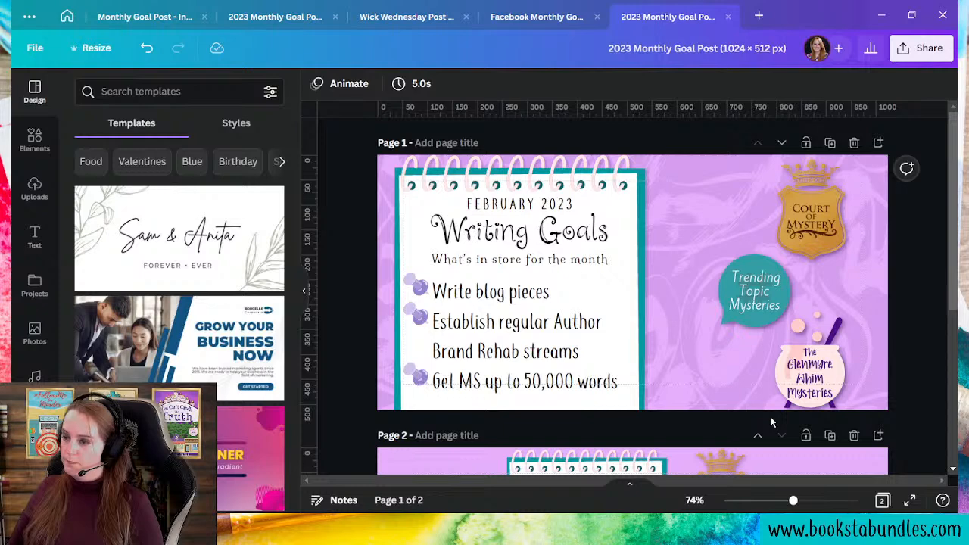
{"action": "left_click", "coordinate": [854, 436]}
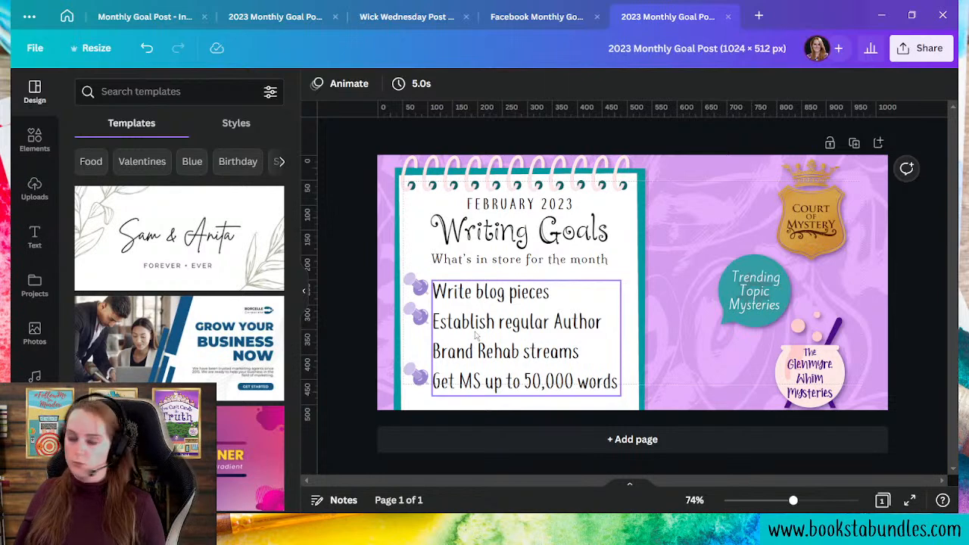
- Rename the design as "2023 Facebook Monthly Goal Post", removing the pixel dimensions from its title
{"action": "left_click", "coordinate": [668, 355]}
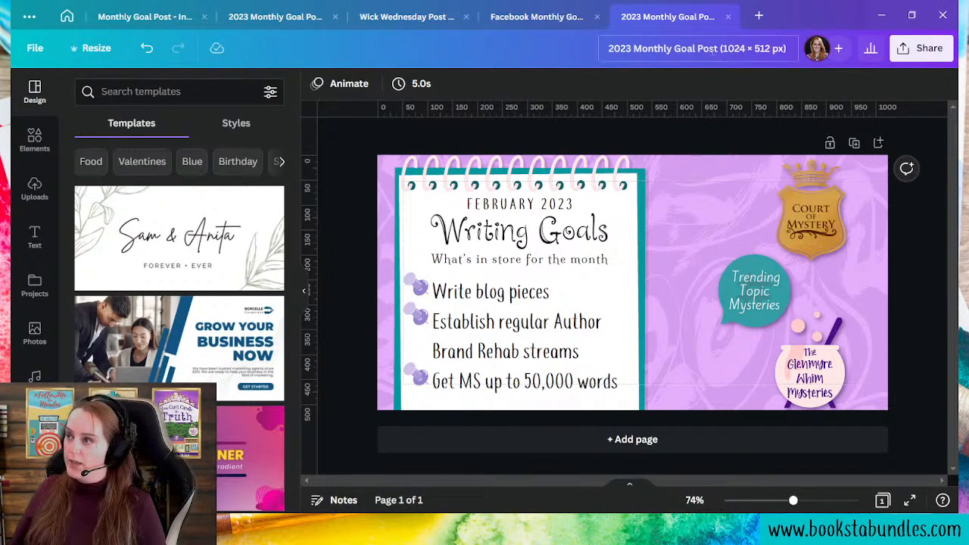
{"action": "left_click_drag", "start_coordinate": [719, 50], "coordinate": [840, 68]}
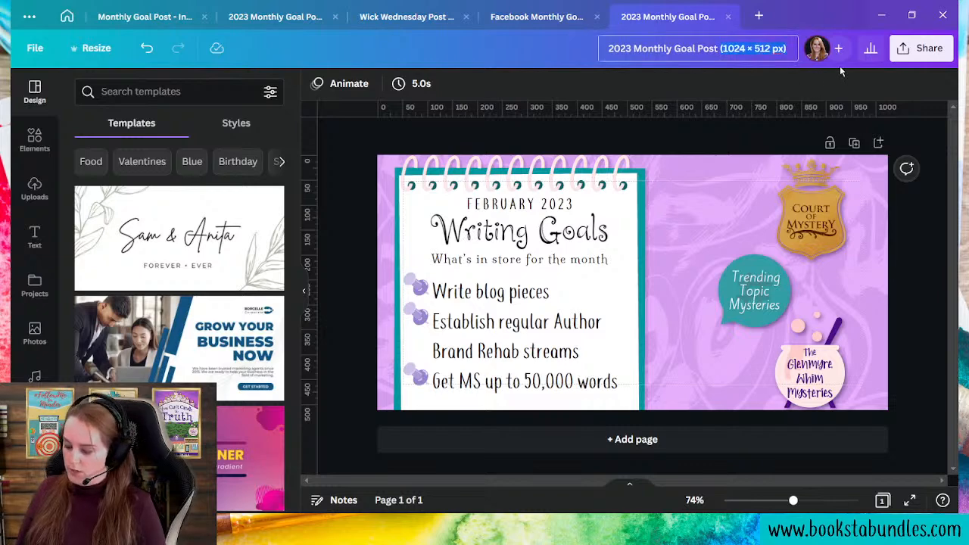
{"action": "key", "text": "BackSpace"}
{"action": "key", "text": "Return"}
{"action": "key", "text": "Left"}
{"action": "key", "text": "Left"}
{"action": "key", "text": "Left"}
{"action": "key", "text": "Left"}
{"action": "key", "text": "Left"}
{"action": "key", "text": "Left"}
{"action": "key", "text": "Left"}
{"action": "key", "text": "Left"}
{"action": "key", "text": "Left"}
{"action": "key", "text": "Left"}
{"action": "key", "text": "Left"}
{"action": "key", "text": "Left"}
{"action": "key", "text": "Left"}
{"action": "key", "text": "Left"}
{"action": "key", "text": "Left"}
{"action": "type", "text": "Facebook"}
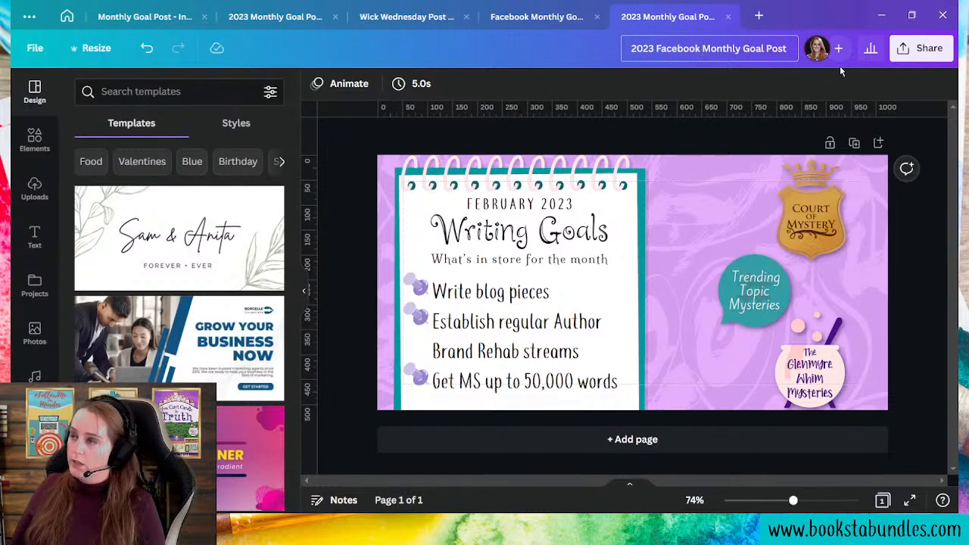
- Rename the square February goals design as "2023 Instagram Monthly Goal Post"
{"action": "left_click", "coordinate": [275, 16]}
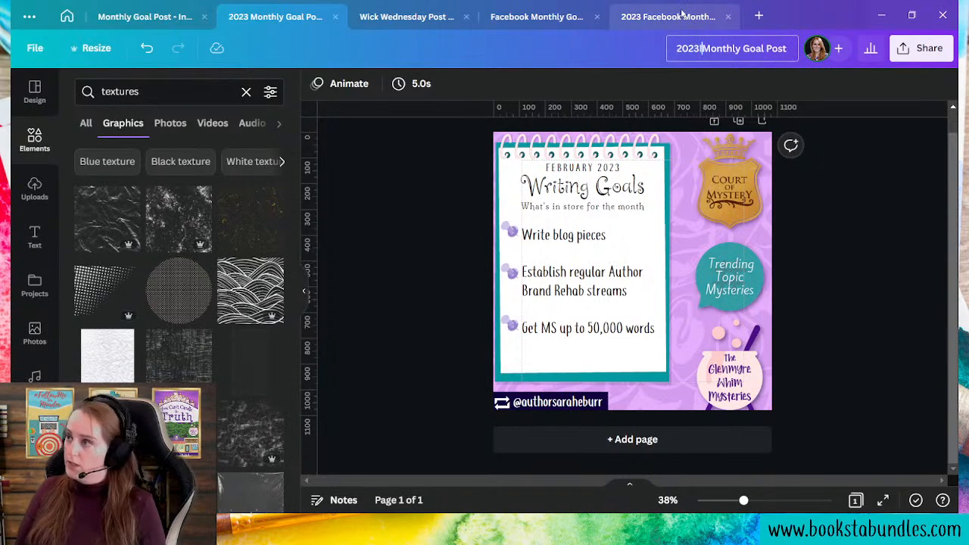
{"action": "type", "text": "Instagra"}
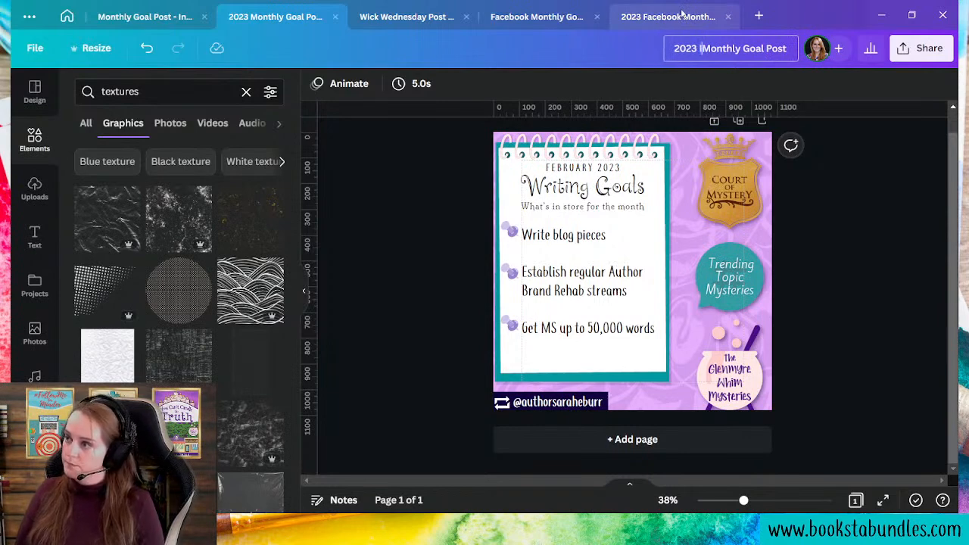
{"action": "type", "text": "m"}
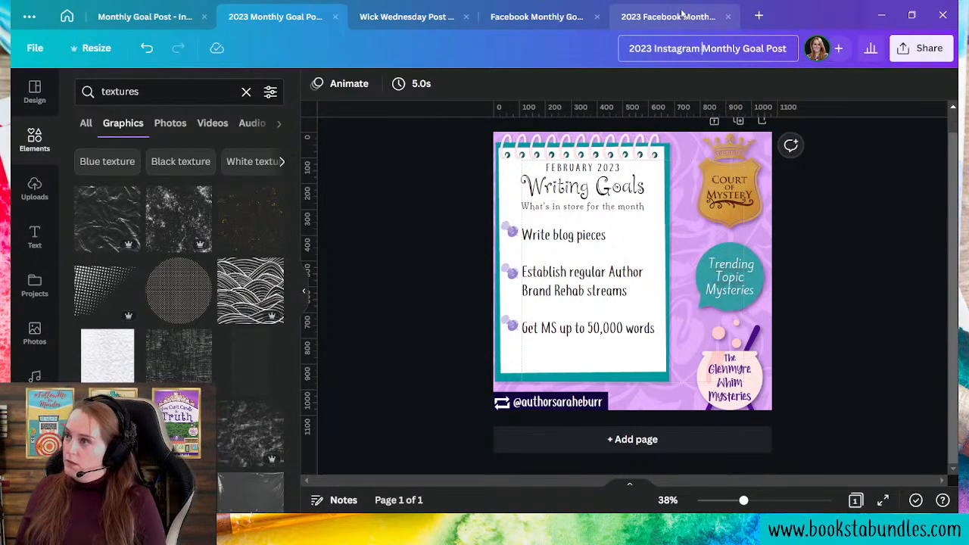
- Download the 2023 Facebook Monthly Goal Post as a PNG at size 1 (1,024 × 512 px)
{"action": "left_click", "coordinate": [538, 16]}
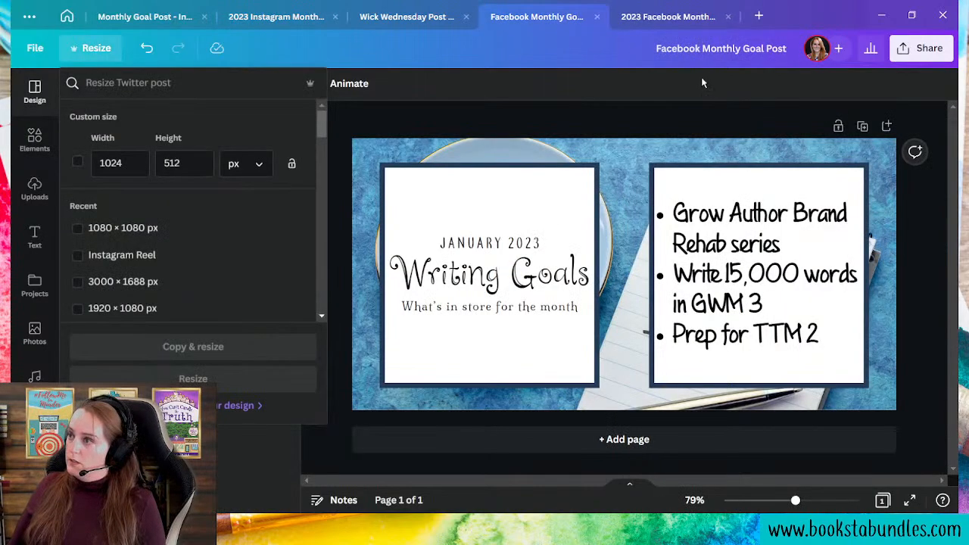
{"action": "left_click", "coordinate": [673, 19]}
{"action": "left_click", "coordinate": [913, 53]}
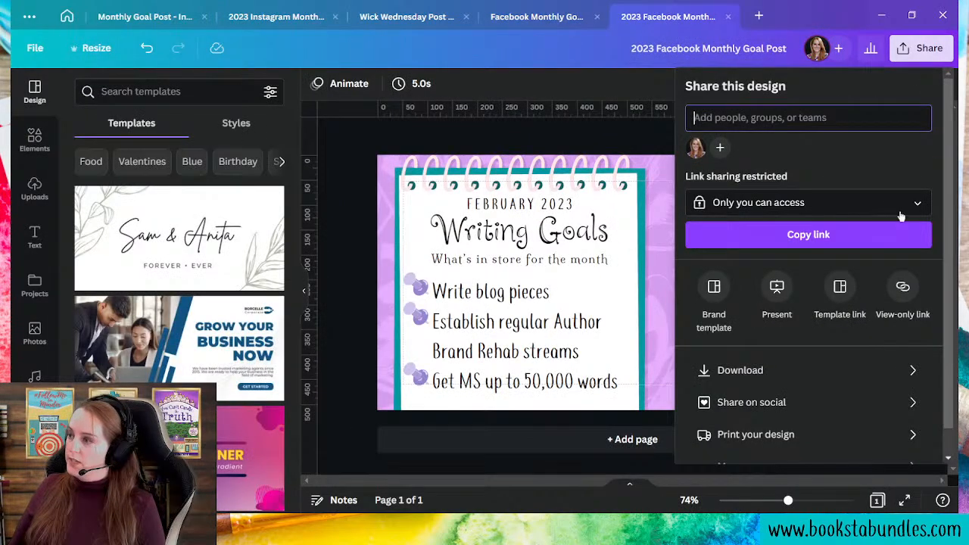
{"action": "left_click", "coordinate": [907, 368]}
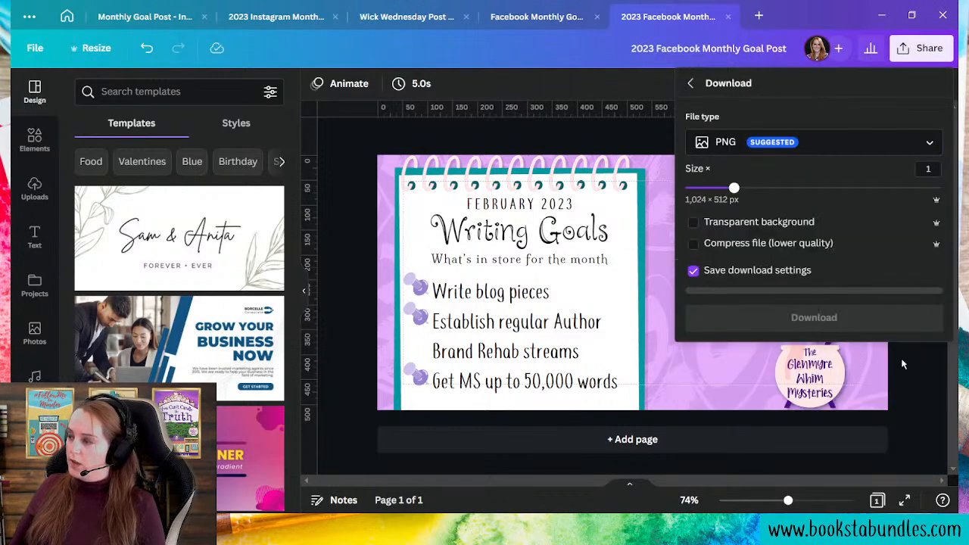
{"action": "left_click", "coordinate": [884, 318]}
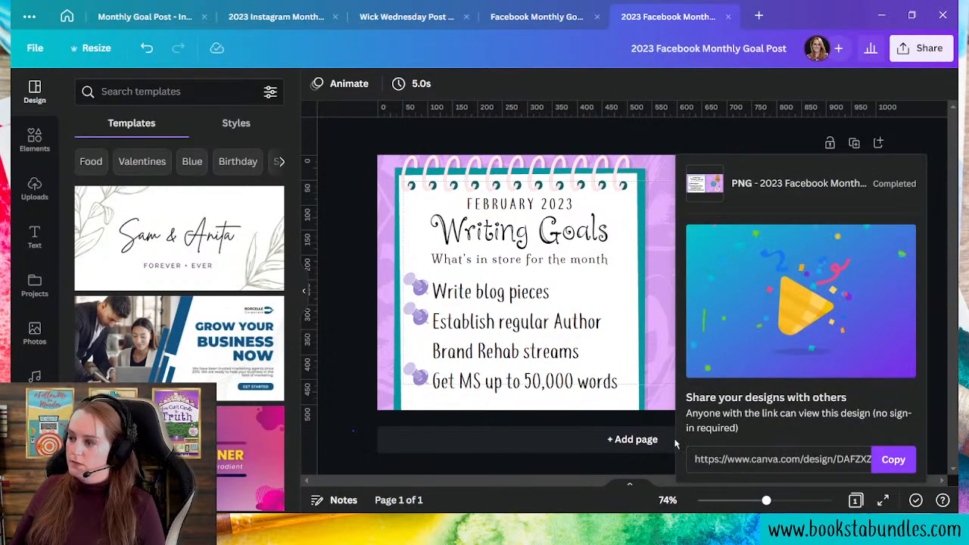
{"action": "left_click", "coordinate": [346, 439]}
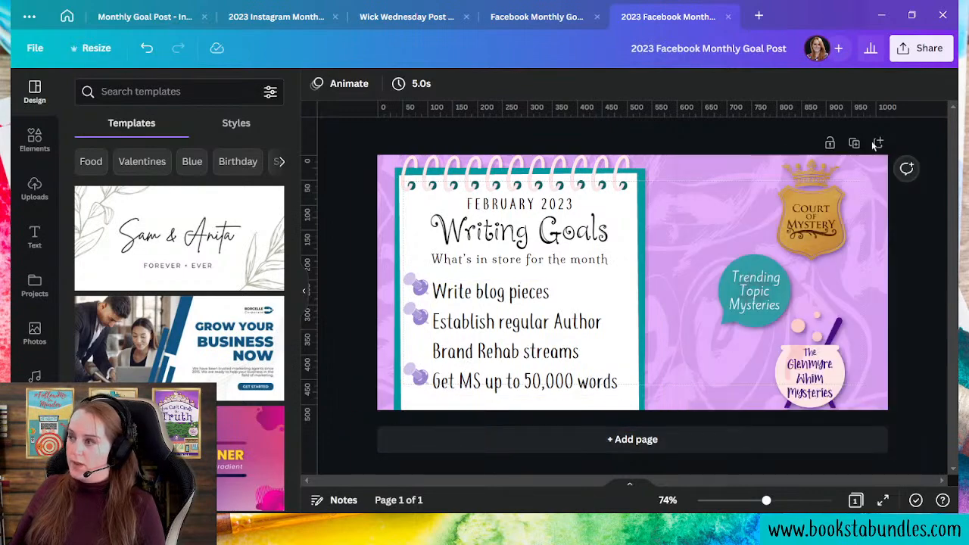
- Close the old Facebook Monthly Goal Post design and the old Instagram Monthly Goal Post design
{"action": "left_click", "coordinate": [562, 11]}
{"action": "left_click", "coordinate": [597, 16]}
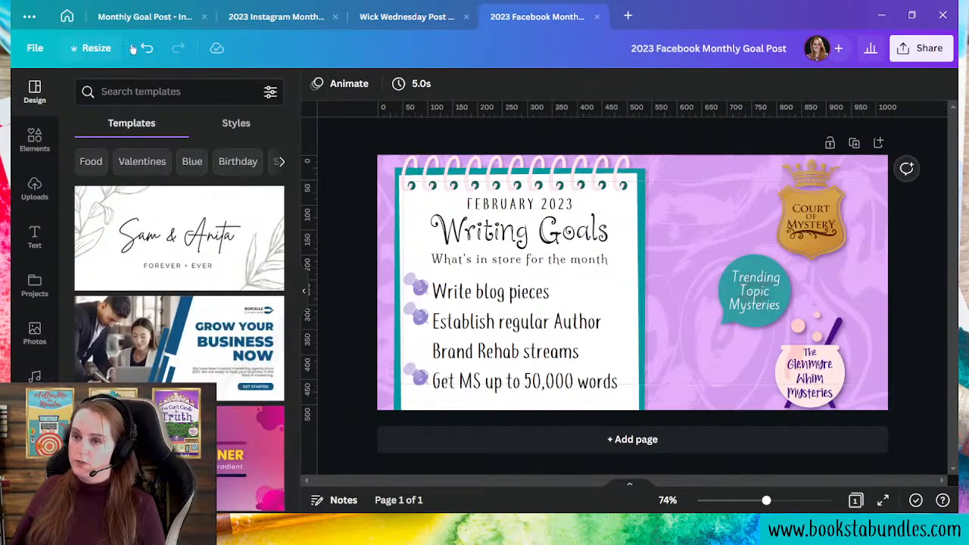
{"action": "left_click", "coordinate": [182, 17]}
{"action": "left_click", "coordinate": [204, 17]}
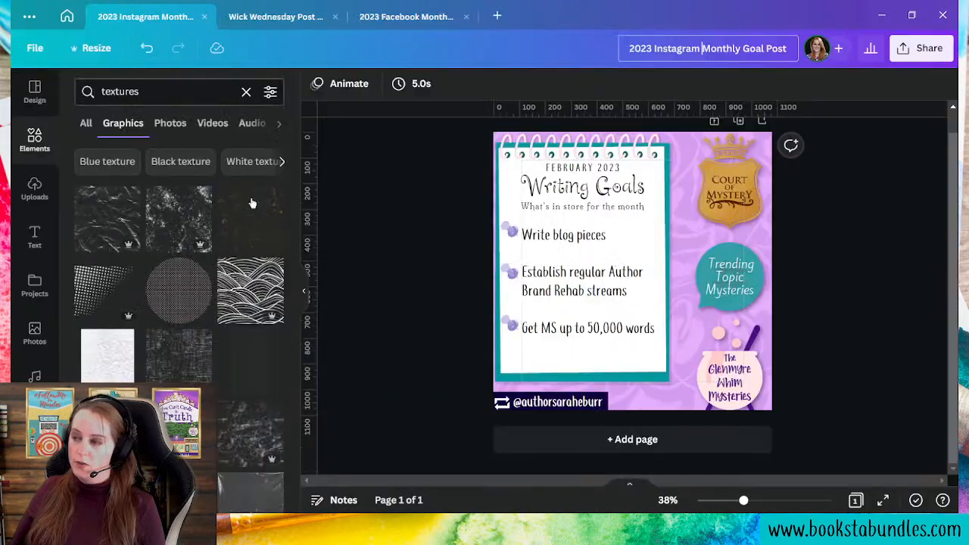
- View the finished 2023 Facebook Monthly Goal Post and return to the home page
{"action": "left_click", "coordinate": [383, 20]}
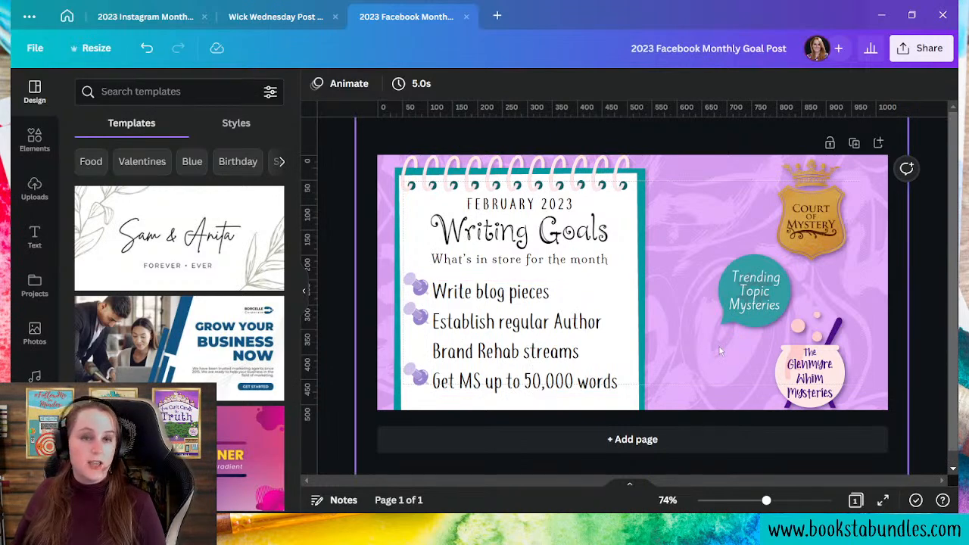
{"action": "left_click", "coordinate": [66, 16]}
{"action": "scroll", "coordinate": [655, 341], "scroll_direction": "up", "scroll_amount": 7}
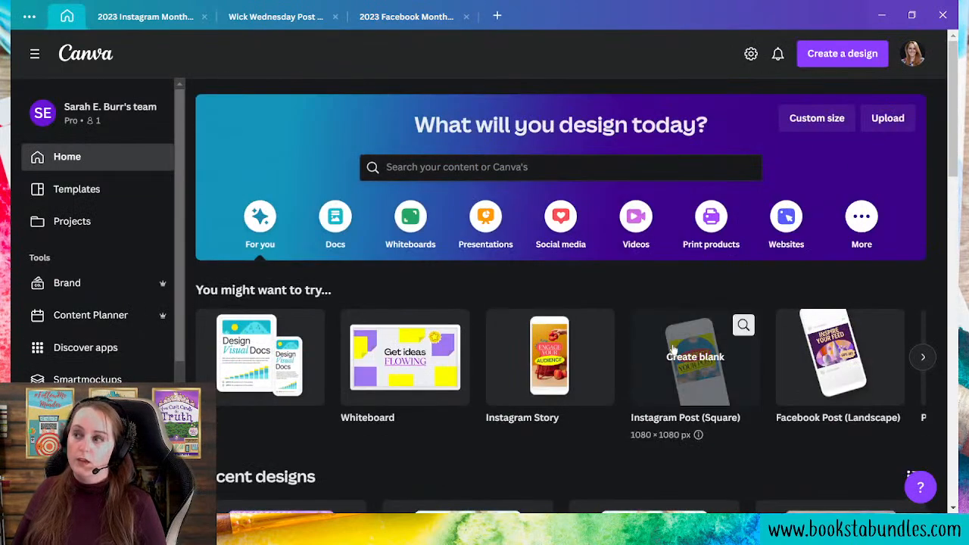